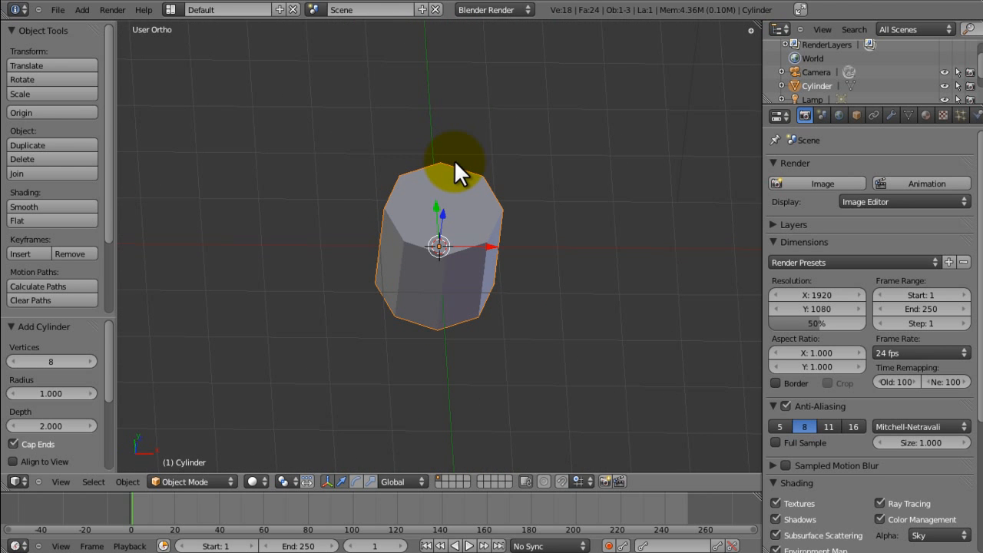
Rotate the cylinder by 90 degrees in the front view so it lies along the X axis.
key("KP_1")
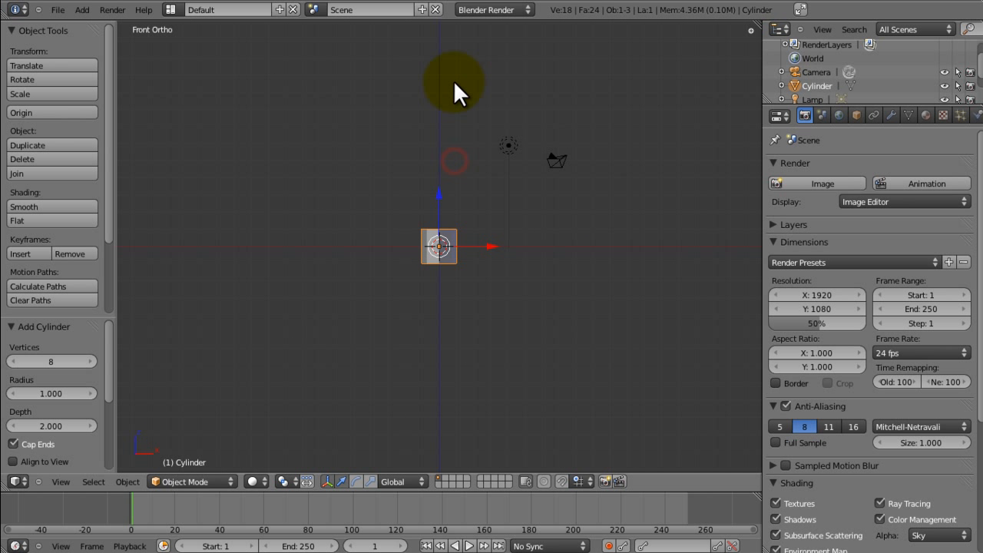
key("r")
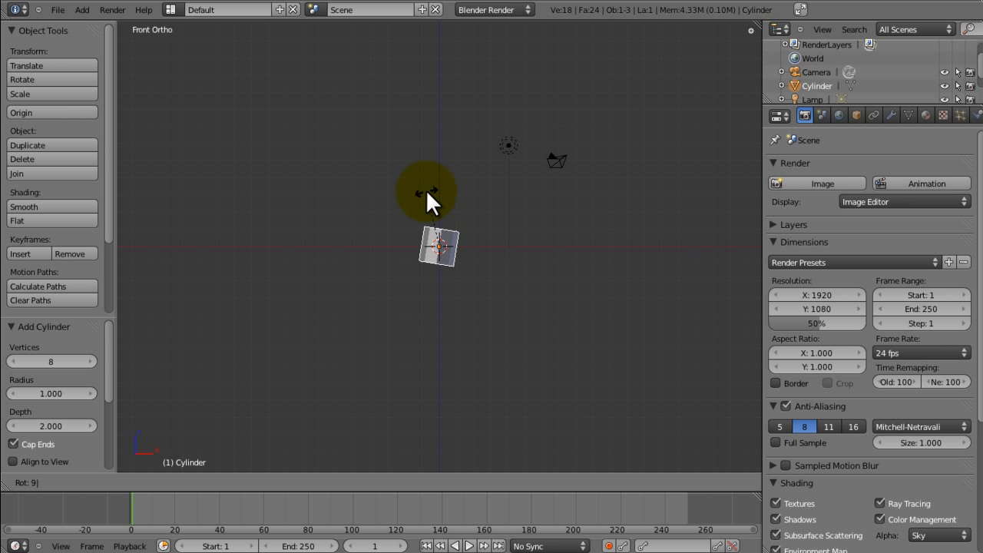
key("x")
key("9")
key("0")
key("Return")
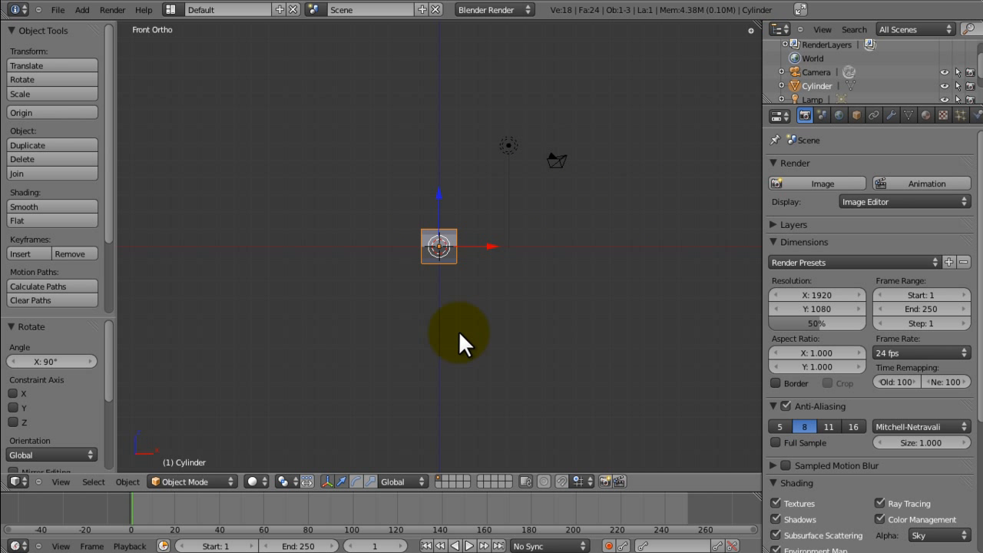
Examine the rotated cylinder from several angles, returning to the front view each time.
middle_click_drag(459, 331, 384, 385)
key("KP_1")
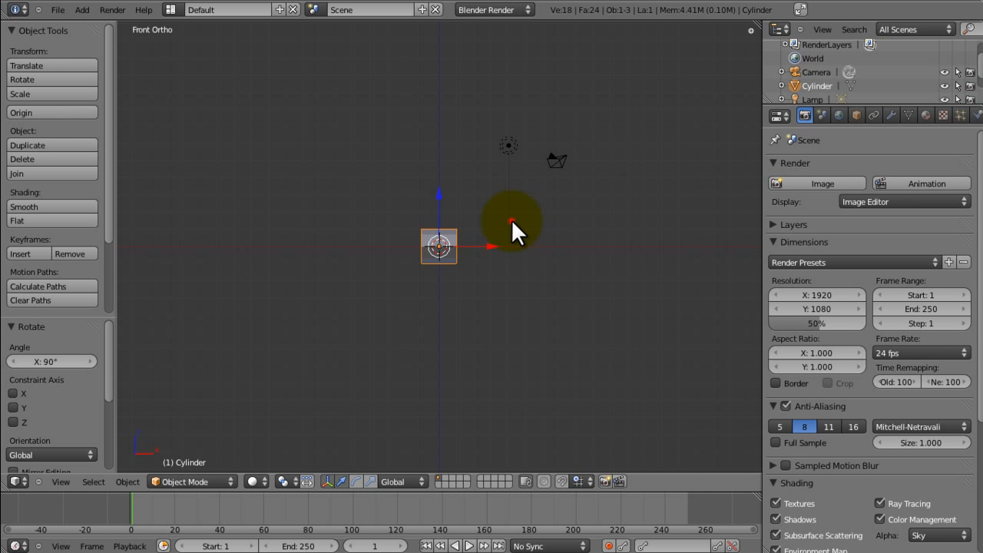
middle_click_drag(397, 295, 434, 336)
key("KP_1")
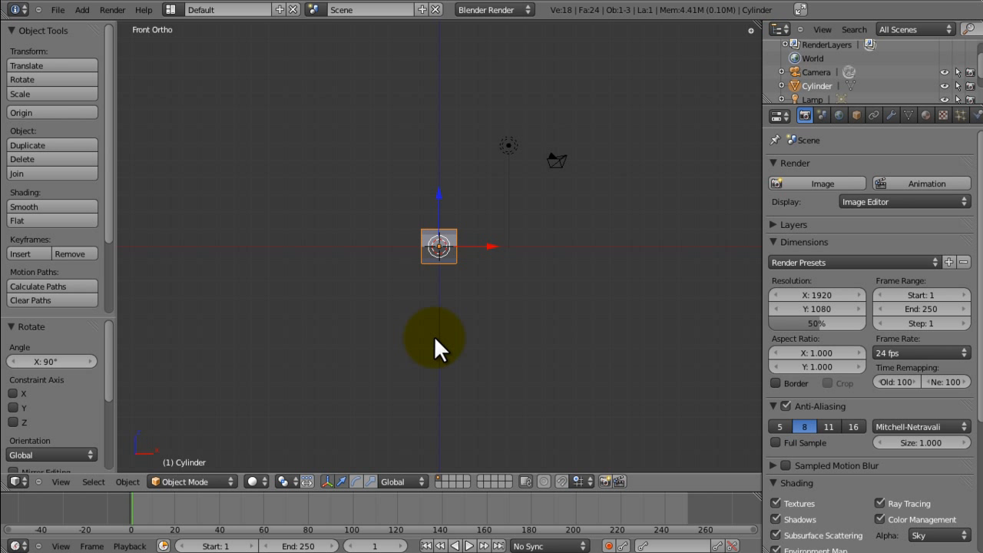
left_click(67, 477)
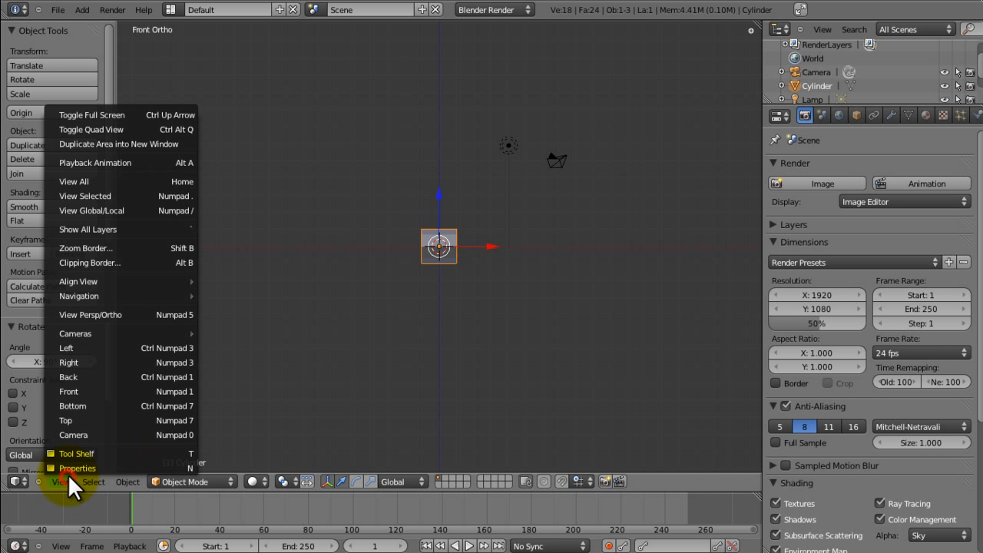
left_click(96, 388)
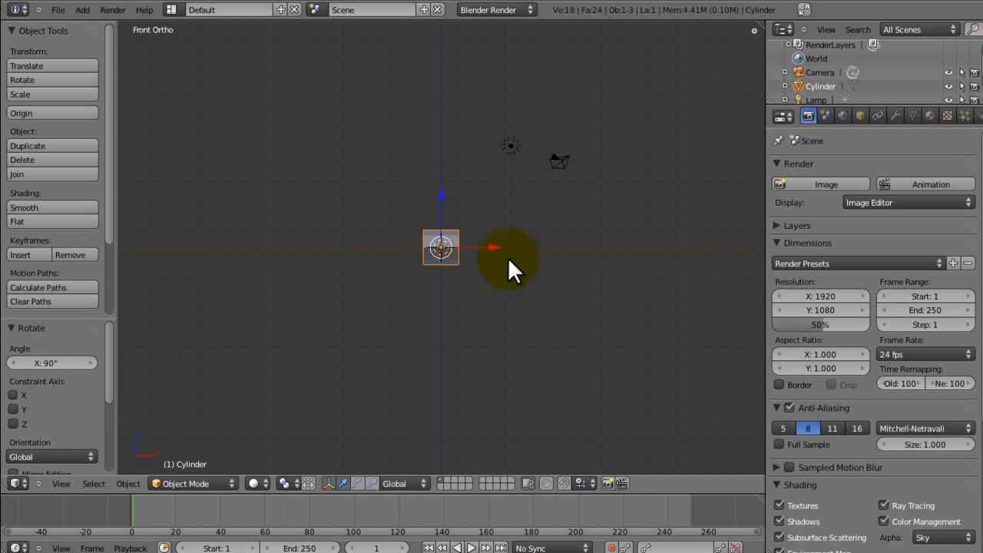
Compare the front view in perspective and orthographic projection, ending in orthographic.
key("KP_5")
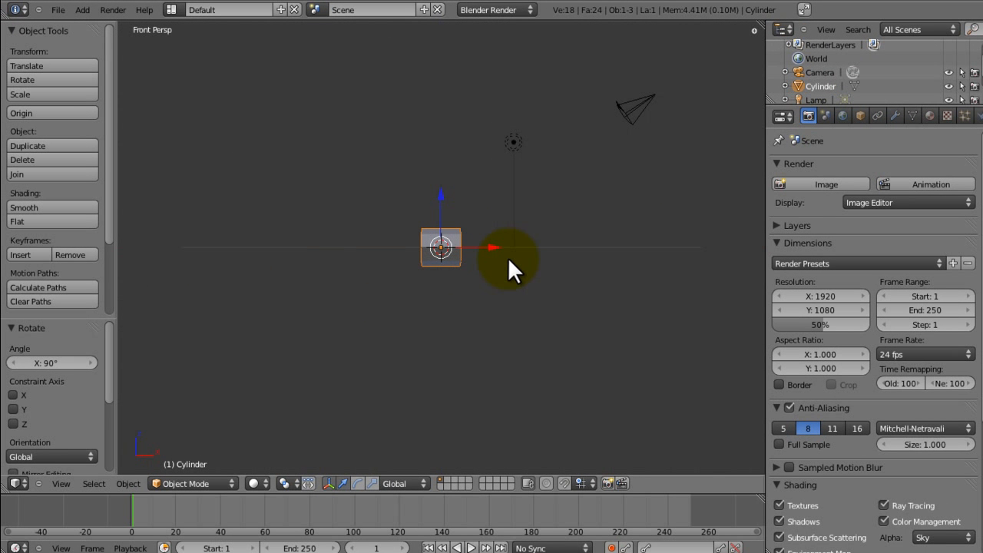
key("KP_5")
key("KP_5")
key("KP_5")
key("KP_5")
key("KP_5")
key("KP_5")
key("KP_5")
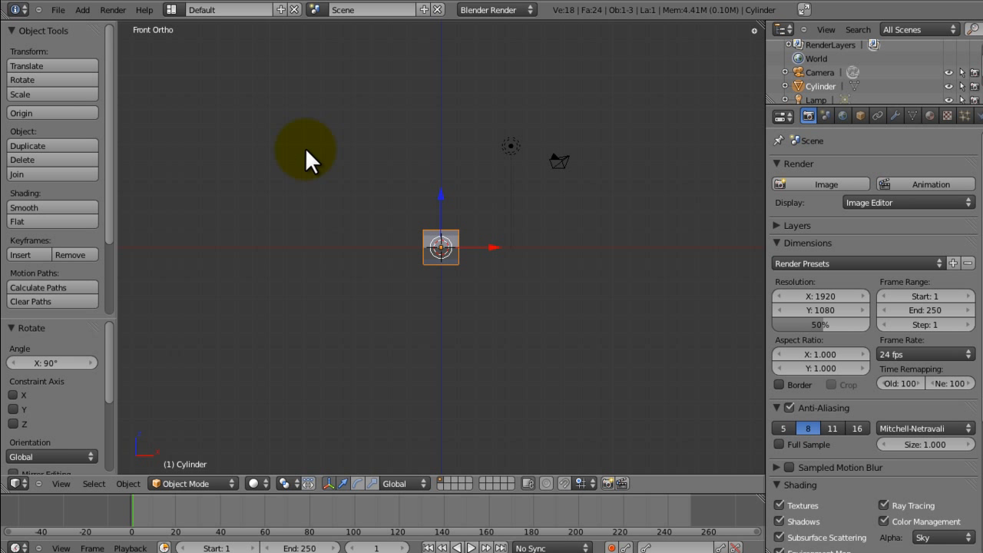
Try to lengthen the cylinder in Edit Mode by moving its visible right-end vertices along X, and undo the move.
key("Tab")
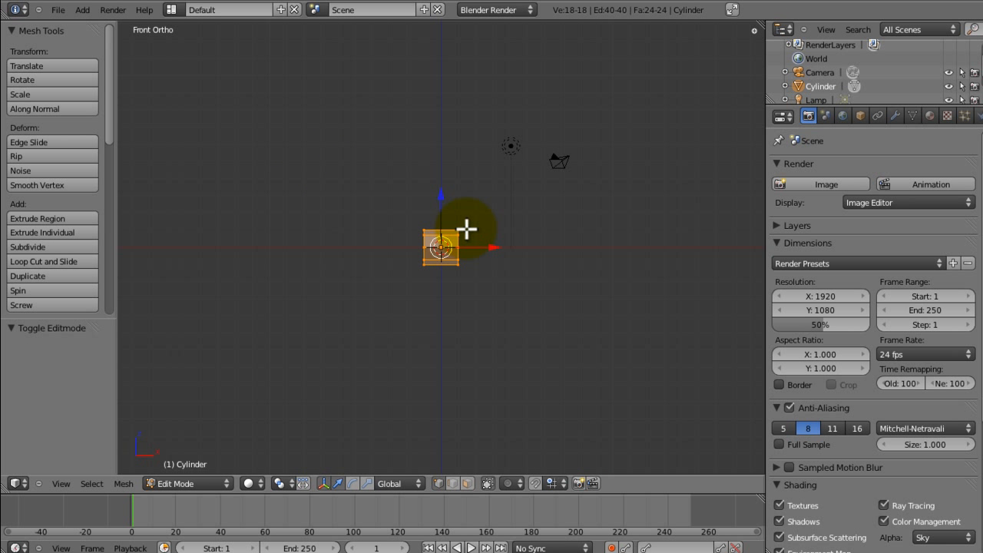
key("a")
key("b")
left_click_drag(466, 223, 448, 279)
key("g")
key("x")
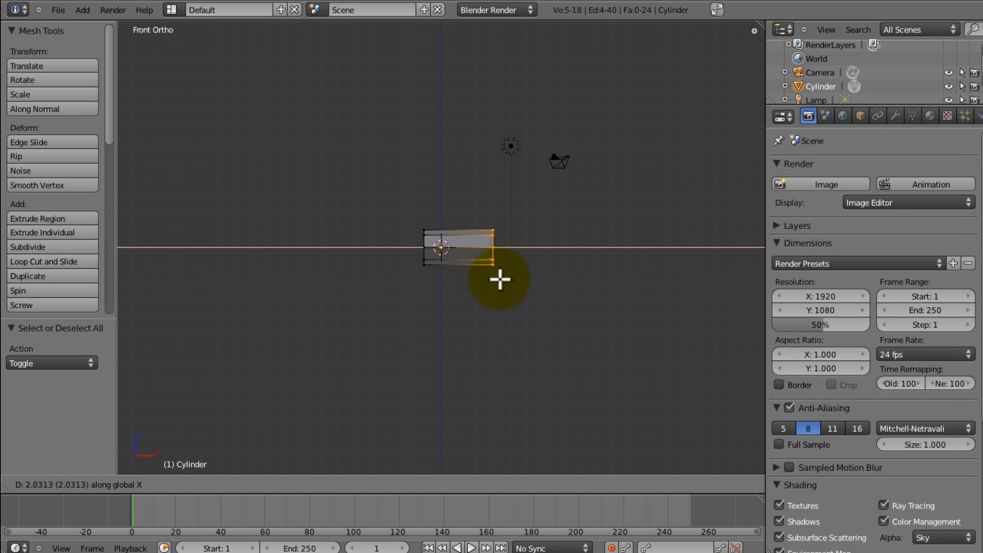
left_click(645, 261)
middle_click_drag(646, 261, 444, 368)
key("ctrl+z")
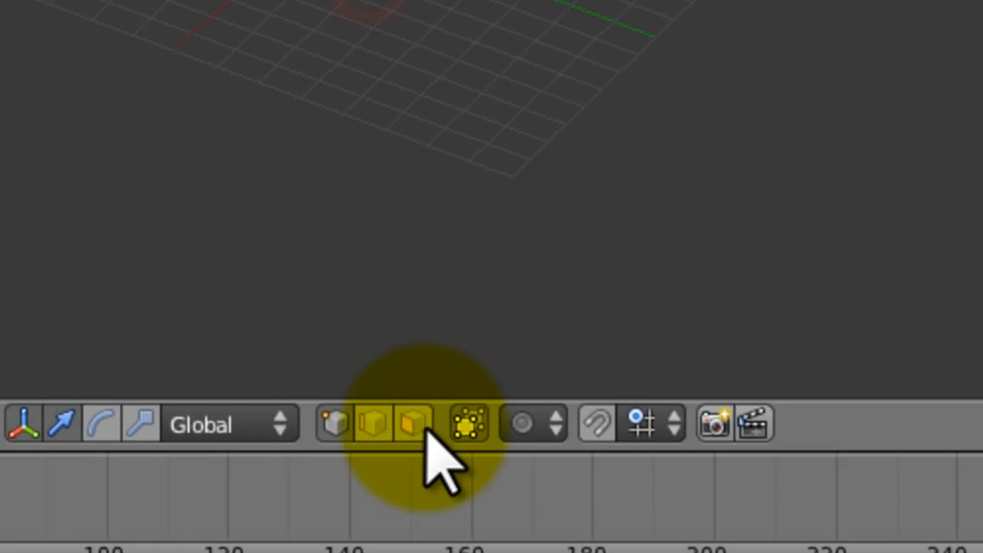
Turn off limiting the selection to visible, select all right-end vertices in the front view, and move them about 14.9 units along X.
left_click(488, 485)
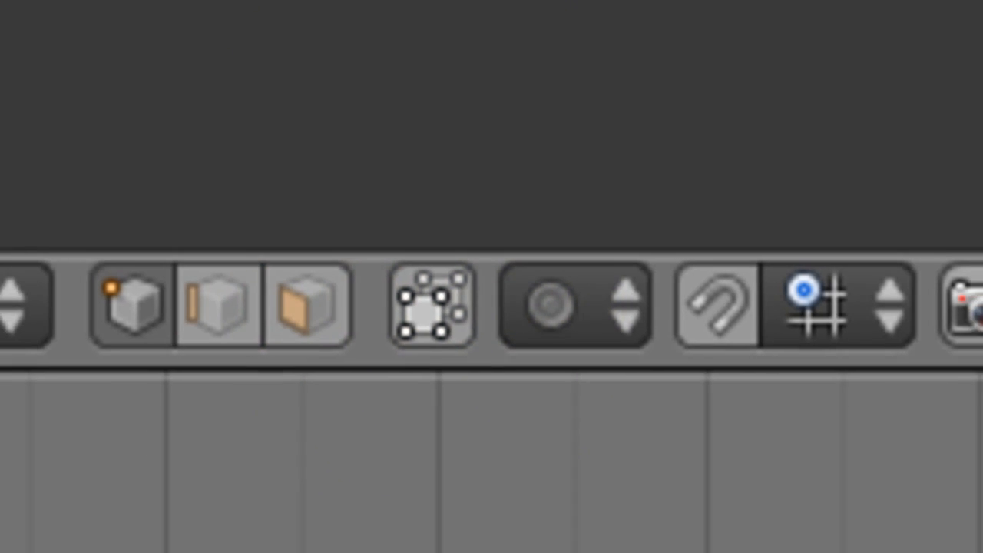
key("KP_1")
key("a")
key("b")
left_click_drag(498, 261, 464, 327)
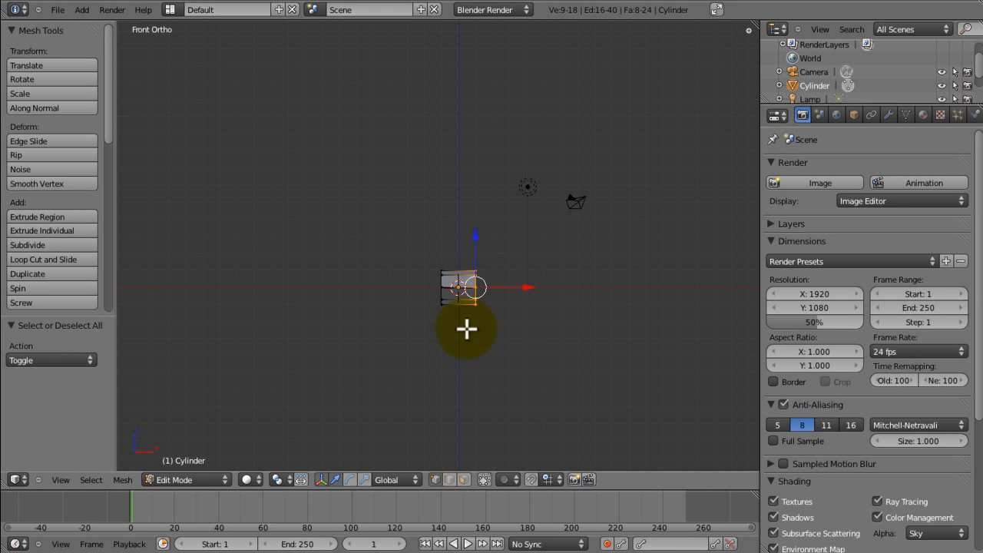
key("g")
key("x")
left_click(719, 329)
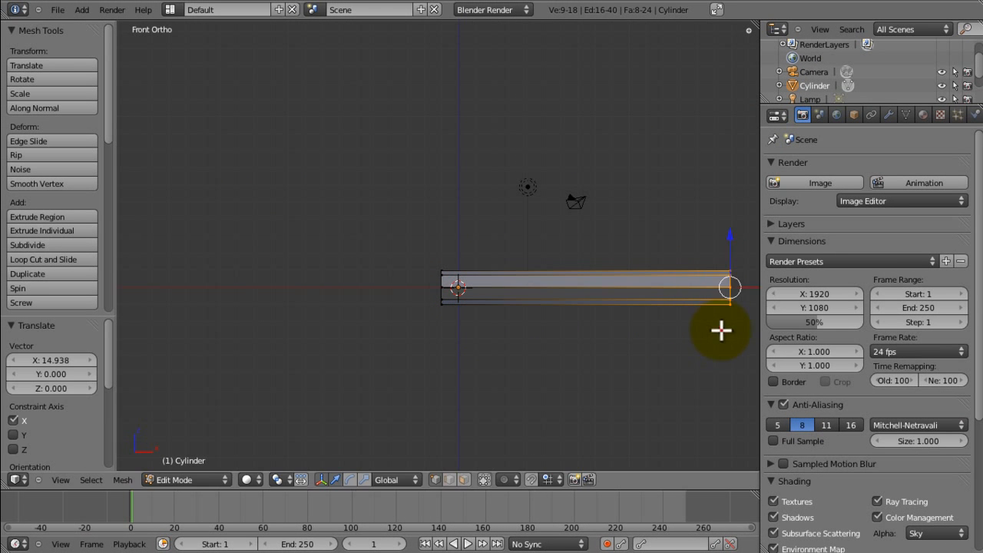
Lengthen the cylinder further by moving the selected right-end vertices along X, and return to Object Mode.
middle_click_drag(719, 329, 311, 345)
key("Tab")
key("KP_1")
middle_click_drag(581, 278, 482, 322, "shift")
scroll(456, 298, "down", 4)
key("Tab")
key("g")
key("x")
left_click(651, 241)
key("Tab")
middle_click_drag(481, 322, 450, 356, "shift")
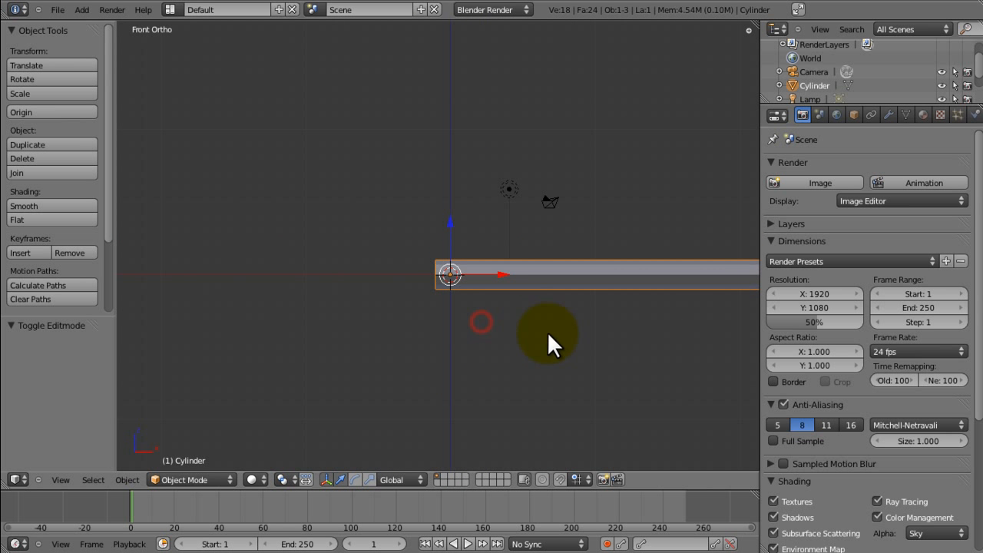
Scale the whole cylinder down uniformly in the front view, by about 0.608 and again by about 0.838.
middle_click_drag(499, 289, 539, 387, "ctrl")
key("s")
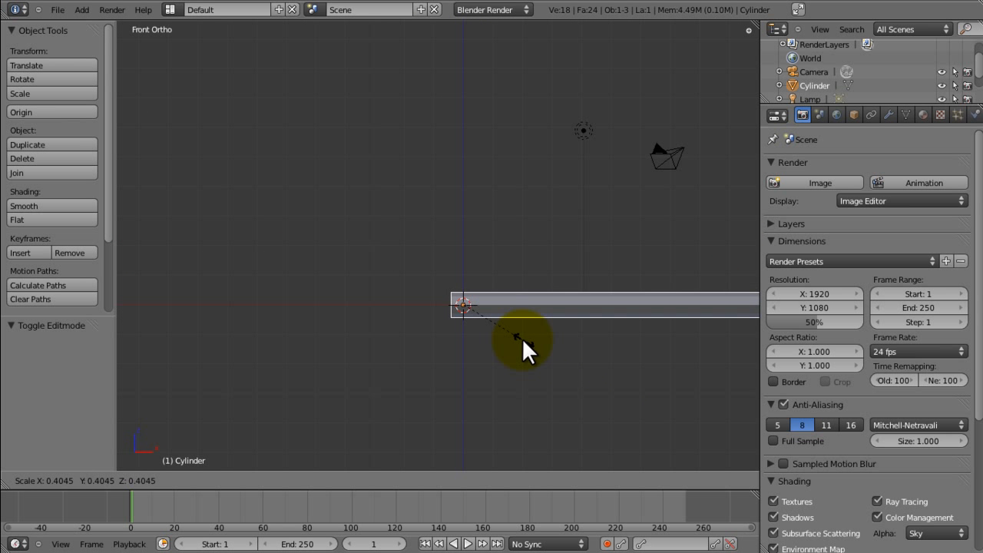
left_click(515, 330)
middle_click_drag(537, 347, 586, 313, "ctrl")
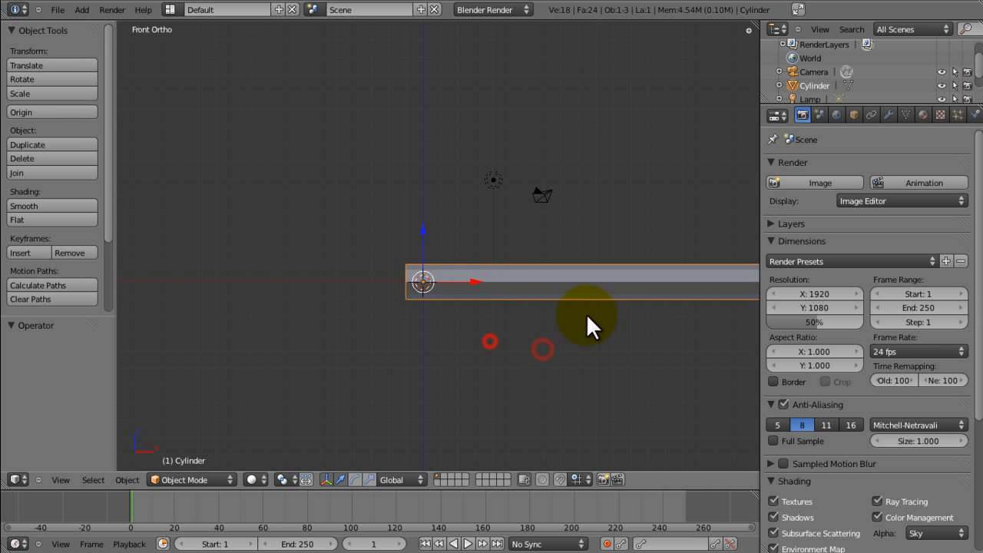
key("s")
left_click(535, 299)
key("s")
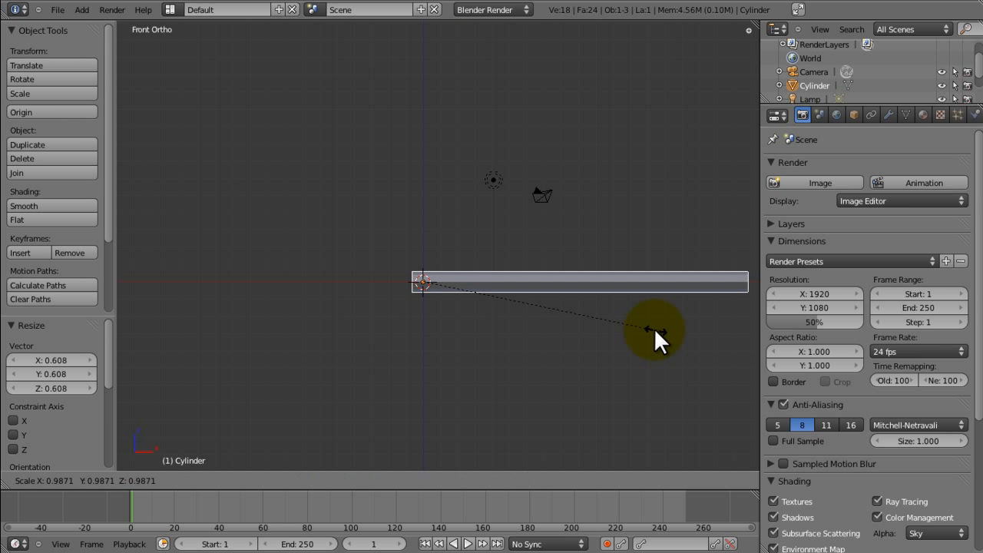
left_click(619, 321)
middle_click_drag(620, 322, 550, 372)
key("KP_1")
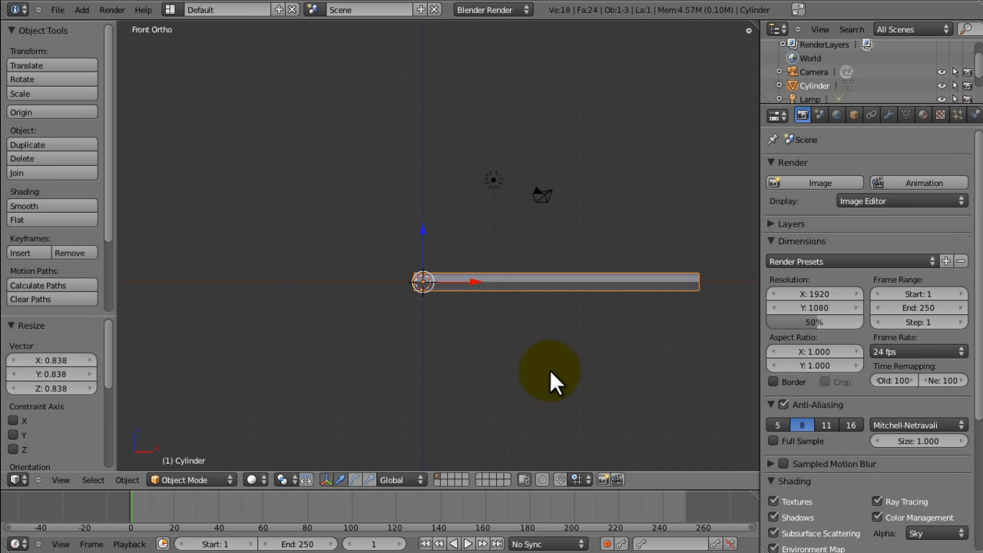
Select only the vertices at the cylinder's left end in Edit Mode.
key("Tab")
middle_click_drag(481, 264, 509, 198, "shift")
middle_click_drag(510, 197, 511, 259, "ctrl")
key("a")
key("b")
left_click_drag(460, 144, 430, 203)
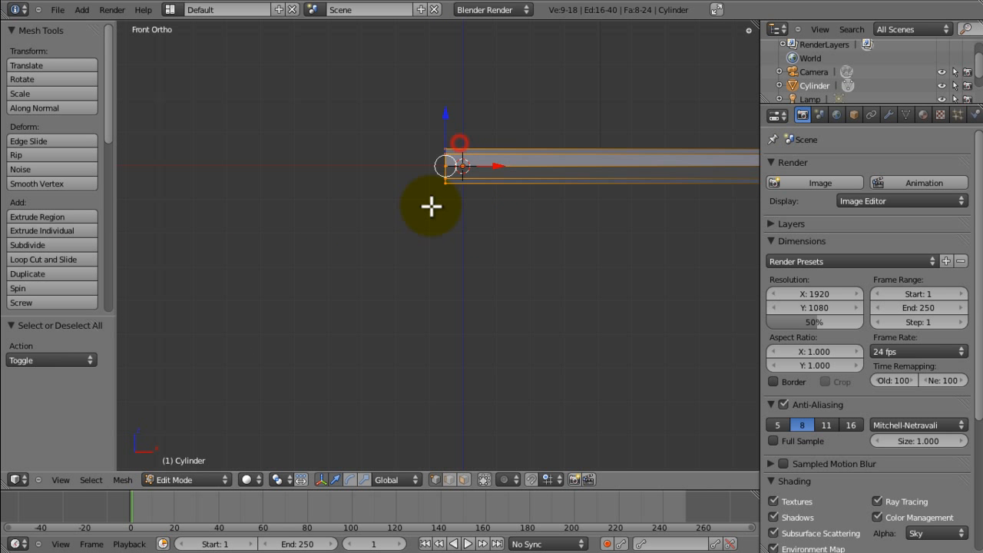
middle_click_drag(430, 208, 424, 245, "shift")
middle_click_drag(424, 237, 438, 352, "ctrl")
middle_click_drag(437, 290, 423, 361, "shift")
Extrude the left end in place, scale it by about 1.19, and extrude it a short distance outward along X as a raised rim.
key("e")
right_click(448, 330)
key("s")
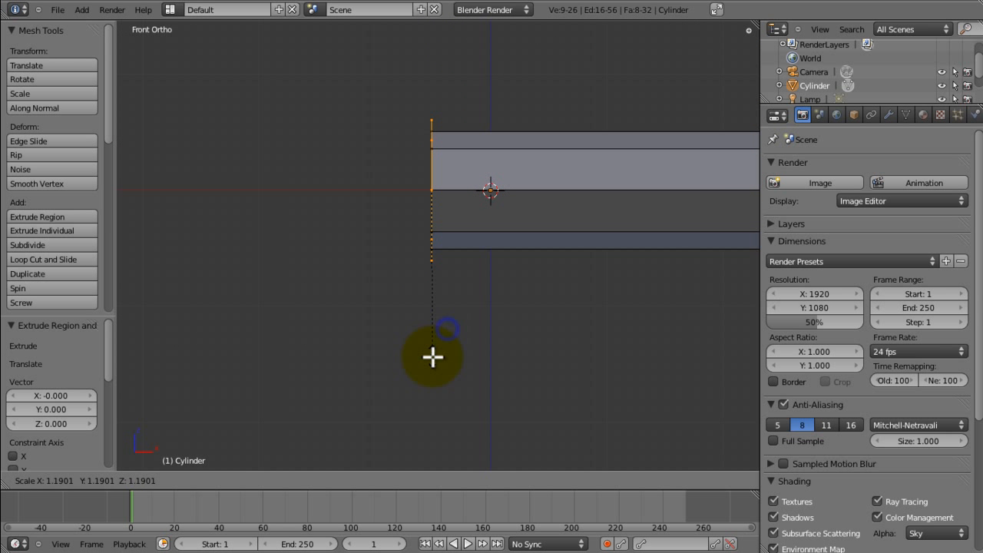
left_click(433, 356)
key("g")
key("x")
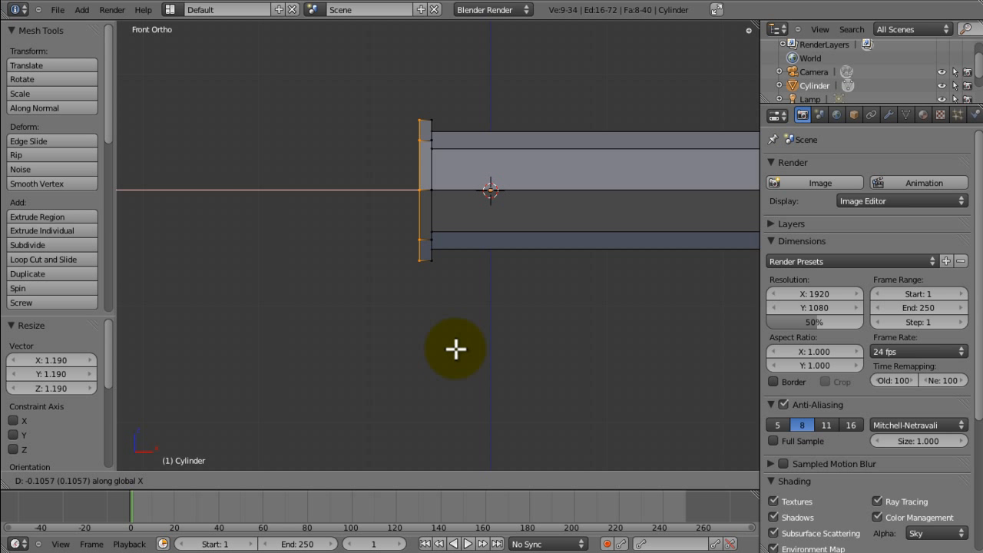
left_click(454, 347)
Extrude the rim's outer face in place, scale it by 0.8, and extrude it about 0.31 outward along X.
key("e")
right_click(454, 347)
key("s")
left_click(438, 320)
key("e")
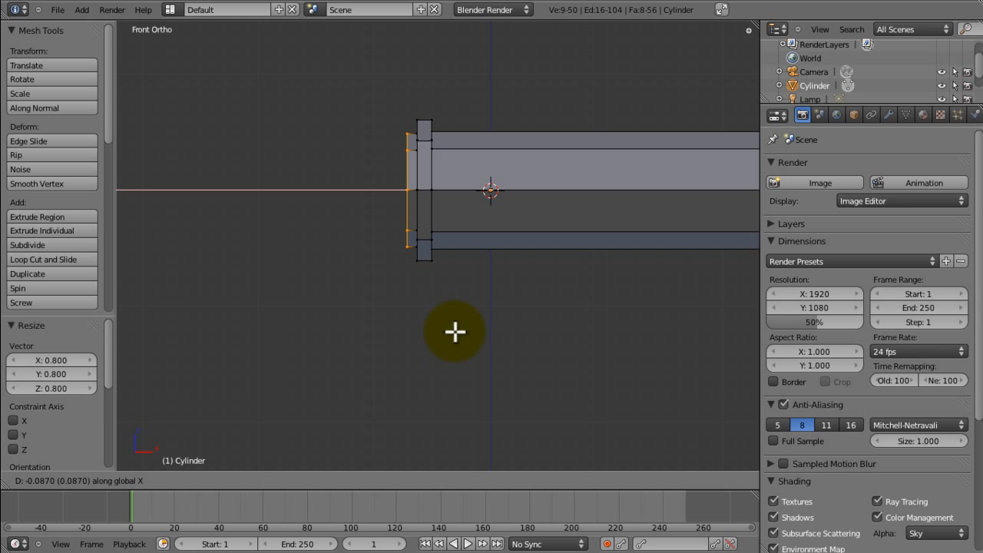
left_click(428, 333)
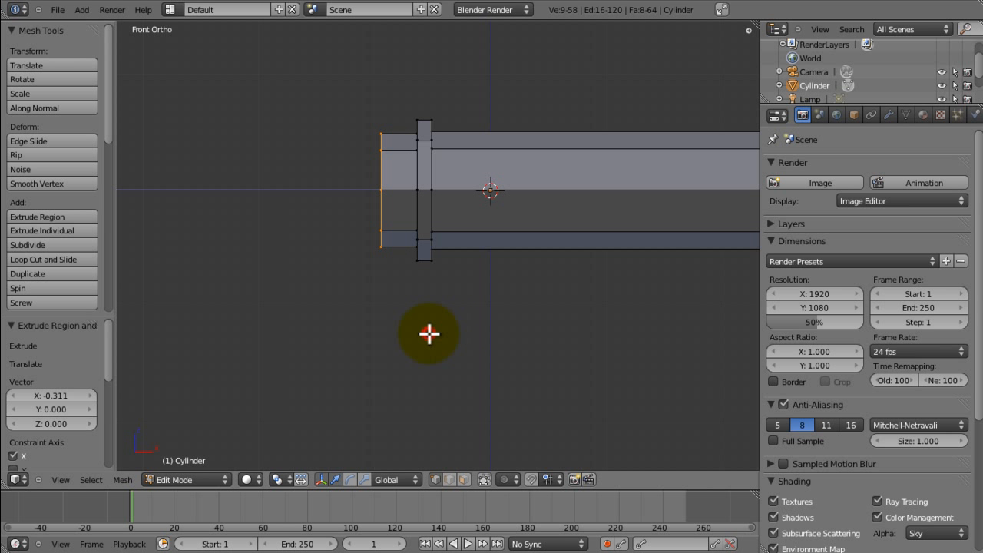
Extrude the end face in place, scale it by about 0.833, and extrude it slightly outward to form a narrow groove.
key("e")
right_click(424, 332)
key("s")
left_click(414, 318)
key("e")
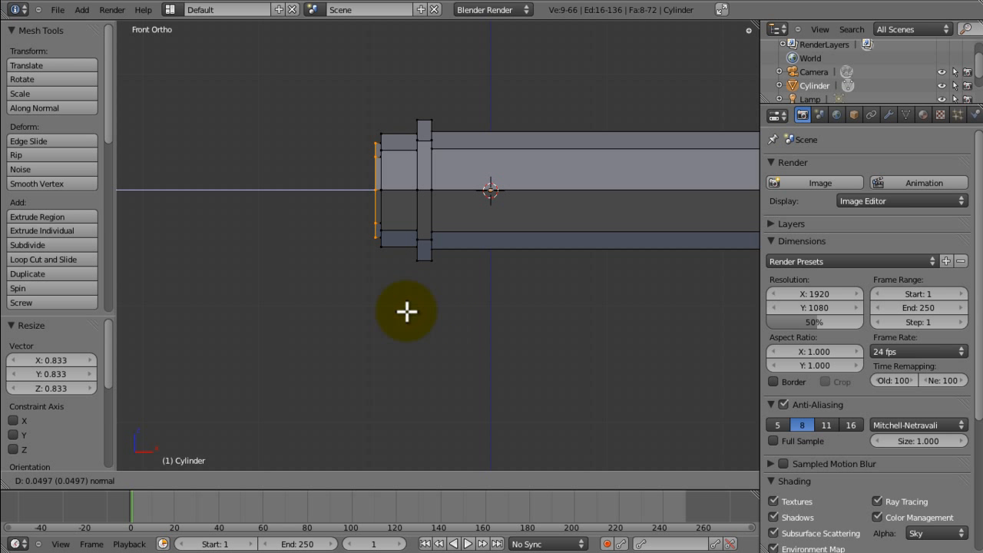
left_click(405, 312)
Extrude the groove's end face in place, scale it up to match the section before the groove, and extrude it about 0.19 outward.
key("e")
right_click(404, 312)
key("s")
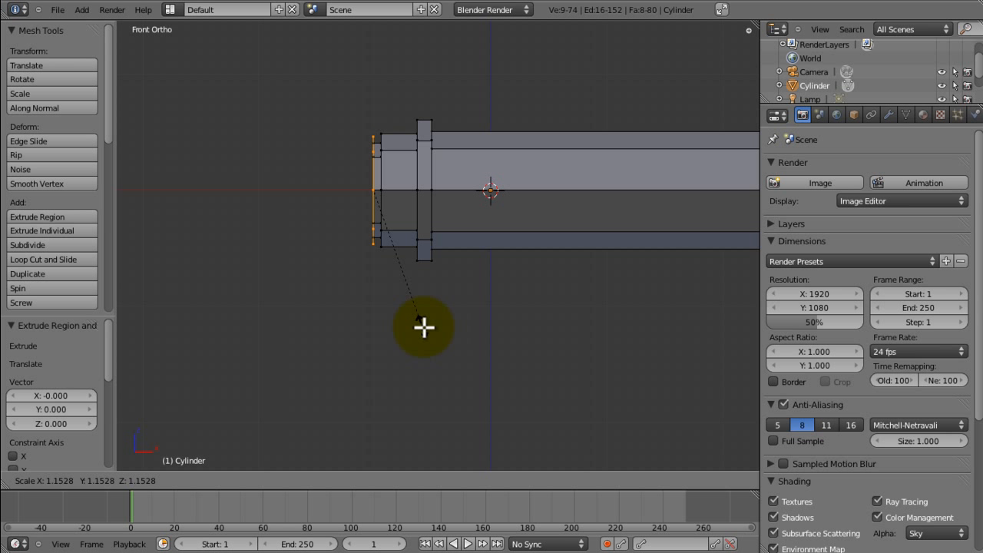
left_click(430, 331)
key("e")
left_click(407, 332)
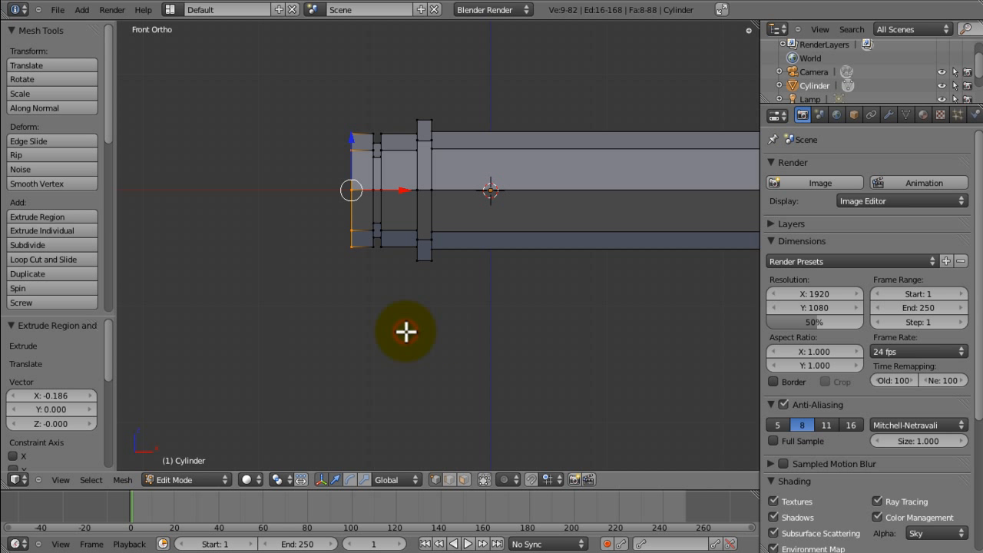
Narrow the new ring, extrude its end face in place, scale it by about 0.794, and extrude it slightly outward as a second groove.
key("e")
left_click(419, 333)
key("s")
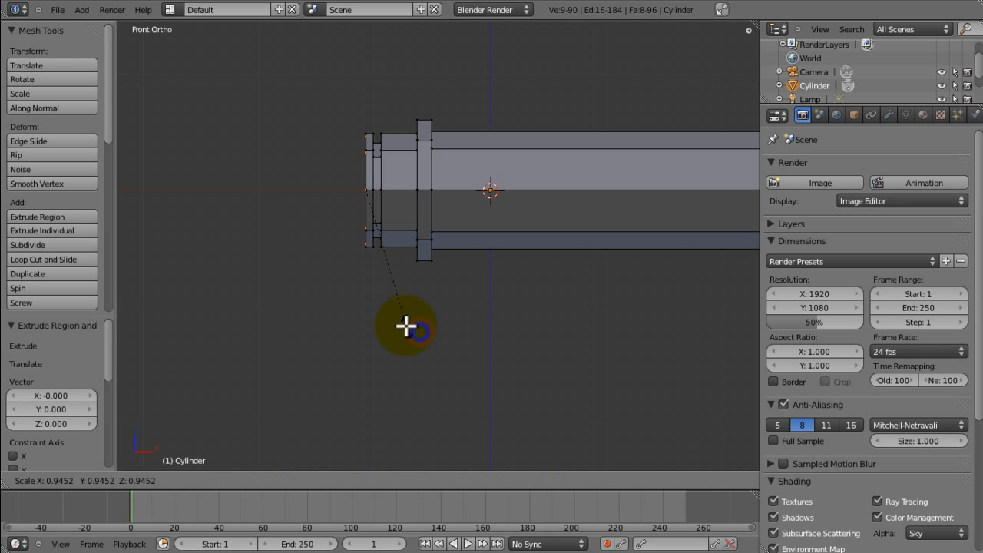
left_click(394, 306)
key("e")
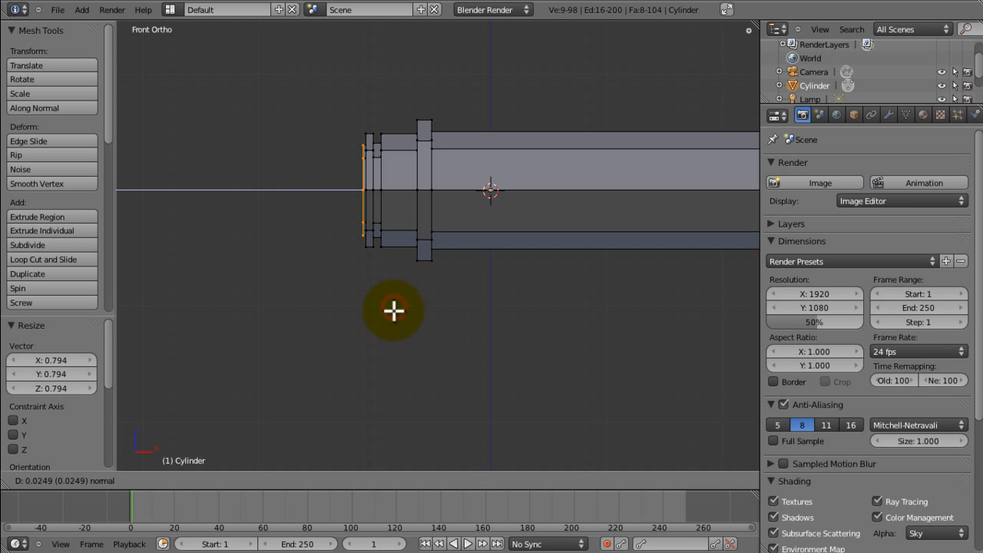
left_click(390, 310)
Extrude the second groove's end face in place, scale it by about 1.234, and extrude it a short distance outward as another ring.
key("e")
right_click(390, 311)
key("s")
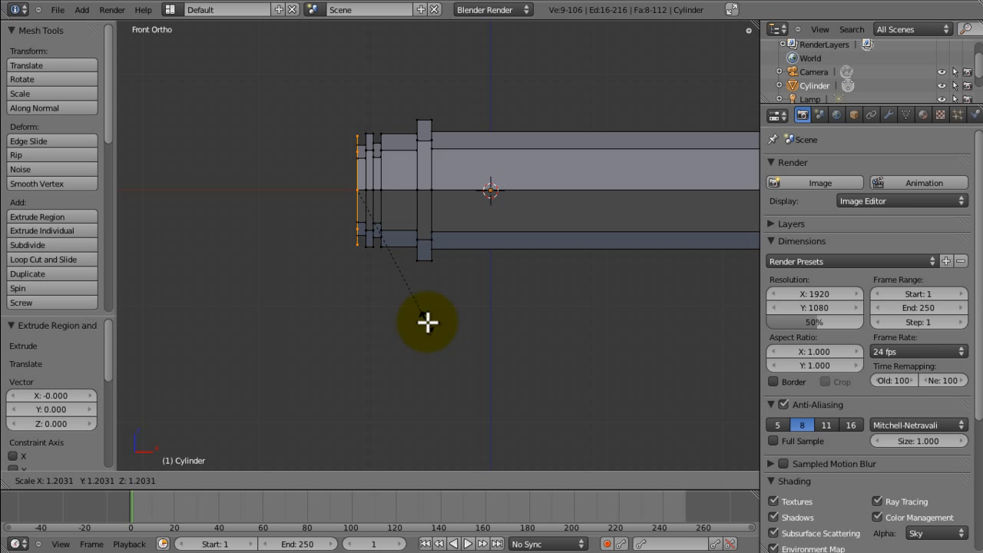
left_click(433, 322)
key("e")
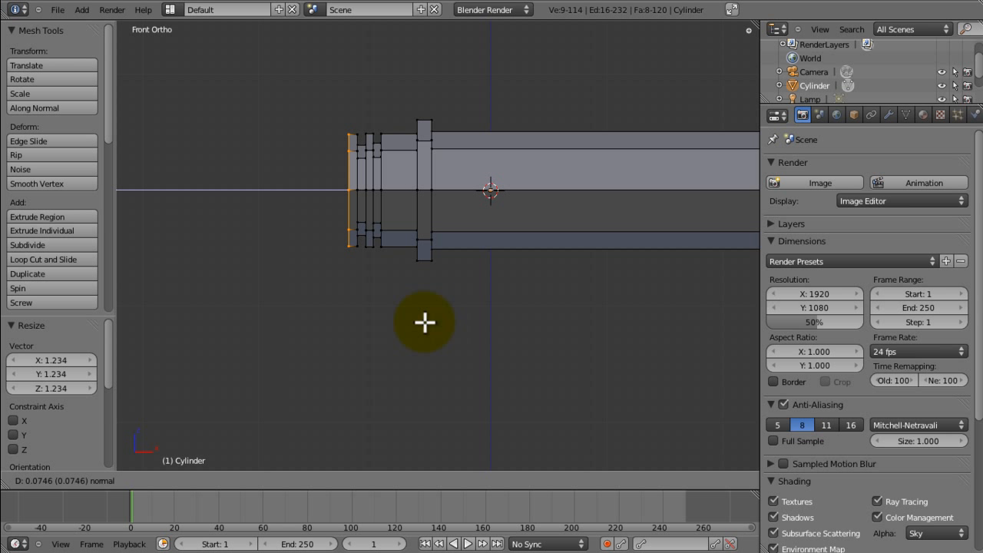
left_click(422, 323)
Extrude the last ring's end face in place, scale it by about 0.773, and extrude it about 0.35 outward along X.
key("e")
right_click(421, 321)
key("s")
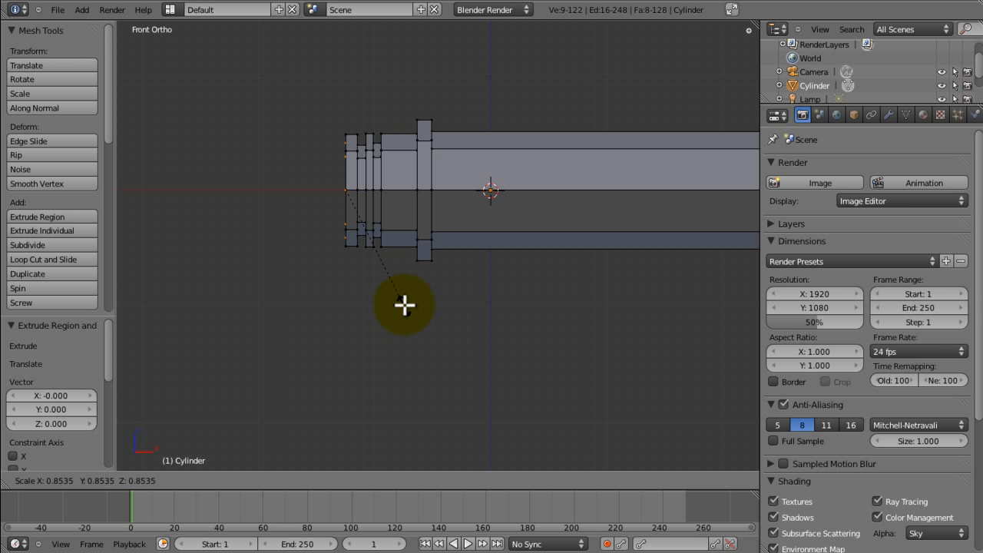
left_click(401, 295)
key("e")
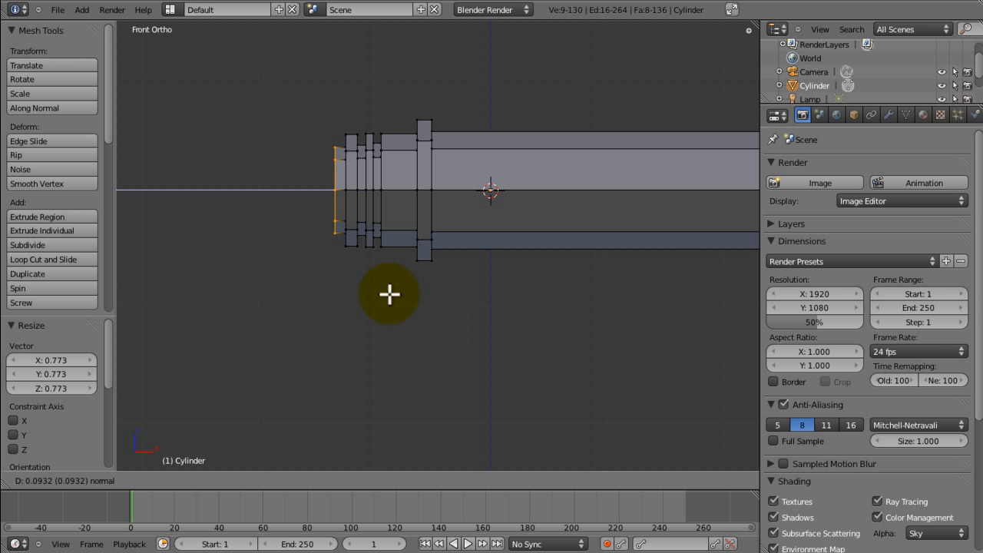
left_click(360, 295)
Extrude the end face in place, scale it by about 1.404, and extrude it a short distance outward as a wide collar.
key("e")
right_click(359, 293)
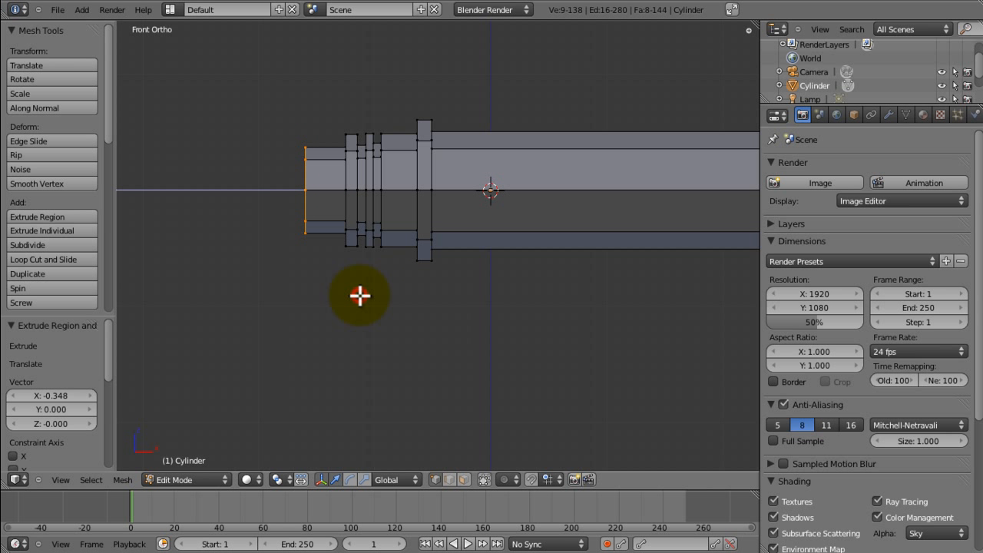
key("s")
left_click(415, 316)
key("e")
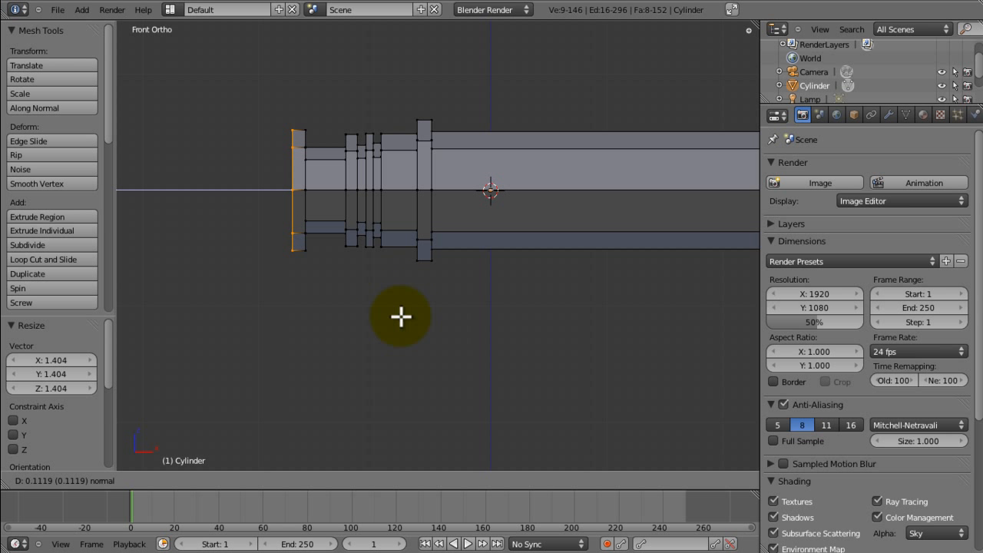
left_click(392, 316)
Extrude the wide collar's end face in place, scale it by about 0.736, and extrude it about 0.09 outward.
key("e")
right_click(391, 315)
key("s")
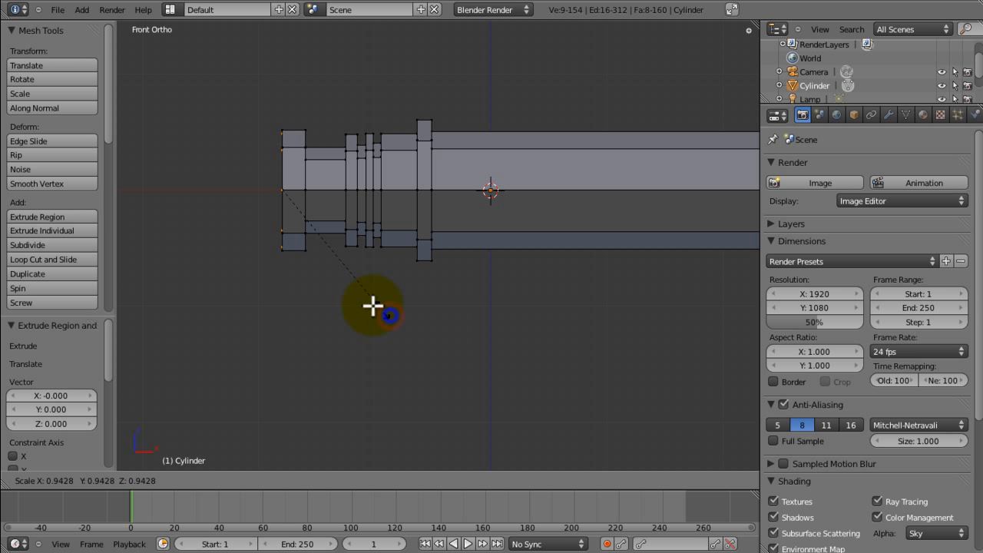
left_click(356, 288)
key("e")
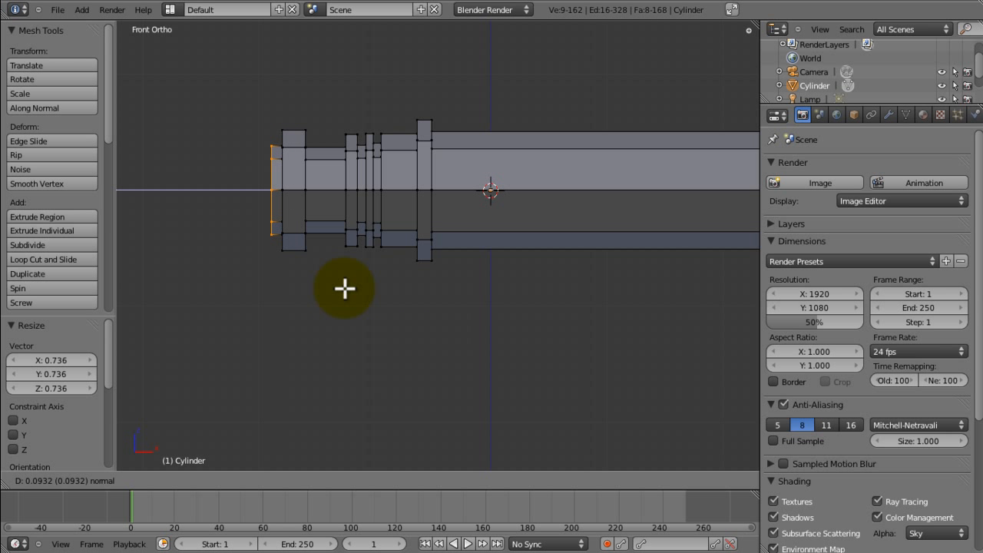
left_click(345, 288)
Extrude the narrow section's end face in place, scale it by about 1.148, and extrude it outward to form a flared section.
key("e")
right_click(346, 289)
key("s")
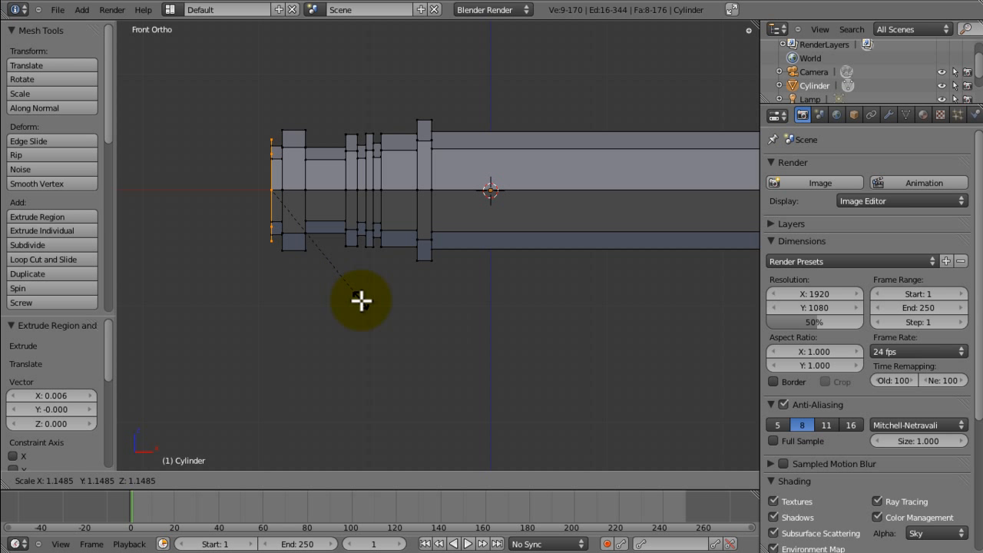
left_click(362, 301)
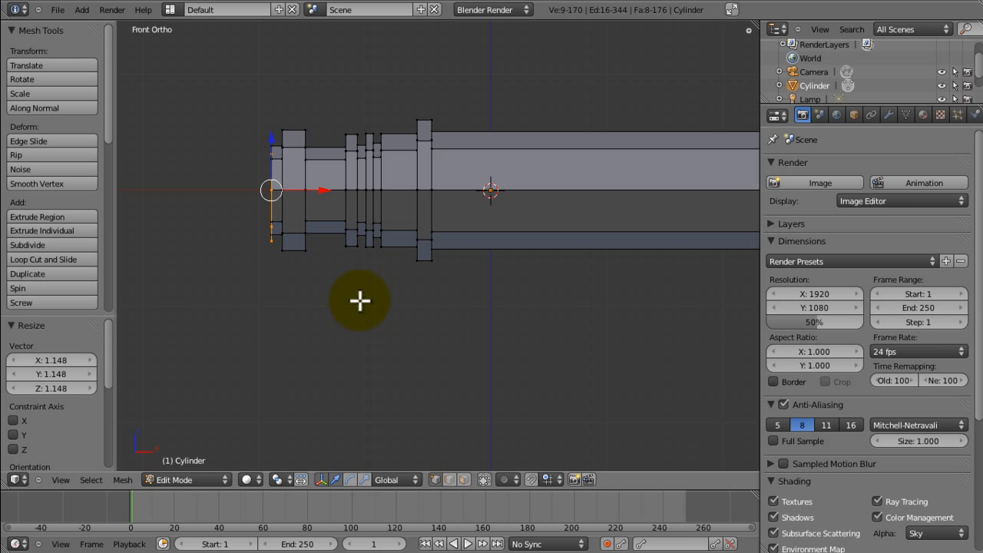
key("e")
left_click(322, 300)
Scale the flare's end face by about 0.85, extrude it outward as a long end section, and leave Edit Mode.
key("s")
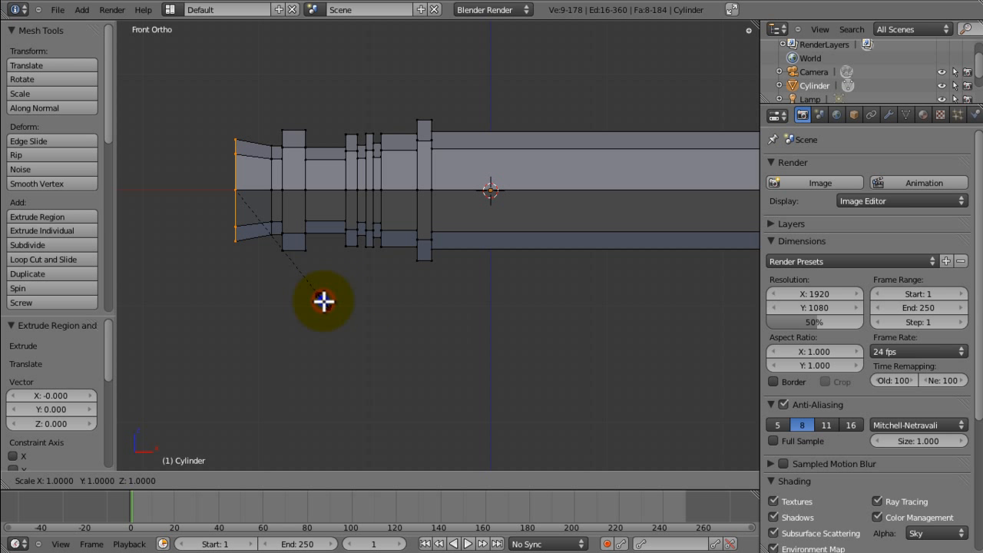
left_click(308, 288)
key("e")
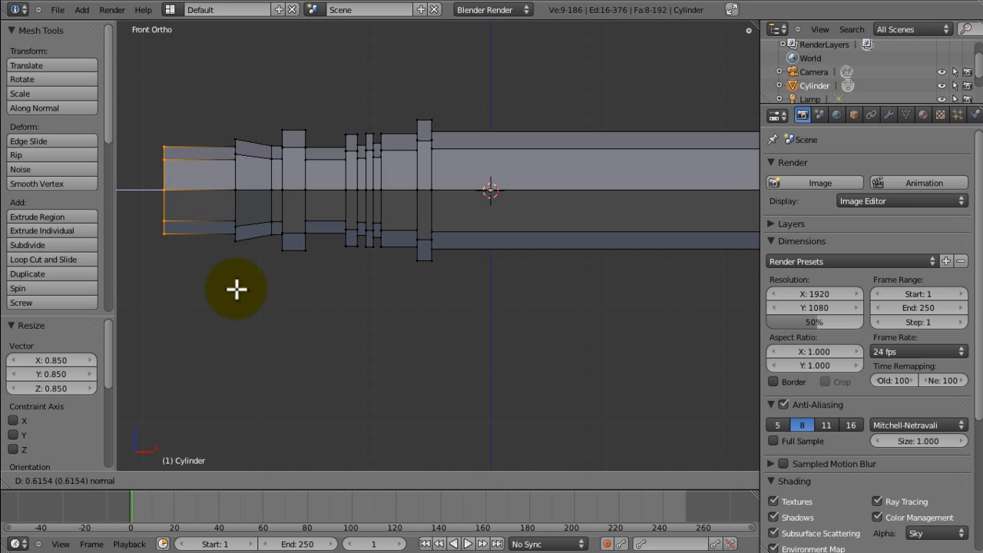
left_click(216, 301)
middle_click_drag(196, 312, 356, 249)
key("Tab")
key("KP_1")
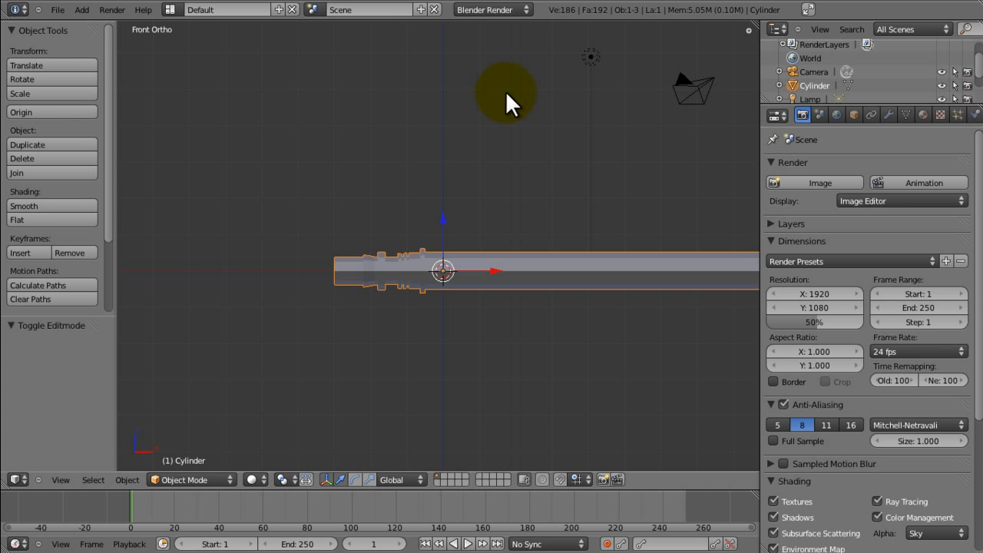
Try extruding the end face outward for one more section in Edit Mode, and undo it.
middle_click_drag(507, 92, 512, 221, "ctrl")
key("Tab")
middle_click_drag(358, 264, 404, 188, "shift")
middle_click_drag(338, 165, 480, 136, "shift")
key("e")
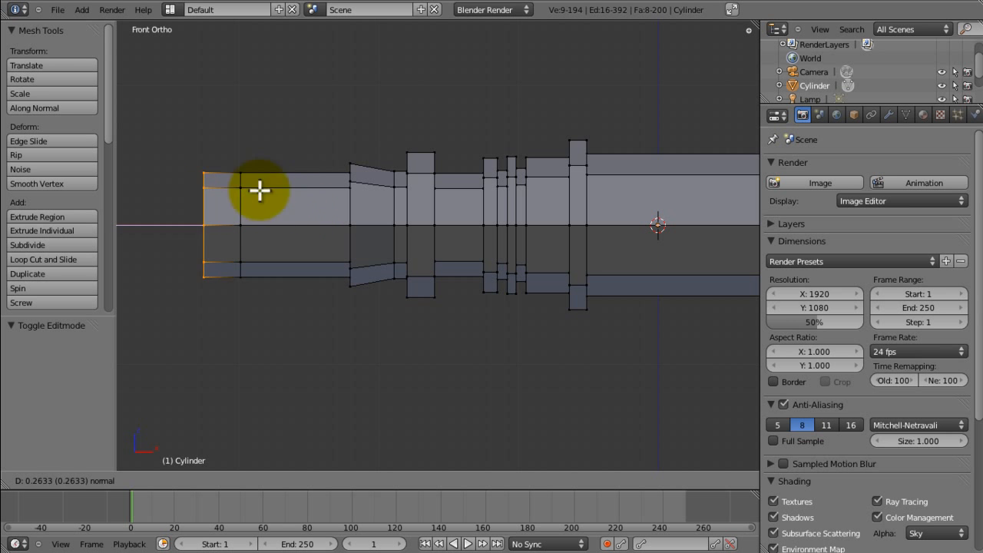
left_click(235, 140)
middle_click_drag(237, 141, 342, 201)
key("ctrl+z")
Try extruding the end face freely and along the Z and X axes, placing it about 5.83 along global Y.
key("KP_3")
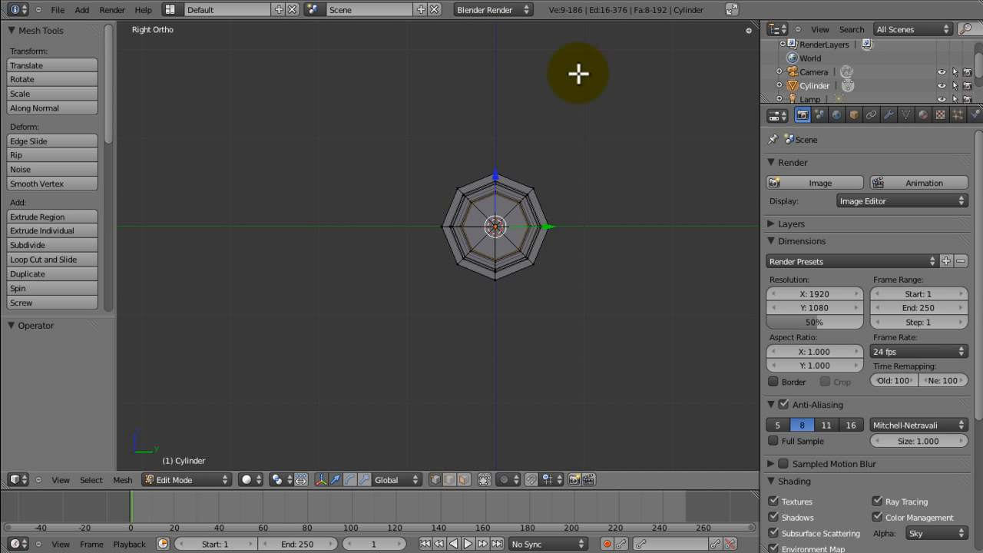
key("KP_1")
key("e")
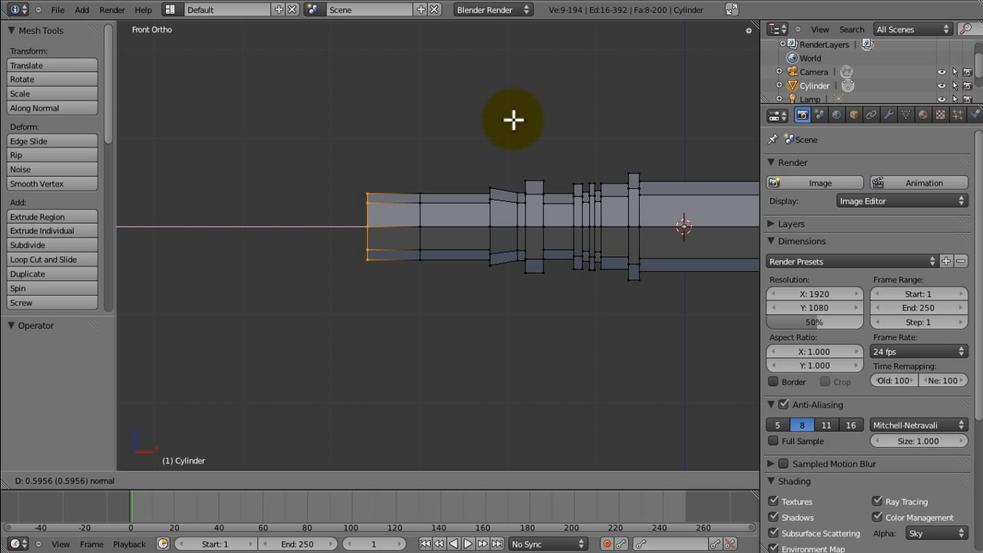
middle_click(515, 121)
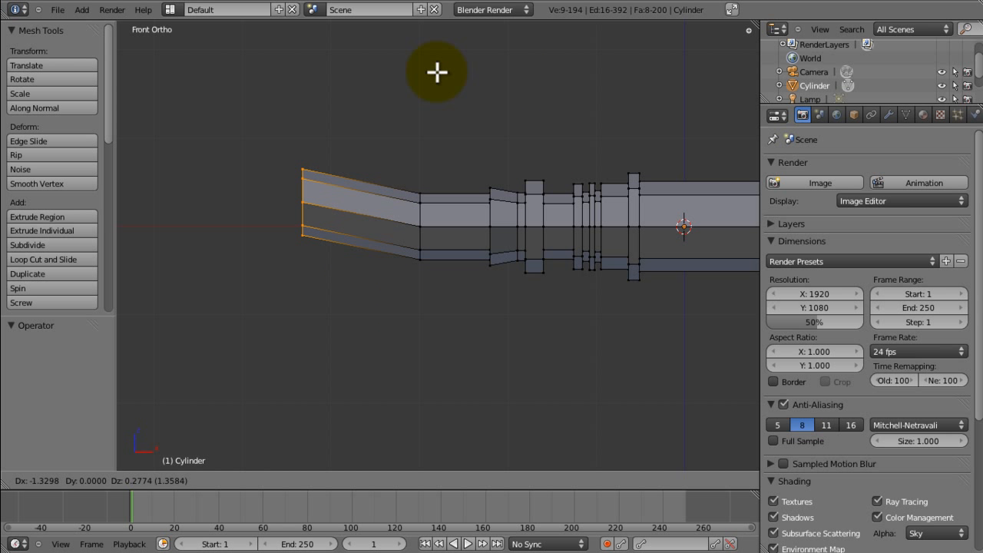
key("z")
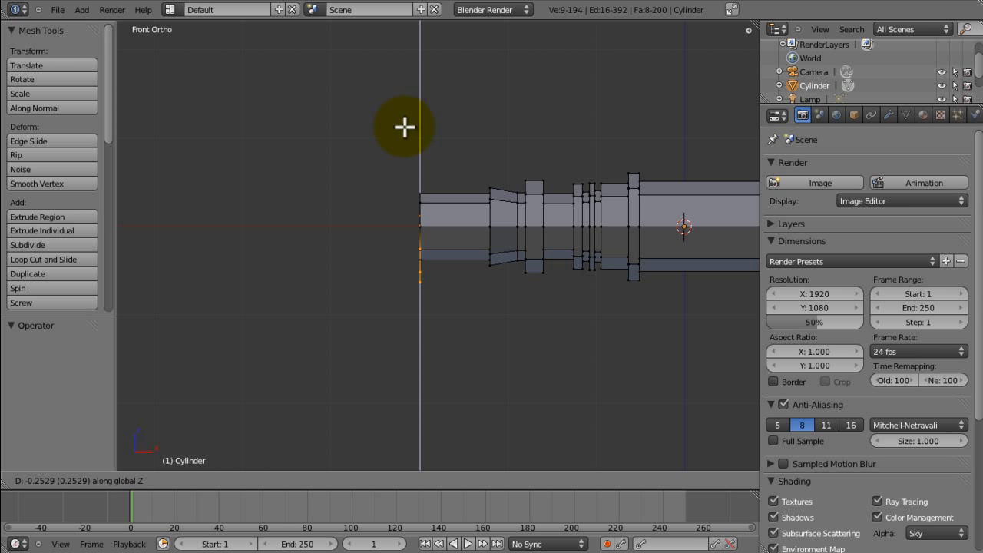
key("x")
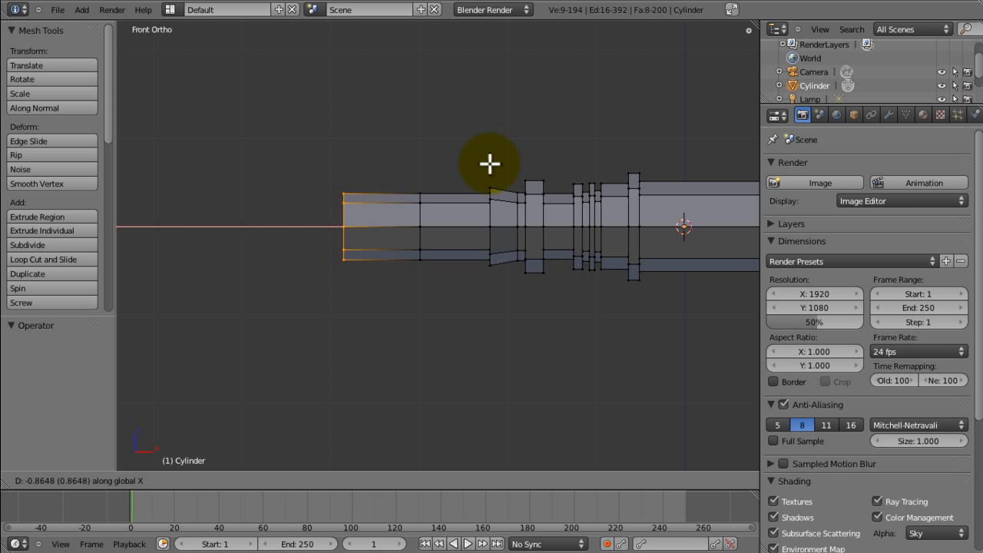
key("y")
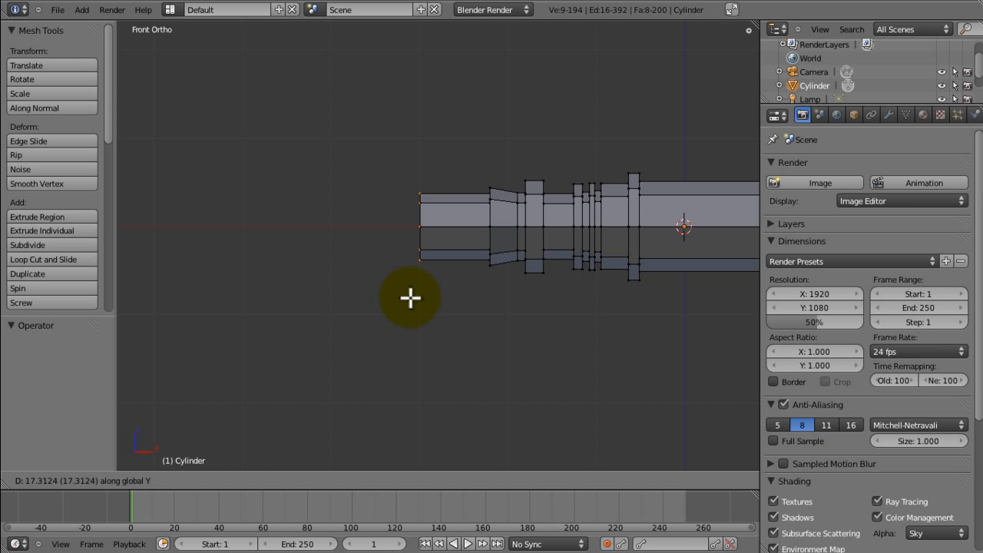
left_click(382, 218)
middle_click_drag(382, 218, 413, 211)
Delete the vertices of the sideways extrusion, and undo back to before the long end section was extruded.
key("x")
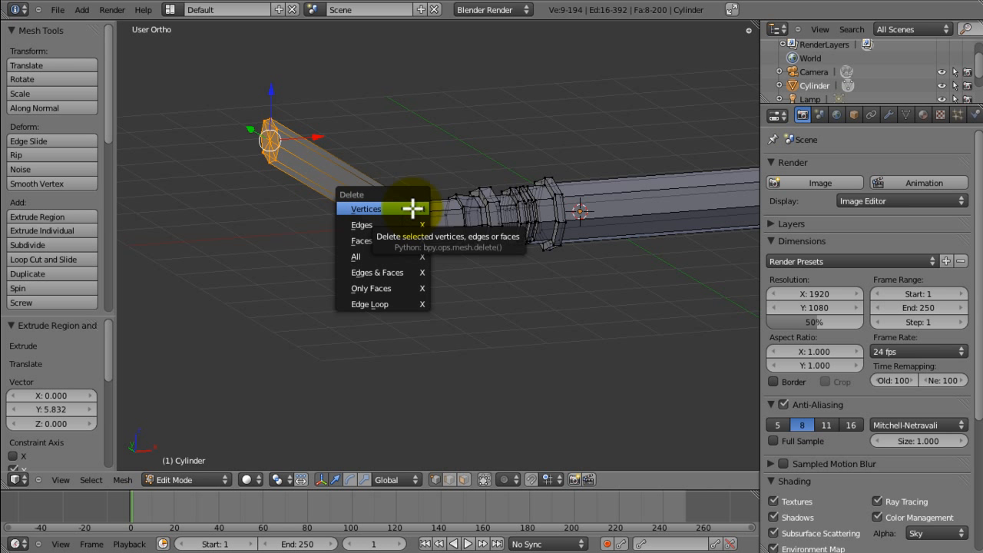
left_click(413, 208)
right_click(412, 209)
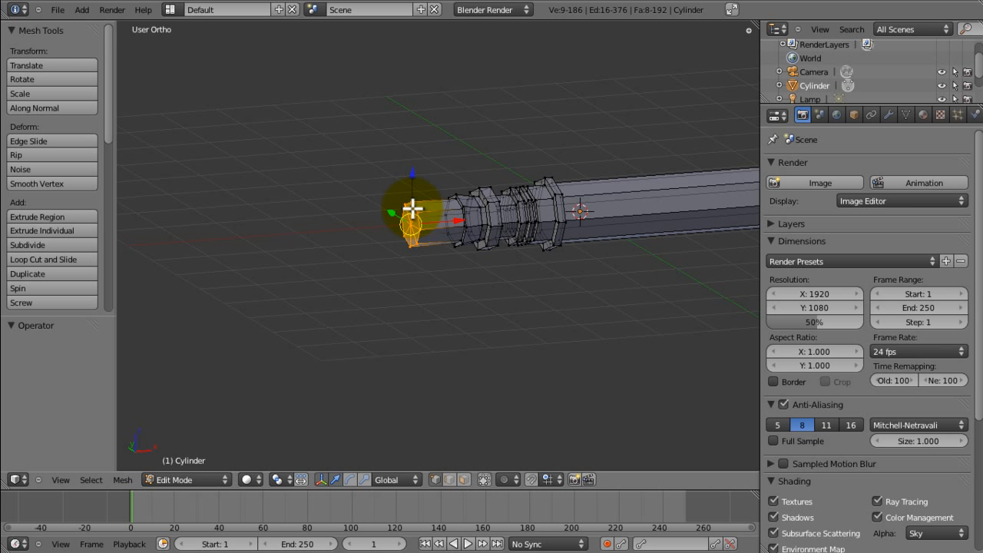
key("ctrl+z")
Extrude the end face about 0.504 outward along negative X and return to Object Mode.
key("KP_3")
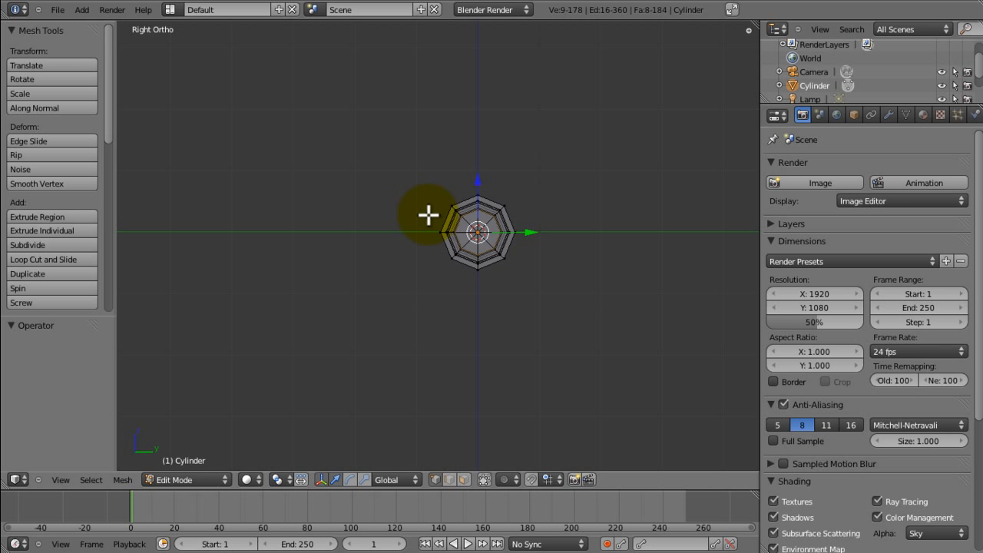
key("KP_1")
key("e")
left_click(398, 220)
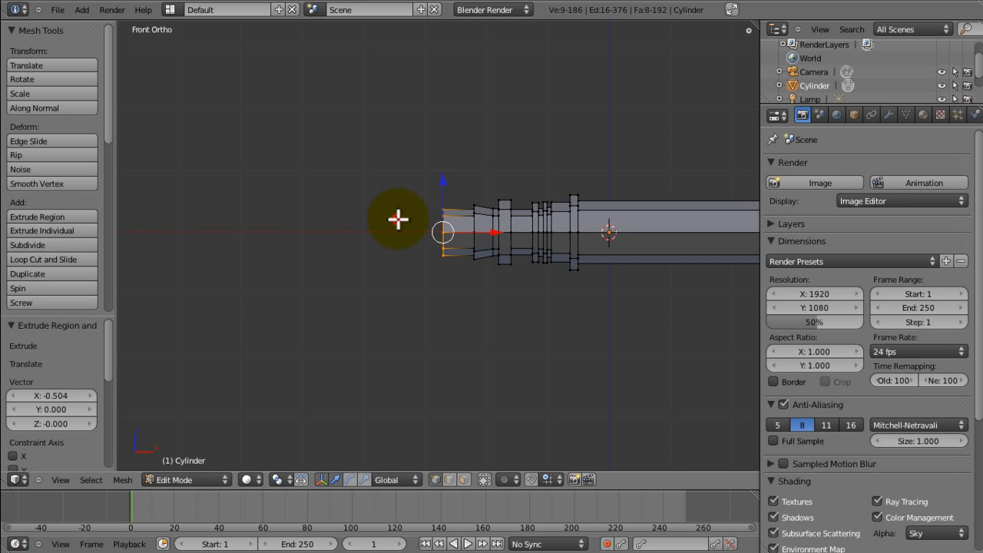
key("Tab")
middle_click_drag(474, 285, 362, 324)
key("KP_1")
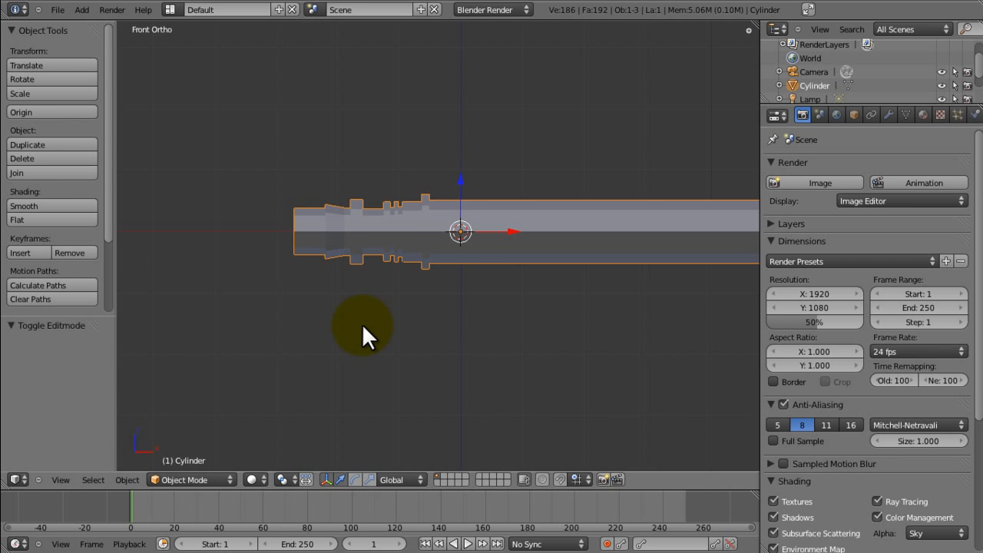
In Edit Mode, select the edge loop where the long shaft meets the first collar, plus all vertices at the shaft's far end.
middle_click_drag(468, 274, 466, 188)
key("Tab")
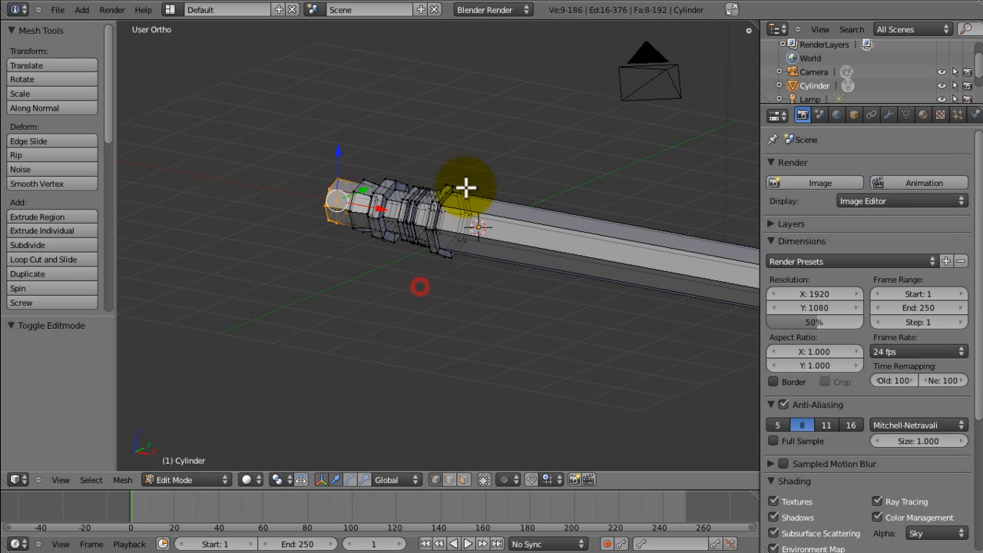
left_click(439, 215, "alt")
scroll(453, 169, "down", 7)
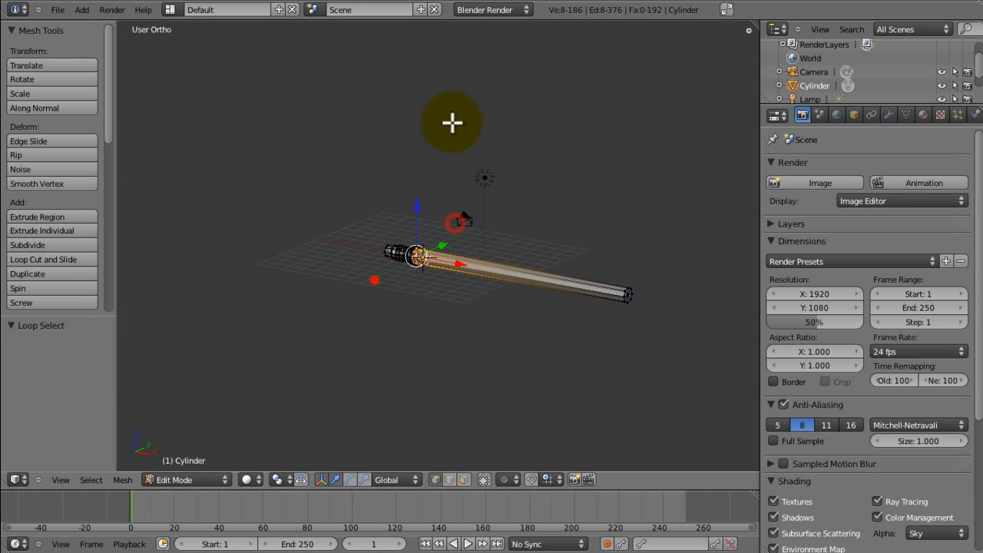
key("b")
left_click_drag(640, 270, 610, 326)
key("KP_1")
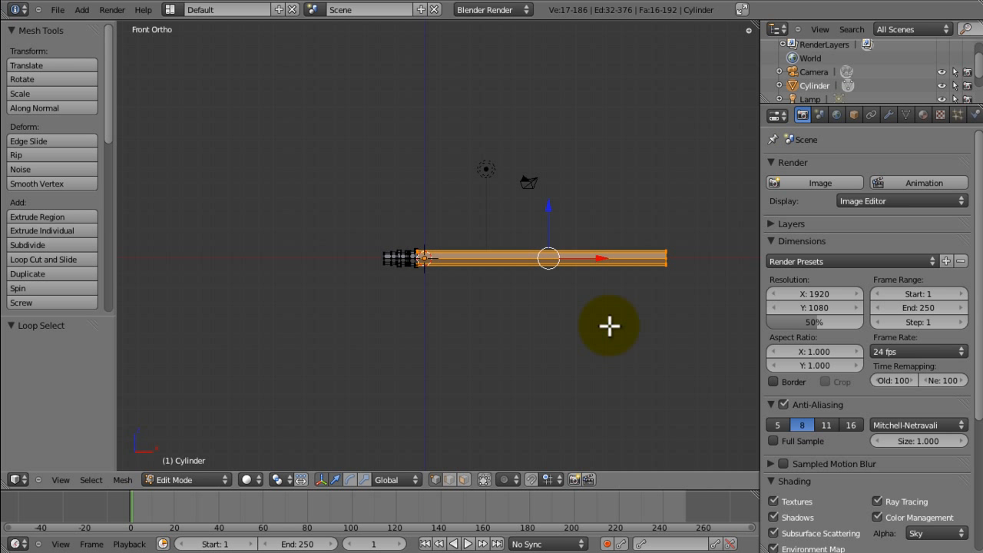
Scale the selected long shaft down in two passes, the second by about 0.945, to make it slimmer than the collar.
middle_click_drag(581, 292, 565, 265, "shift")
middle_click_drag(522, 287, 492, 458, "ctrl")
middle_click_drag(362, 335, 556, 360, "shift")
middle_click_drag(492, 215, 349, 467, "ctrl")
middle_click_drag(628, 198, 310, 427, "ctrl")
middle_click_drag(491, 332, 492, 305, "ctrl")
middle_click_drag(492, 305, 356, 392, "shift")
key("s")
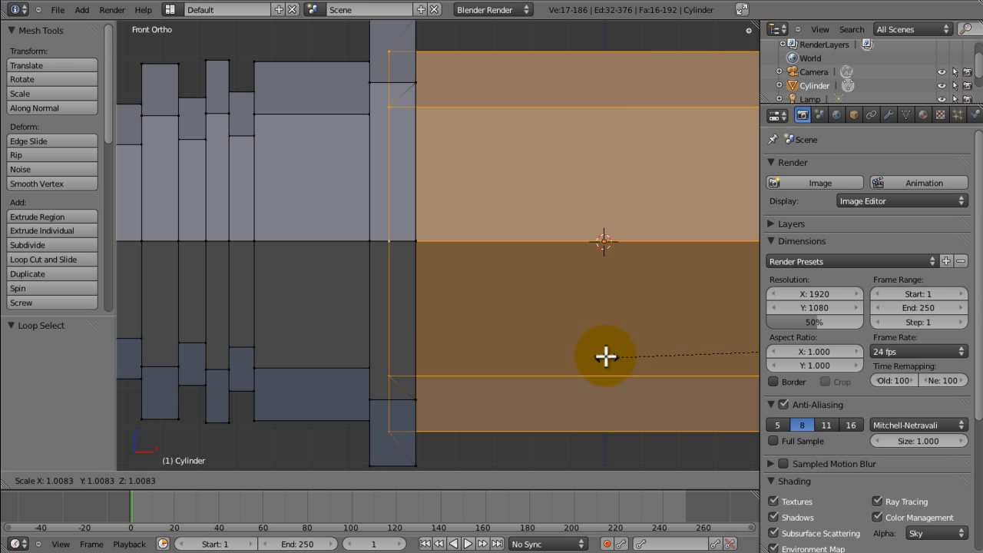
left_click(712, 320)
key("s")
left_click(697, 353)
Move the selected shaft about -0.698 along X towards the collar and return to Object Mode.
key("g")
key("x")
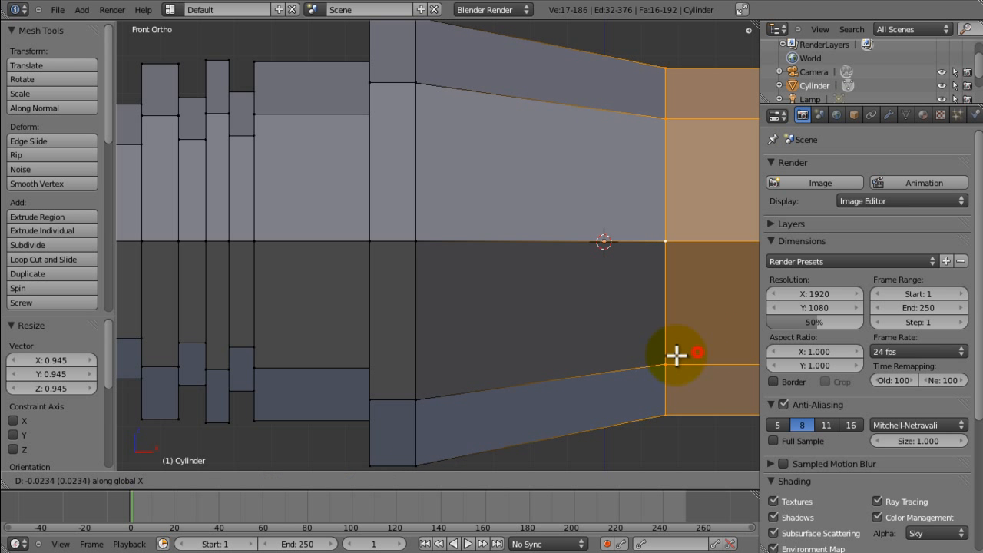
left_click(440, 396)
scroll(402, 263, "down", 10)
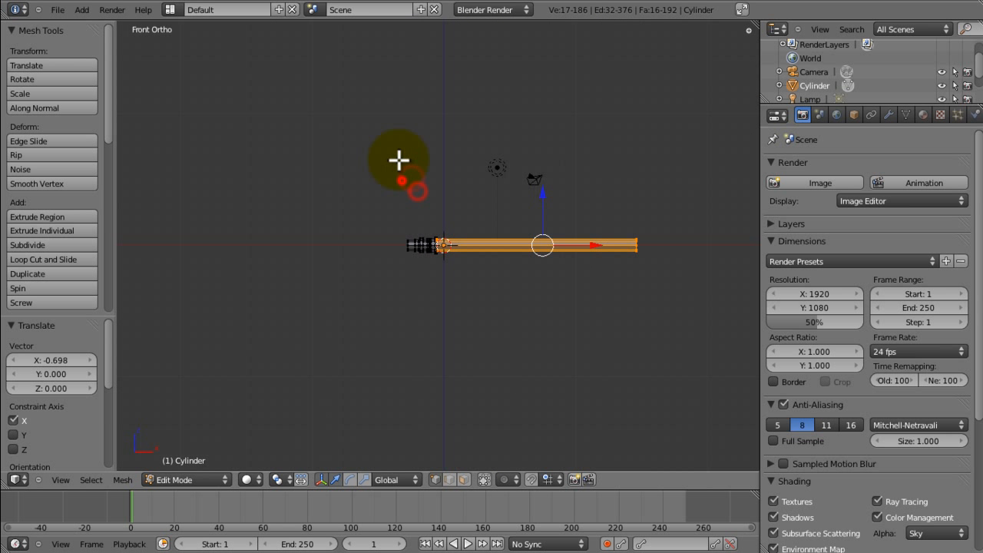
key("Tab")
middle_click_drag(399, 160, 449, 227)
key("KP_1")
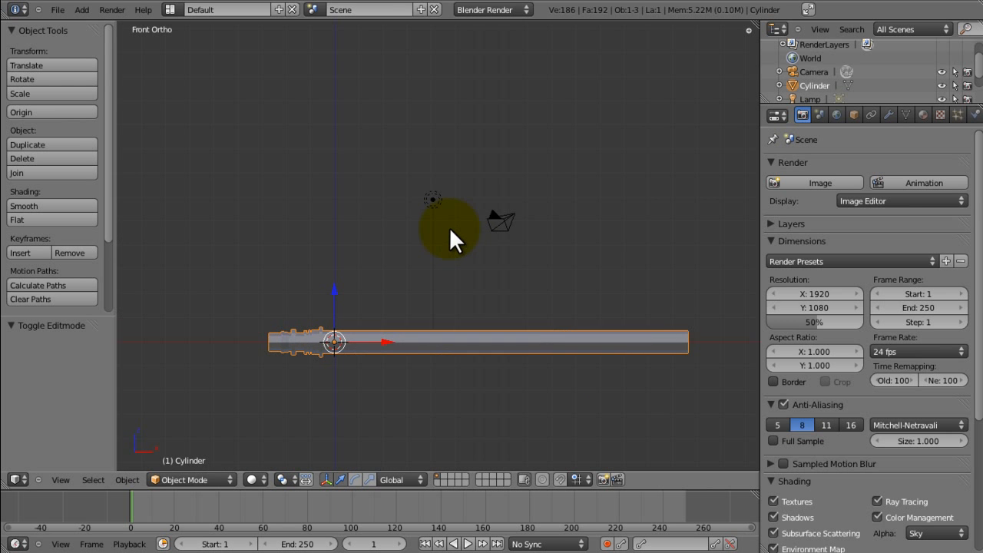
Create a folder named LightSaber Tutorial on the Desktop and save the Blender file in it.
left_click(67, 9)
left_click(73, 114)
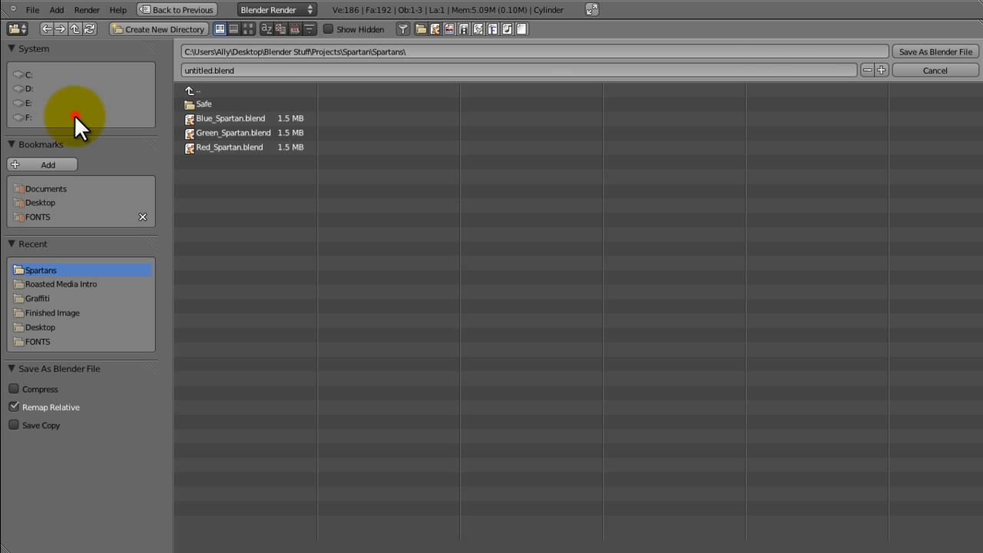
left_click(40, 202)
left_click(134, 30)
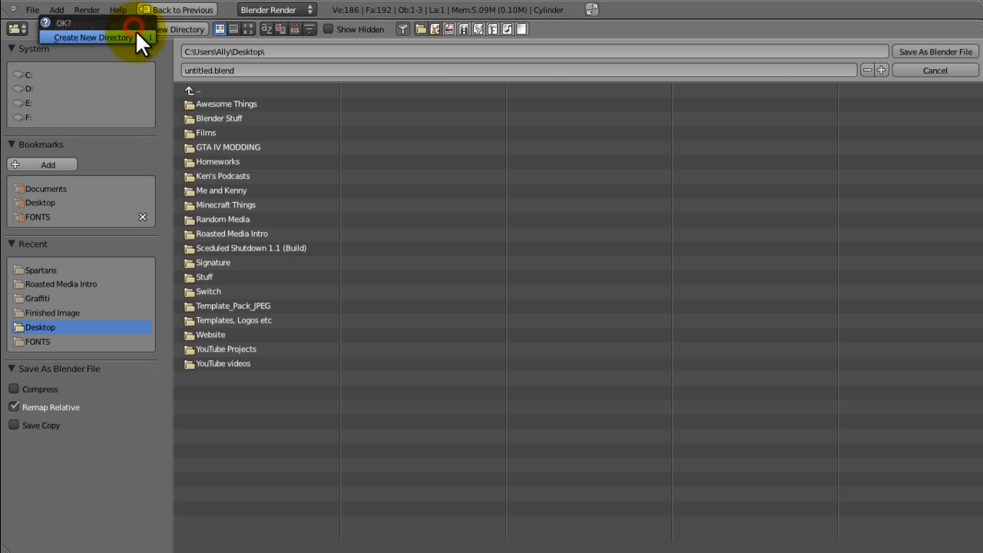
left_click(135, 33)
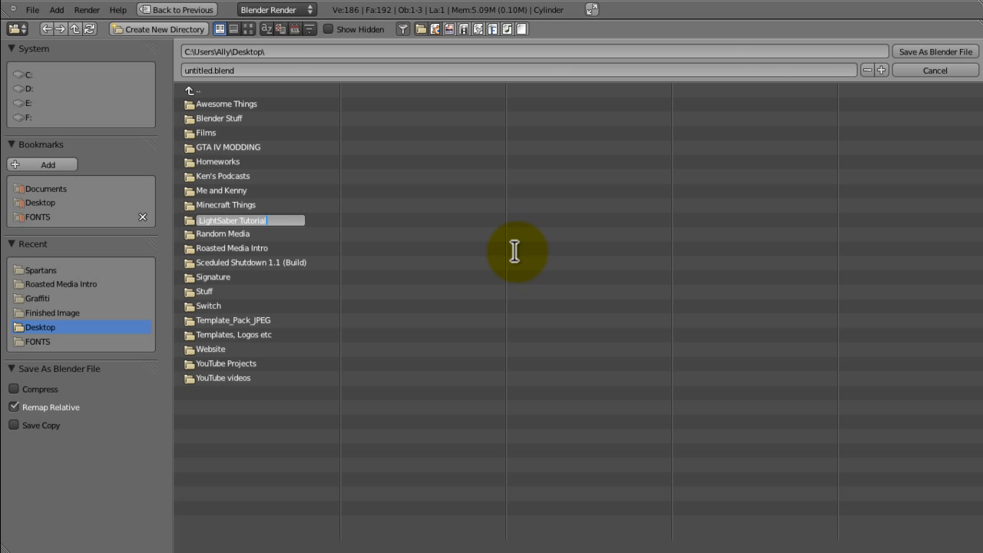
key("Return")
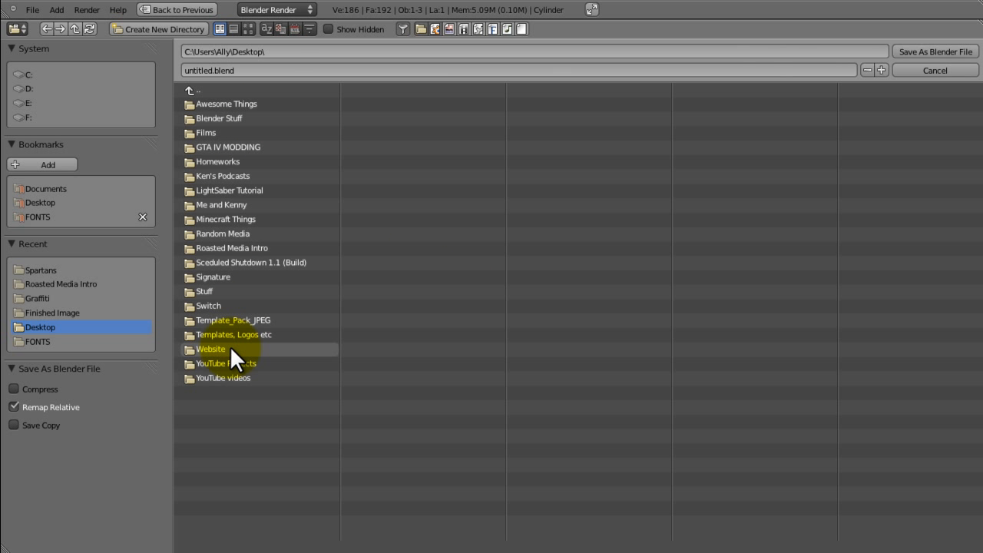
left_click(248, 192)
left_click(966, 52)
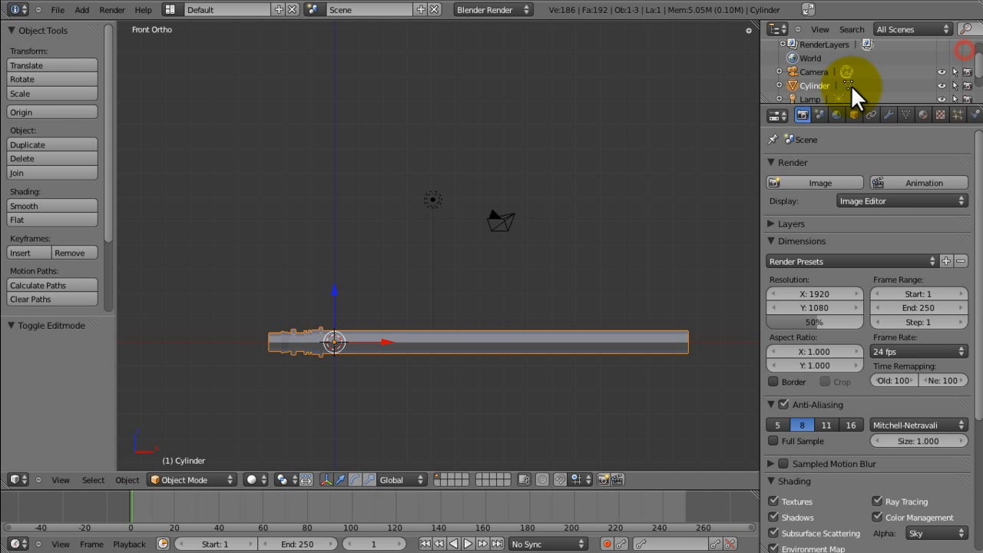
middle_click_drag(481, 302, 451, 211, "shift")
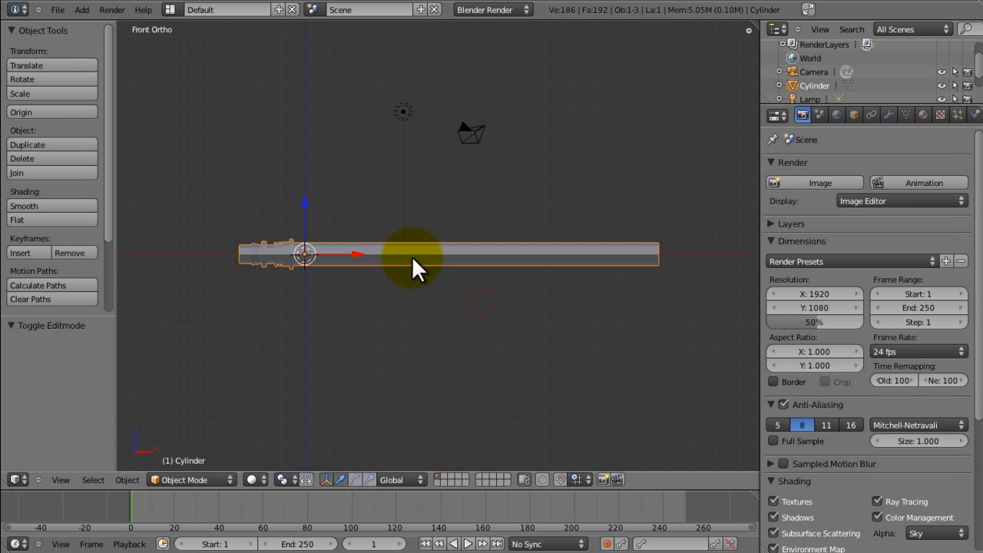
middle_click_drag(413, 258, 452, 297)
key("KP_1")
middle_click_drag(403, 260, 450, 227, "shift")
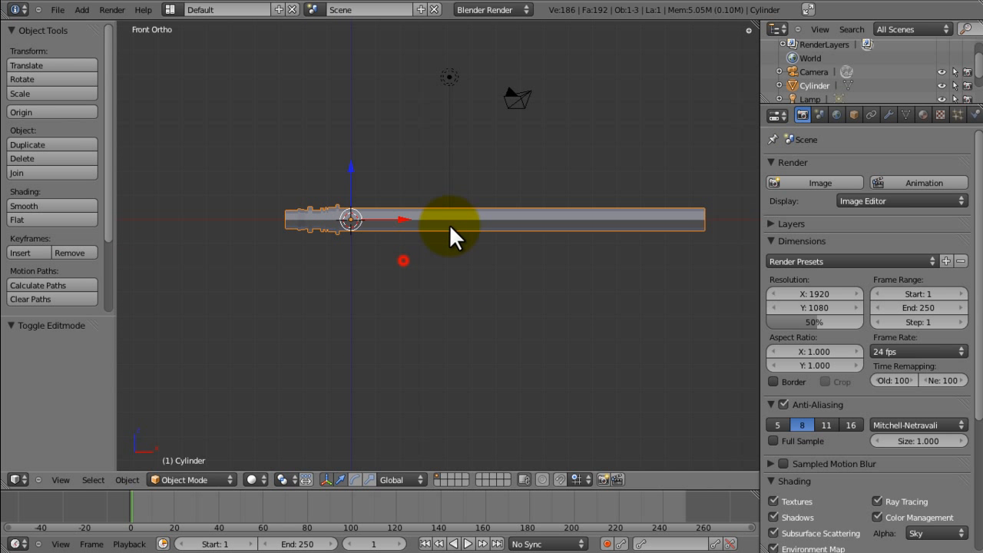
Examine the stepped hilt and the collar where the long shaft begins, up close from the front and at an angle.
scroll(449, 226, "up", 7)
middle_click_drag(378, 215, 440, 281, "shift")
scroll(439, 278, "down", 3)
middle_click_drag(409, 215, 405, 293)
key("KP_1")
middle_click_drag(223, 211, 450, 231, "shift")
scroll(451, 235, "up", 6)
middle_click_drag(488, 317, 474, 331, "shift")
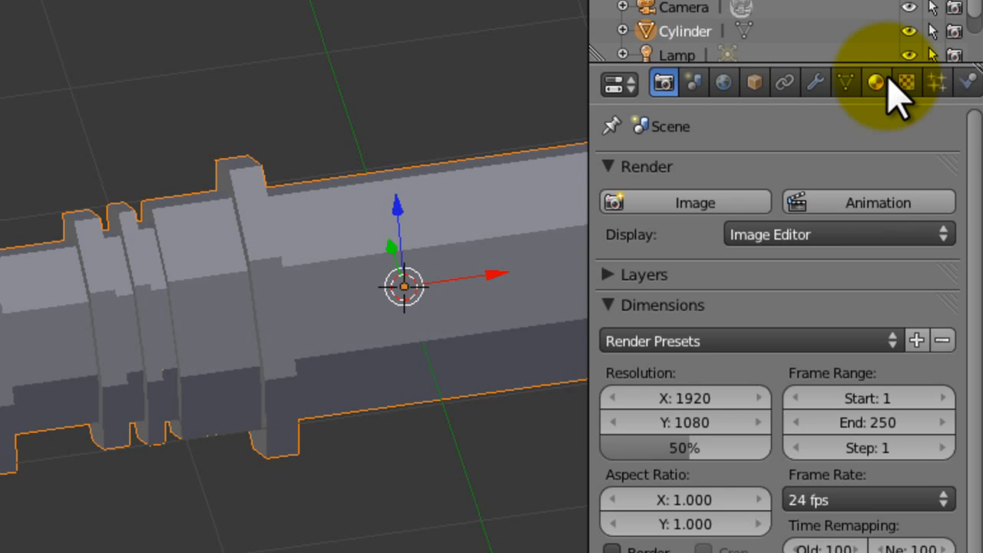
Give the cylinder a new material named Handle1, keeping it as the only material slot.
left_click(925, 114)
left_click(806, 211)
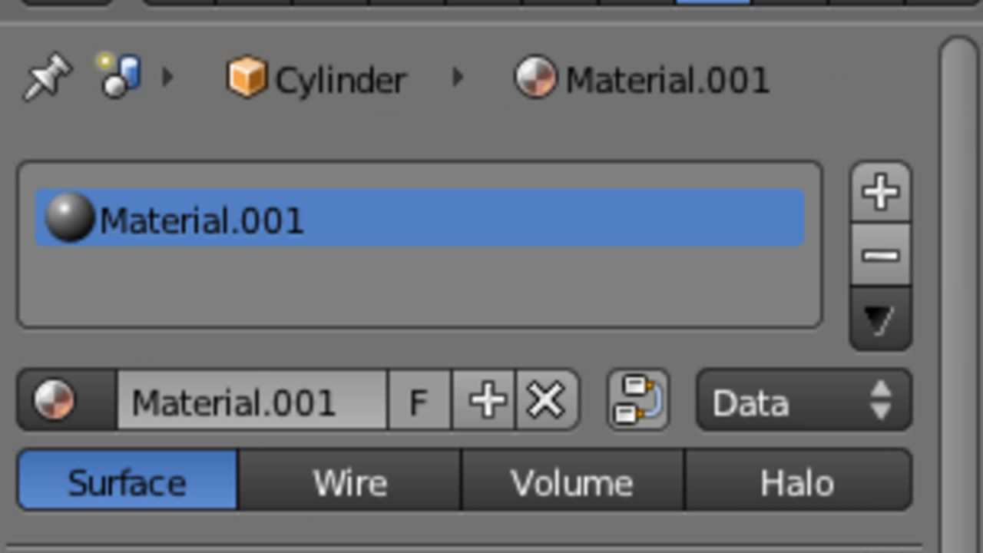
left_click(316, 392)
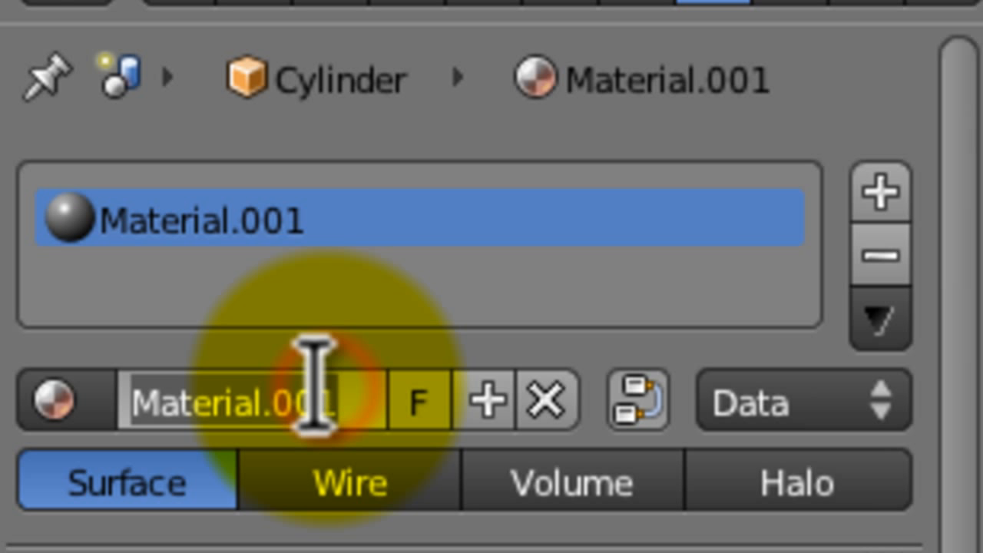
type("Handle1")
key("Return")
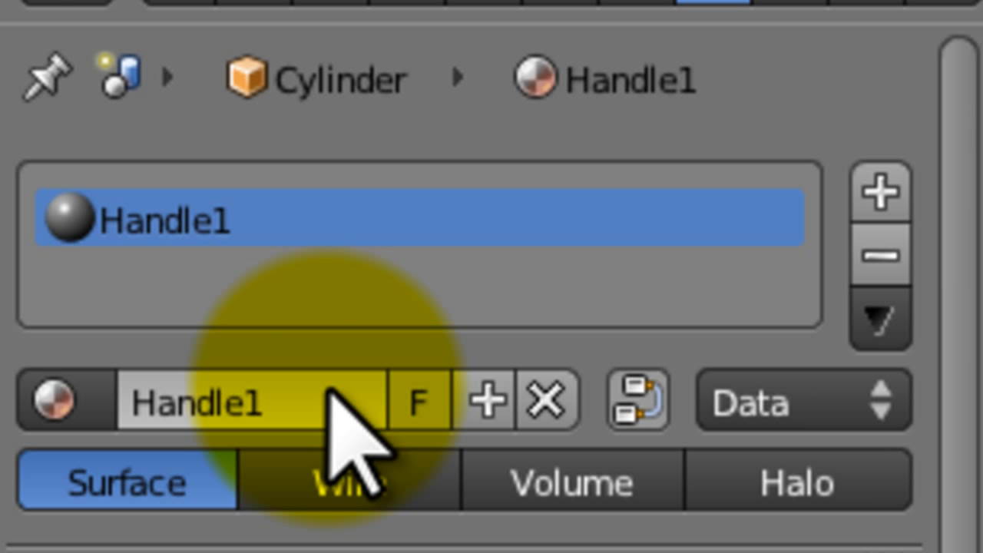
left_click(892, 196)
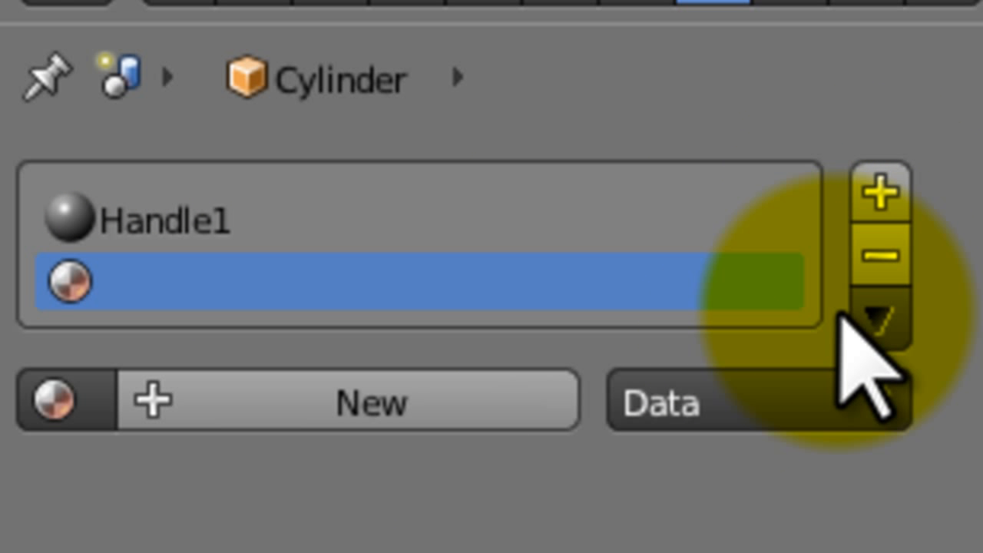
left_click(876, 258)
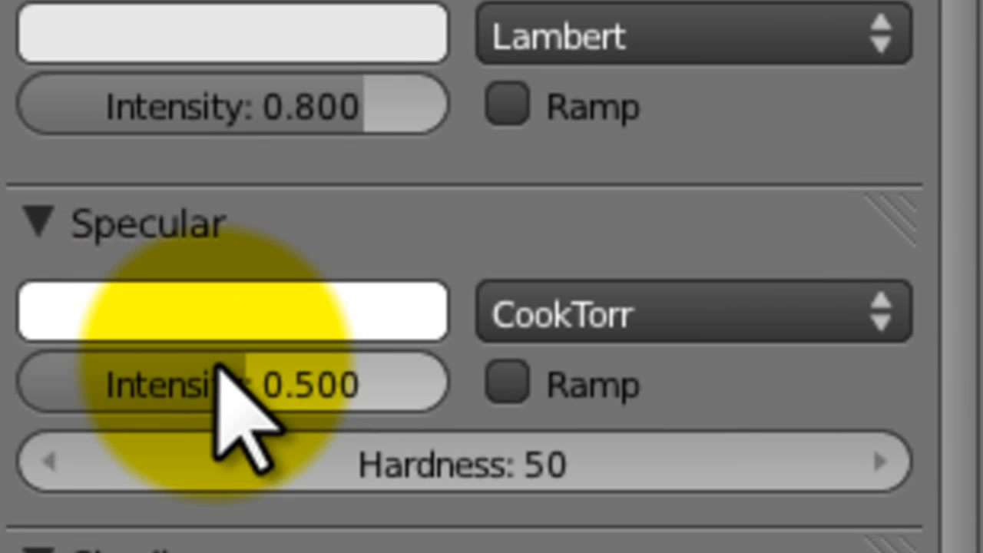
Set Handle1's specular intensity to 1.000 and hardness to 95, and enable Mirror with reflectivity 0.229 and gloss amount 0.980.
left_click_drag(221, 376, 505, 435)
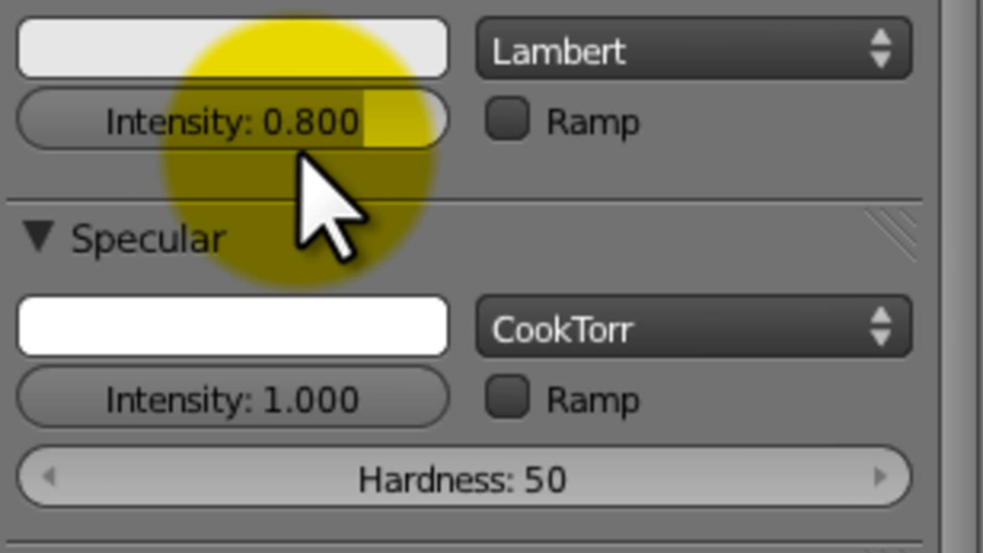
mouse_move(379, 474)
left_mouse_down()
mouse_move(669, 468)
mouse_move(423, 455)
mouse_move(643, 487)
left_mouse_up()
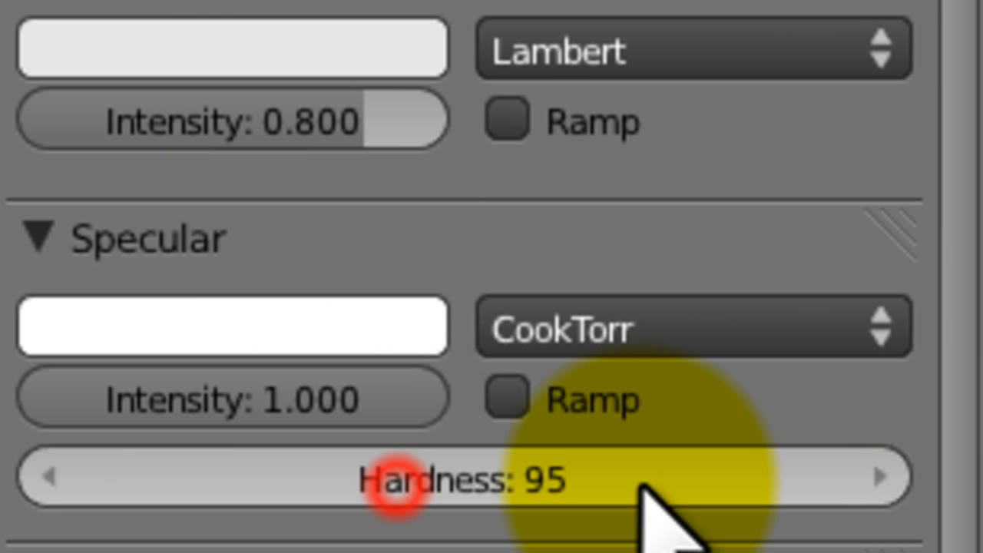
left_click_drag(959, 197, 957, 262)
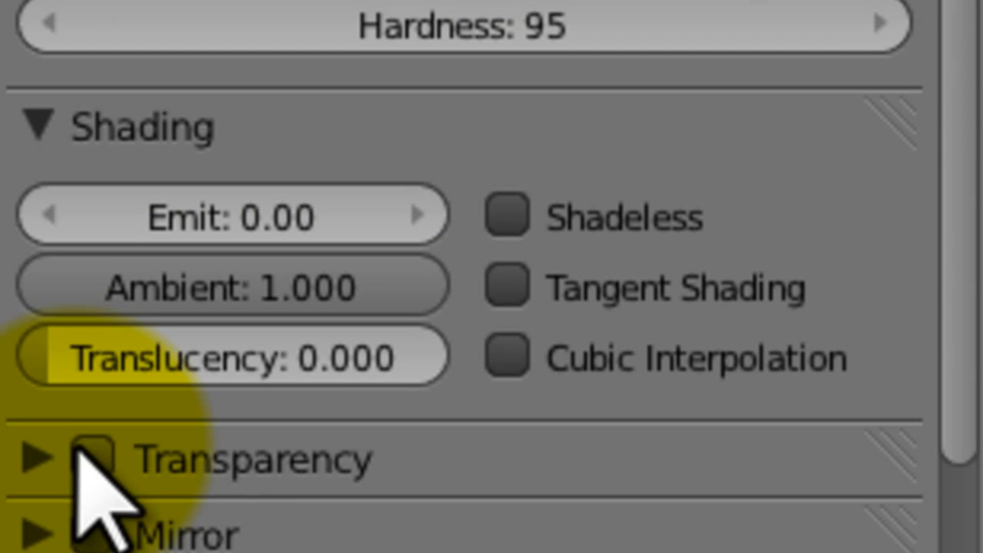
left_click(92, 203)
left_click(35, 205)
left_click_drag(129, 269, 215, 281)
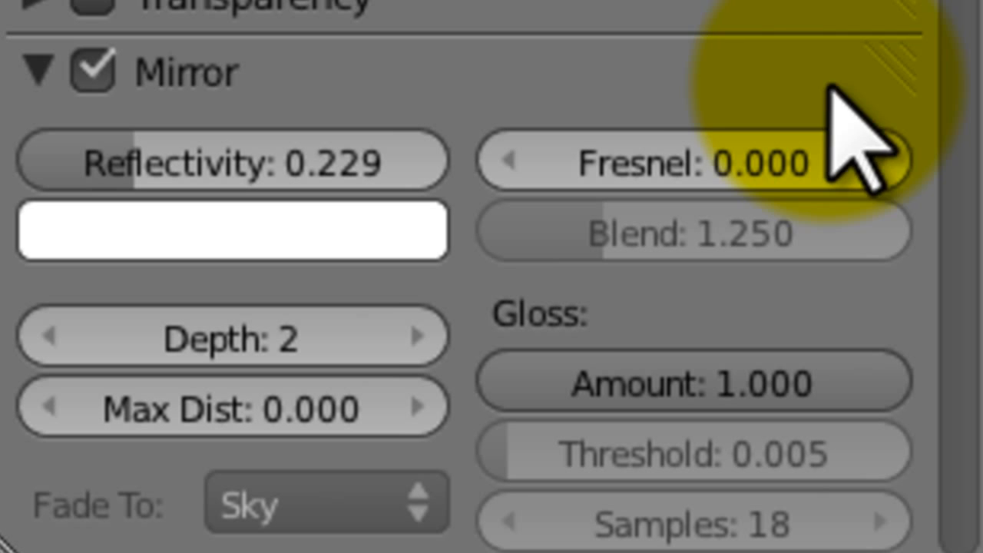
left_click_drag(755, 374, 707, 389)
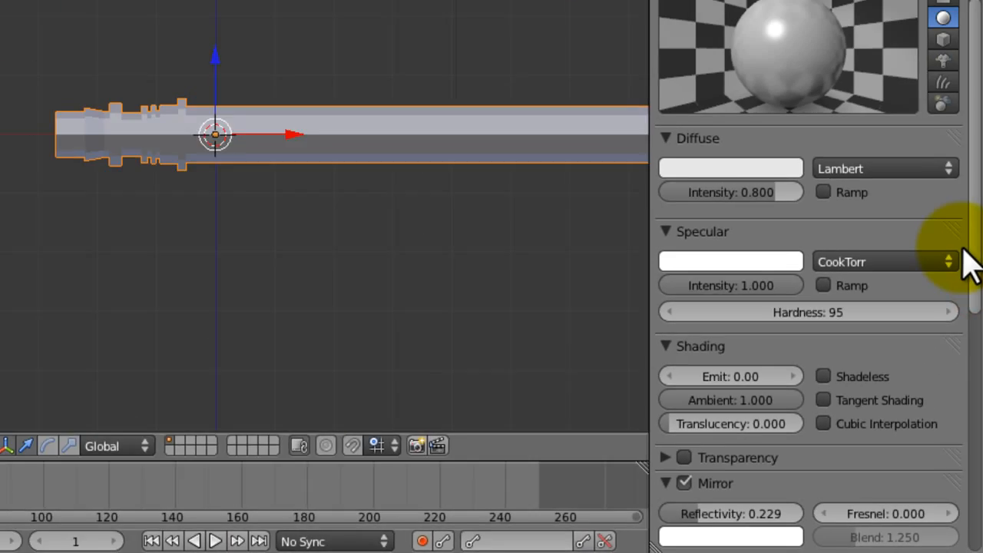
Collapse the Mirror and Options settings of Handle1 and enable Subsurface Scattering.
scroll(953, 430, "down", 3)
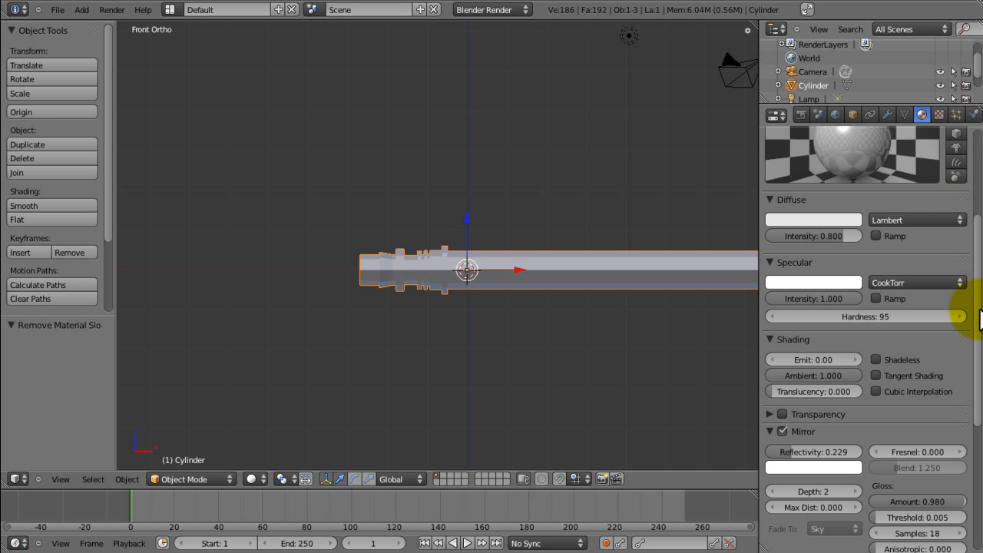
left_click_drag(979, 315, 977, 291)
left_click(769, 471)
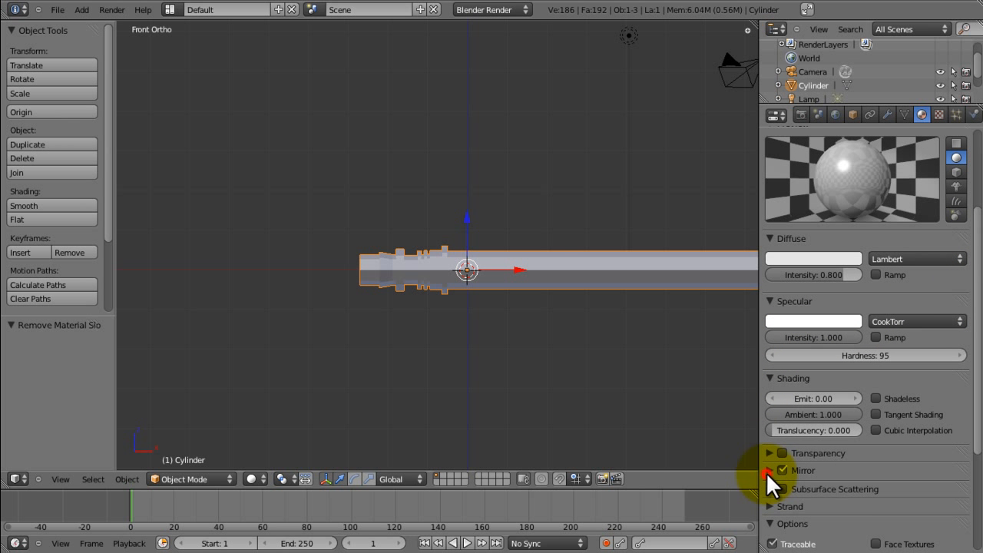
left_click(771, 520)
left_click_drag(978, 386, 979, 398)
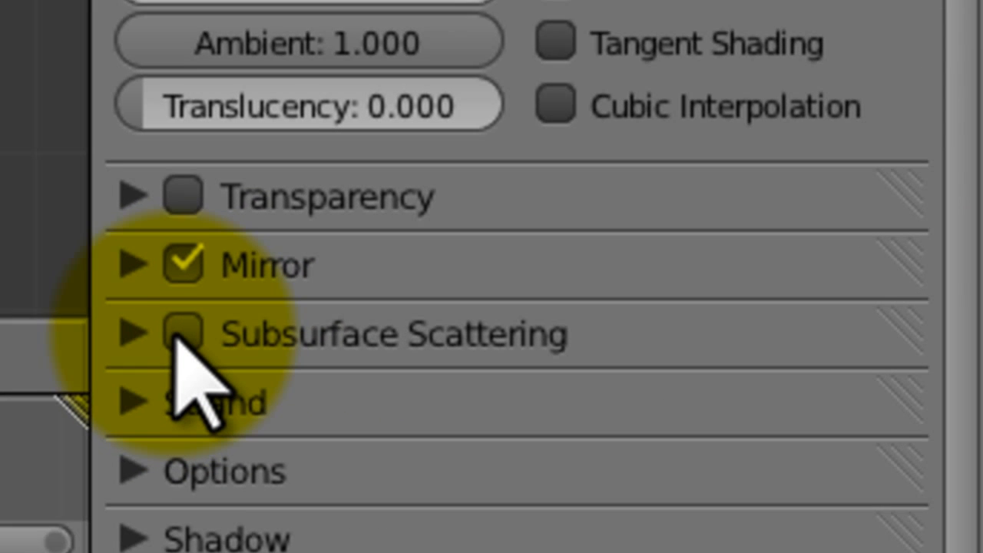
left_click(182, 334)
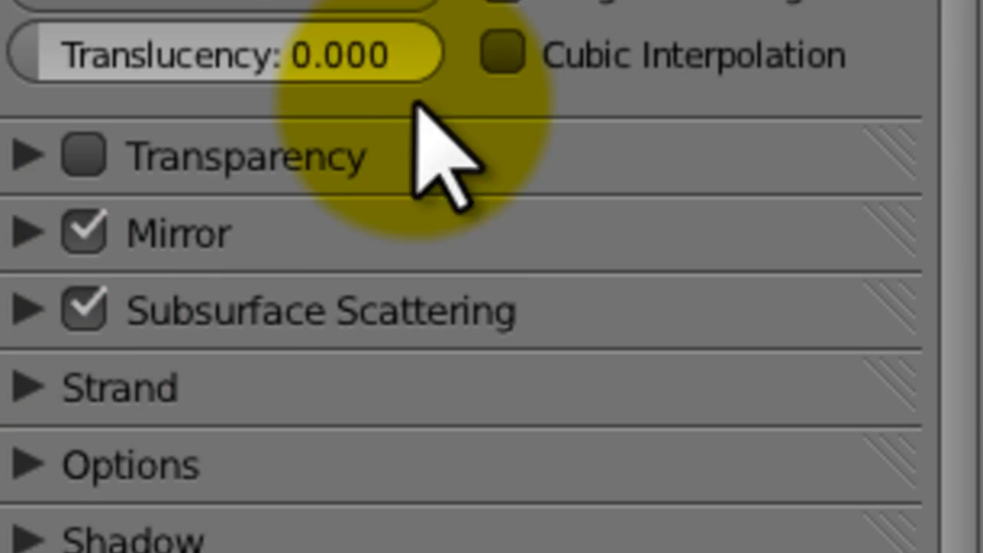
Darken Handle1's diffuse colour to a grey of 0.350 in R, G and B.
scroll(492, 277, "up", 3)
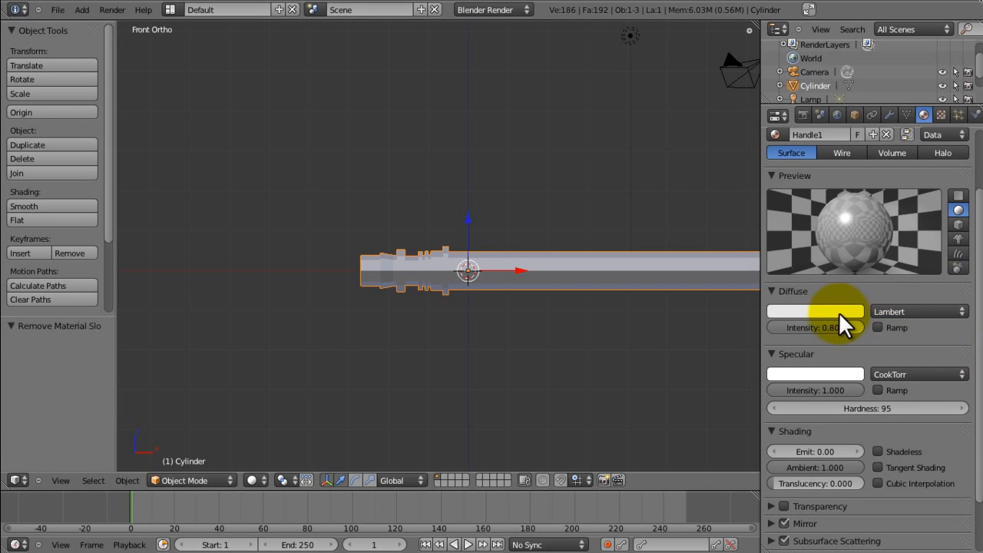
left_click(836, 311)
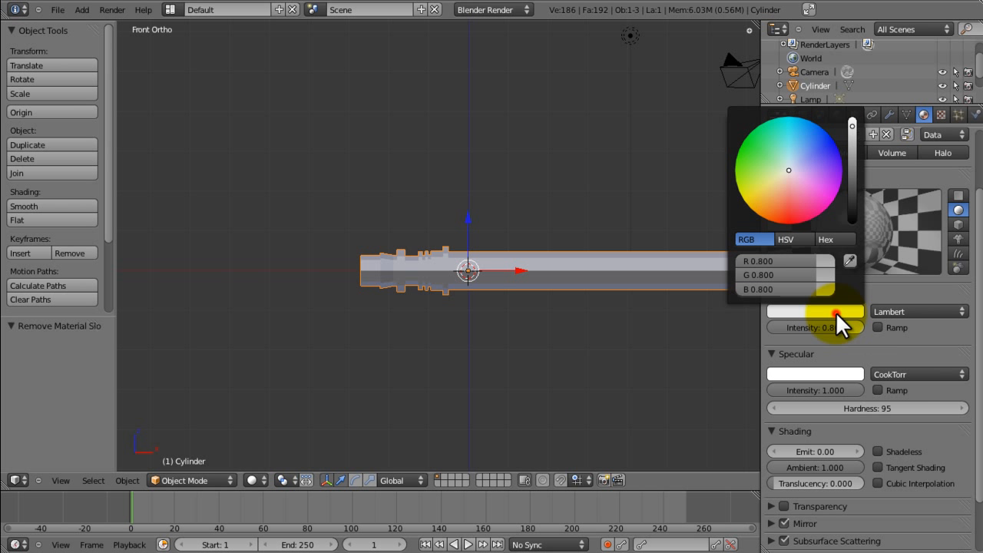
left_click(854, 164)
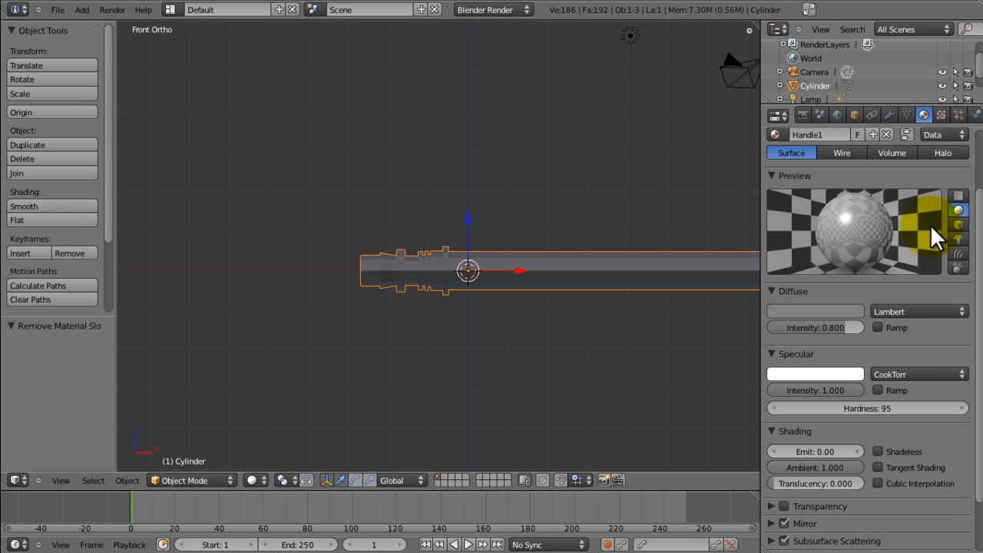
left_click(798, 313)
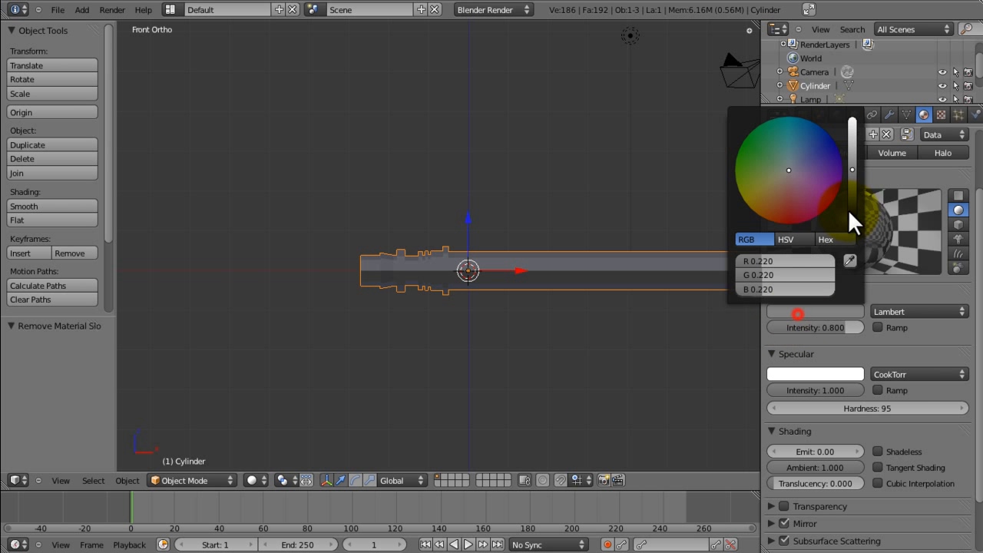
left_click_drag(858, 168, 854, 154)
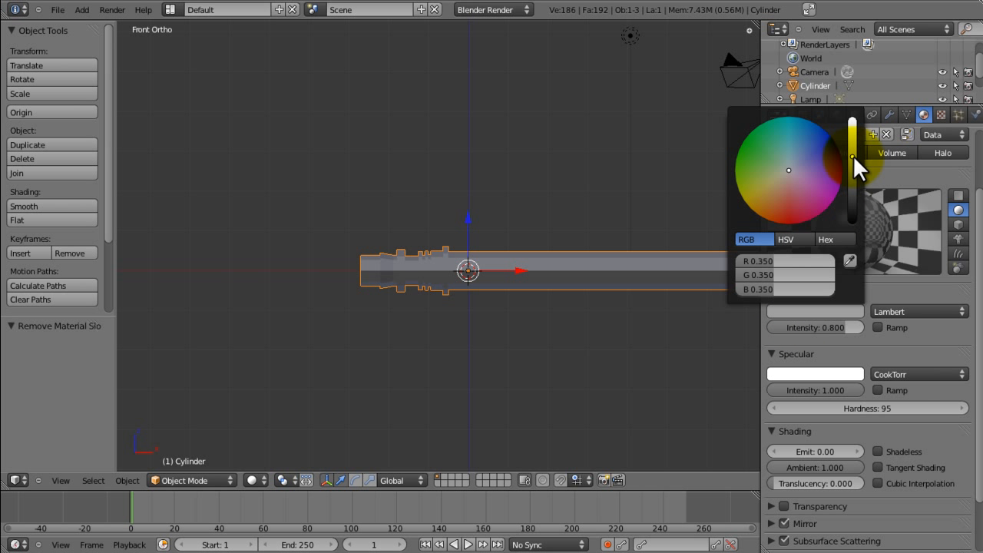
Add a second material slot, assign Handle1 to it and make it a single-user copy.
scroll(975, 238, "up", 2)
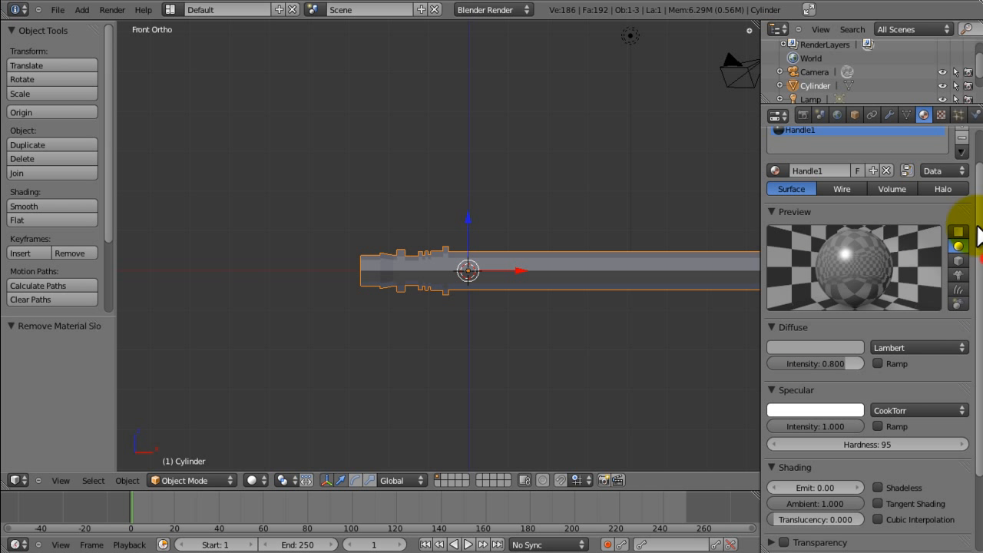
scroll(978, 232, "up", 3)
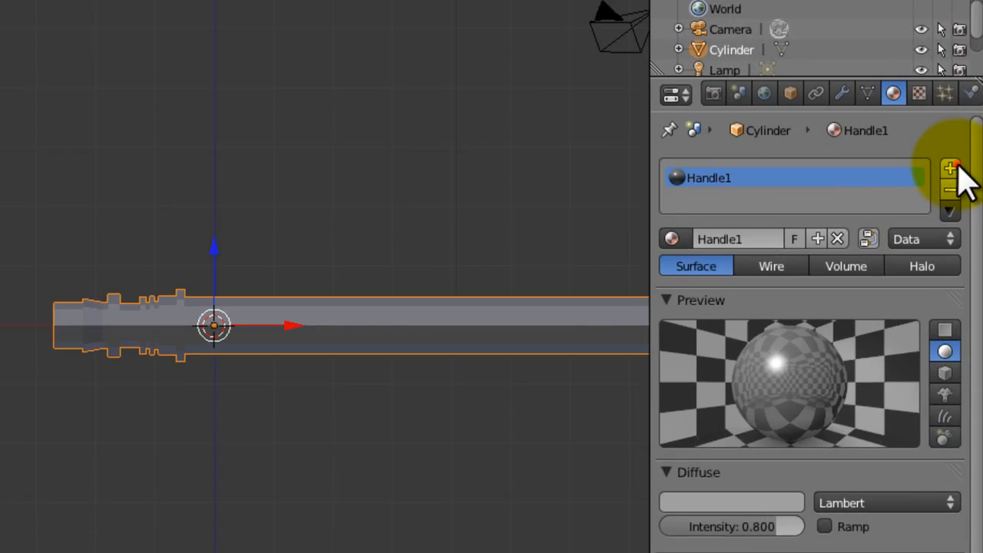
left_click(962, 164)
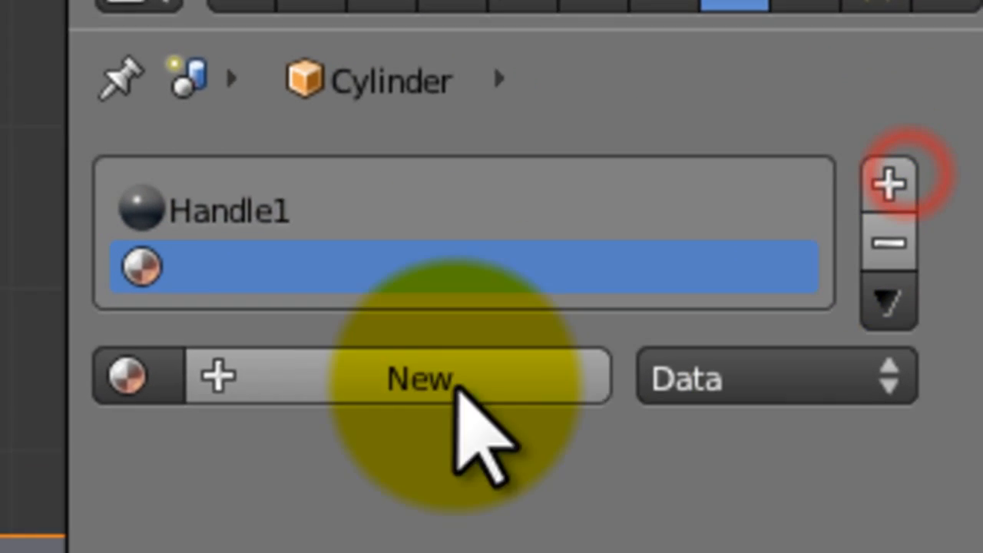
left_click(153, 377)
left_click(190, 463)
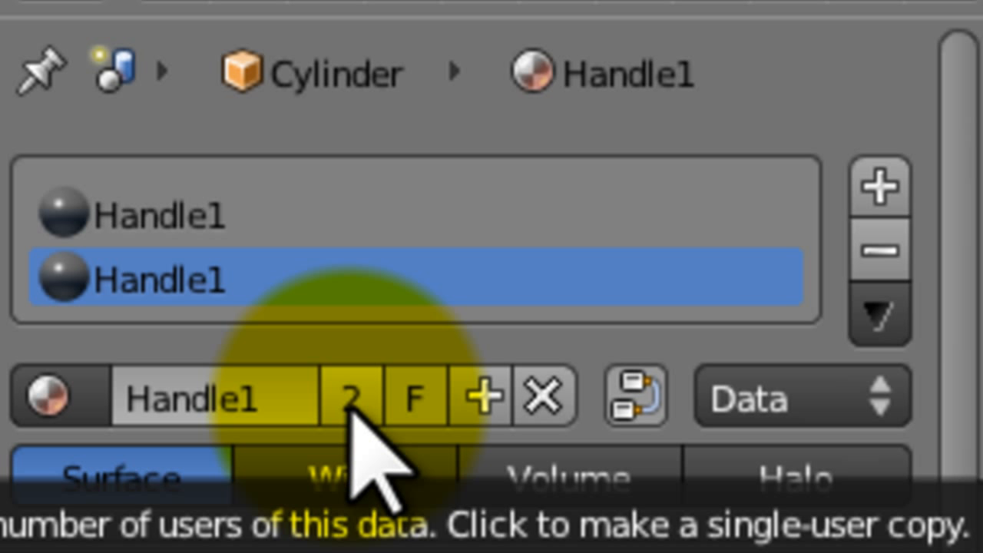
left_click(351, 407)
Rename the copied material Handle2 and darken its diffuse colour to nearly black.
left_click(278, 411)
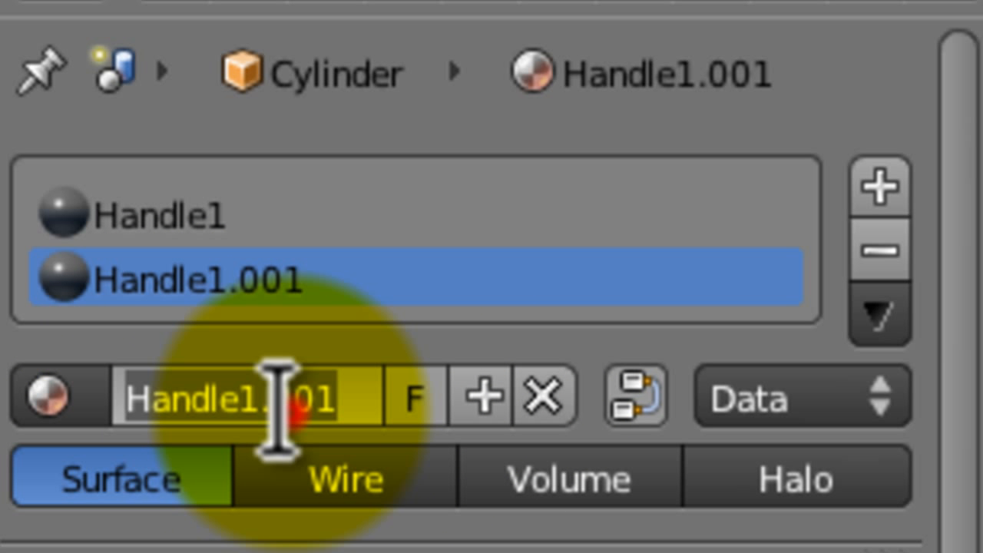
type("H")
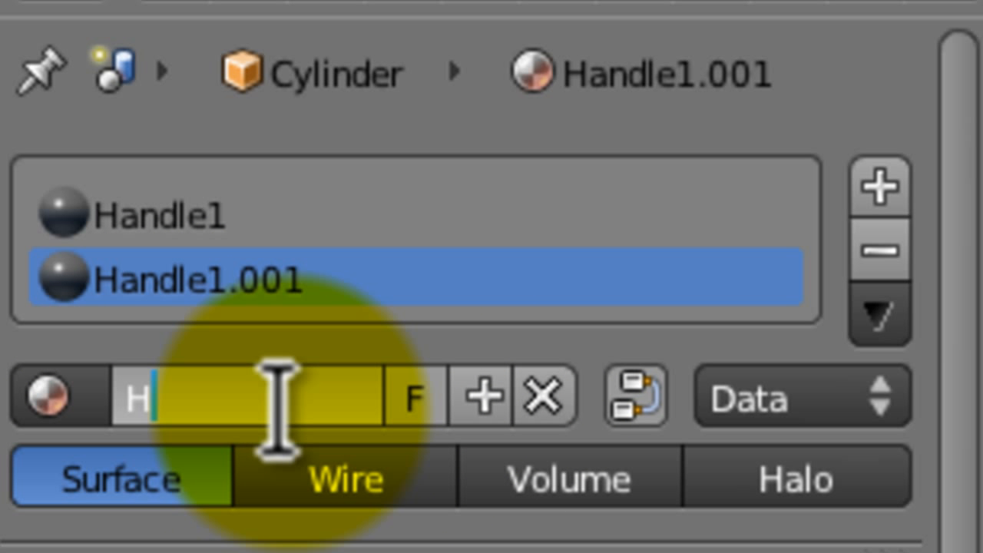
type("andle 2")
key("BackSpace")
key("BackSpace")
type("2")
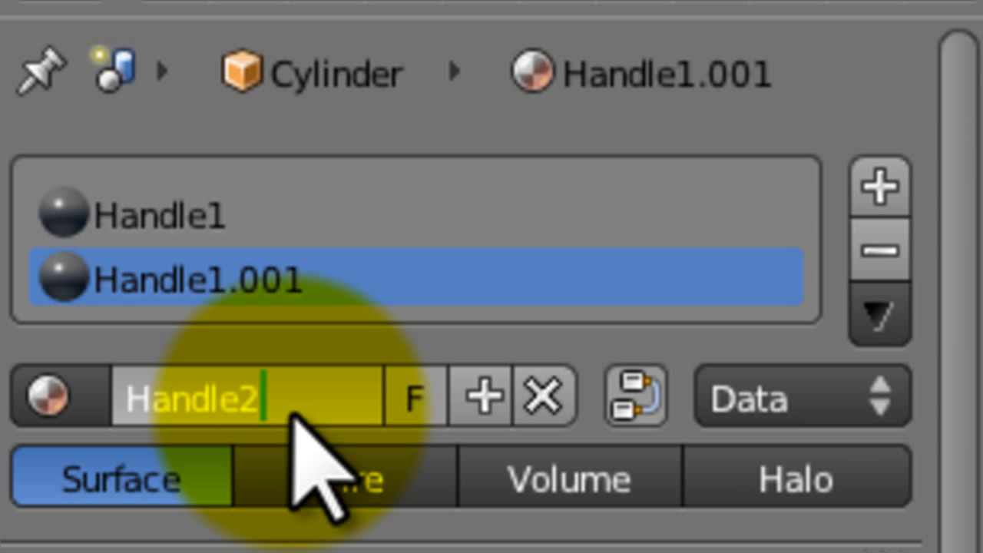
key("Return")
left_click(338, 550)
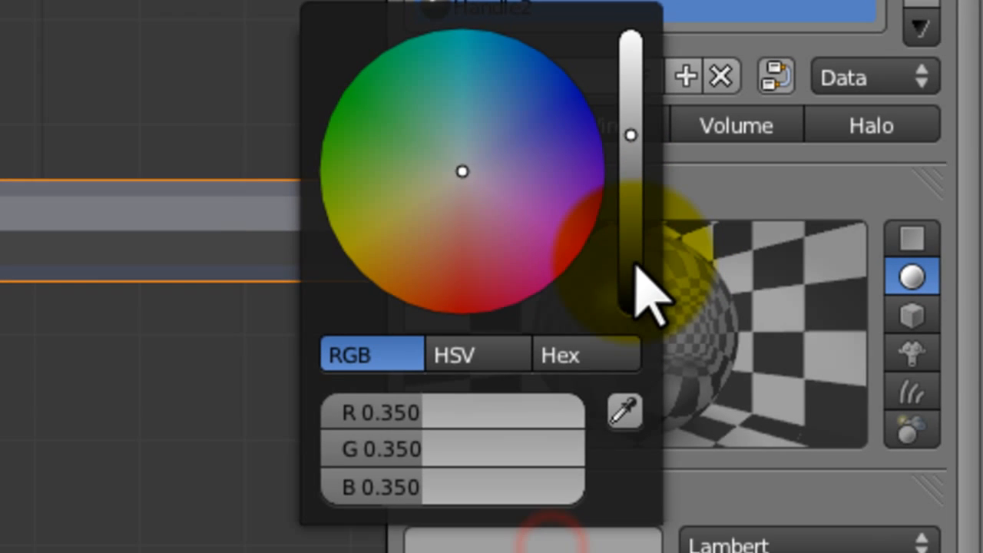
left_click_drag(634, 266, 658, 325)
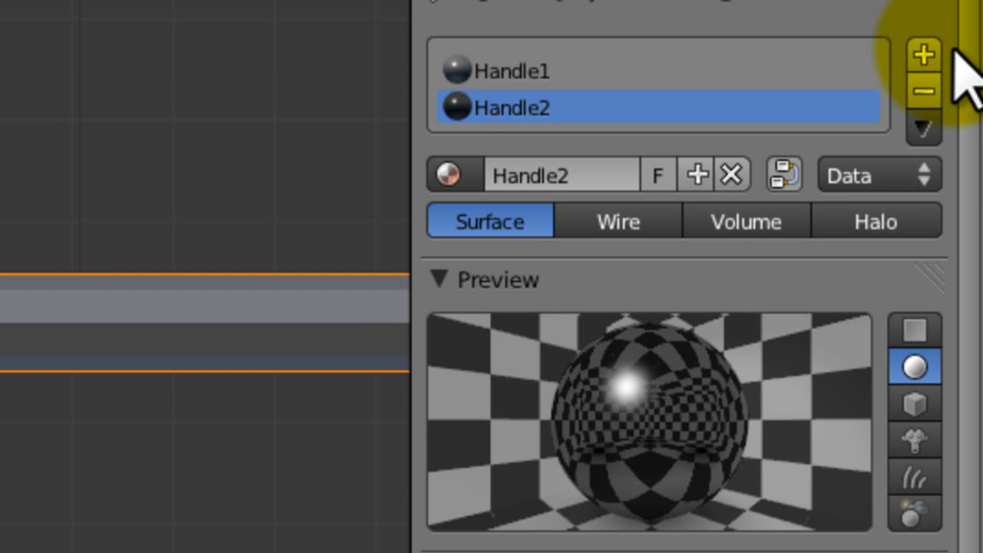
Add a third material slot with a new material named Lazer.
left_click(924, 53)
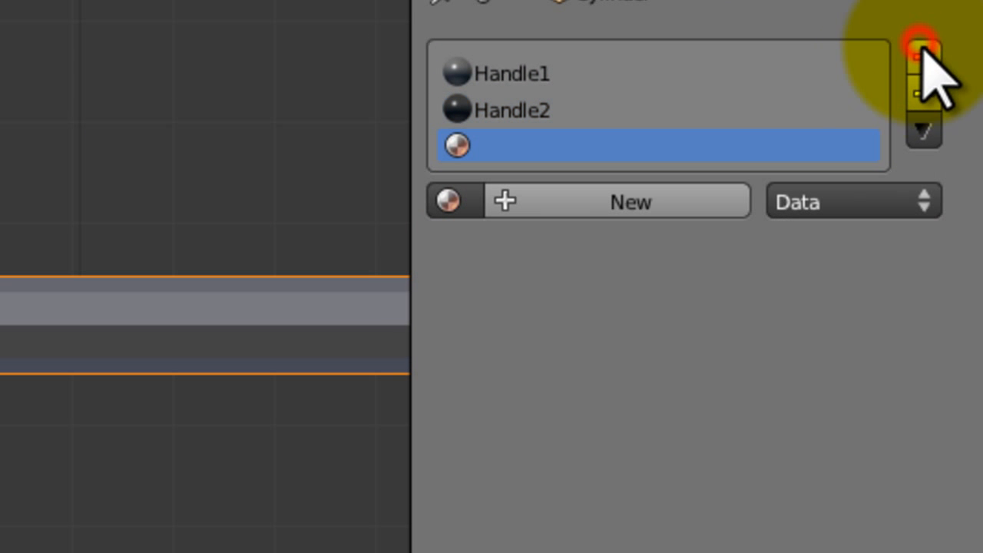
left_click(552, 190)
left_click(555, 202)
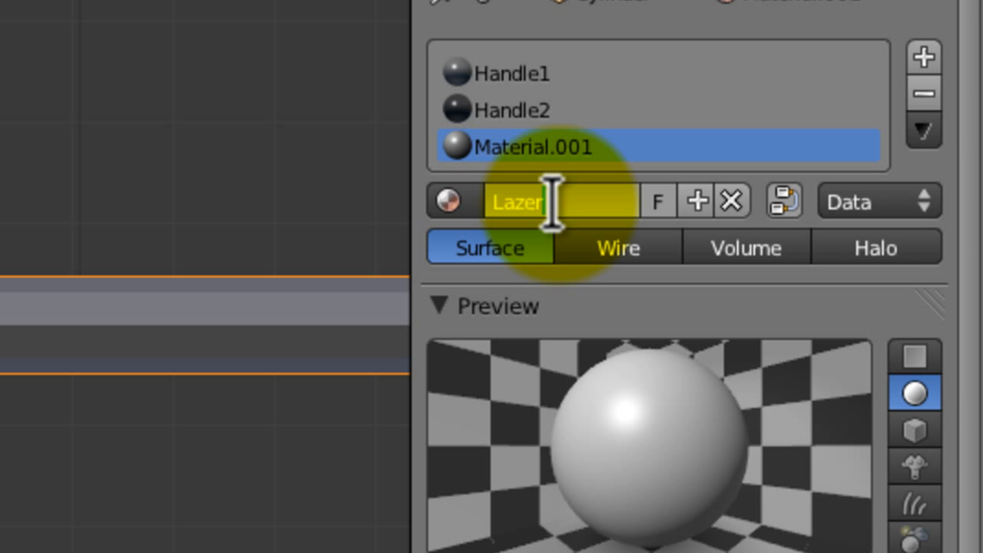
key("Return")
Set the Lazer material's diffuse colour to a bright, saturated green at full brightness.
scroll(953, 285, "down", 5)
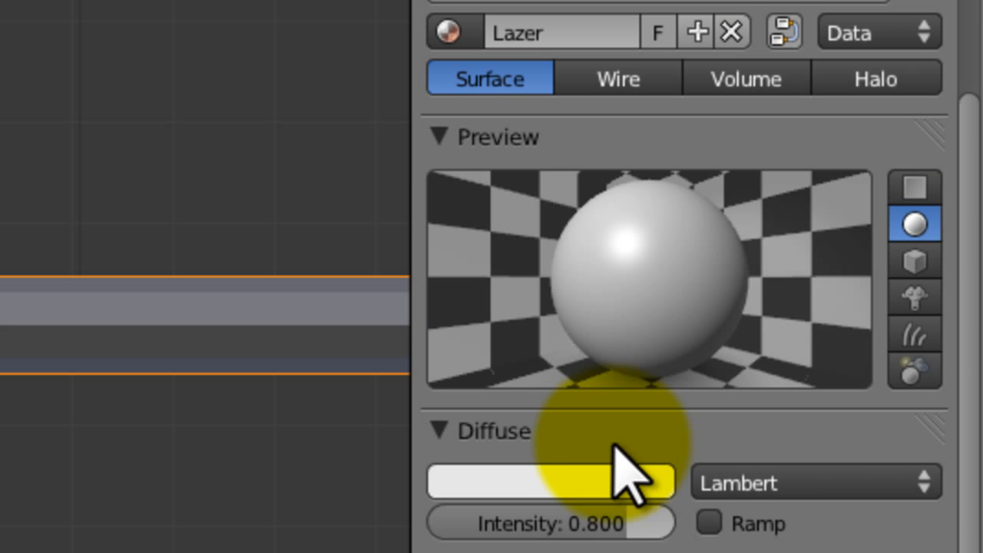
left_click(595, 476)
left_click(642, 11)
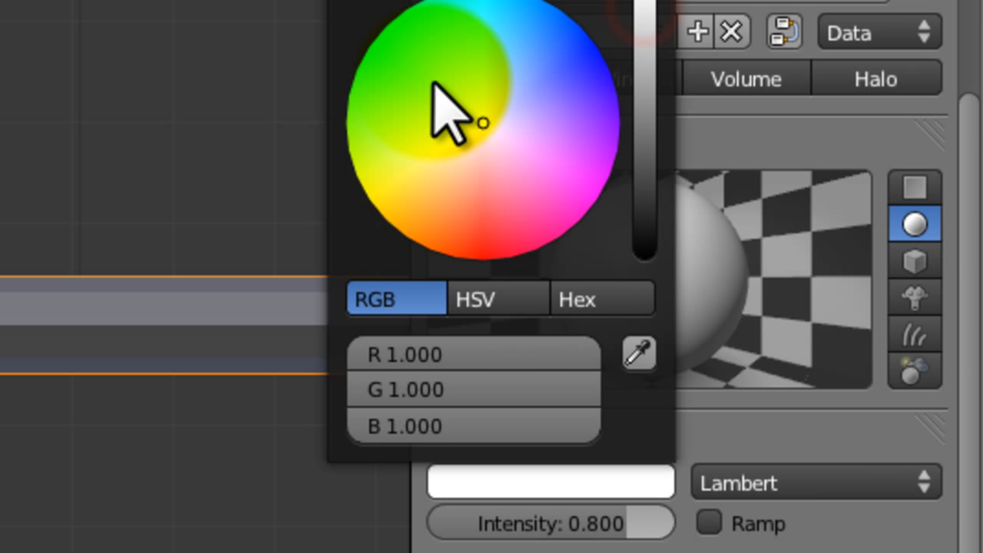
left_click_drag(392, 96, 351, 84)
Set the Lazer material's specular intensity to 0 and its emit value to 2.
left_click_drag(966, 158, 937, 351)
left_click_drag(562, 474, 170, 432)
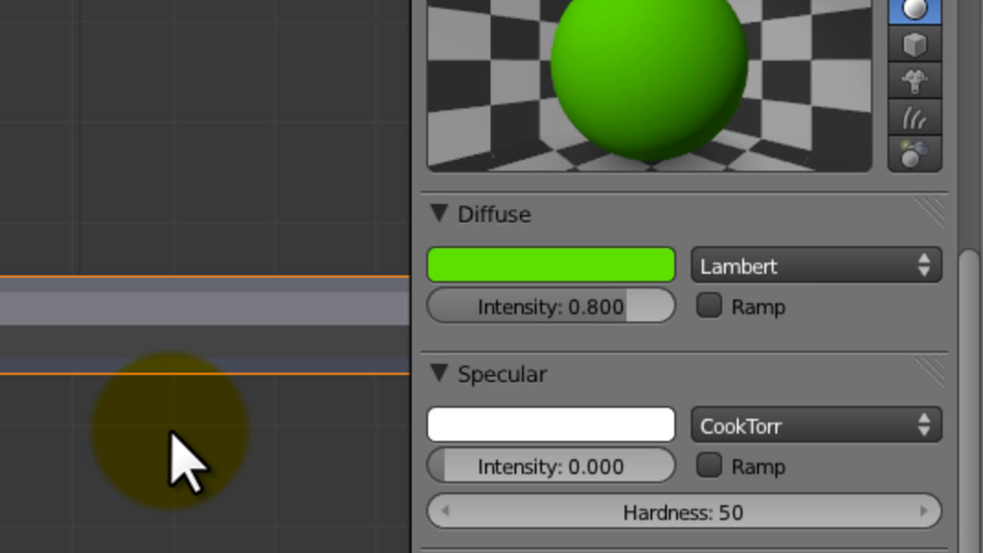
left_click(545, 527)
type("2")
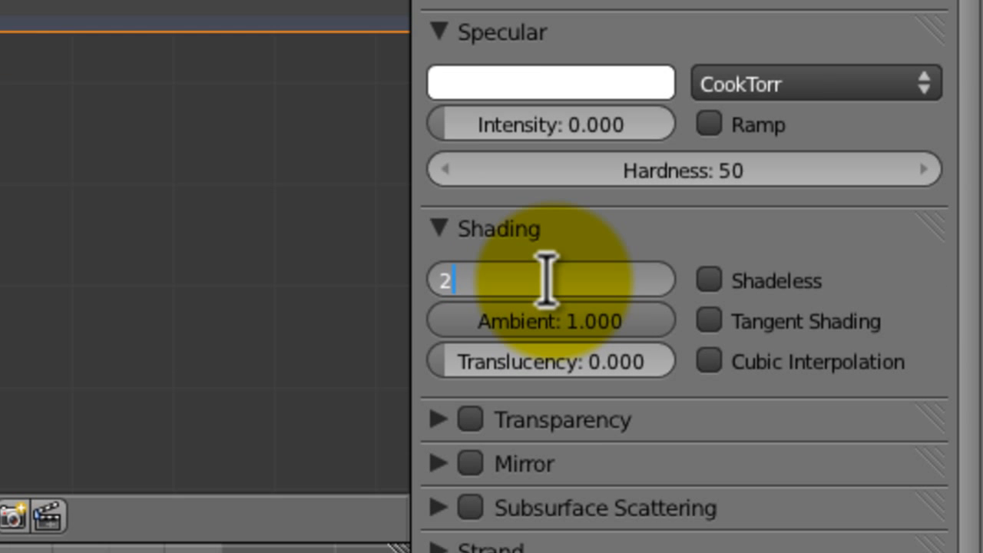
key("Return")
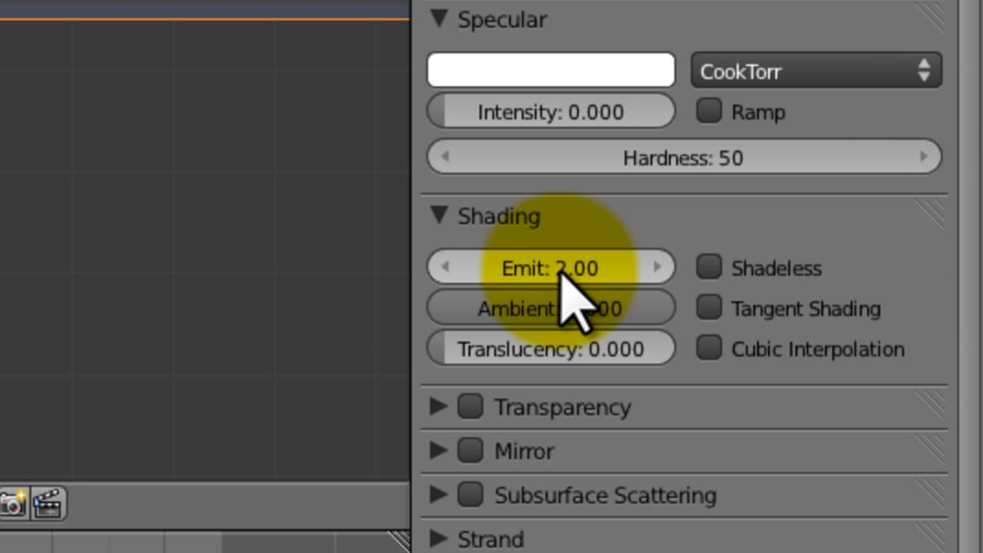
Try an emit value of 5 on the Lazer material and set it back to 2.
left_click(589, 267)
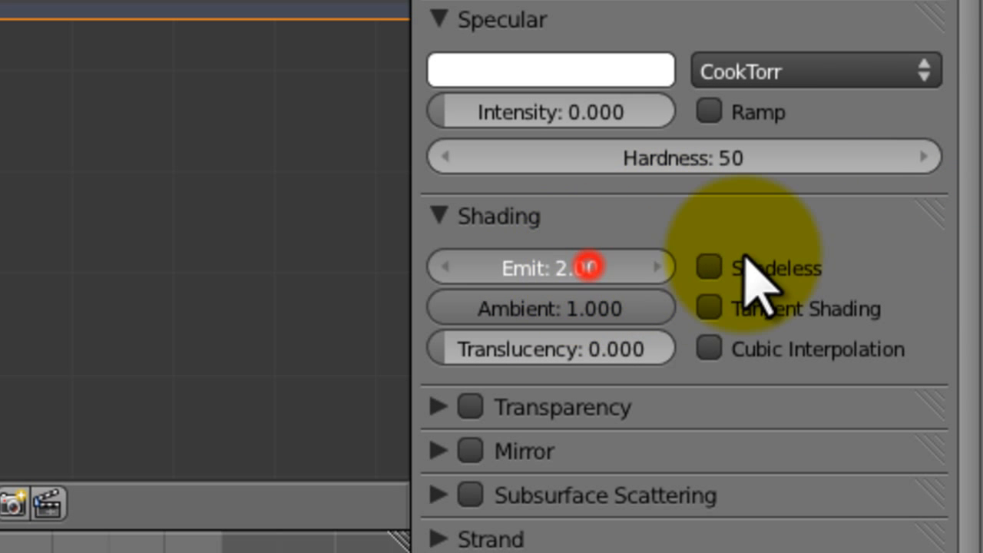
type("5")
key("Return")
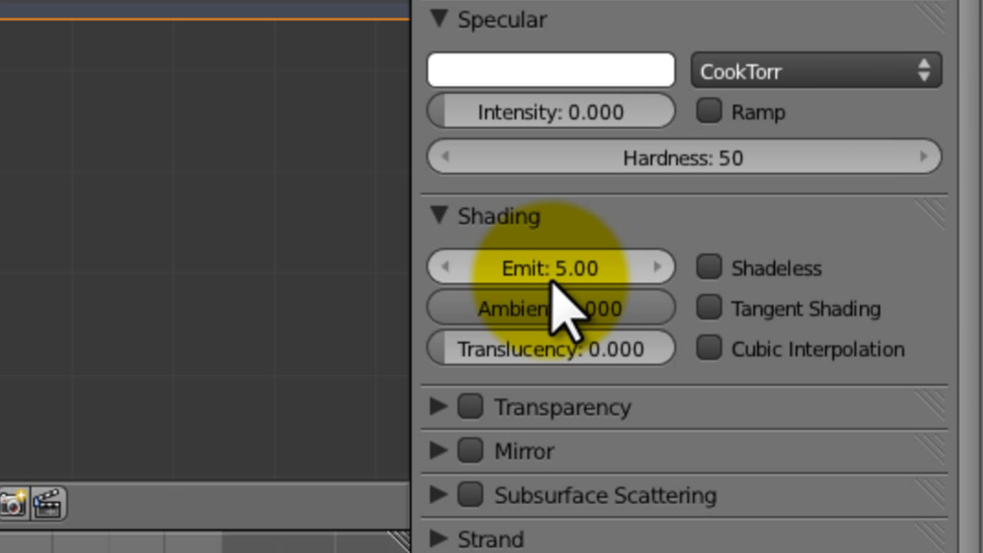
left_click(549, 269)
type("2")
key("Return")
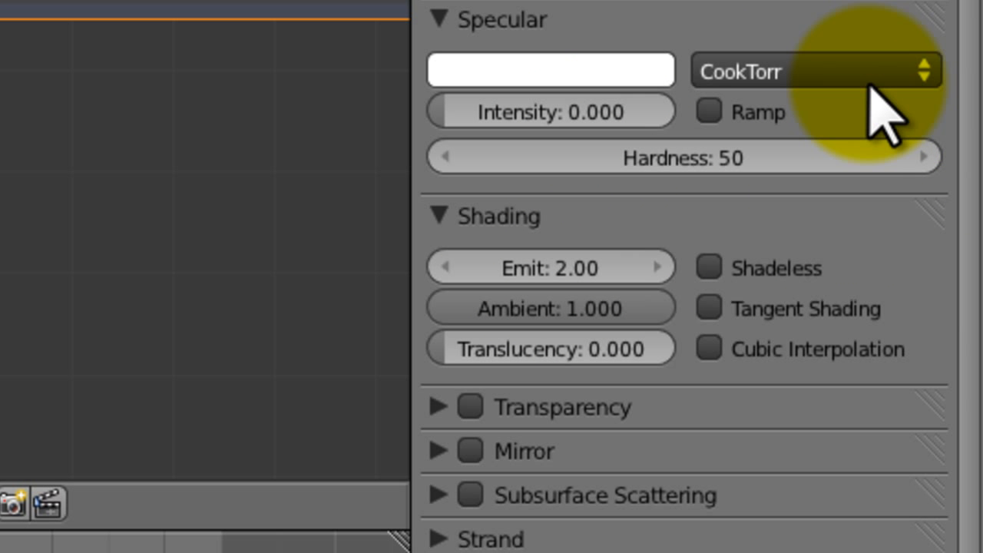
Assign the Lazer material to the selected blade faces of the cylinder and inspect the coloured blade in Object Mode.
left_click_drag(967, 96, 967, 0)
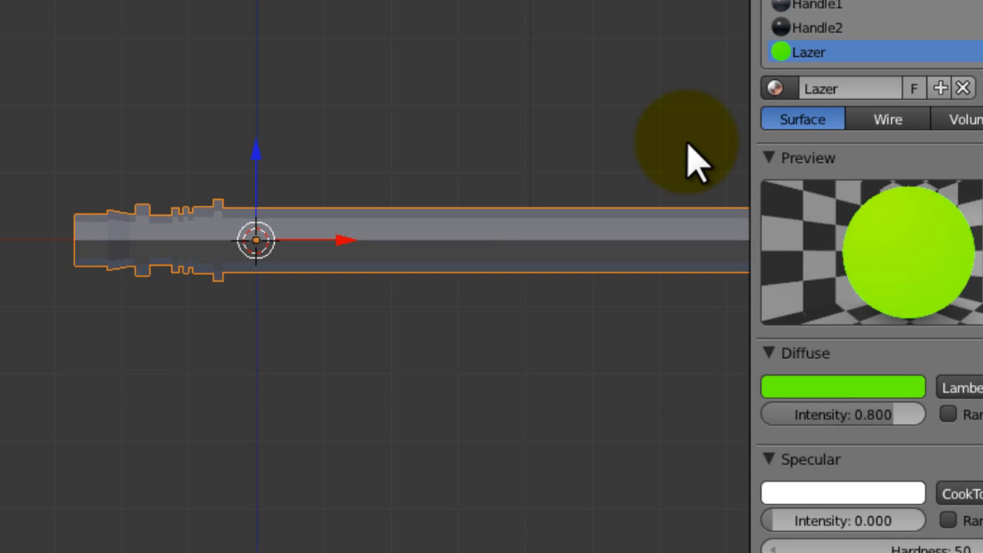
middle_click_drag(685, 168, 583, 138, "shift")
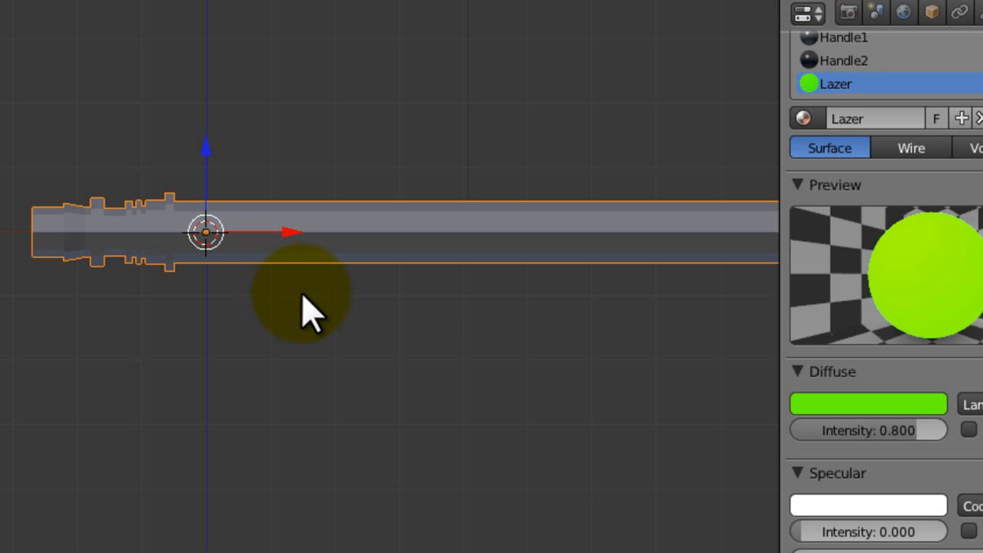
mouse_move(303, 311)
middle_mouse_down("shift")
mouse_move(230, 275)
mouse_move(255, 351)
mouse_move(141, 294)
middle_mouse_up("shift")
key("Tab")
left_click(844, 118)
key("Tab")
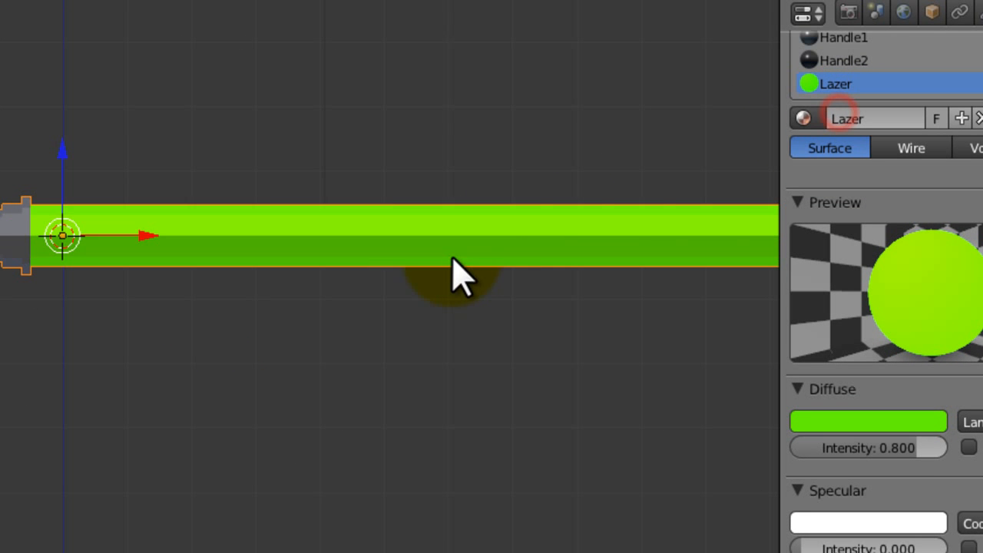
middle_click_drag(453, 276, 481, 361)
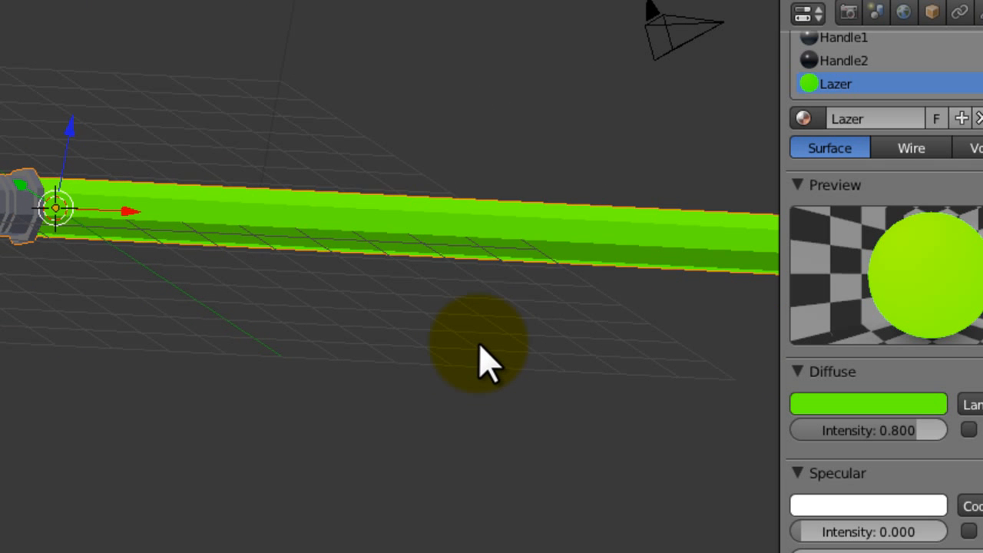
In front view, enter Edit Mode where the hilt meets the blade and select only the blade geometry.
key("KP_1")
middle_click_drag(252, 256, 309, 251, "shift")
middle_click_drag(156, 181, 50, 285, "ctrl")
middle_click_drag(49, 286, 391, 257, "shift")
key("Tab")
key("a")
key("l")
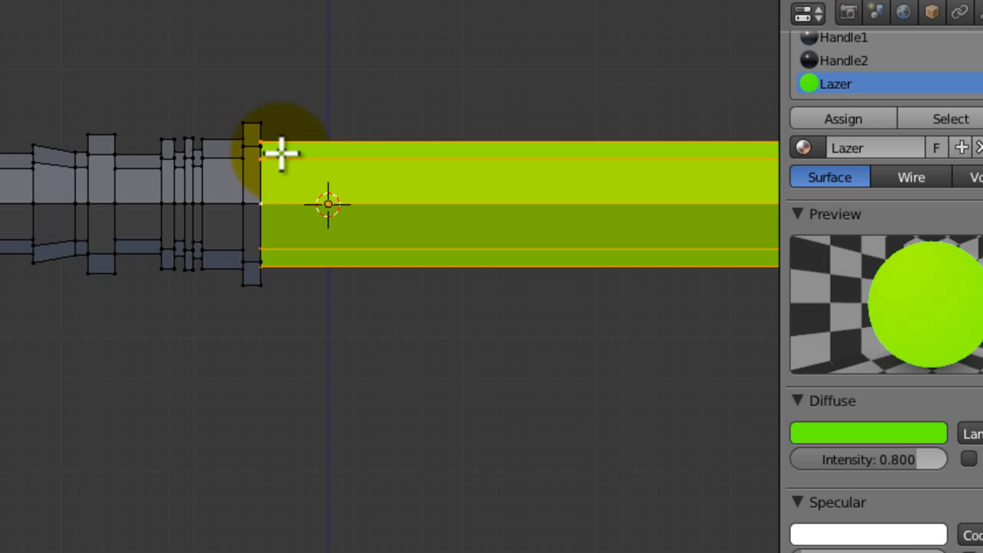
Select all of the hilt geometry, including the edge loop where it meets the blade, leaving the blade faces unselected.
key("Tab")
middle_click_drag(283, 153, 402, 228)
middle_click_drag(402, 228, 393, 68, "ctrl")
middle_click_drag(423, 180, 151, 193, "ctrl")
middle_click_drag(152, 192, 218, 173, "shift")
middle_click_drag(218, 173, 119, 248, "ctrl")
middle_click_drag(172, 226, 92, 399, "ctrl")
middle_click_drag(130, 241, 44, 283, "shift")
right_click(51, 353, "alt+shift")
middle_click_drag(120, 329, 116, 248, "ctrl")
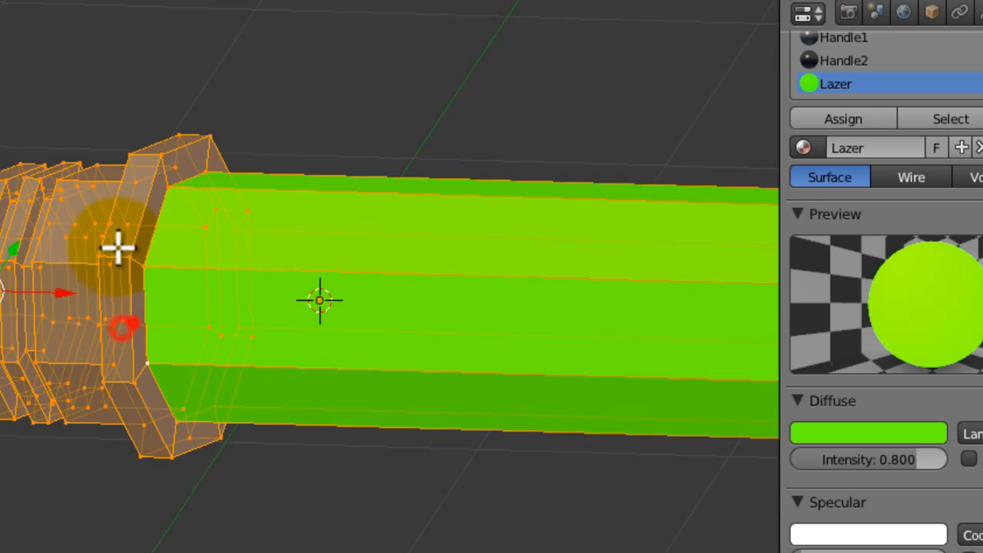
middle_click_drag(146, 283, 234, 265)
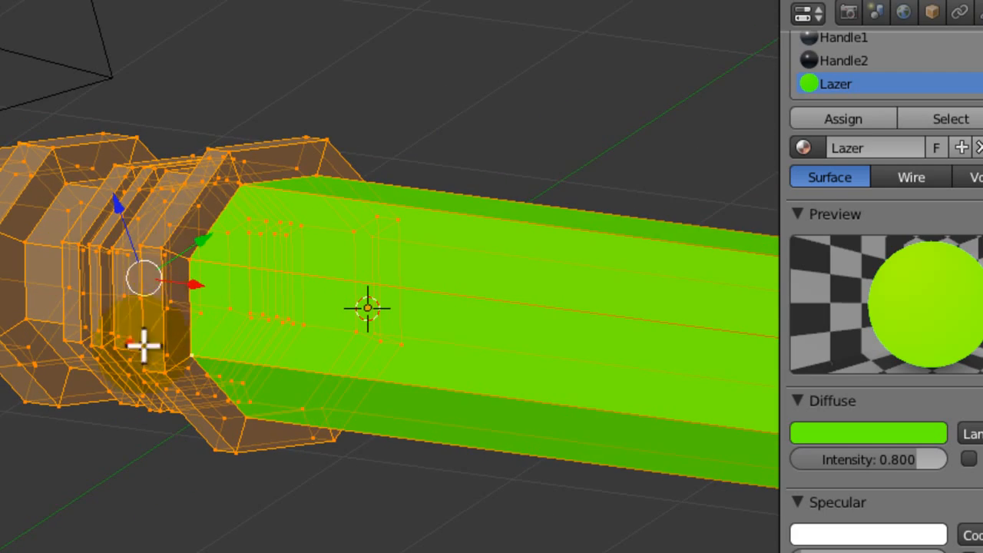
middle_click_drag(144, 346, 253, 361)
Assign the Handle1 material to the selected hilt geometry and inspect the result in Object Mode.
left_click_drag(980, 184, 977, 141)
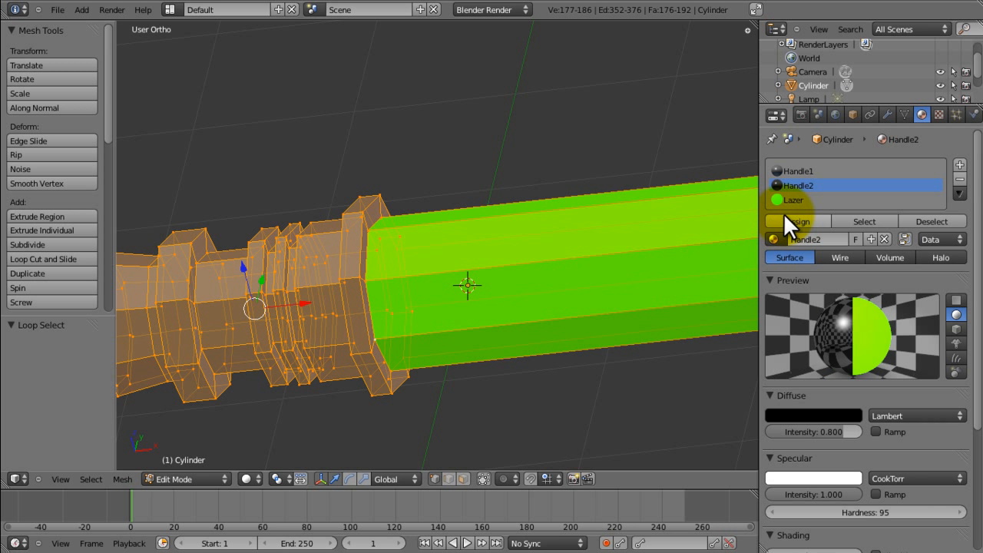
left_click(792, 171)
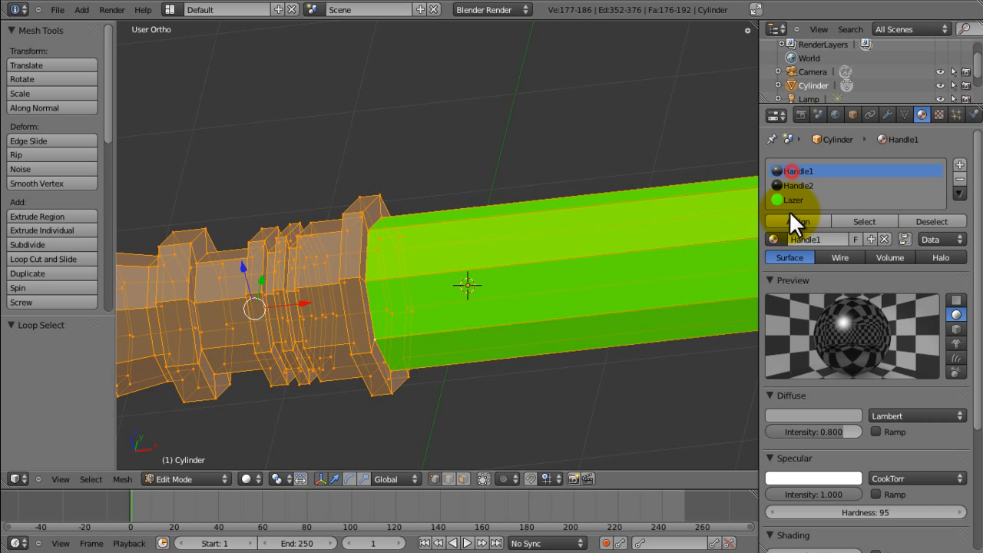
left_click(795, 221)
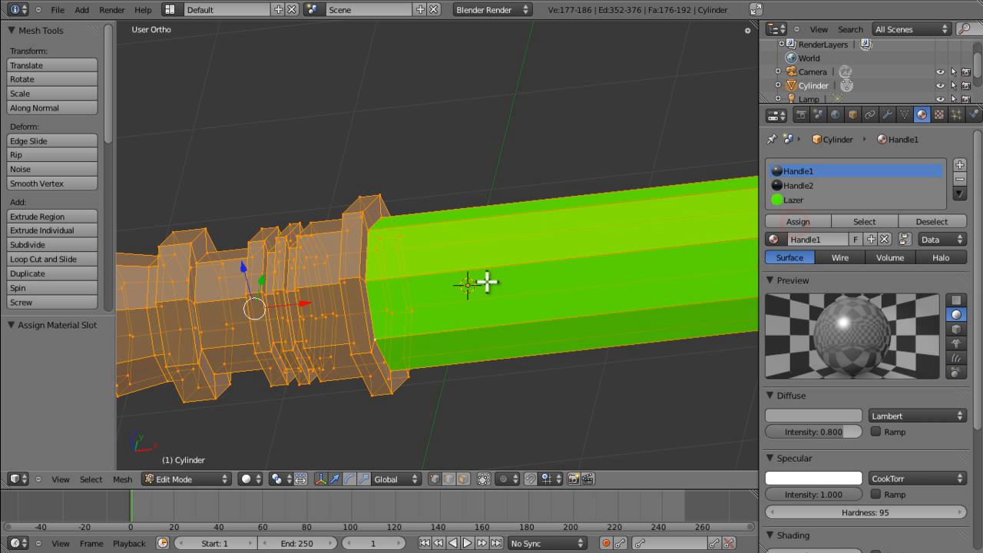
key("KP_1")
key("Tab")
mouse_move(369, 340)
middle_mouse_down()
mouse_move(407, 300)
mouse_move(422, 300)
mouse_move(370, 332)
middle_mouse_up()
Back in Edit Mode, select the outer and side face loops of the narrowest raised ring on the hilt.
key("KP_1")
key("Tab")
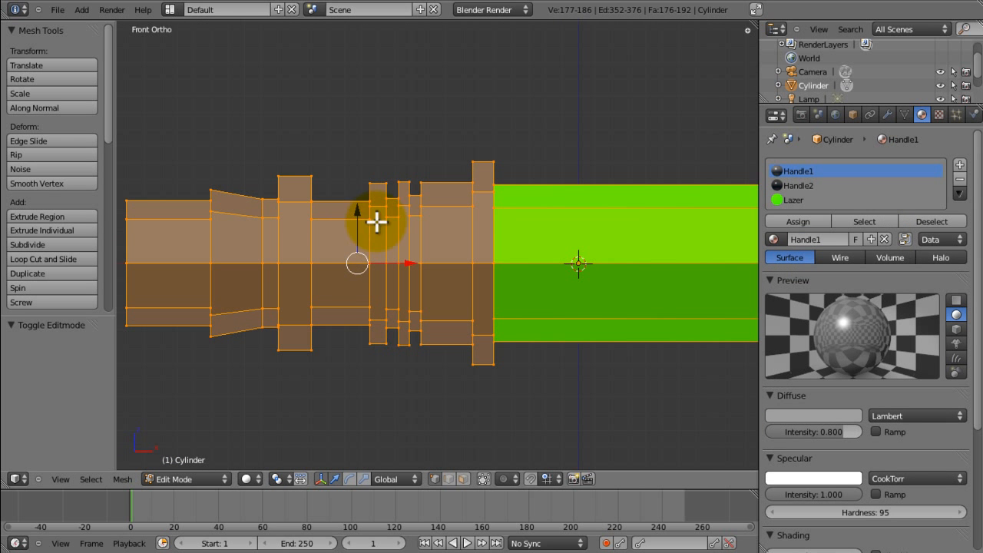
right_click(398, 205, "alt")
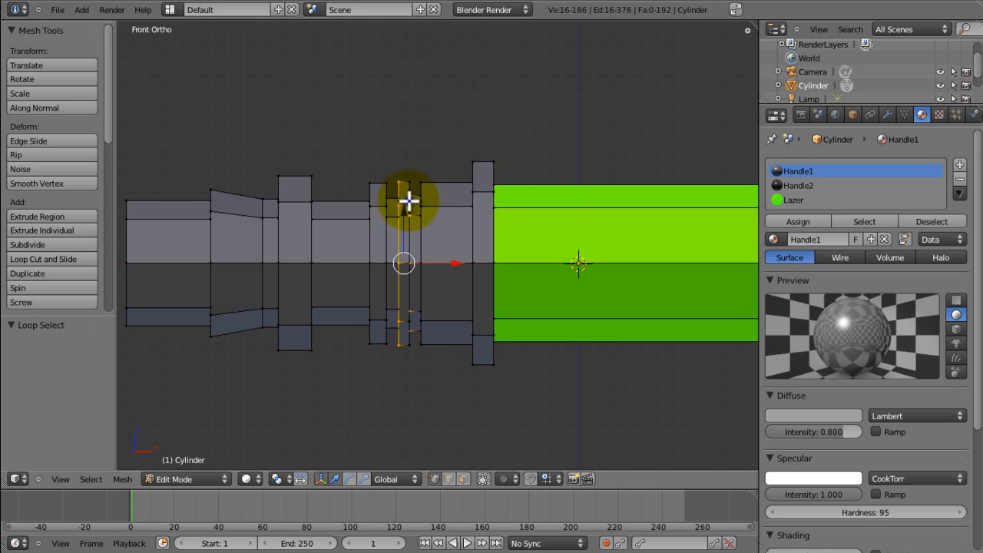
middle_click_drag(409, 199, 385, 252)
key("ctrl+z")
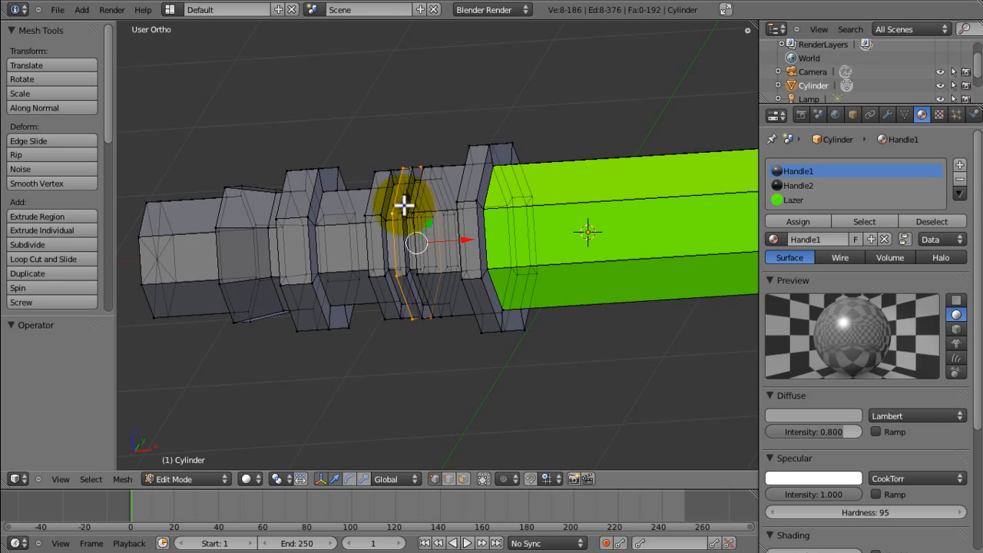
scroll(404, 205, "up", 2)
scroll(412, 226, "up", 5)
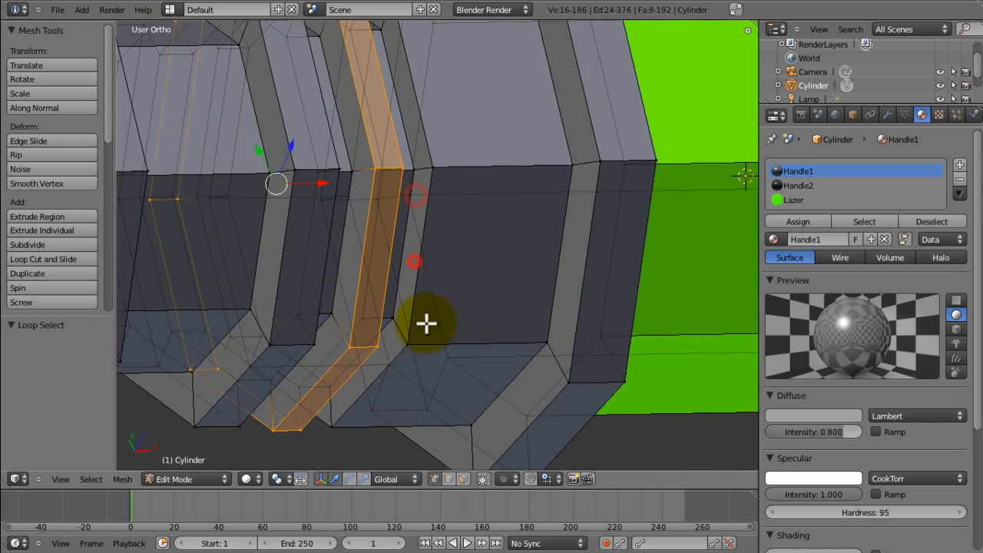
right_click(341, 159, "alt+shift")
middle_click_drag(342, 159, 321, 180)
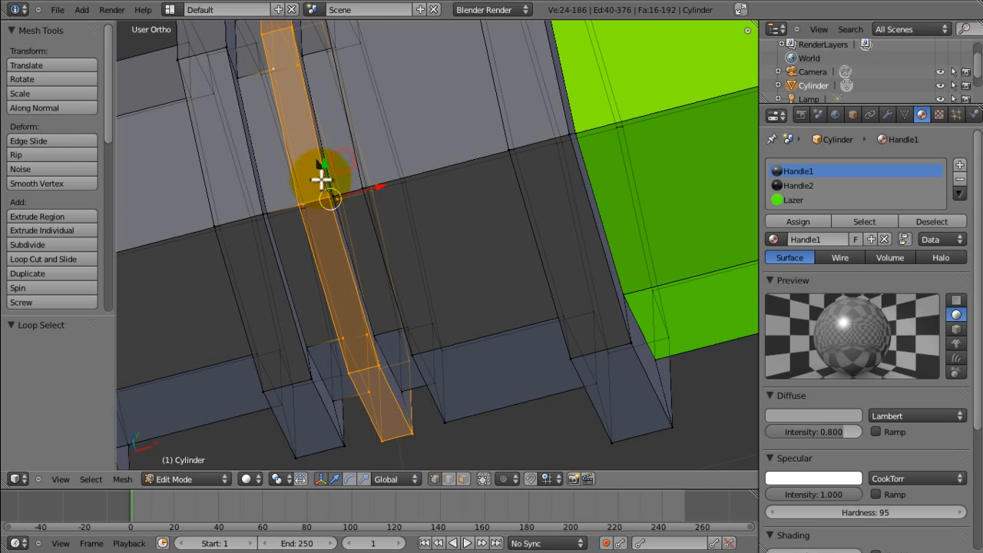
Add the neighbouring raised ring's outer and side faces in face select mode, leaving the groove between the rings unselected.
right_click(258, 189, "alt+shift")
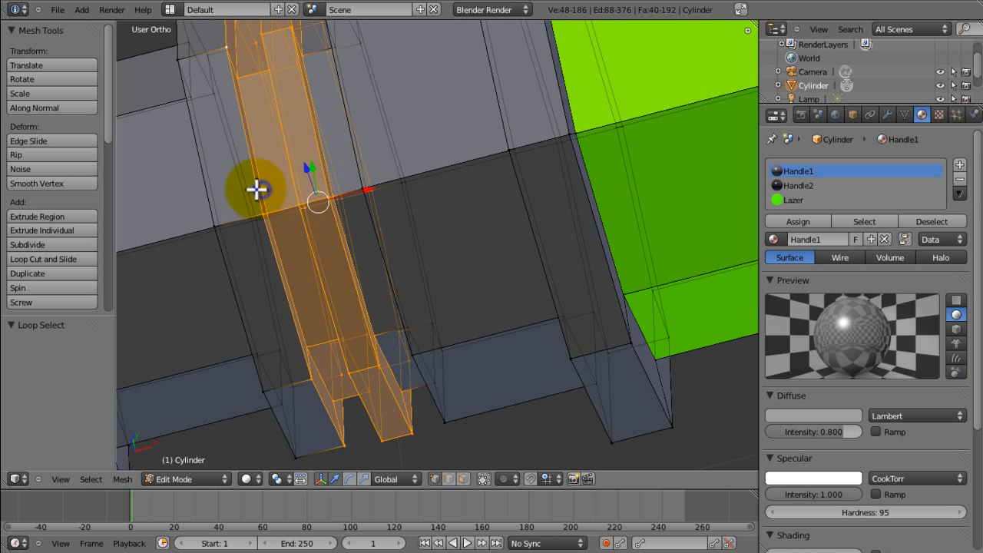
middle_click_drag(238, 194, 321, 313)
right_click(286, 190, "alt+shift")
right_click(321, 312, "alt+shift")
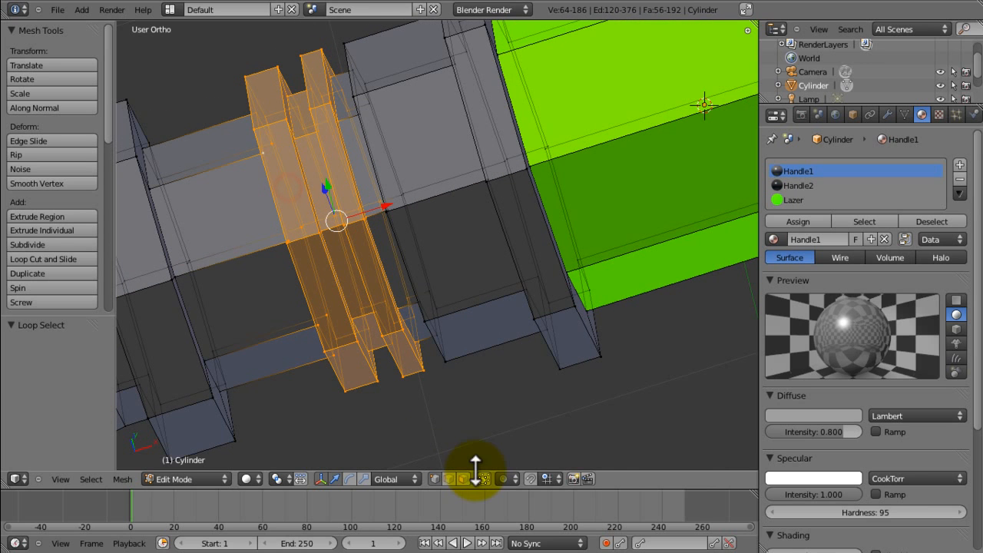
right_click(311, 148, "alt+shift")
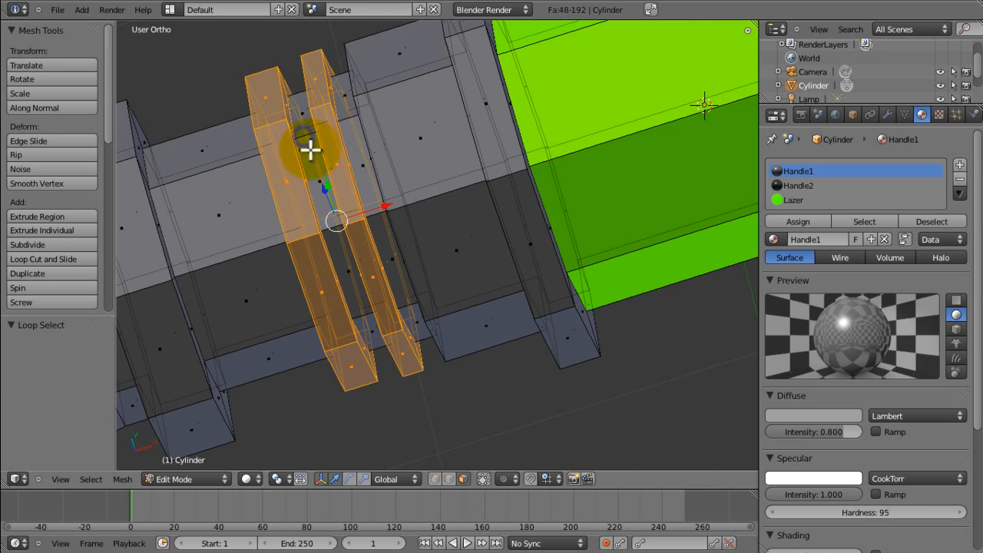
middle_click_drag(312, 149, 462, 202)
right_click(459, 190, "alt+shift")
key("ctrl+z")
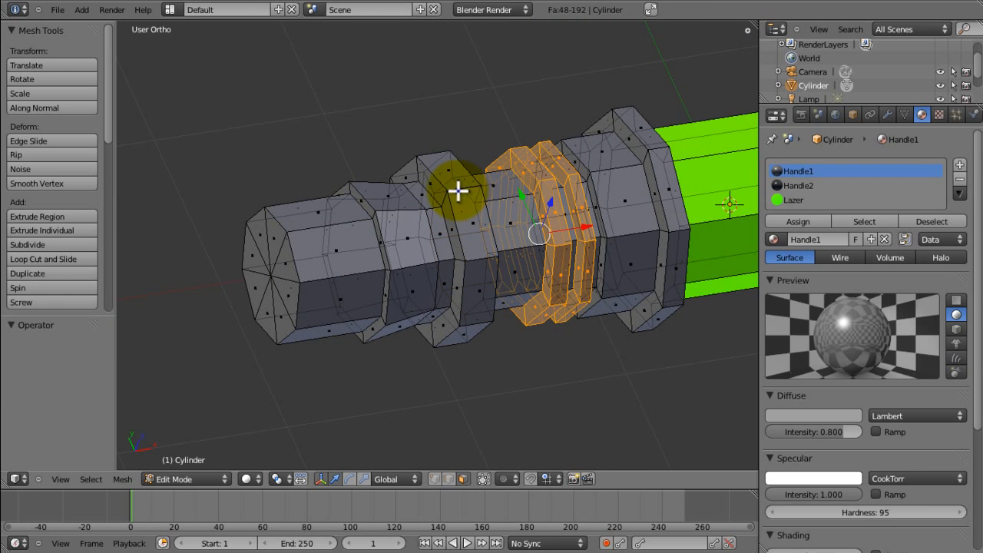
right_click(457, 191, "alt+shift")
key("ctrl+z")
Add the outer and side face loops of the wide raised band in the middle of the hilt to the selection.
middle_click_drag(440, 182, 439, 222)
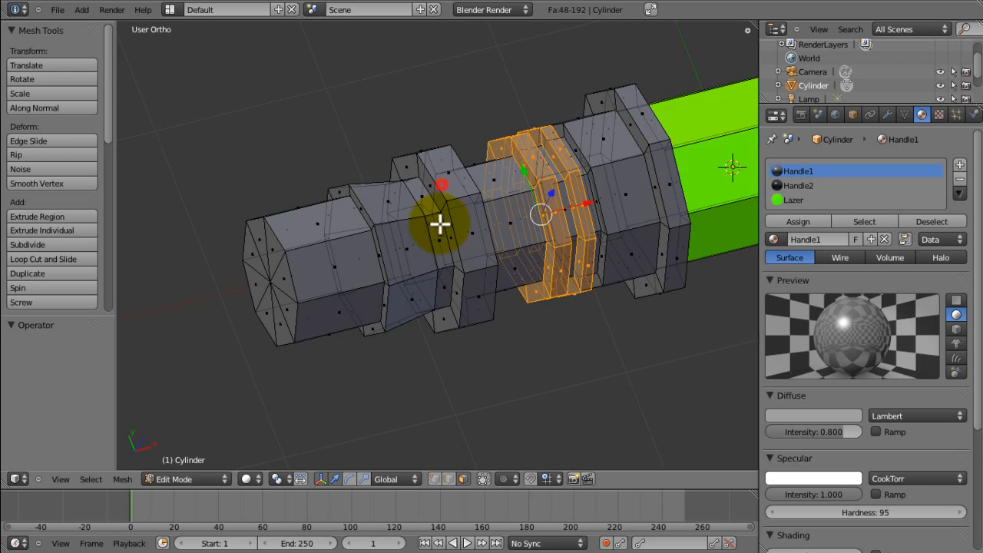
key("KP_7")
right_click(455, 133, "alt+shift")
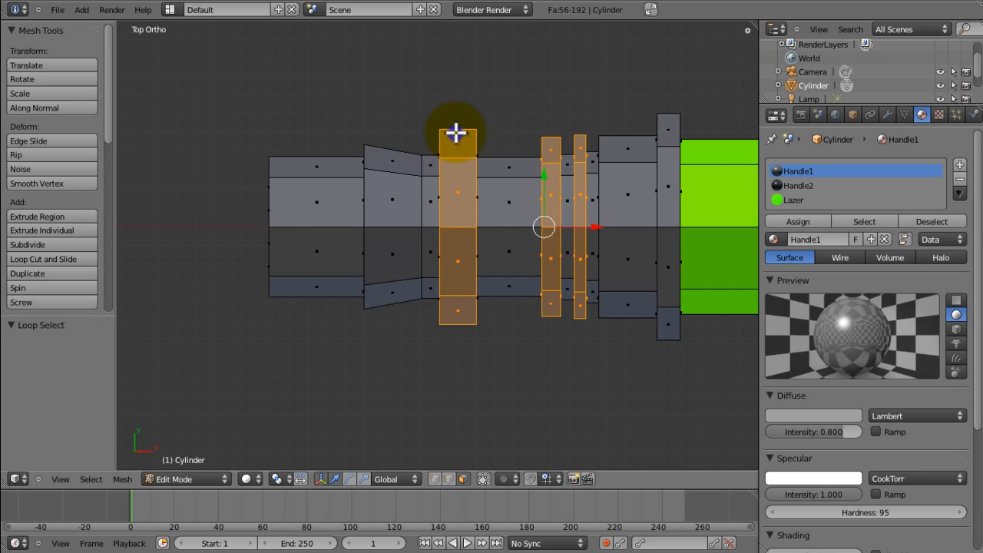
middle_click_drag(427, 270, 365, 147)
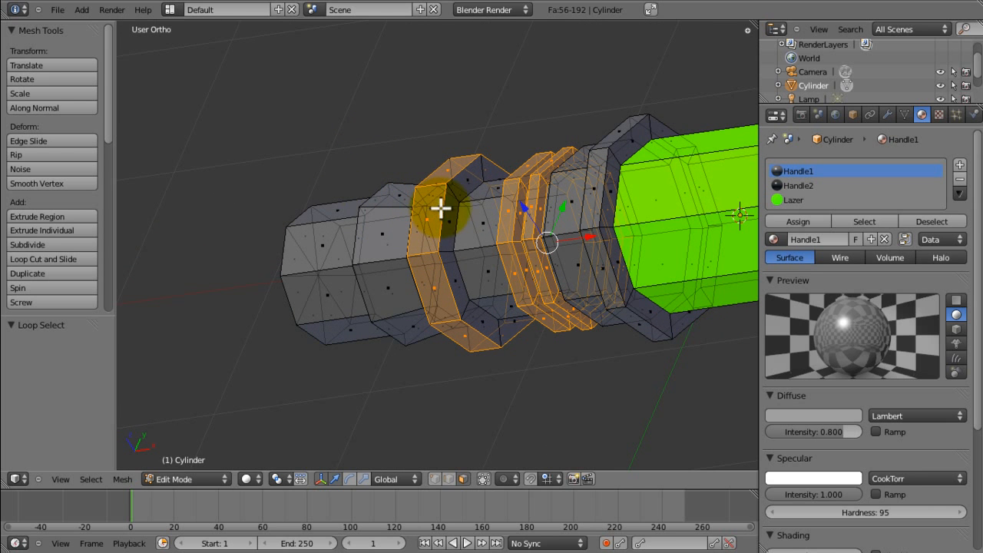
middle_click_drag(481, 167, 410, 196)
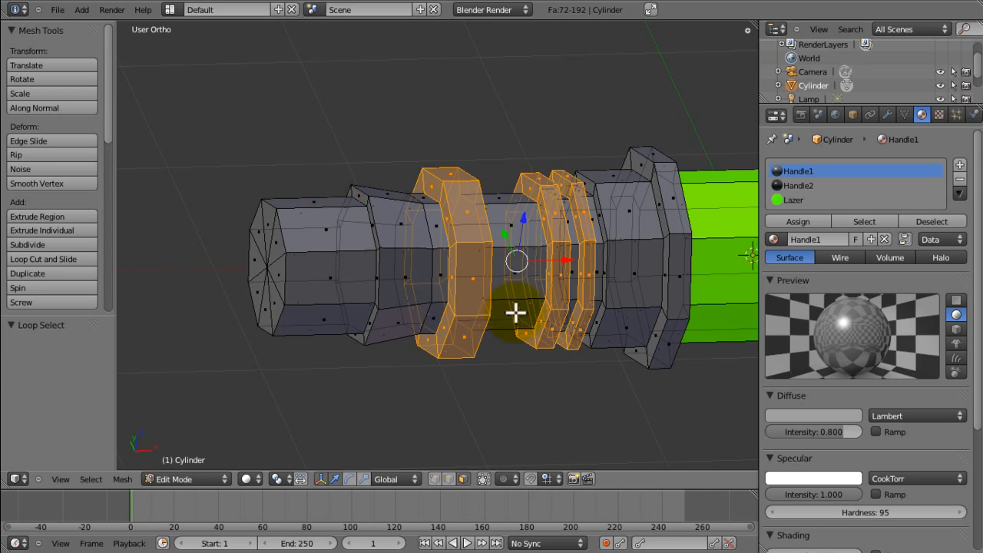
middle_click_drag(515, 311, 590, 230)
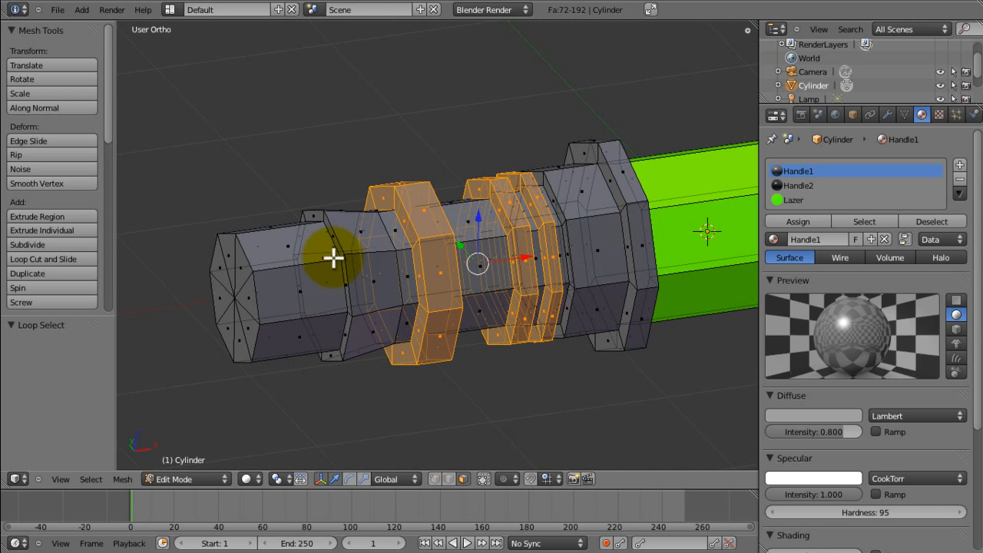
Assign the Handle2 material to the selected ring and band faces and return to Object Mode.
left_click(817, 219)
left_click(799, 186)
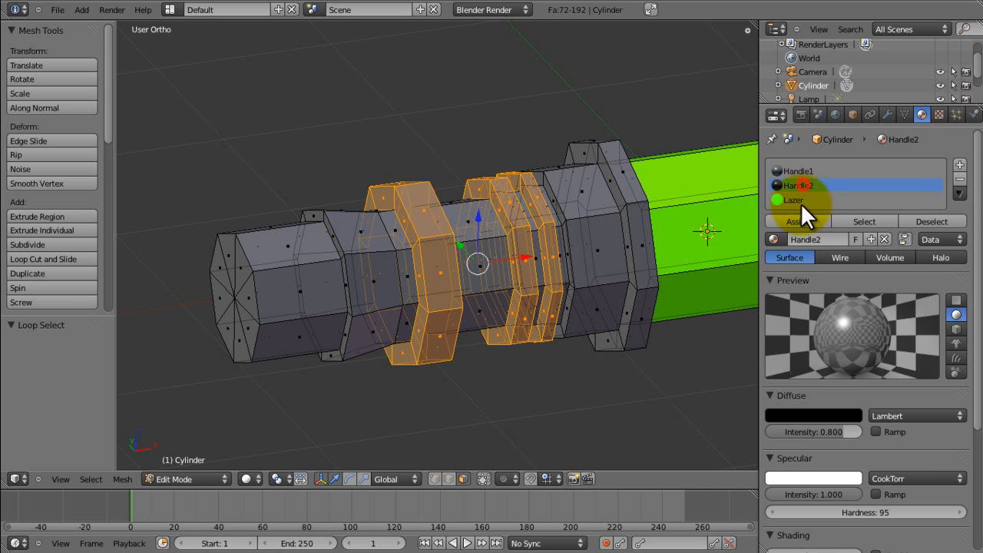
left_click(799, 221)
key("Tab")
middle_click_drag(557, 308, 496, 284)
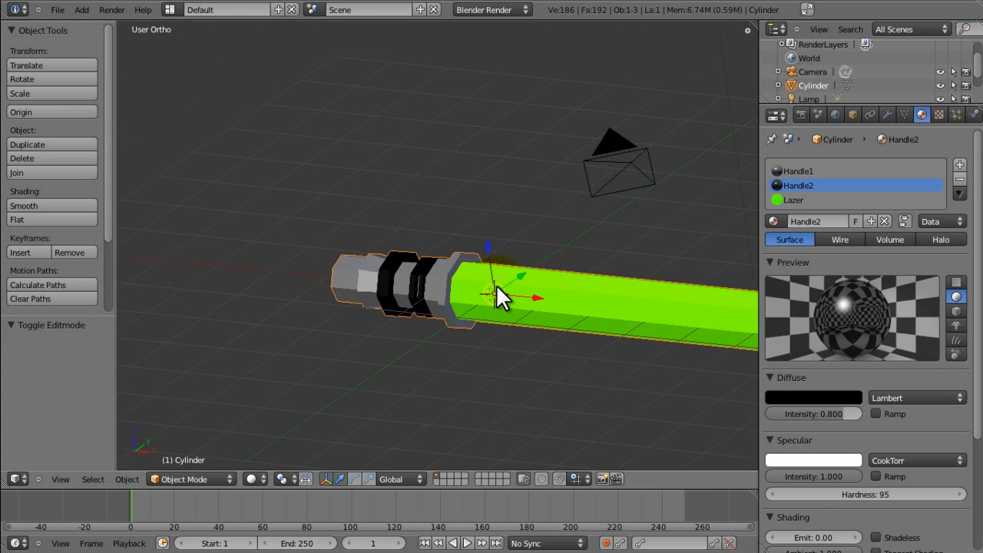
Add a Subdivision Surface modifier to the lightsaber cylinder and set its View subdivisions to 3.
key("KP_1")
middle_click_drag(470, 251, 433, 315, "shift")
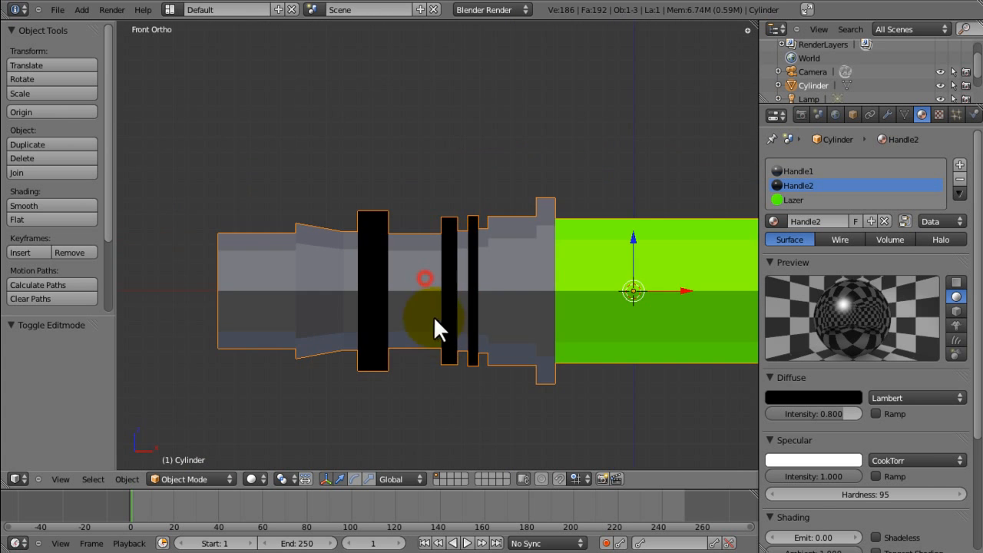
middle_click_drag(511, 288, 484, 352)
middle_click_drag(668, 202, 637, 205)
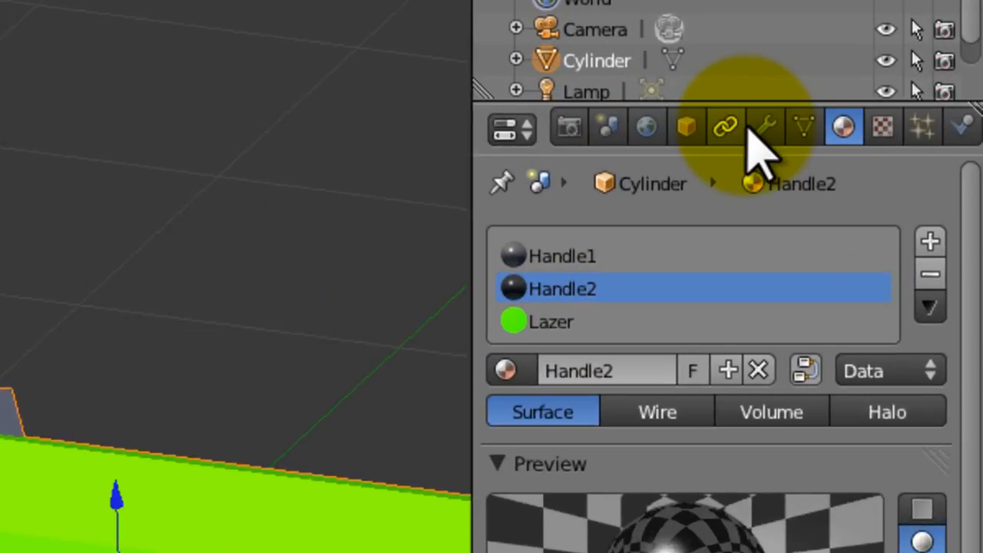
left_click(892, 113)
left_click(438, 434)
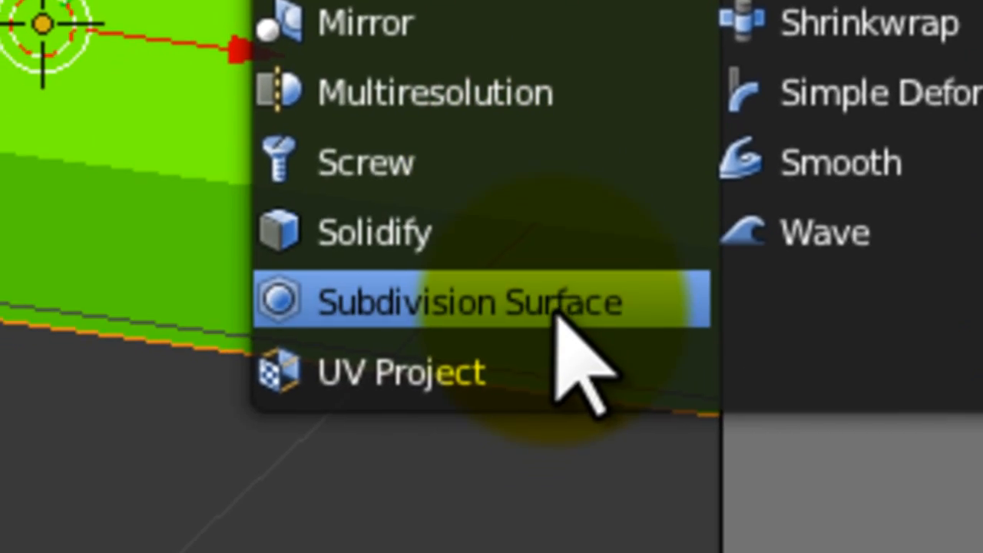
left_click(564, 311)
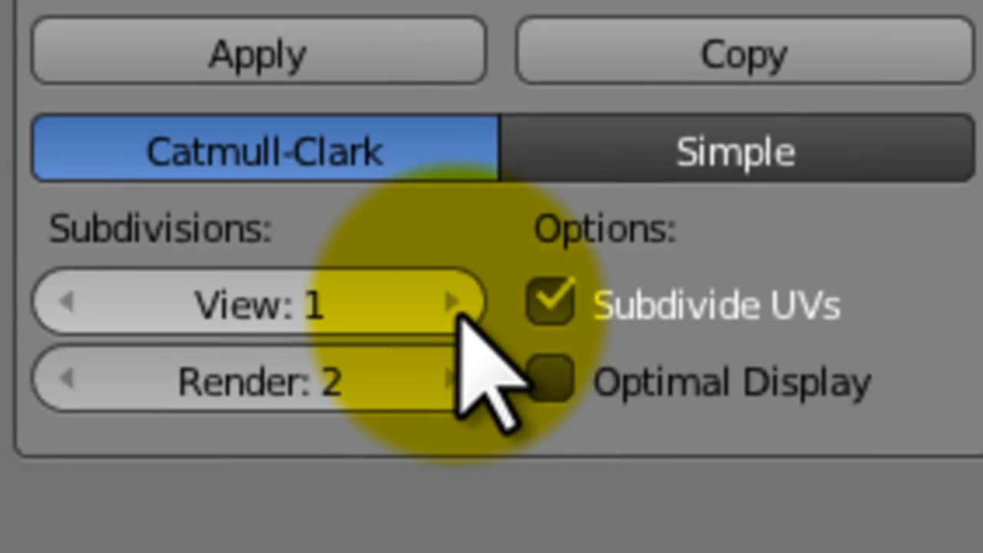
left_click(434, 327)
left_click(434, 327)
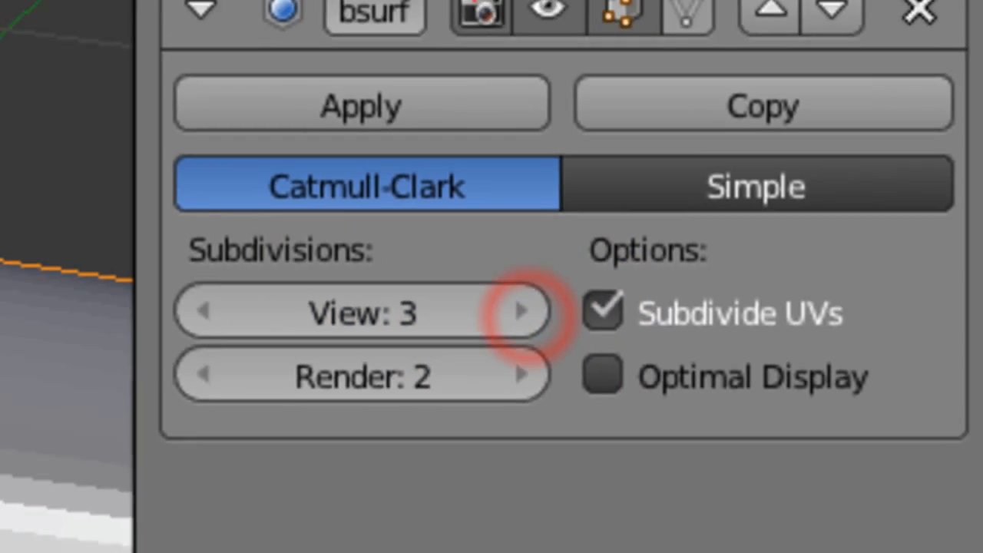
right_click(552, 272)
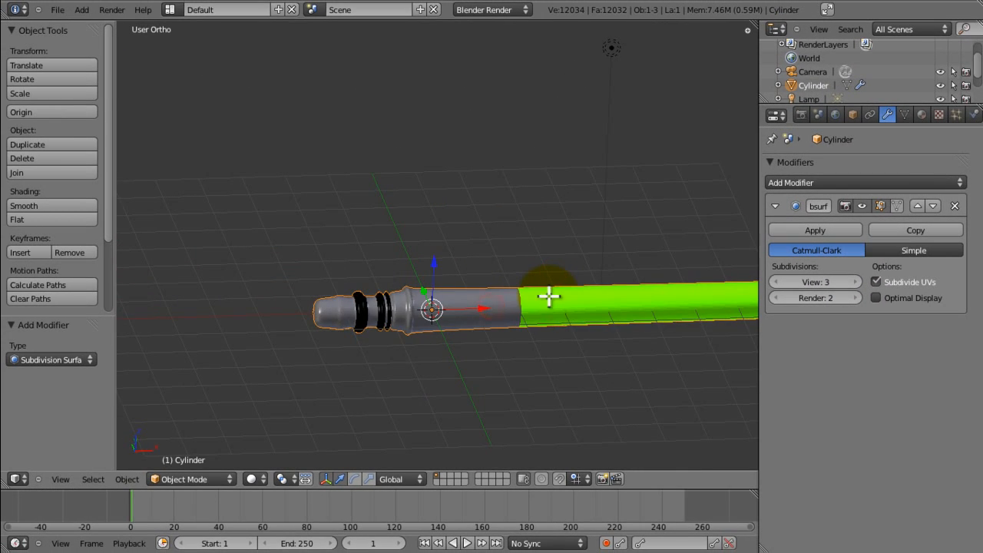
Enter Edit Mode on the lightsaber in front view, deselect everything and switch to vertex select mode.
key("Tab")
key("Tab")
middle_click_drag(534, 297, 479, 241)
key("KP_1")
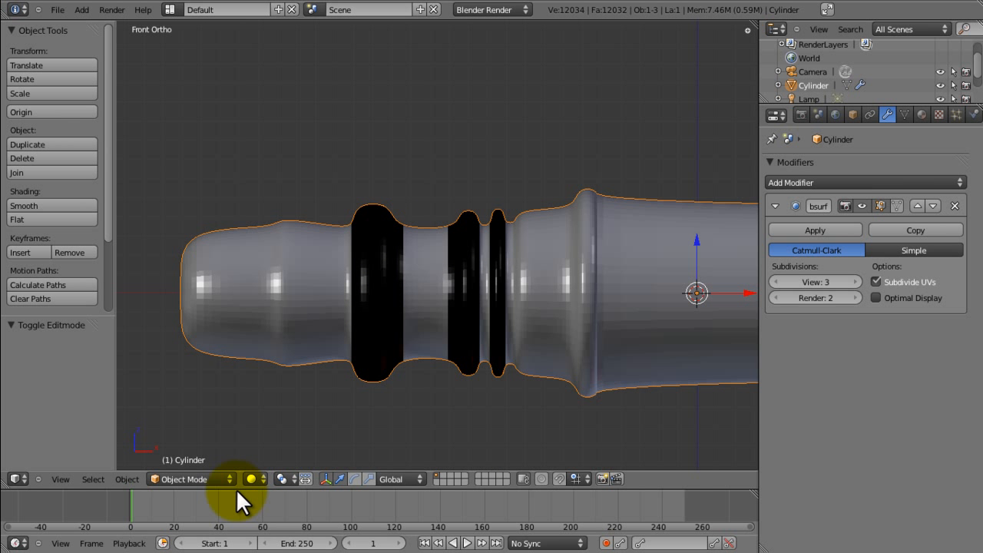
key("Tab")
key("a")
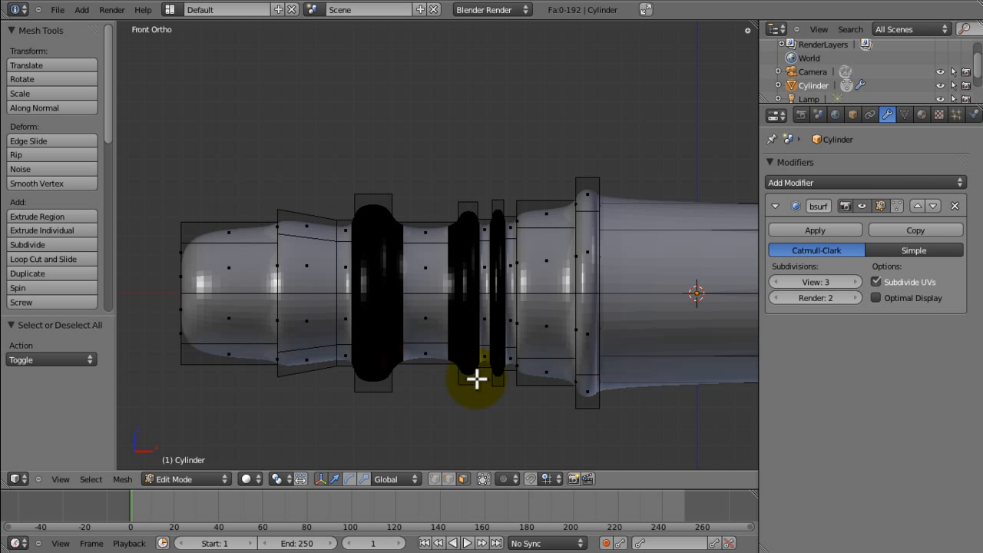
left_click(436, 482)
Add an edge loop around the blade and move it along X until it sits against the hilt's flange.
middle_click_drag(520, 321, 401, 255, "shift")
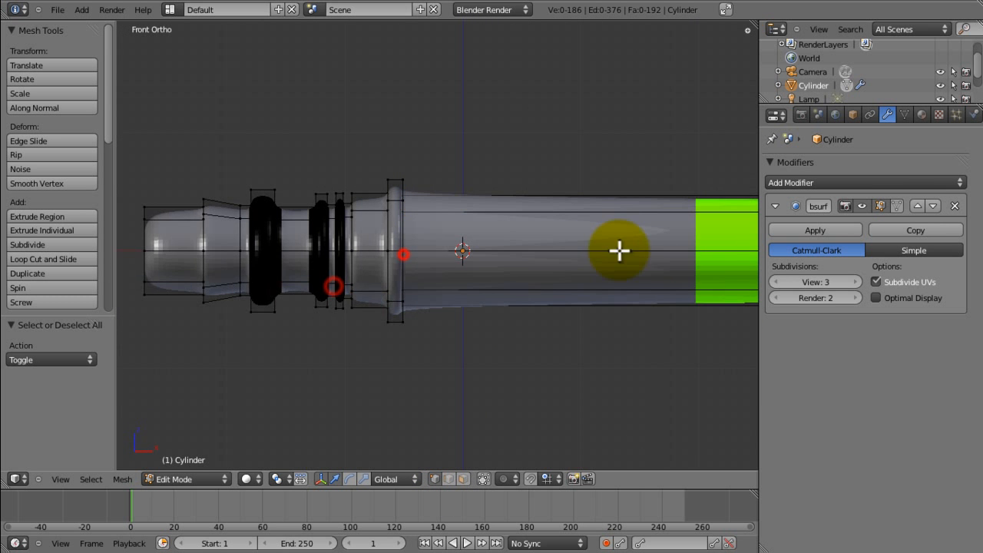
middle_click_drag(639, 257, 394, 373, "shift")
middle_click_drag(338, 351, 396, 221, "ctrl")
middle_click_drag(397, 222, 381, 273, "ctrl")
key("ctrl+r")
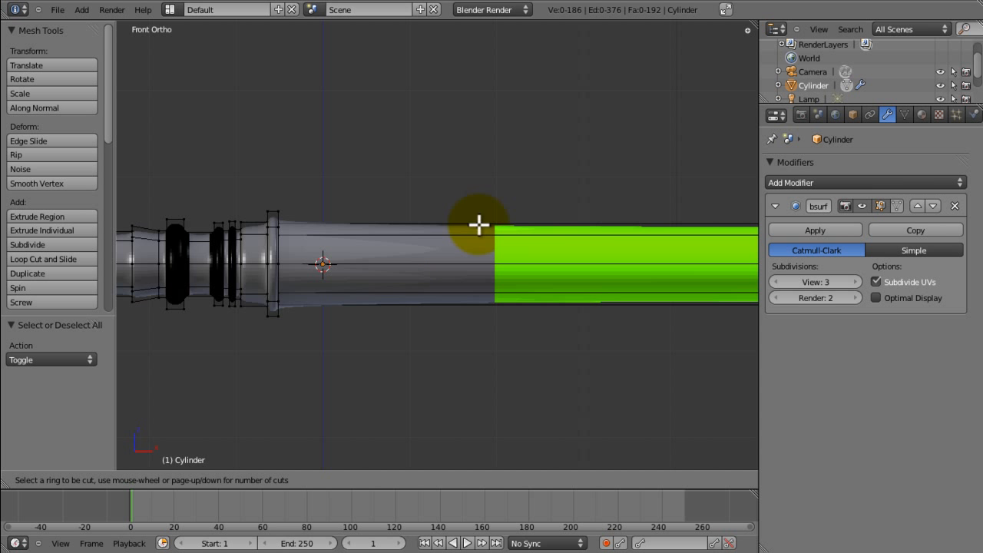
left_click_drag(478, 224, 6, 239)
key("g")
key("x")
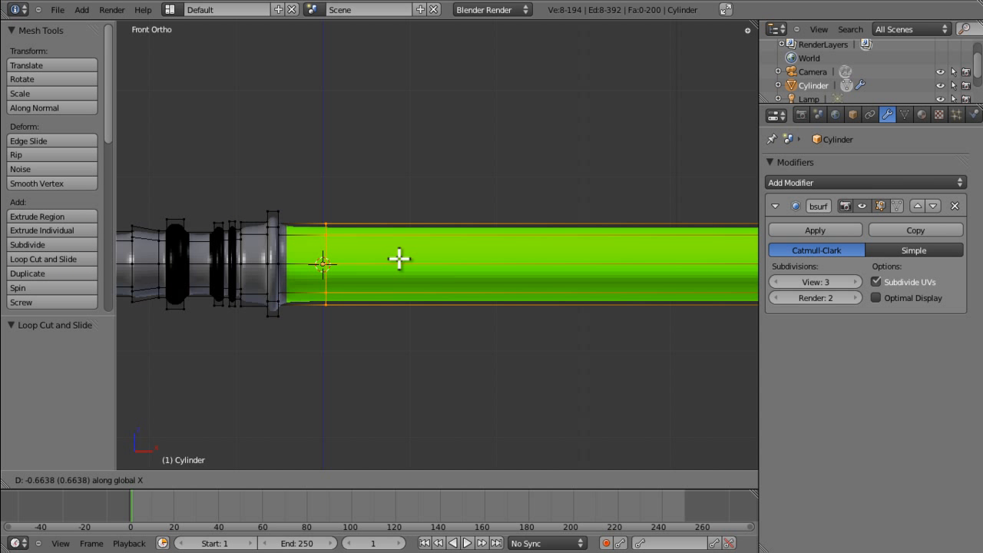
left_click(365, 279)
middle_click_drag(365, 279, 358, 327)
key("KP_1")
Add two edge loops to the flange beside the blade, one close to each of its edges.
middle_click_drag(356, 285, 500, 295, "shift")
middle_click_drag(422, 250, 398, 339, "ctrl")
middle_click_drag(400, 249, 447, 293, "shift")
key("a")
key("ctrl+r")
left_click(408, 193)
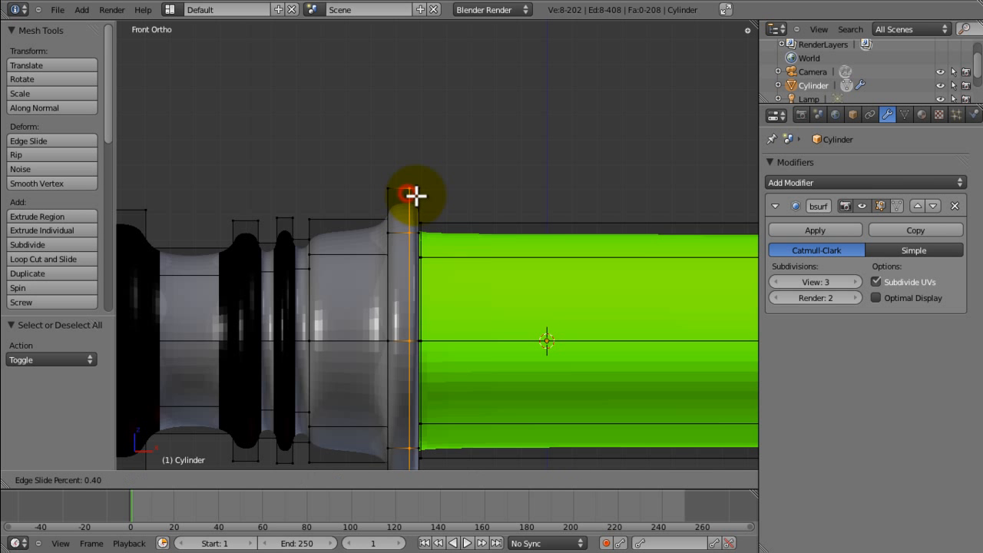
left_click(425, 196)
key("ctrl+r")
left_click(405, 190)
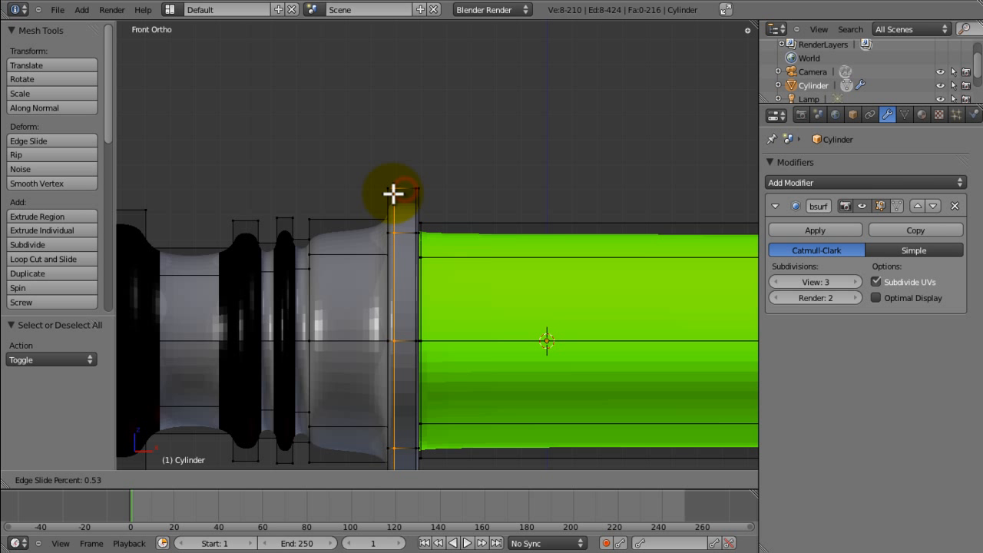
left_click(392, 196)
Add two edge loops to the collar section next to the flange, one near each end, and clear the selection.
key("ctrl+r")
left_click(367, 222)
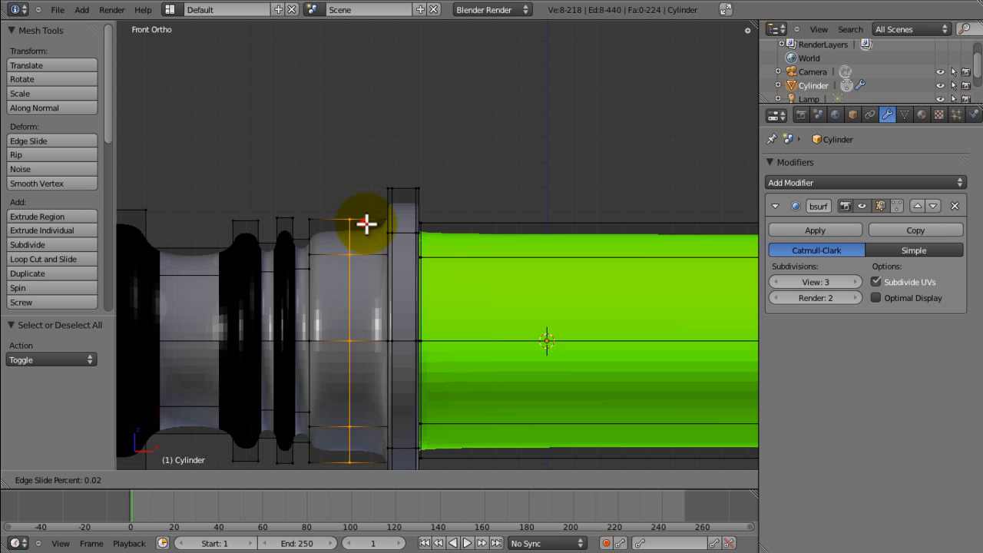
left_click(396, 232)
key("a")
key("ctrl+r")
left_click(341, 227)
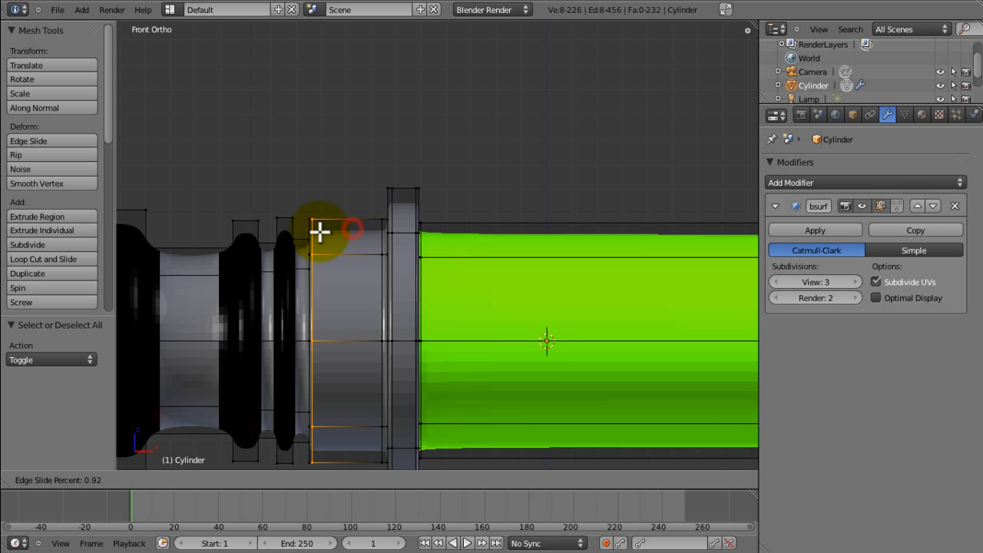
left_click(321, 231)
key("a")
Add an edge loop near each side of the narrow groove between the collar section and the narrowest black ring.
key("ctrl+r")
left_click(306, 242)
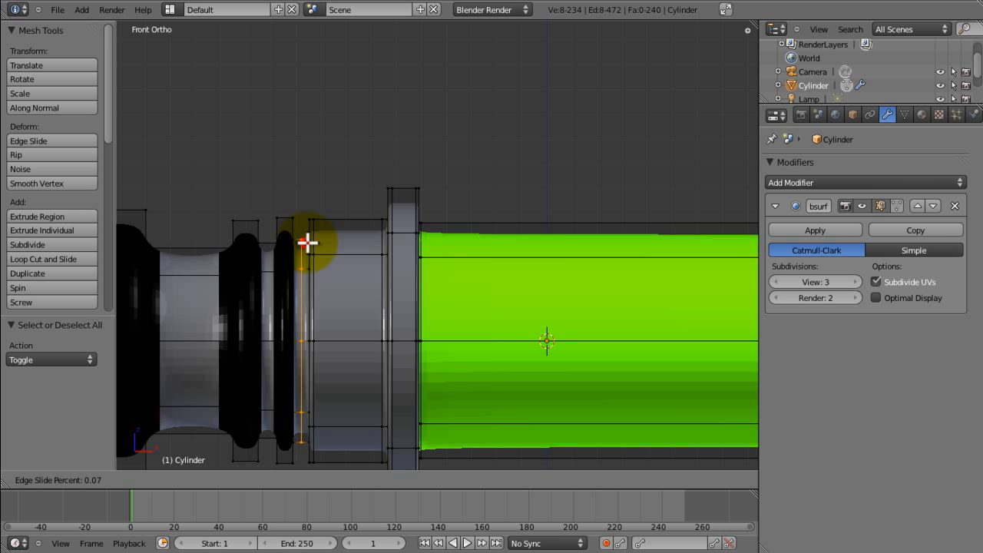
left_click(320, 243)
key("a")
key("ctrl+r")
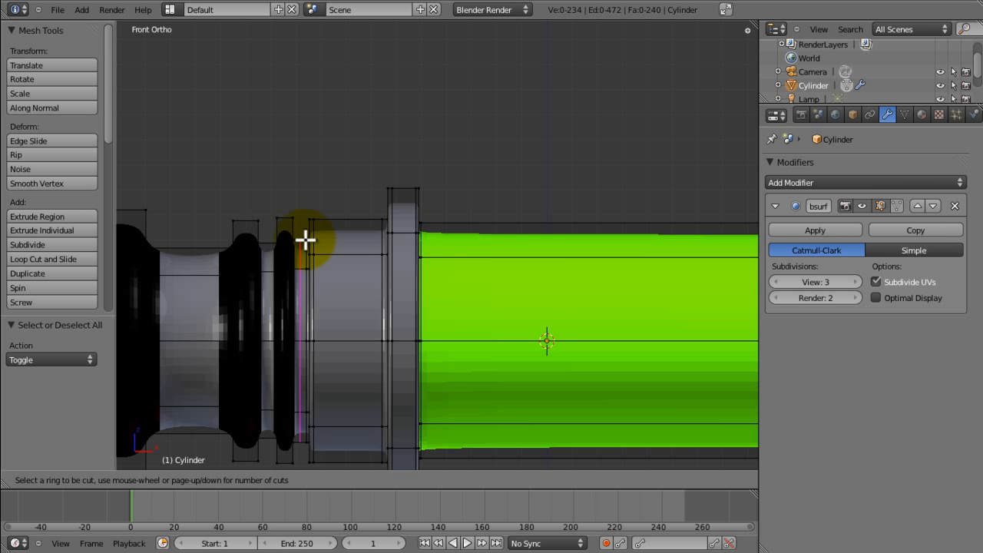
left_click(301, 240)
key("a")
Add two edge loops to the narrowest black ring, one close to each edge, and clear the selection.
key("ctrl+r")
left_click(289, 221)
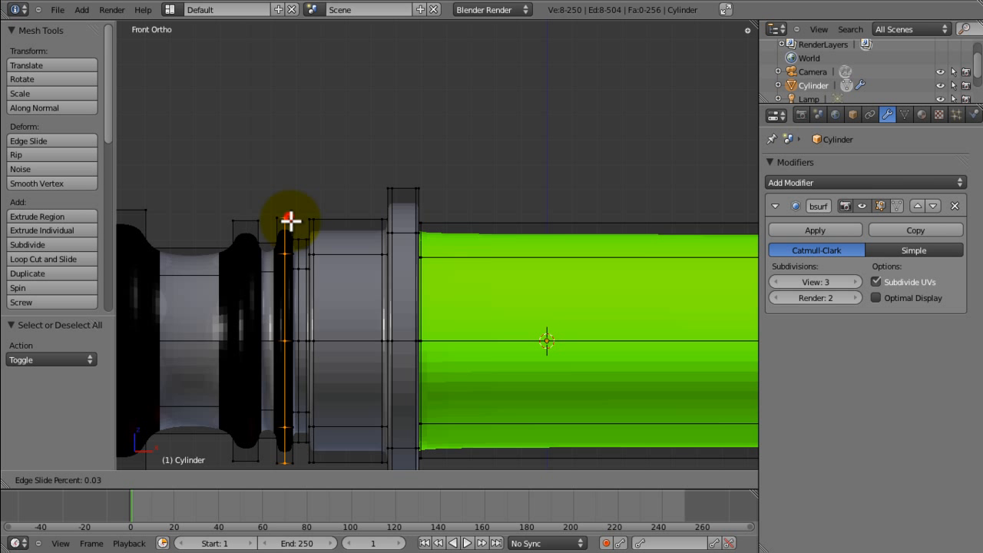
left_click(306, 222)
key("a")
key("ctrl+r")
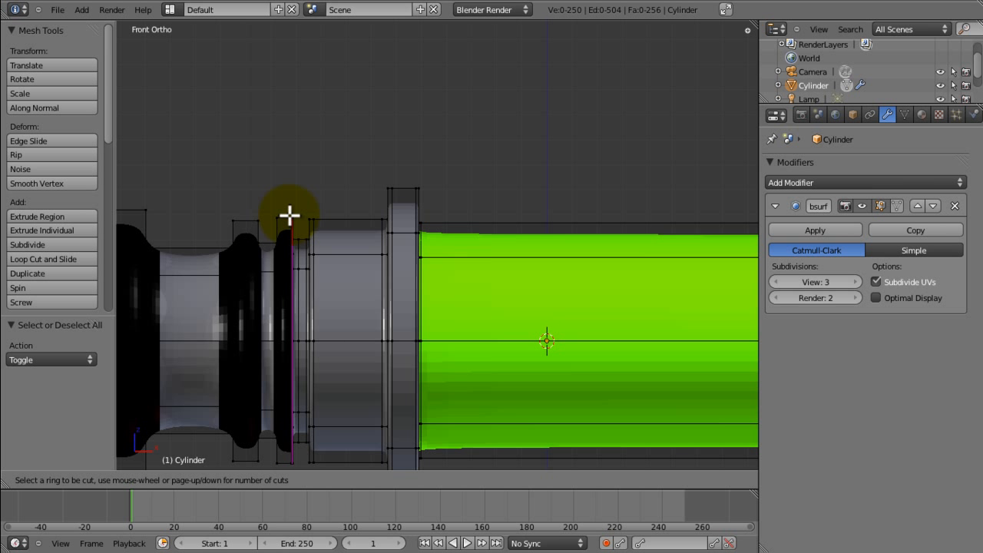
left_click(288, 215)
left_click(277, 218)
key("a")
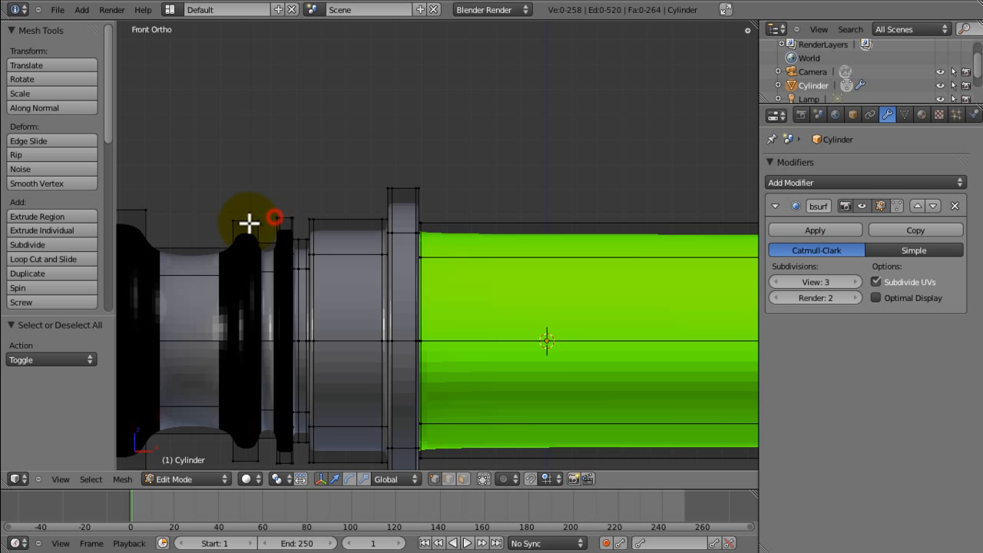
Add two edge loops to the neighbouring medium-width black ring, one close to each edge, and clear the selection.
key("ctrl+r")
left_click(250, 218)
left_click(264, 218)
key("a")
key("ctrl+r")
left_click(250, 218)
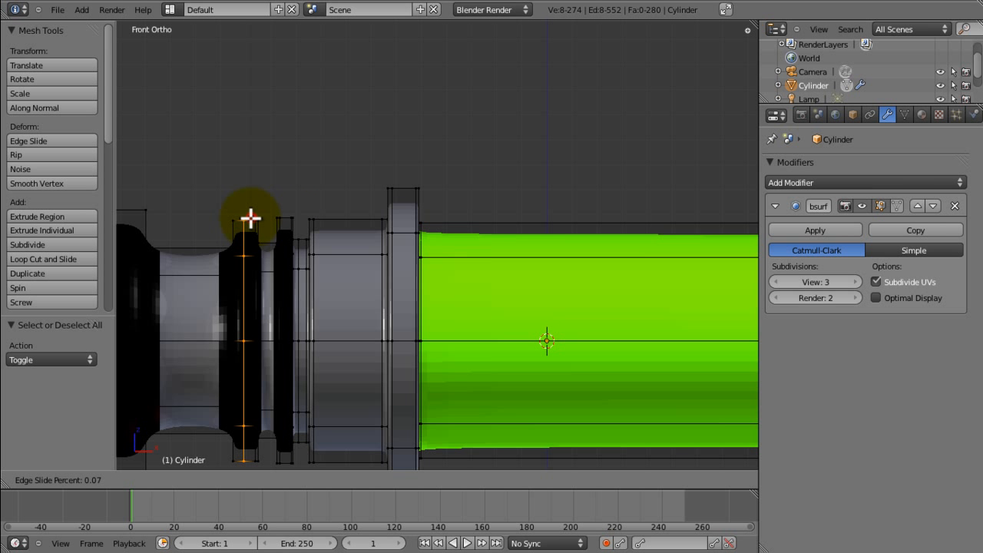
left_click(238, 219)
key("a")
Add an edge loop near each end of the grey section between the medium ring and the wide black band.
middle_click_drag(253, 238, 408, 189, "shift")
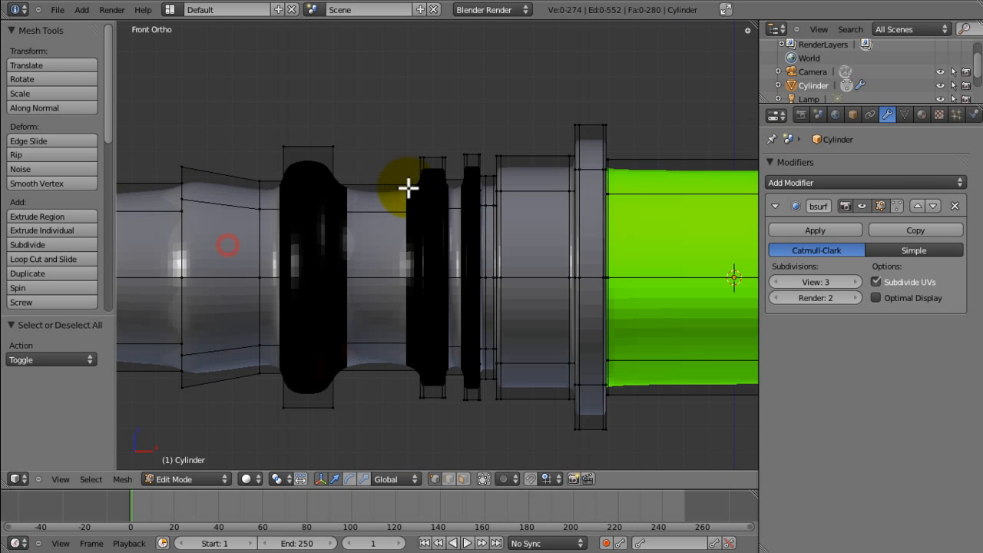
key("ctrl+r")
left_click(392, 187)
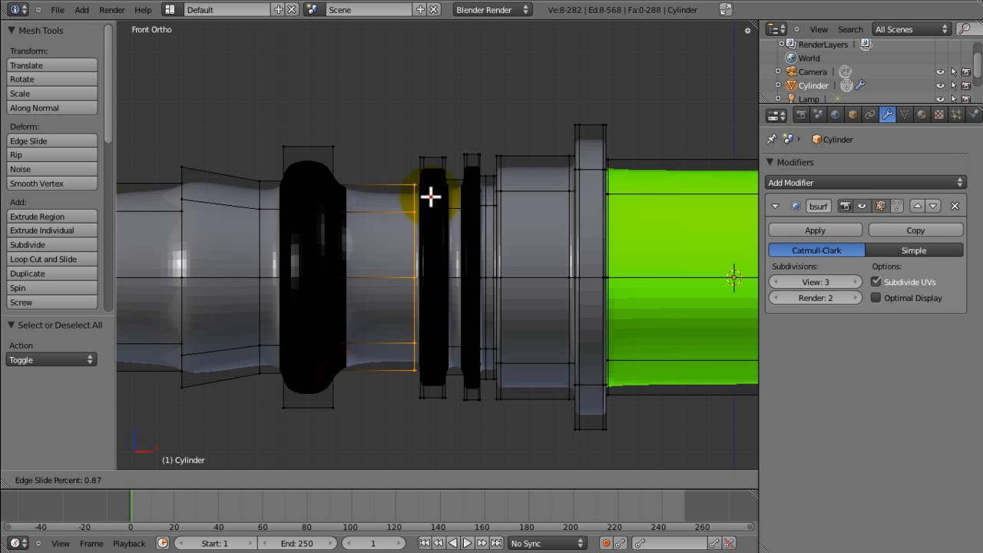
left_click(430, 195)
key("a")
key("ctrl+r")
left_click(392, 189)
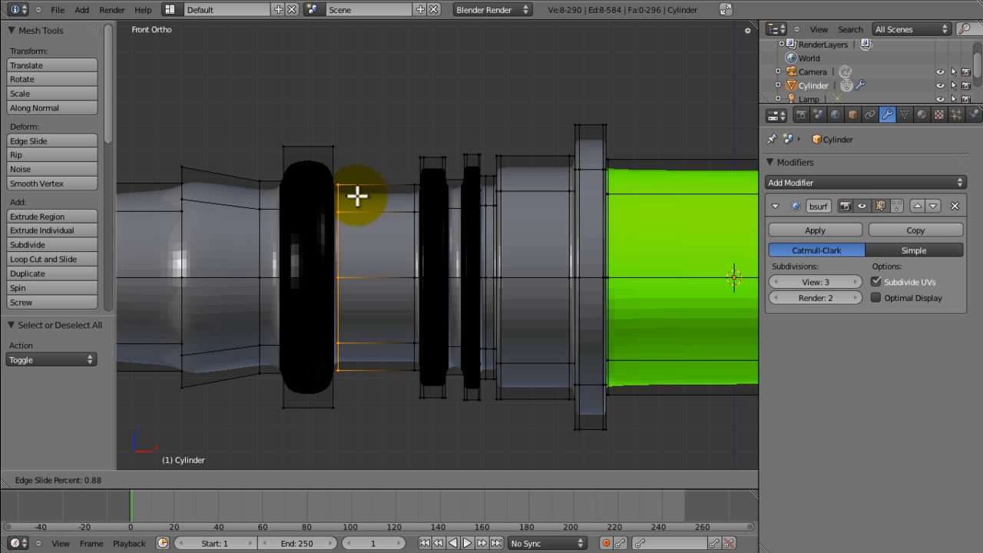
left_click(358, 195)
Add two edge loops to the wide black band, one close to each edge, and clear the selection.
key("ctrl+r")
left_click(317, 143)
left_click(332, 145)
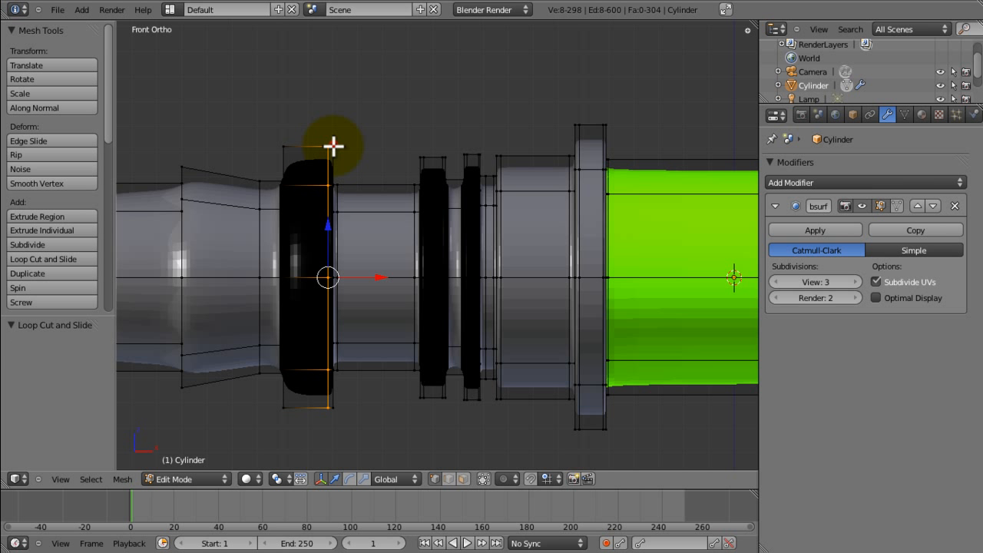
key("a")
key("ctrl+r")
left_click(305, 145)
left_click(289, 152)
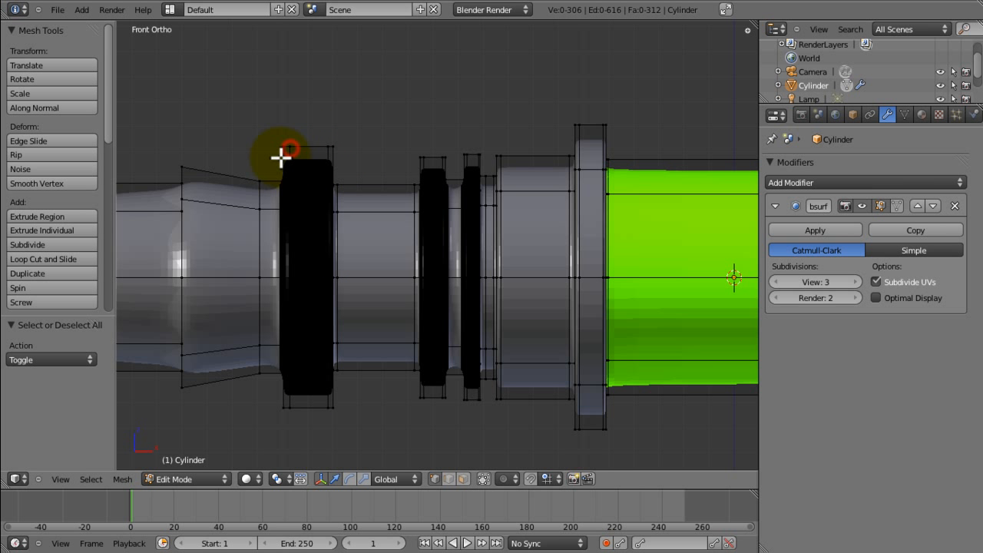
key("a")
Add an edge loop beside the wide band in the short grey section and another at the flared section's narrow end.
key("ctrl+r")
left_click(271, 181)
left_click(284, 185)
key("a")
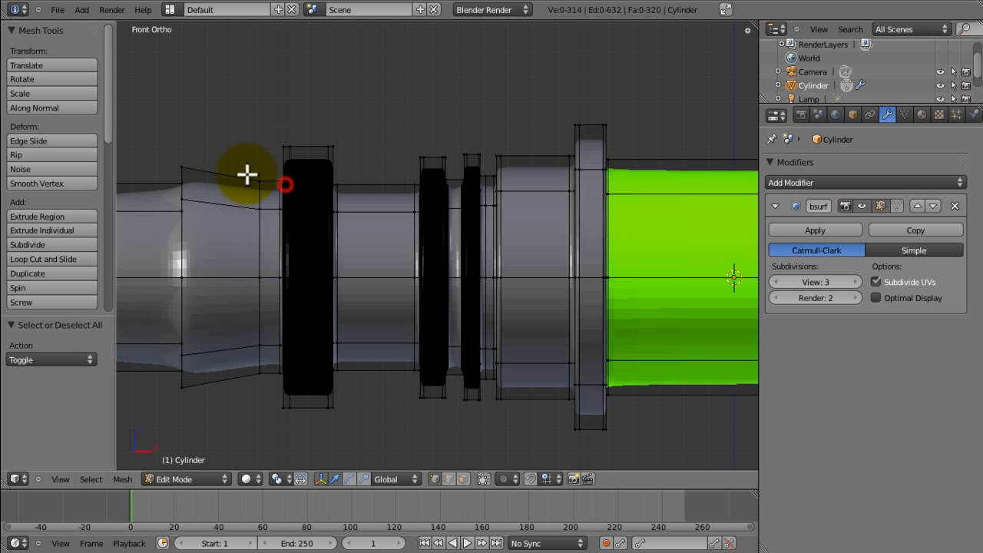
key("ctrl+r")
left_click(248, 174)
left_click(280, 180)
key("a")
key("ctrl+r")
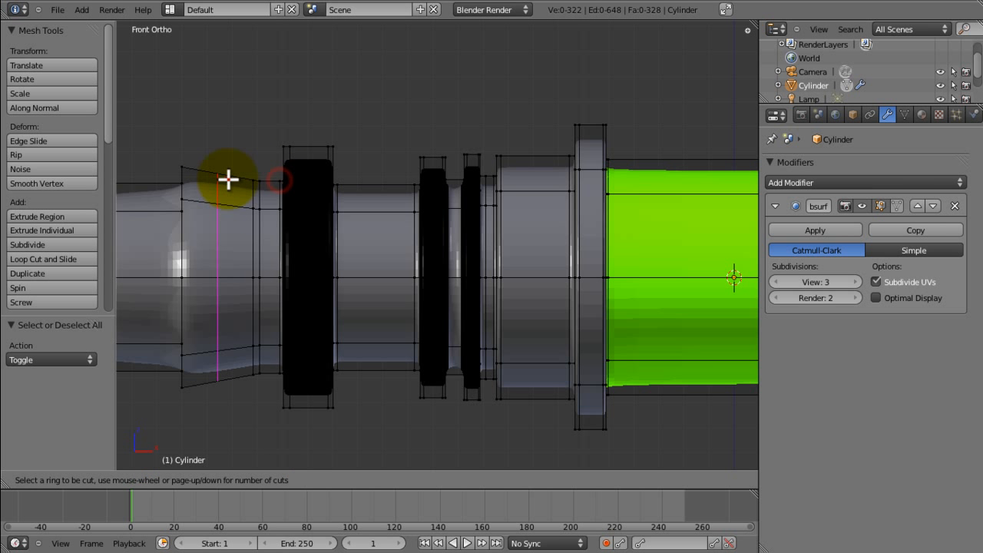
left_click(208, 178)
left_click(199, 179)
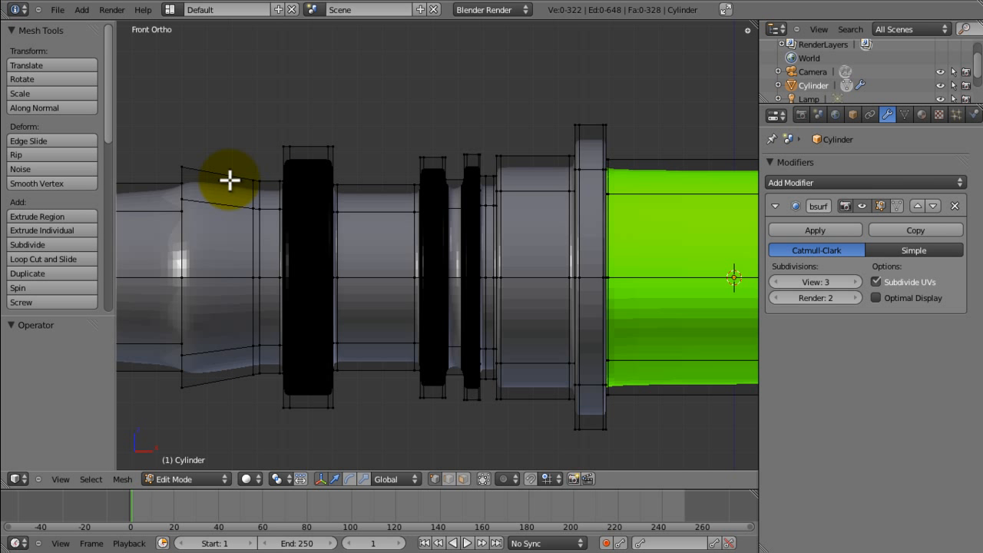
Add an edge loop to the flared section of the hilt, close to its wide end.
key("ctrl+r")
left_click(222, 176)
left_click(197, 172)
middle_click_drag(198, 173, 424, 186, "shift")
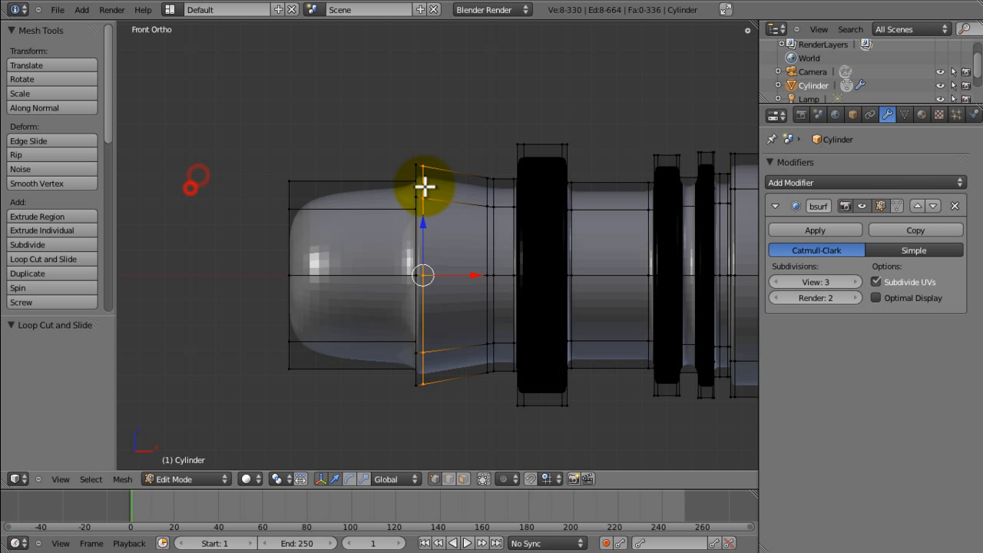
Add two edge loops to the hilt's end section, one beside the flare and one near the outer end.
key("a")
key("ctrl+r")
left_click(372, 181)
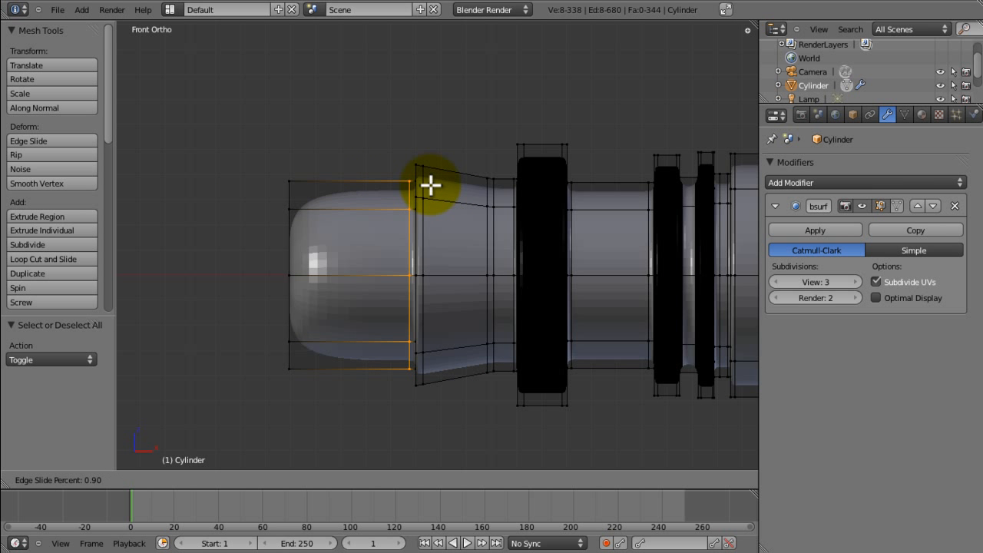
left_click(430, 185)
key("ctrl+r")
left_click(377, 176)
left_click(324, 181)
Return to Object Mode and apply smooth shading to the lightsaber.
middle_click_drag(324, 181, 196, 215)
key("Tab")
left_click(84, 208)
Enter Edit Mode and add an edge loop around the green blade, between its middle and the tip.
key("KP_1")
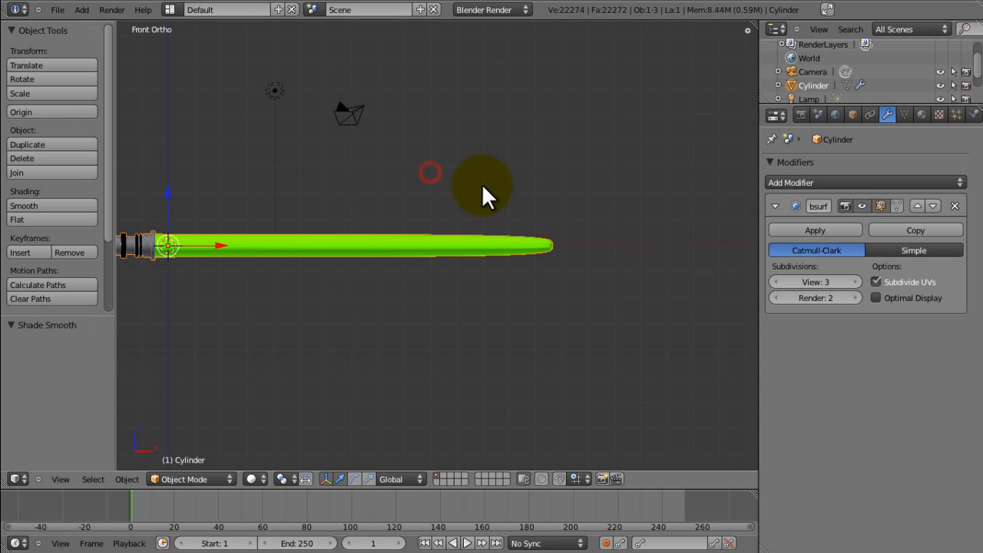
middle_click_drag(487, 192, 322, 346, "ctrl")
scroll(481, 97, "down", 6)
key("Tab")
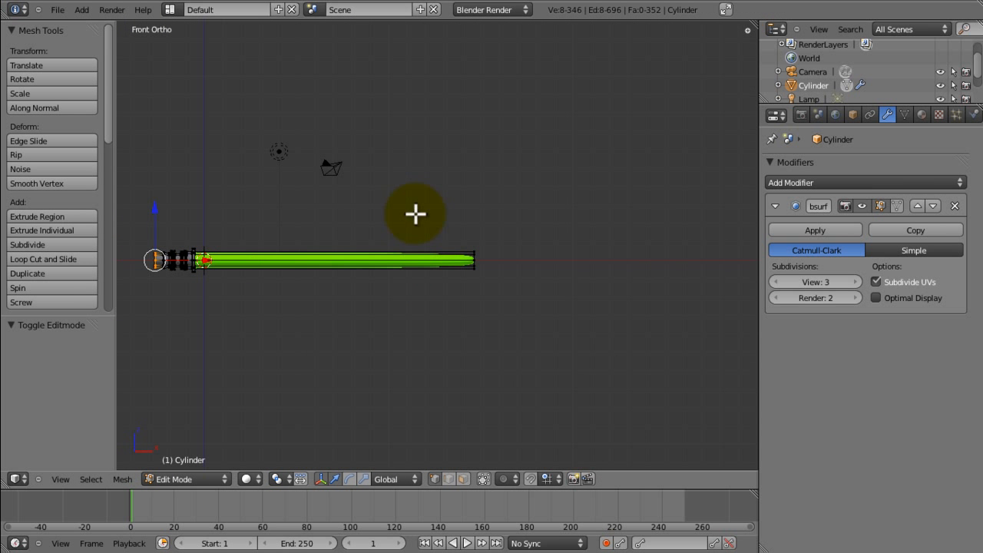
scroll(431, 269, "up", 5)
key("a")
key("ctrl+r")
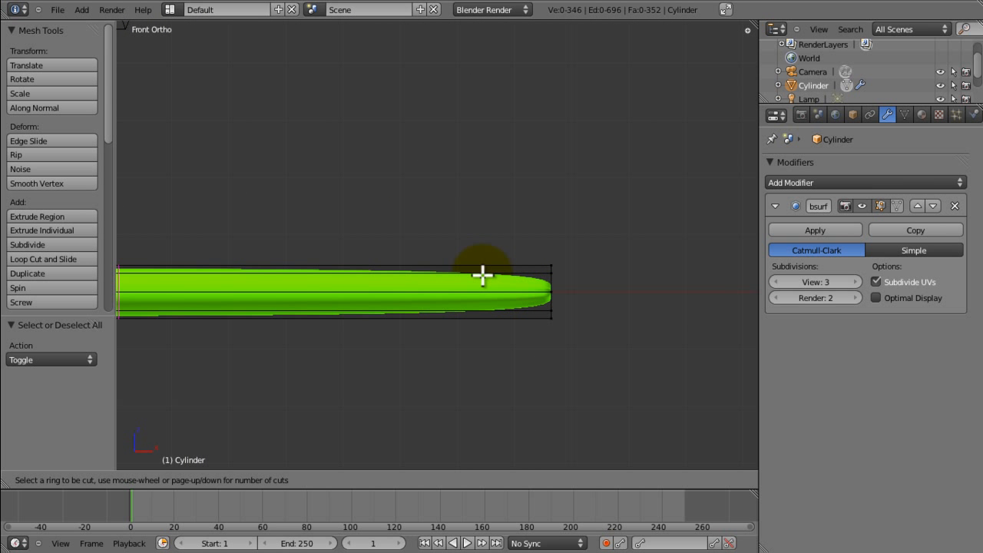
left_click(482, 275)
left_click(593, 287)
key("ctrl+e")
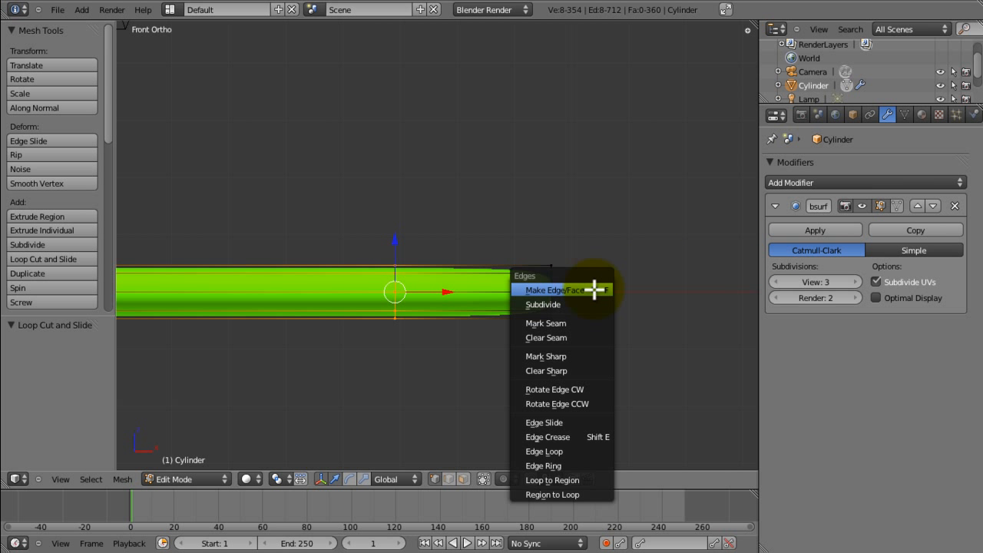
left_click(595, 290)
Inspect the mesh along the lightsaber from the blade to the hilt sections and back to the blade's tip.
middle_click_drag(419, 331, 516, 322, "shift")
middle_click_drag(512, 307, 603, 278, "ctrl")
middle_click_drag(542, 277, 536, 255, "ctrl")
middle_click_drag(520, 304, 421, 299, "shift")
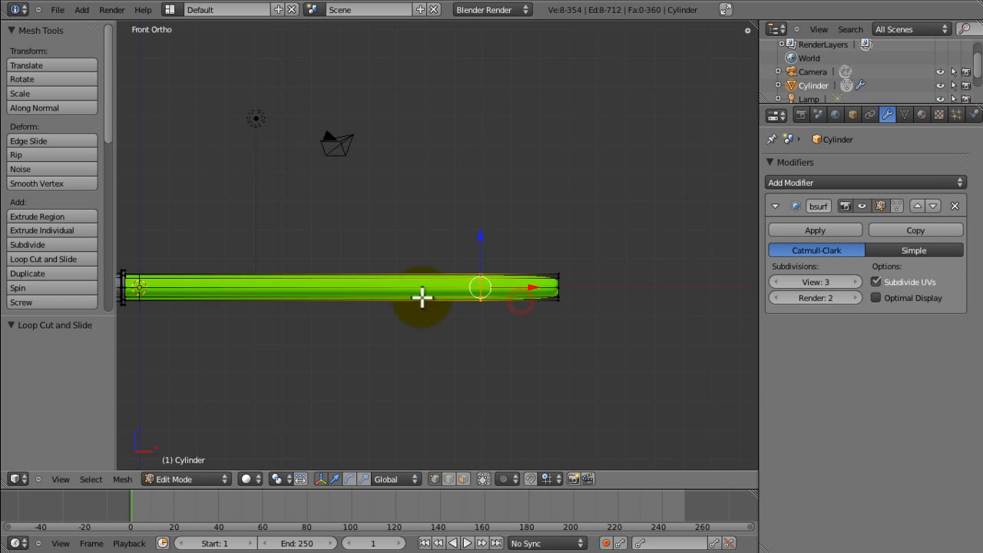
middle_click_drag(588, 231, 536, 351, "ctrl")
middle_click_drag(536, 350, 678, 261, "shift")
middle_click_drag(500, 254, 498, 180, "ctrl")
middle_click_drag(397, 263, 653, 261, "shift")
middle_click_drag(328, 257, 669, 256, "shift")
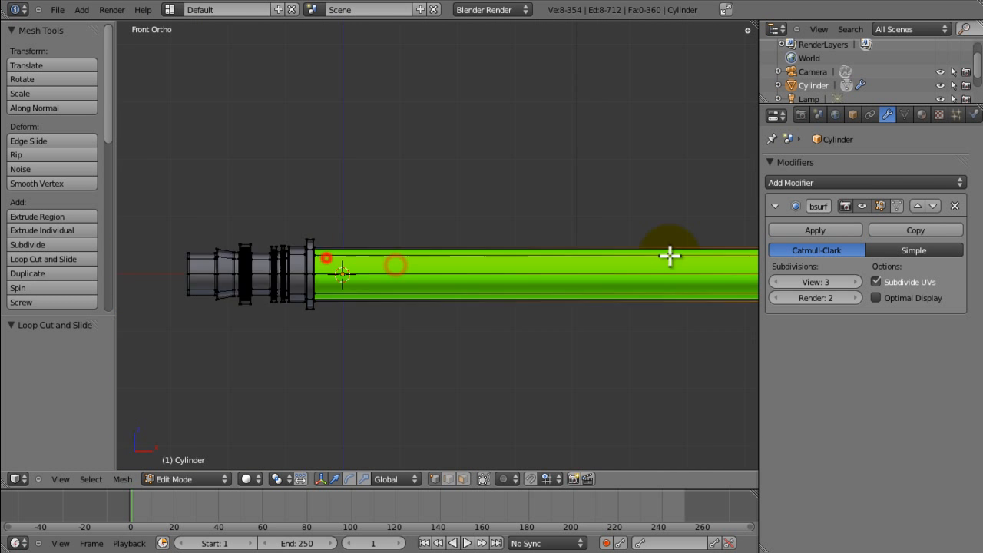
middle_click_drag(406, 268, 624, 270, "shift")
middle_click_drag(540, 266, 471, 393, "shift")
middle_click_drag(312, 266, 444, 203, "shift")
middle_click_drag(436, 215, 446, 293, "ctrl")
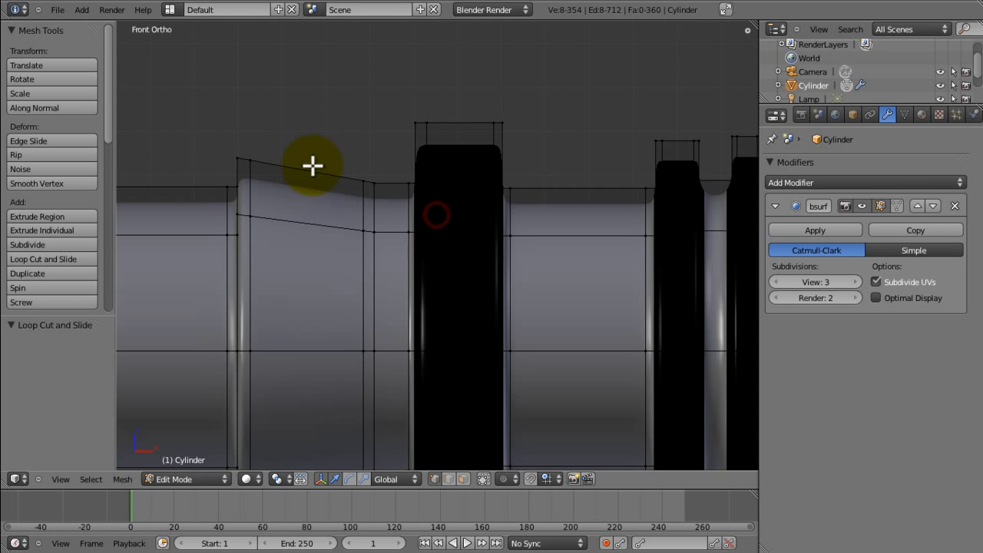
middle_click_drag(625, 236, 408, 257, "shift")
middle_click_drag(446, 220, 467, 107, "ctrl")
middle_click_drag(576, 329, 281, 278, "ctrl")
middle_click_drag(592, 268, 307, 291, "shift")
middle_click_drag(652, 211, 337, 229, "shift")
middle_click_drag(545, 228, 328, 224, "shift")
middle_click_drag(548, 257, 321, 232, "shift")
middle_click_drag(552, 276, 405, 246, "shift")
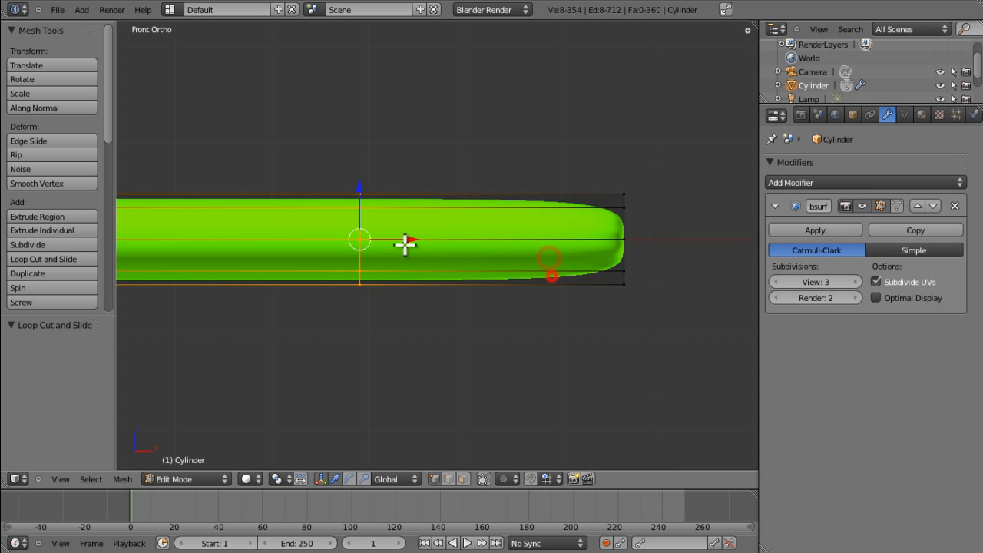
Move the new edge loop toward the blade's tip with repeated Edge Slide operations.
key("ctrl+e")
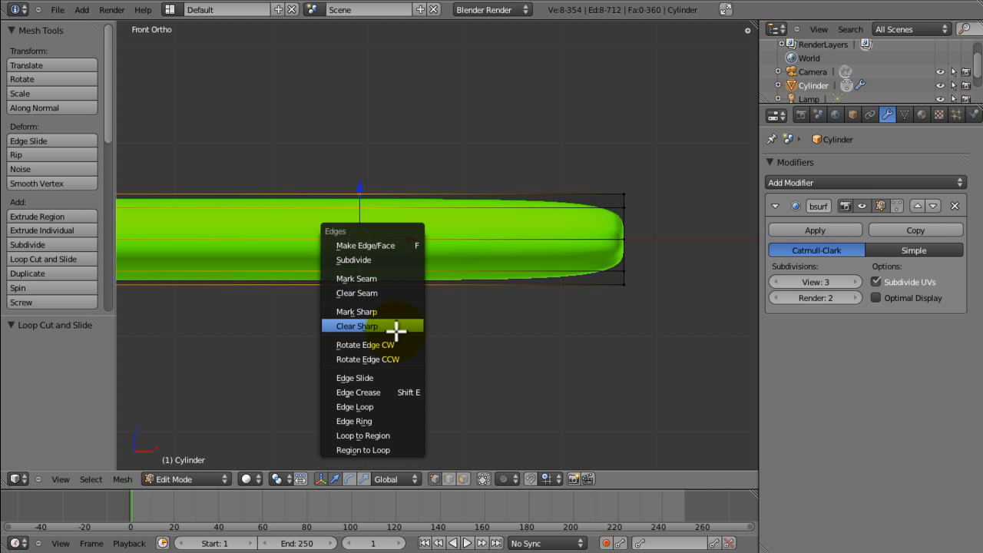
left_click(370, 378)
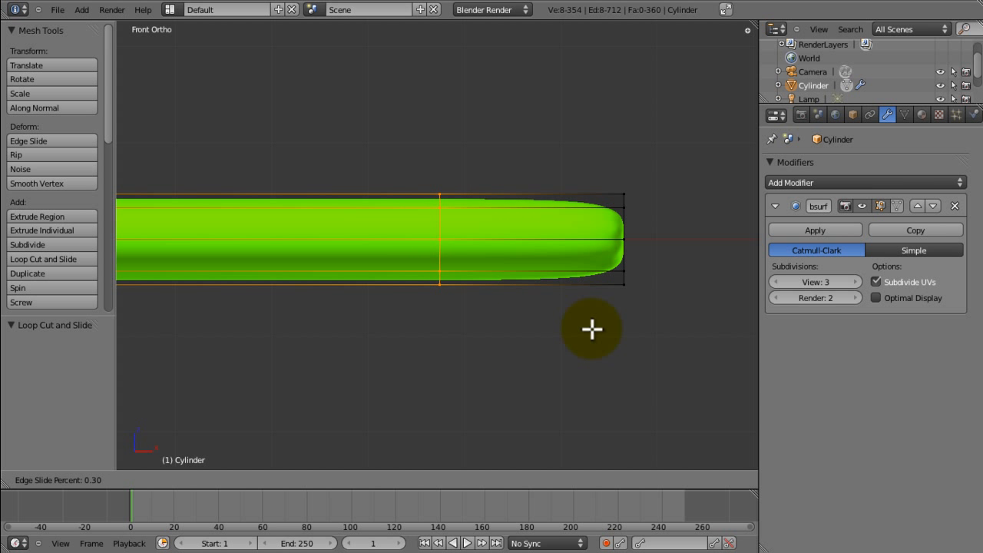
left_click(729, 329)
key("ctrl+e")
left_click(351, 357)
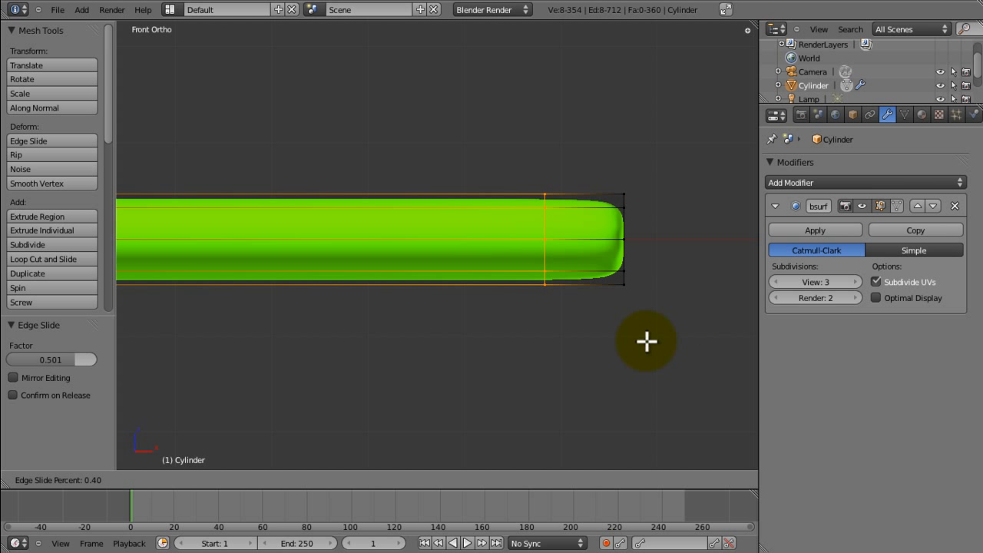
left_click(704, 336)
key("ctrl+e")
left_click(334, 399)
left_click(741, 372)
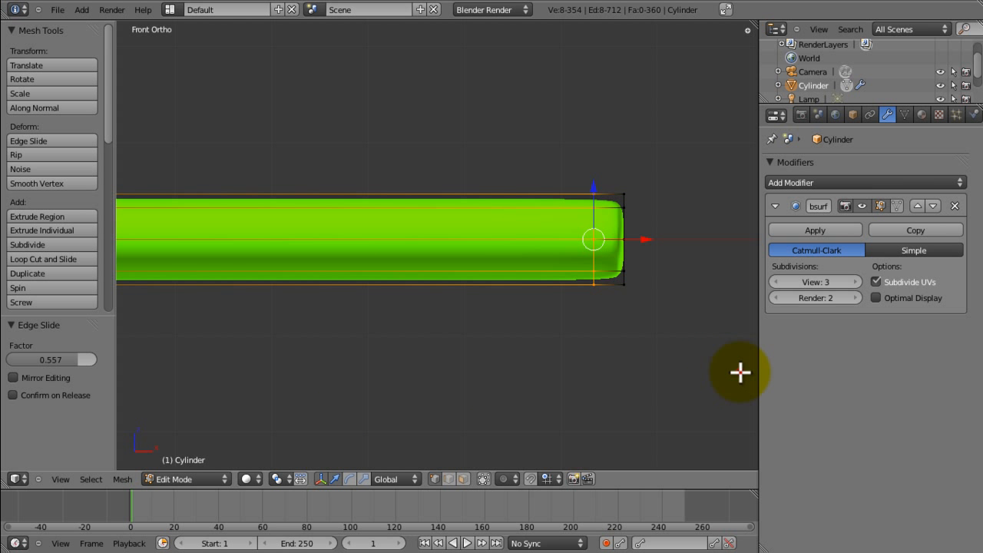
key("ctrl+e")
left_click(300, 318)
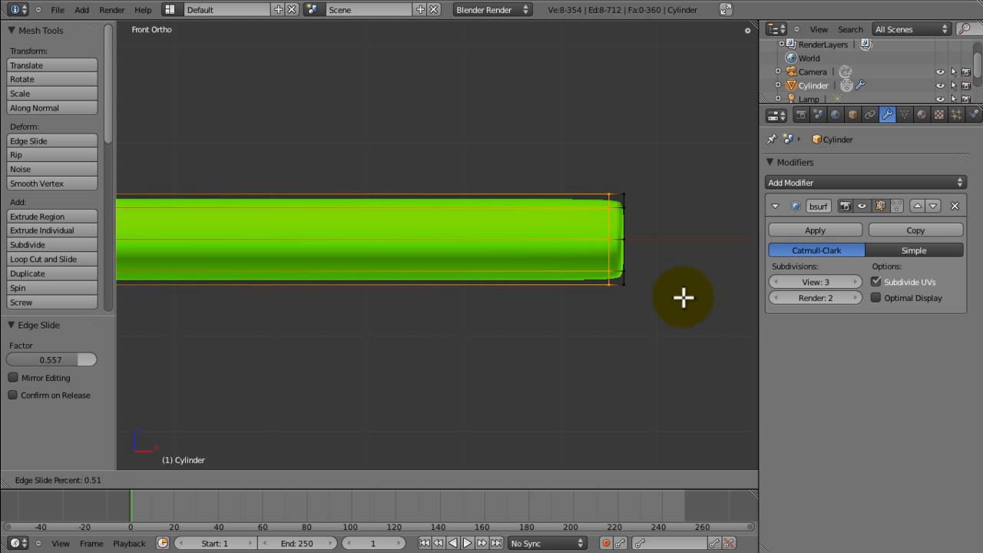
left_click(736, 301)
Move the edge loop about 0.05 along the X axis to sit right beside the blade's tip.
key("g")
key("x")
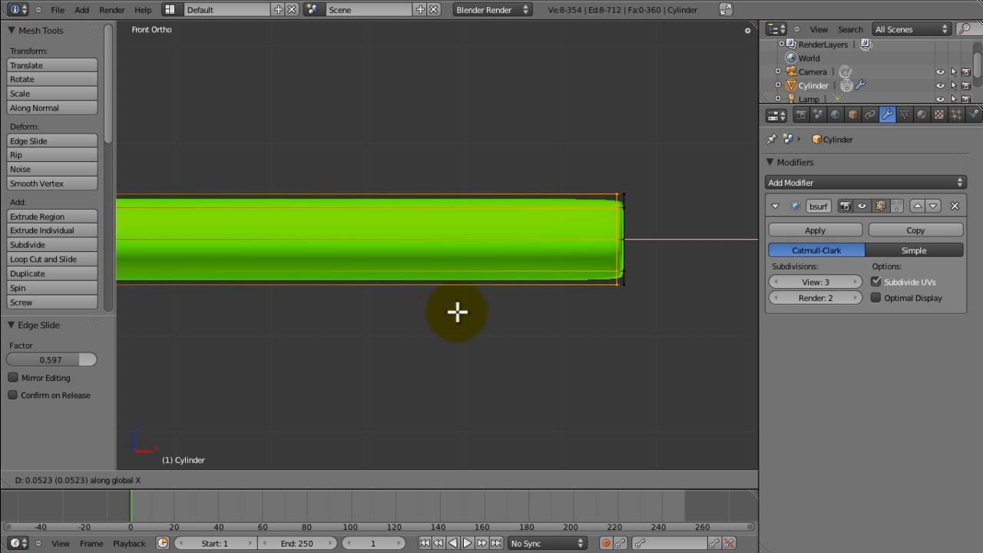
left_click(460, 311)
Add a second edge loop around the blade and move it about 5.1 along the X axis, close to the tip.
key("a")
key("ctrl+r")
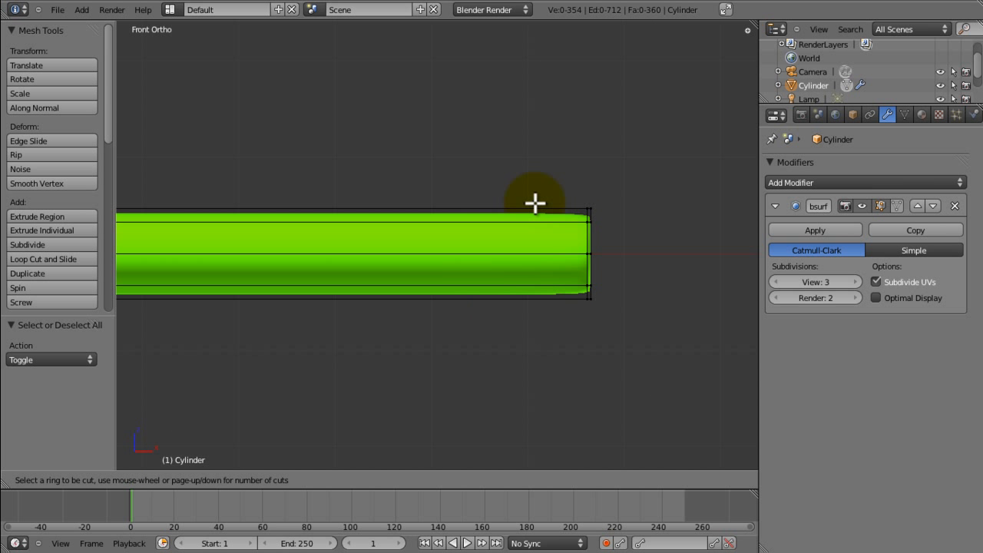
left_click(532, 204)
left_click(766, 190)
middle_click_drag(469, 301, 441, 155, "ctrl")
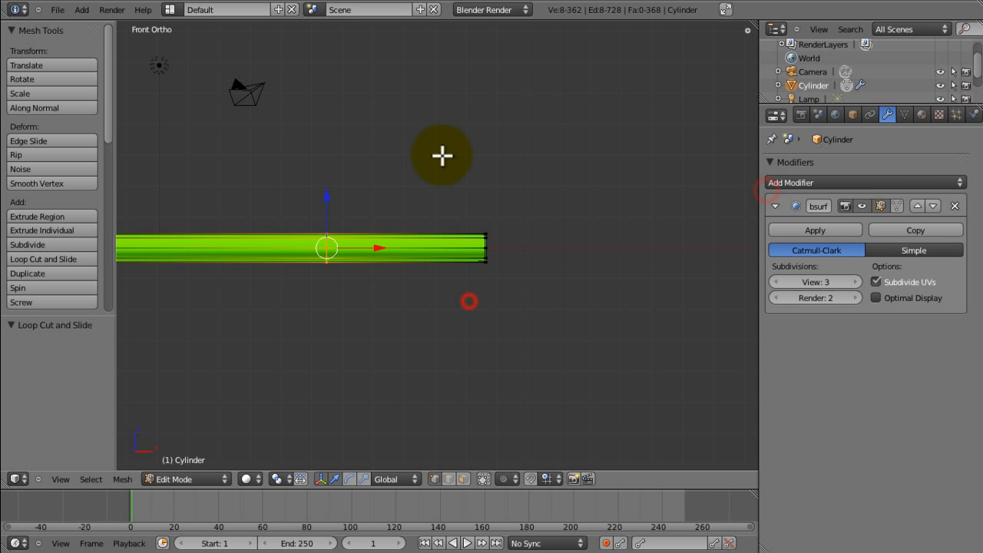
key("g")
key("x")
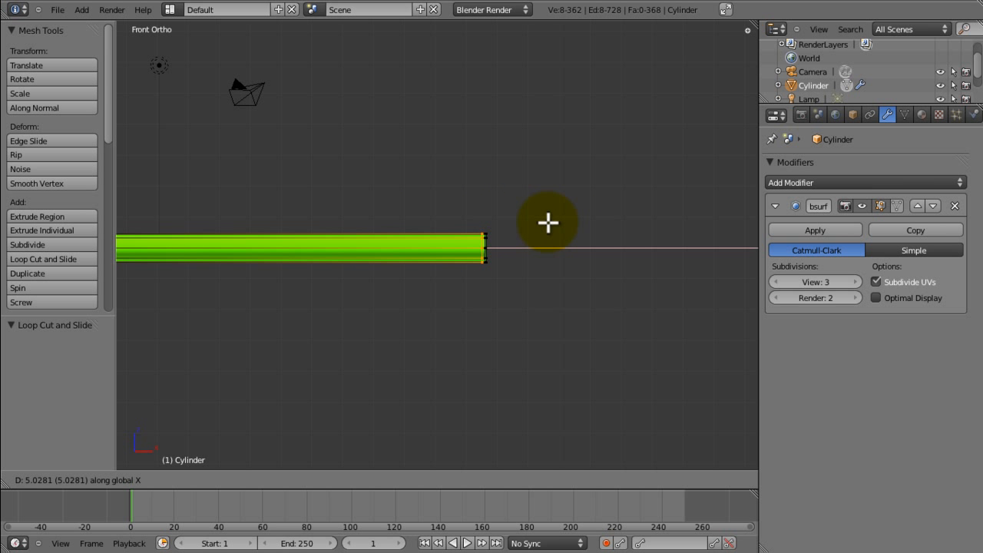
left_click(549, 222)
Return to Object Mode and look over the whole lightsaber from the front.
middle_click_drag(548, 221, 487, 338, "ctrl")
middle_click_drag(487, 338, 478, 201, "ctrl")
middle_click_drag(443, 250, 626, 251, "shift")
middle_click_drag(516, 200, 499, 151, "ctrl")
middle_click_drag(443, 265, 603, 231, "shift")
middle_click_drag(413, 251, 600, 289, "shift")
middle_click_drag(463, 285, 474, 228, "ctrl")
middle_click_drag(524, 276, 568, 280, "shift")
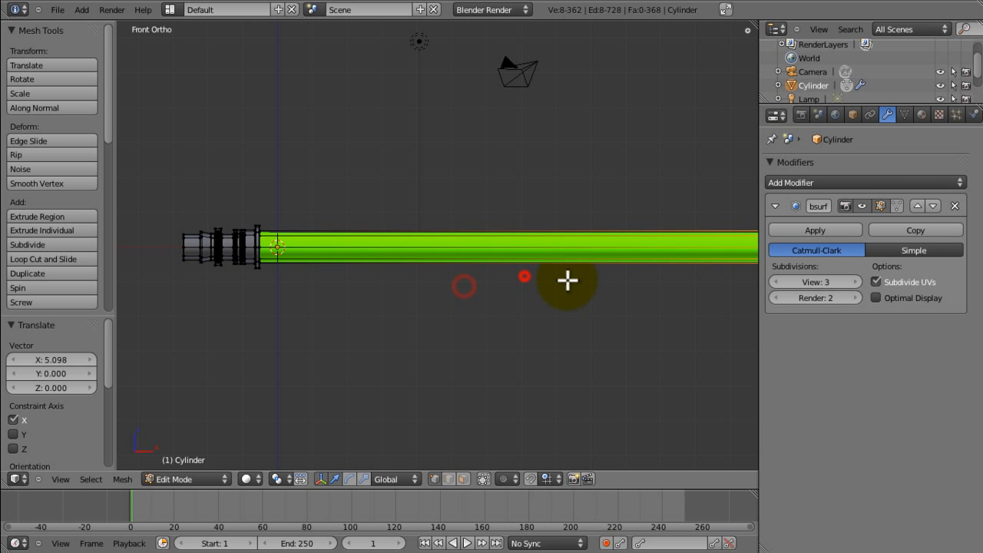
key("Tab")
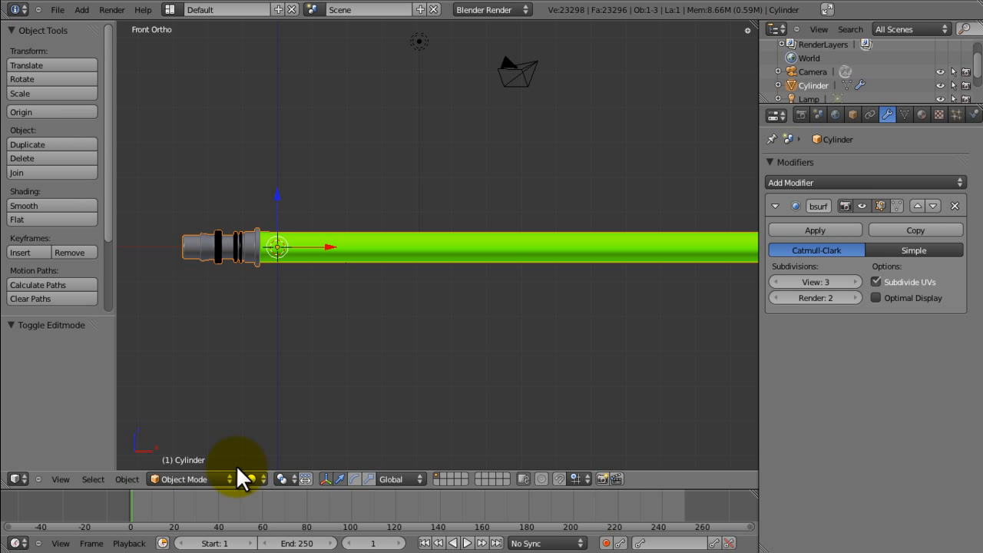
left_click(219, 479)
key("Tab")
key("Tab")
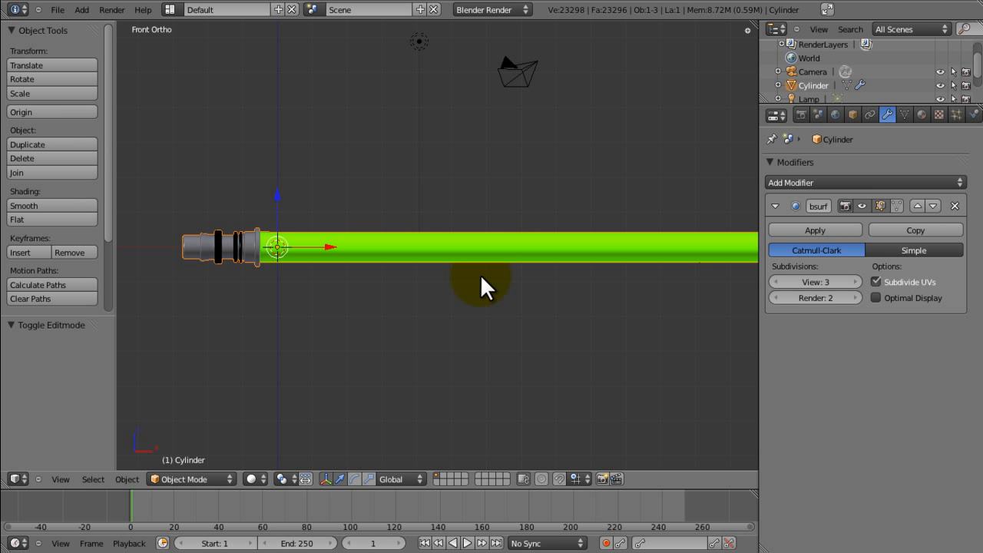
middle_click_drag(480, 274, 468, 225)
key("KP_1")
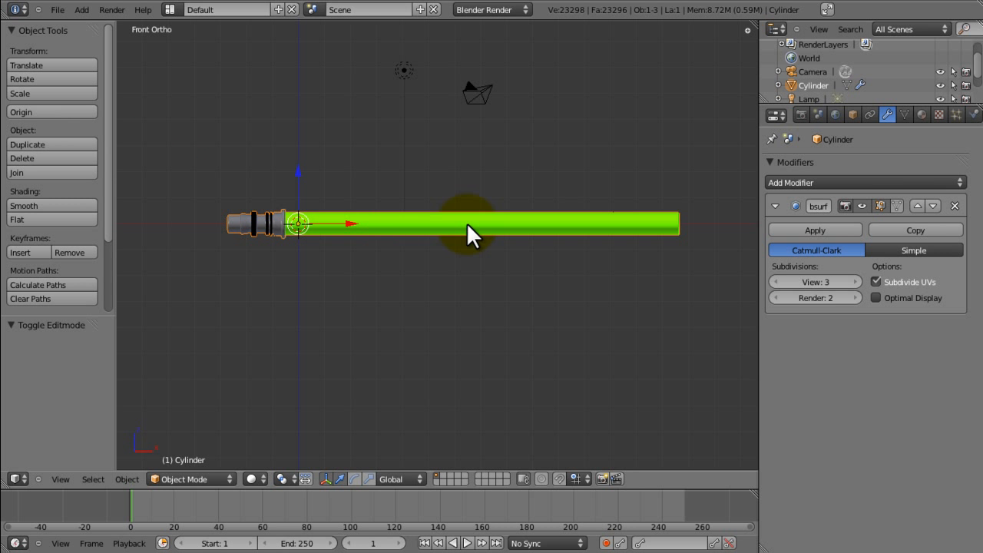
Delete the lamp from the scene and render a test image from the camera.
middle_click_drag(403, 211, 531, 331, "shift")
right_click(489, 169)
key("x")
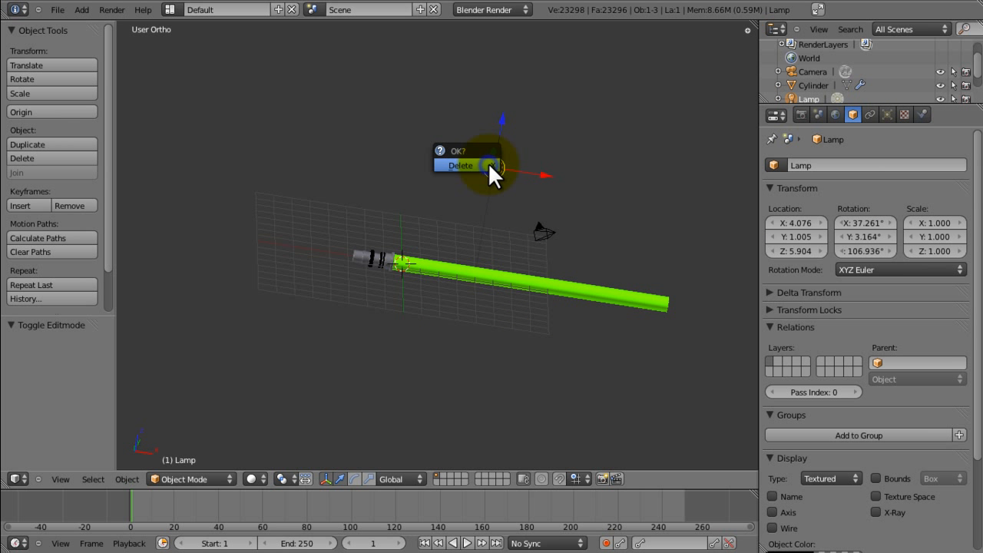
left_click(488, 162)
key("F12")
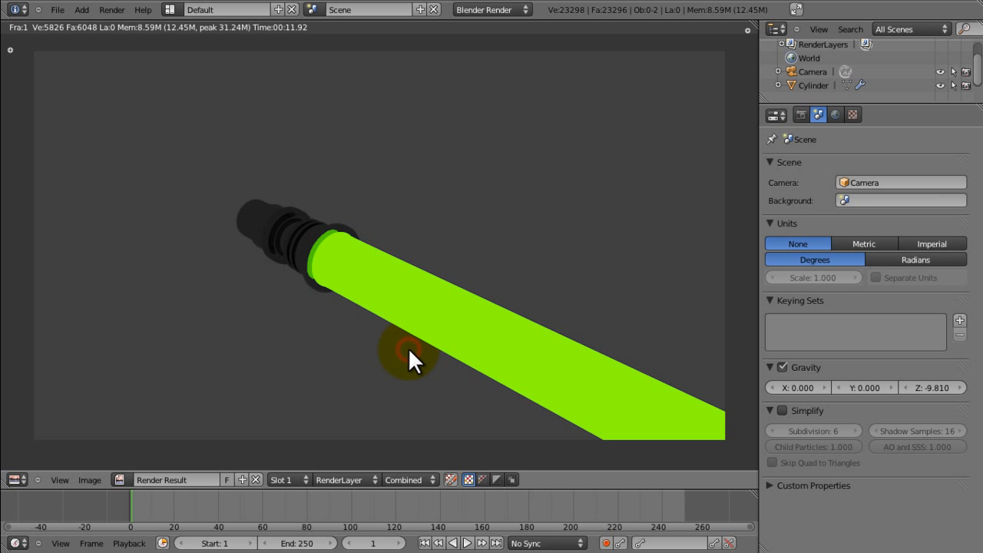
key("Escape")
Return to the front view and save the file over its existing version.
key("KP_1")
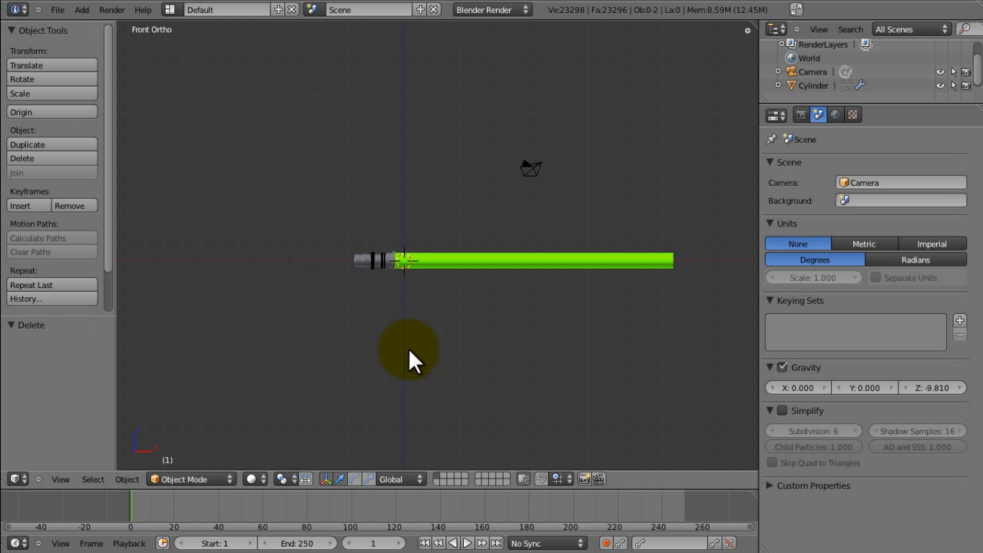
scroll(421, 306, "up", 3)
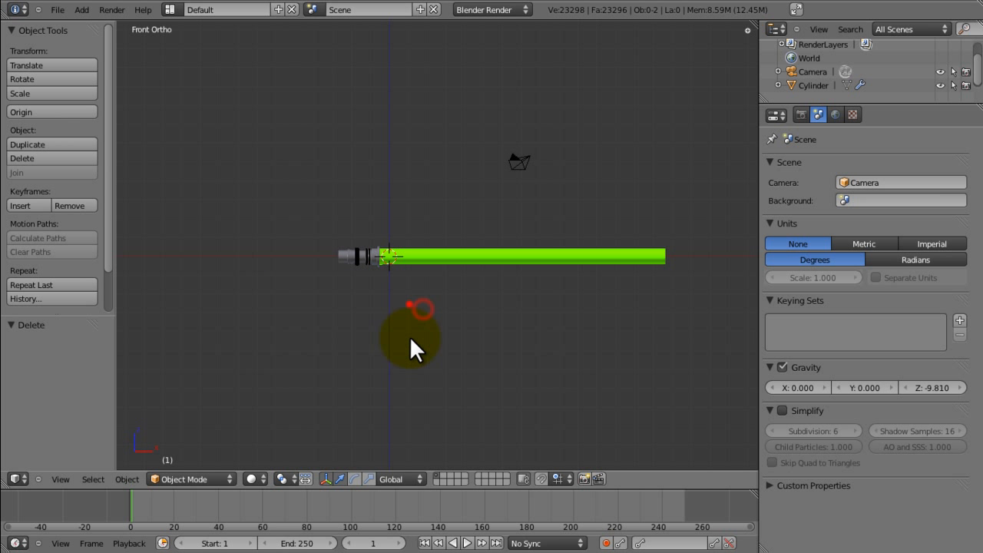
key("ctrl+s")
left_click(377, 338)
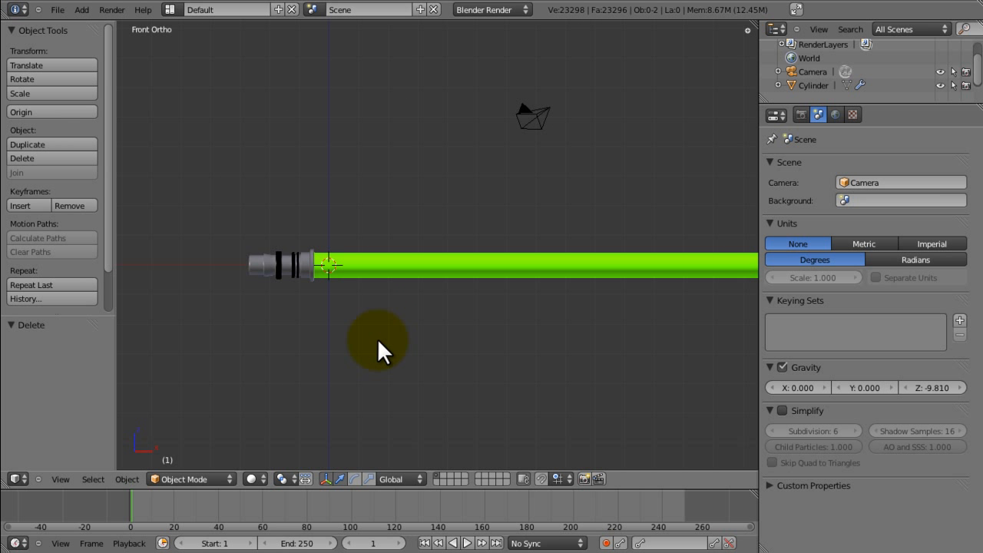
Enter Edit Mode on the lightsaber and select all geometry assigned to the Lazer material.
middle_click_drag(358, 285, 407, 362, "shift")
right_click(329, 240)
key("Tab")
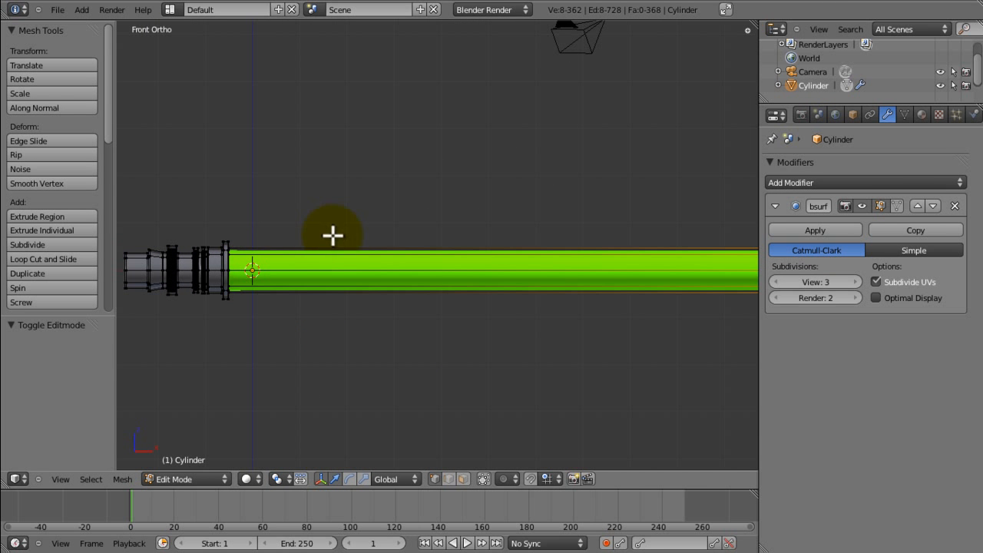
middle_click_drag(331, 233, 366, 270, "shift")
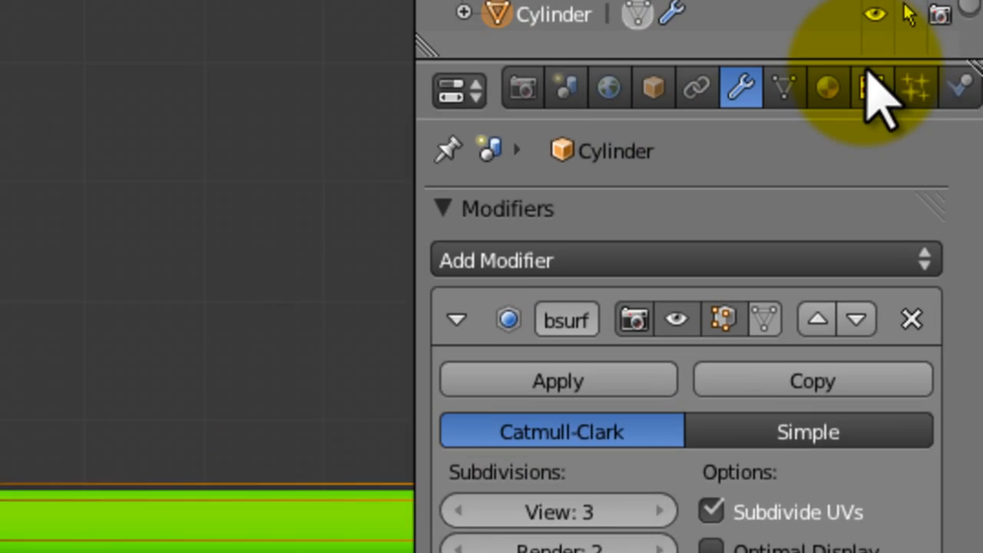
left_click(922, 114)
left_click(798, 201)
left_click(578, 520)
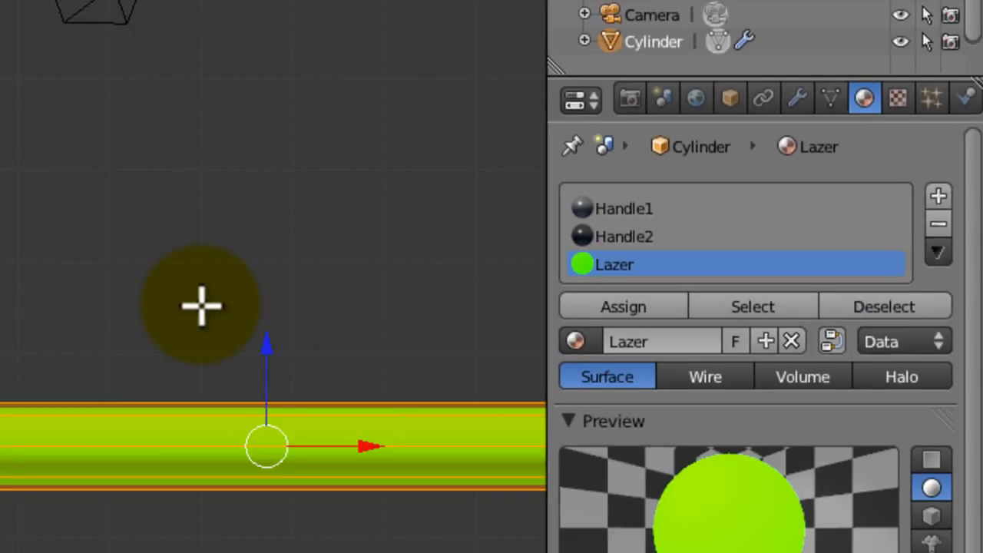
Duplicate the selected blade geometry in place, leaving the copy with no offset.
middle_click_drag(202, 306, 530, 246)
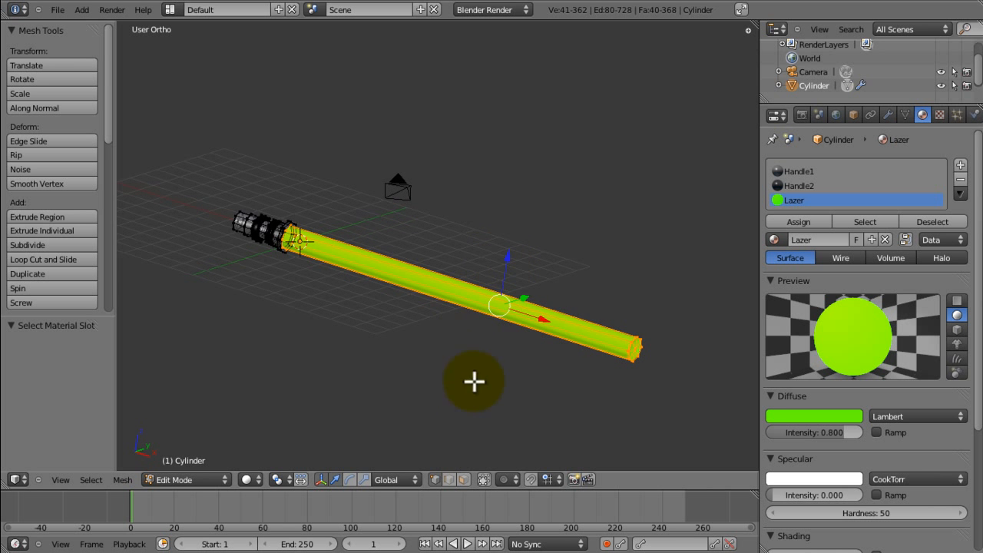
middle_click_drag(474, 380, 591, 223)
key("KP_1")
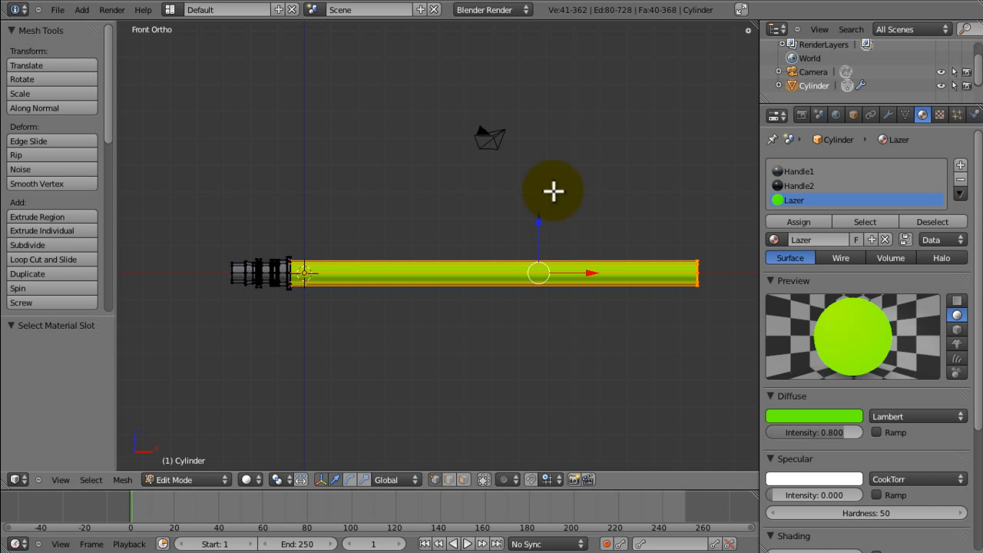
scroll(549, 200, "up", 3)
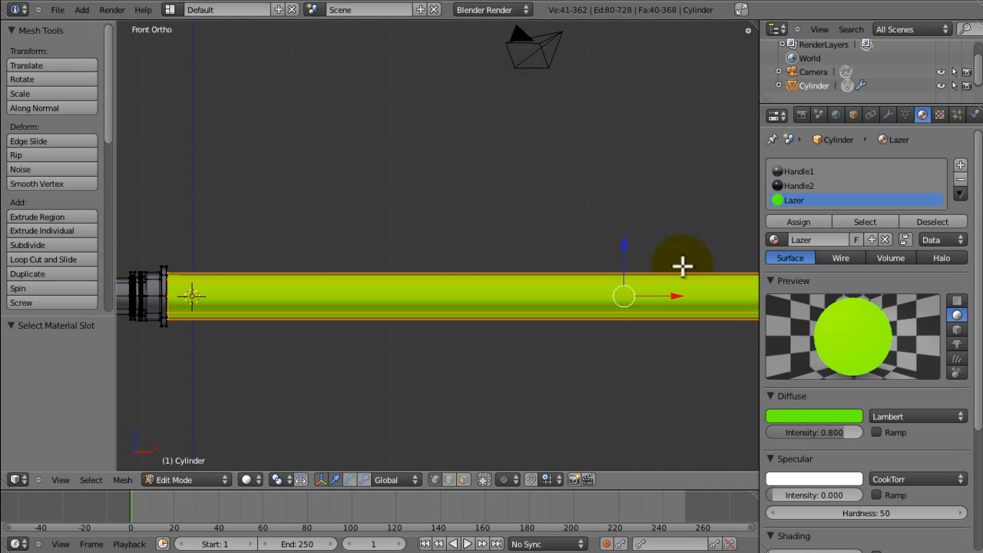
key("shift+d")
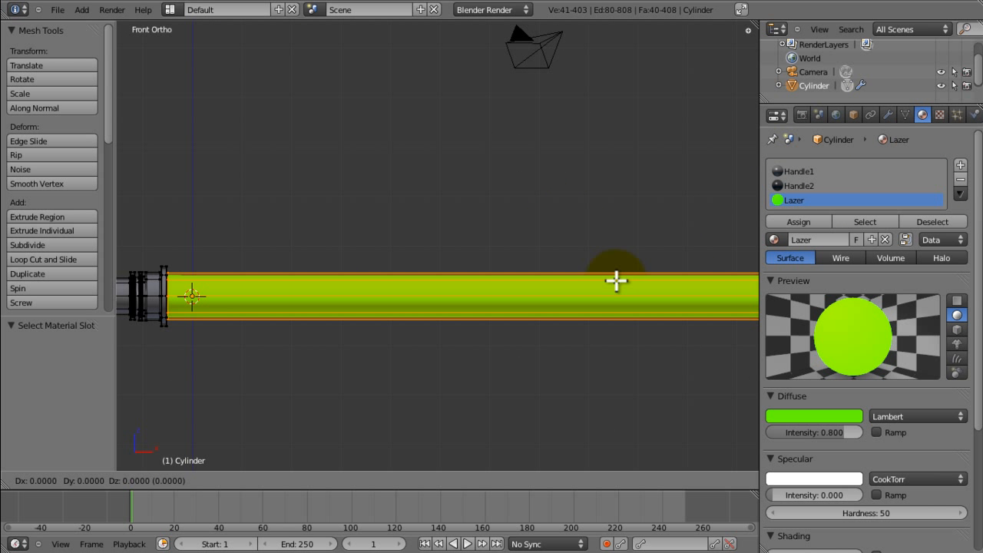
right_click(616, 281)
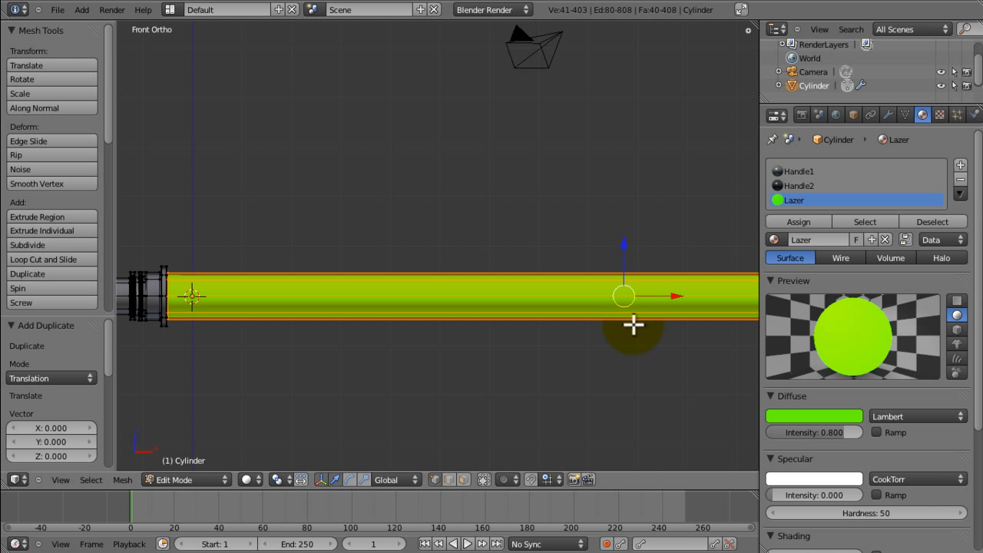
middle_click_drag(640, 346, 574, 290, "shift")
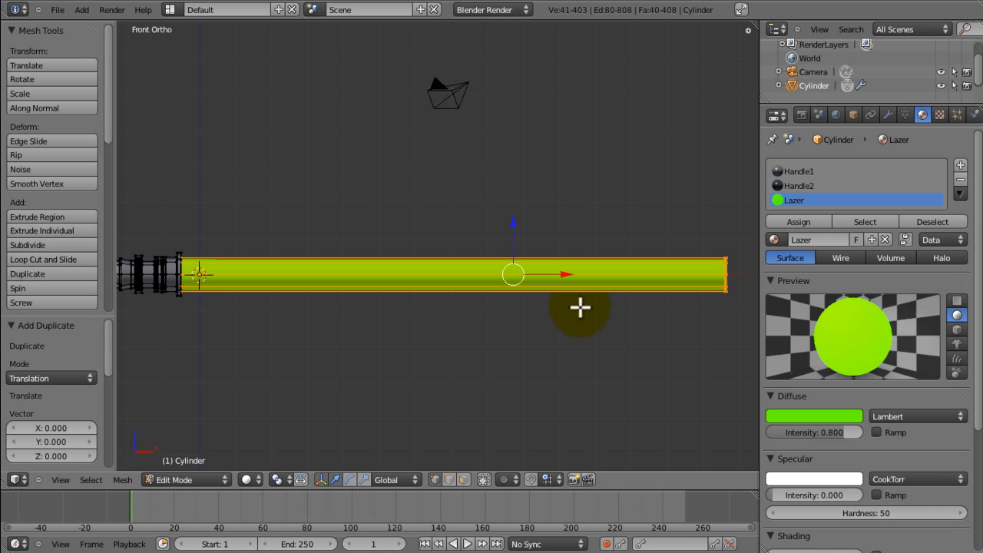
key("s")
left_click(621, 333)
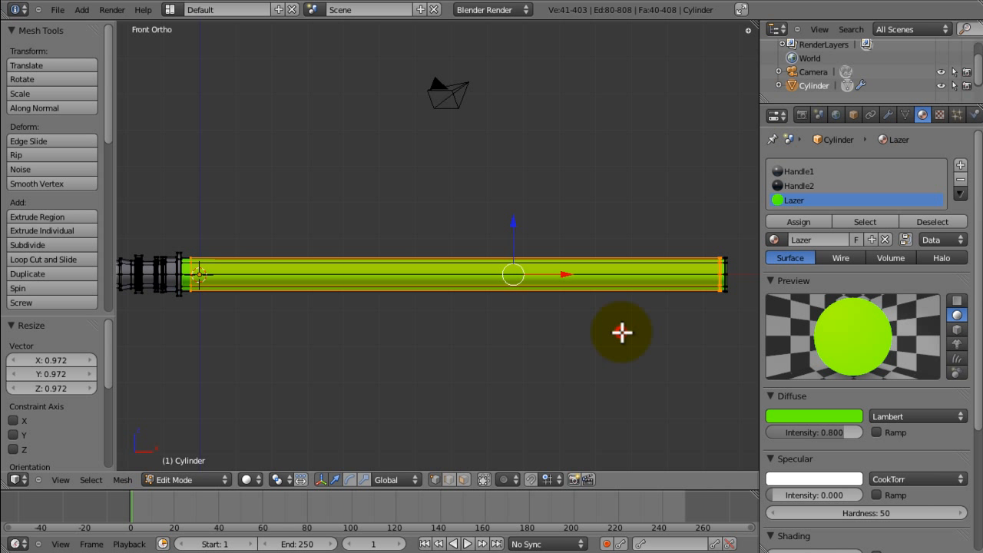
key("ctrl+z")
key("s")
right_click(672, 340)
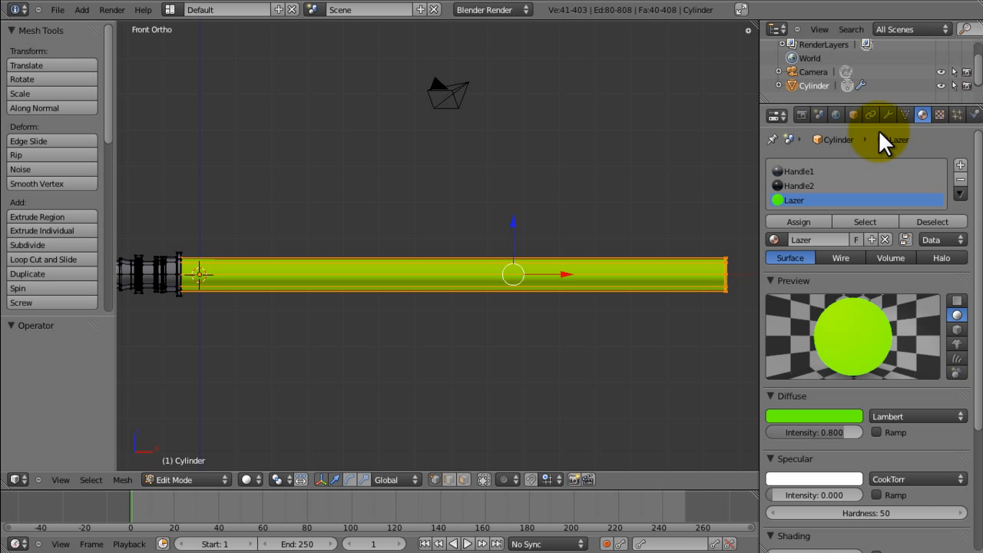
Separate the duplicated blade geometry into its own object, return to Object Mode and select the new blade object.
key("p")
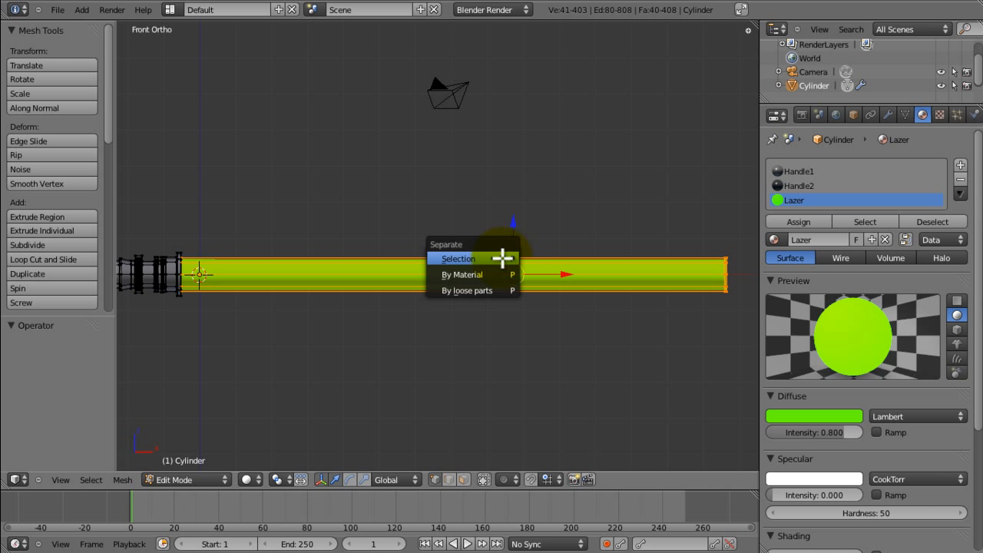
left_click(502, 256)
key("Tab")
right_click(504, 262)
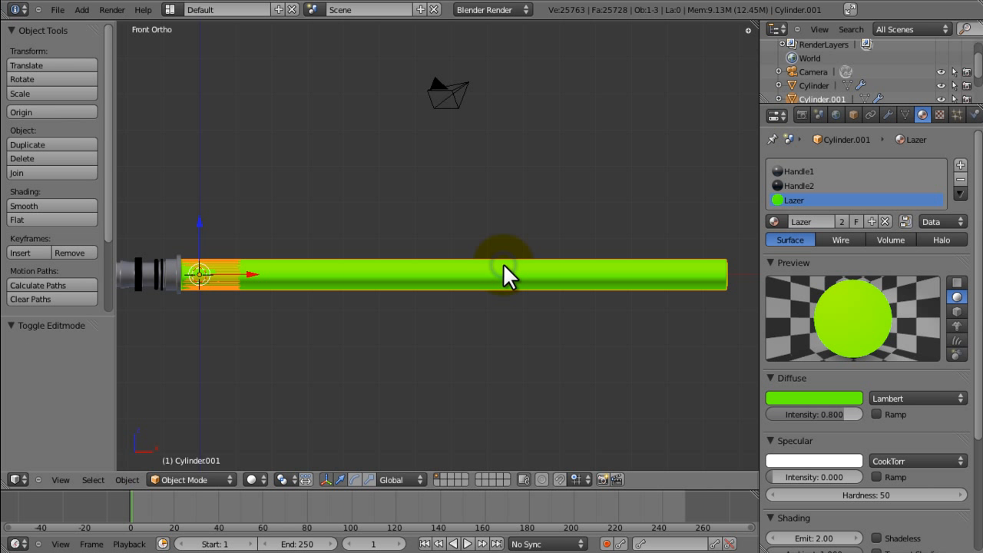
key("s")
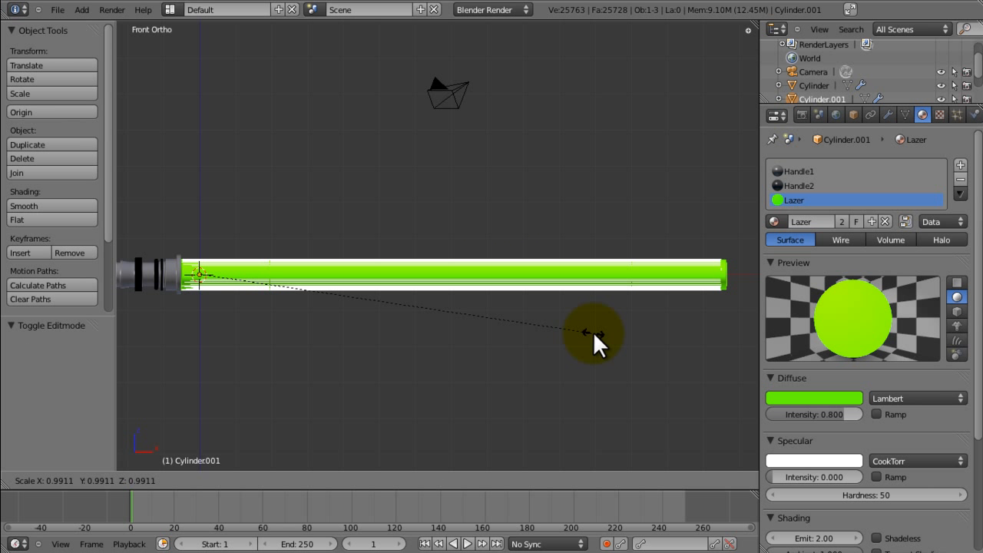
right_click(593, 332)
key("s")
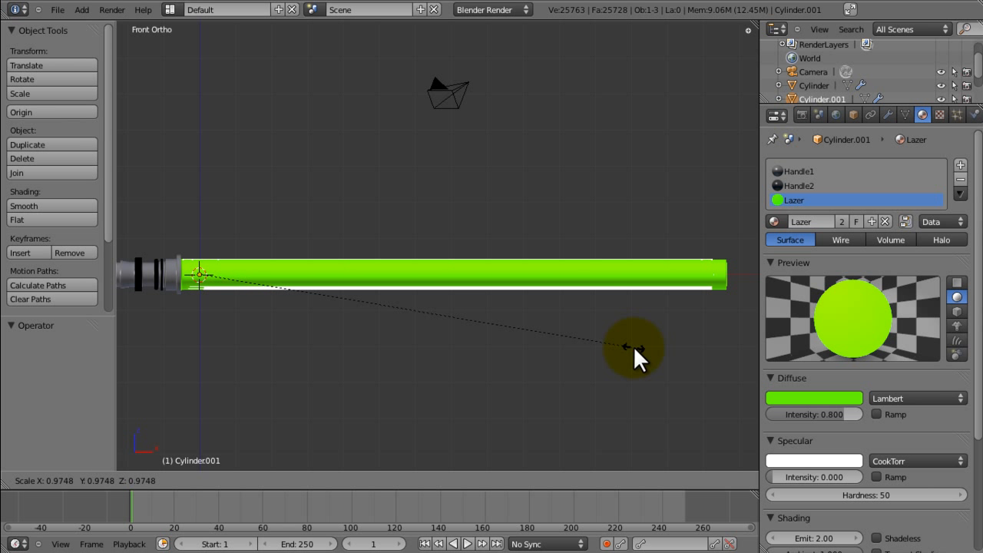
left_click(633, 345)
middle_click_drag(621, 349, 407, 377)
key("KP_1")
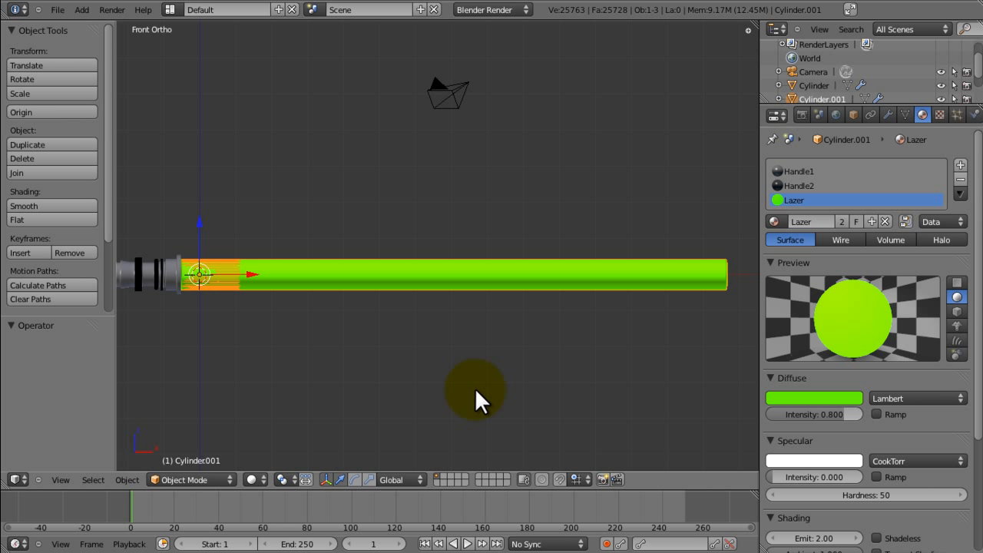
Move the separated blade to layer 11, show only that layer and select the blade in front view.
key("m")
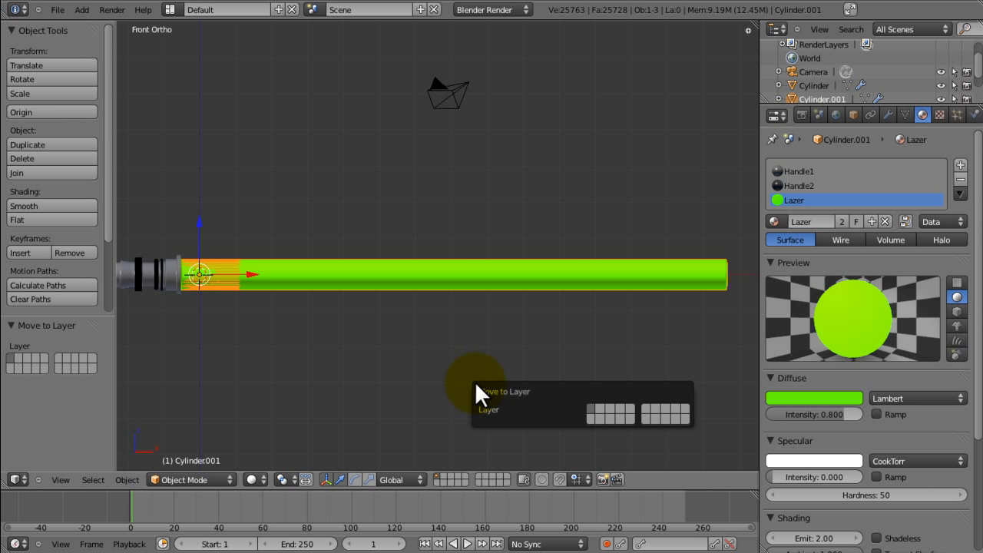
left_click(593, 416)
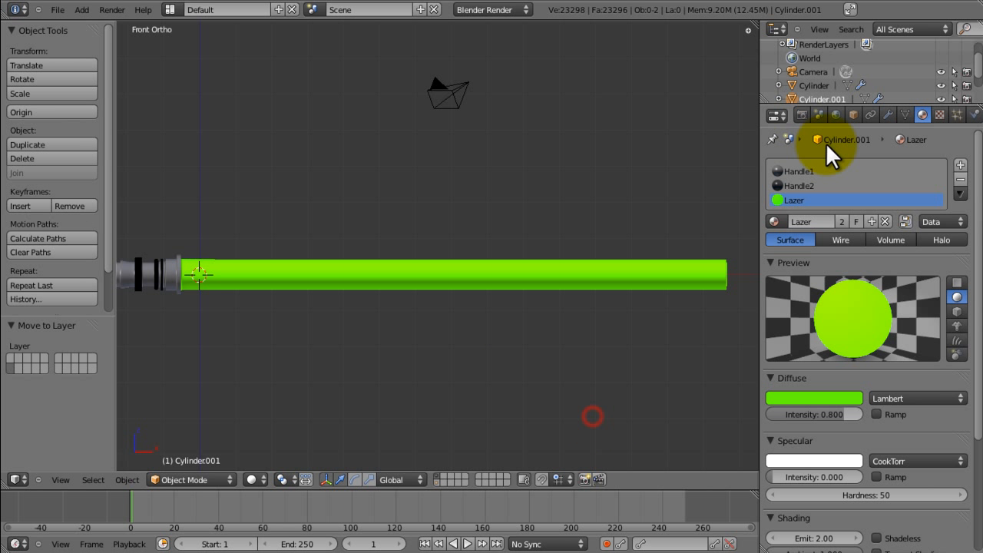
left_click(437, 480)
left_click(374, 279)
middle_click_drag(285, 319, 314, 290)
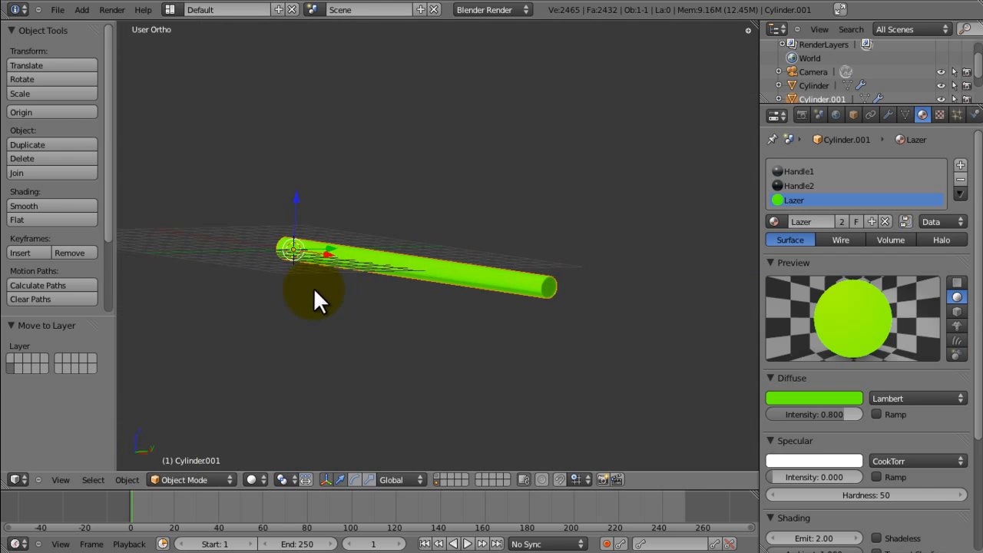
key("KP_1")
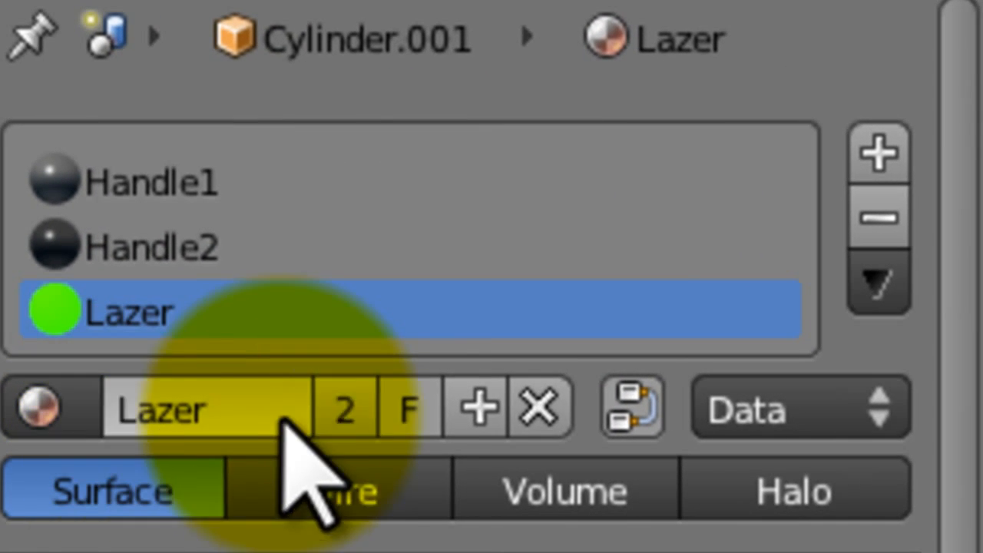
Make the separated blade's Lazer material a single-user copy and rename it White Lazer.
left_click(841, 221)
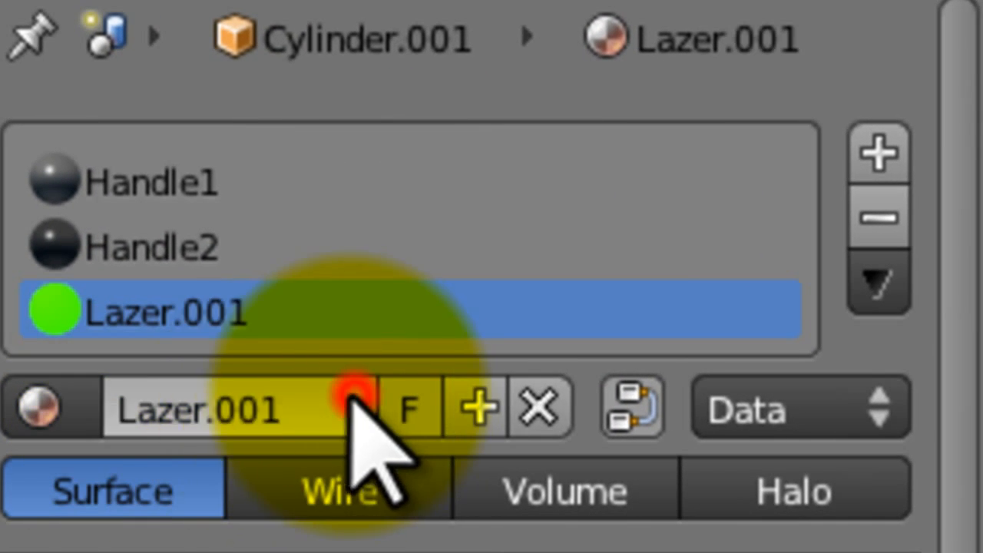
left_click(353, 398)
type("w")
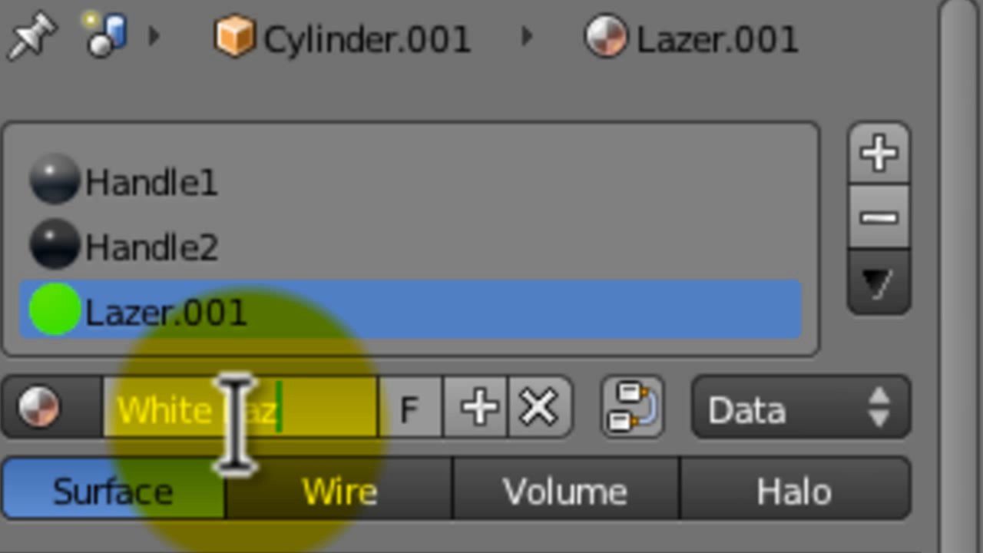
key("Return")
Change the White Lazer material's diffuse colour to near white, with the red value at 1.000.
left_click(638, 499)
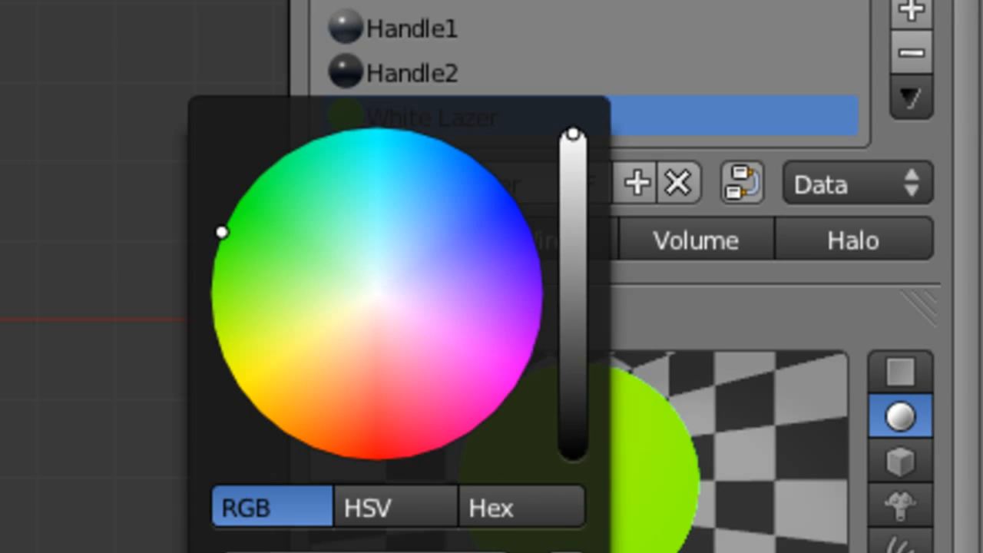
left_click_drag(504, 160, 505, 165)
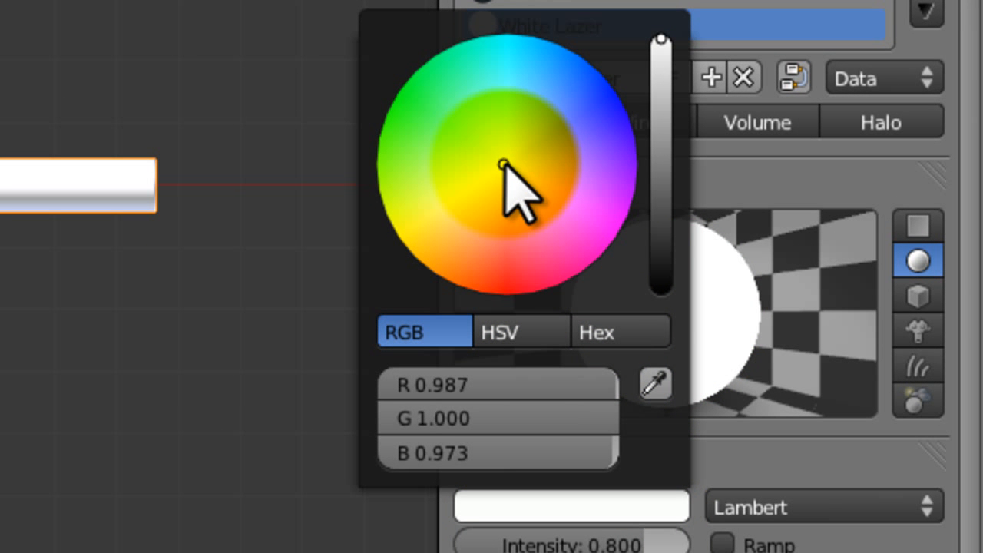
left_click_drag(523, 388, 696, 396)
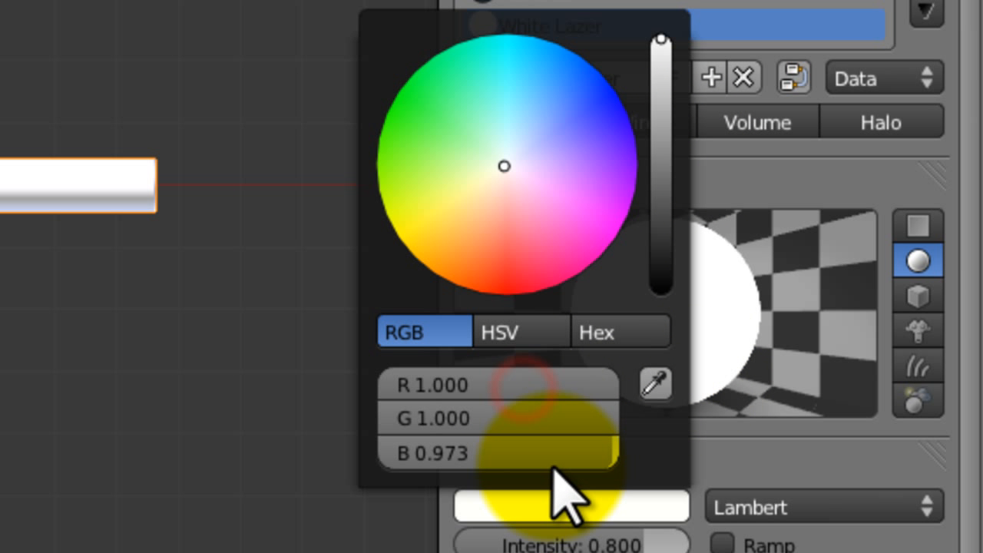
Set the White Lazer material's diffuse color to pure white and remove the blade's other material slots, including Handle1.
left_click_drag(554, 456, 888, 417)
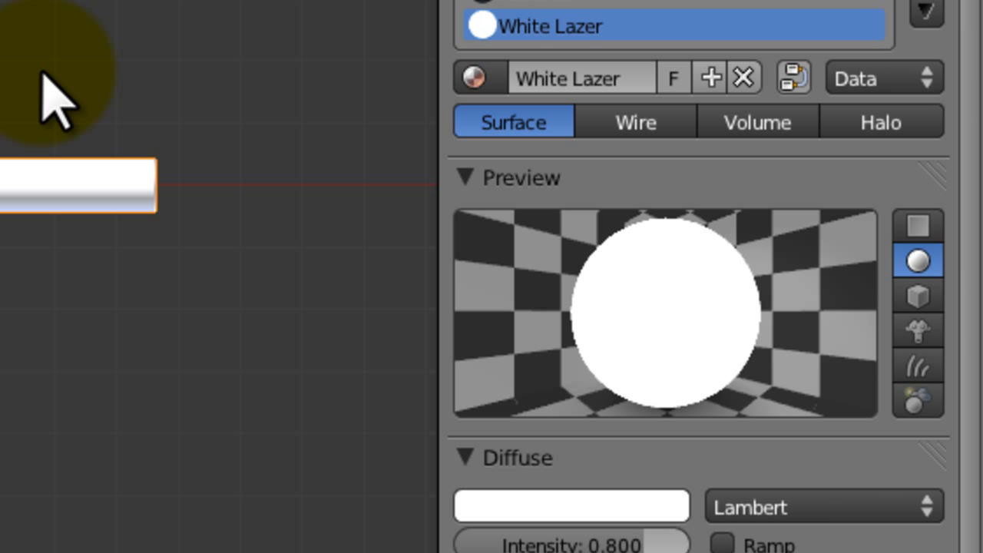
mouse_move(977, 351)
left_mouse_down()
mouse_move(979, 393)
mouse_move(979, 1)
left_mouse_up()
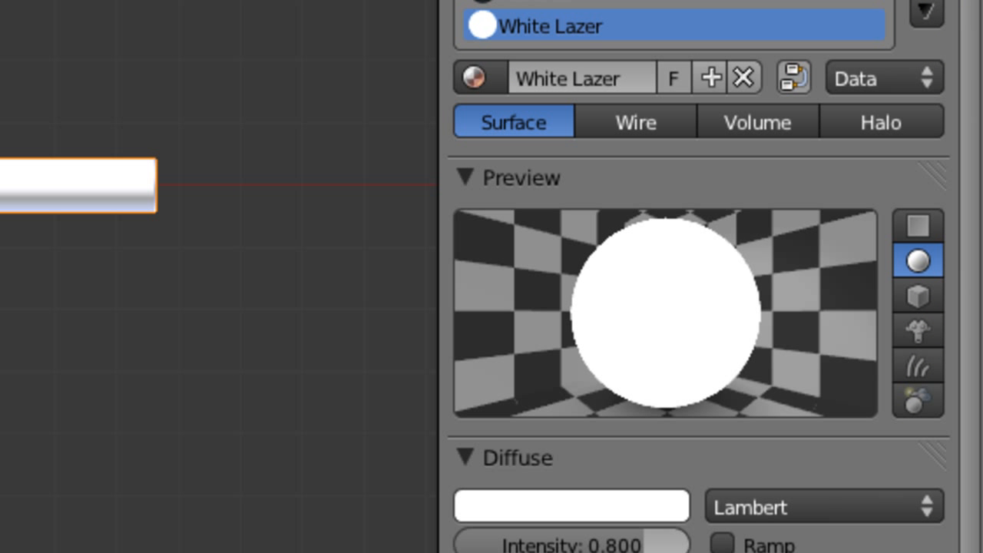
left_click(531, 3)
left_click(922, 0)
left_click(744, 0)
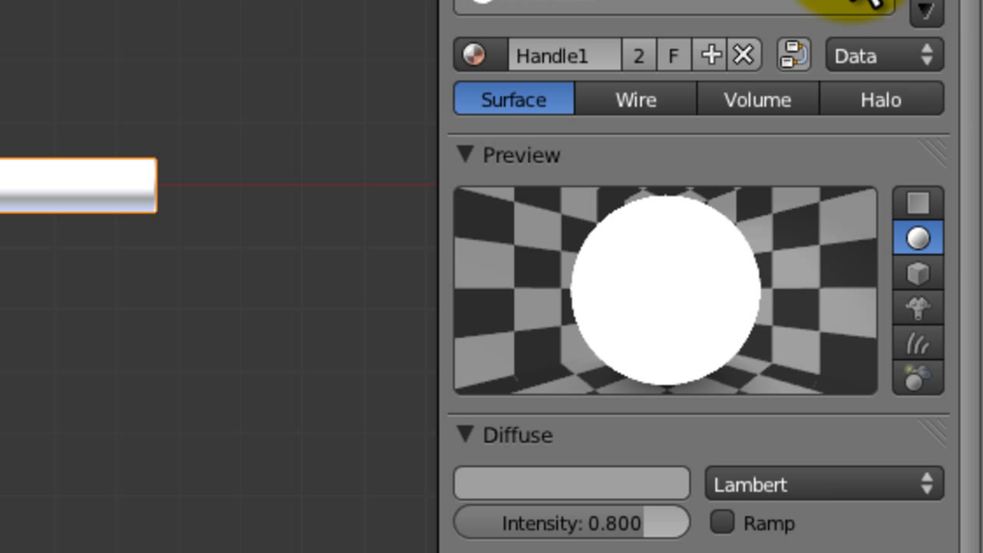
left_click(929, 0)
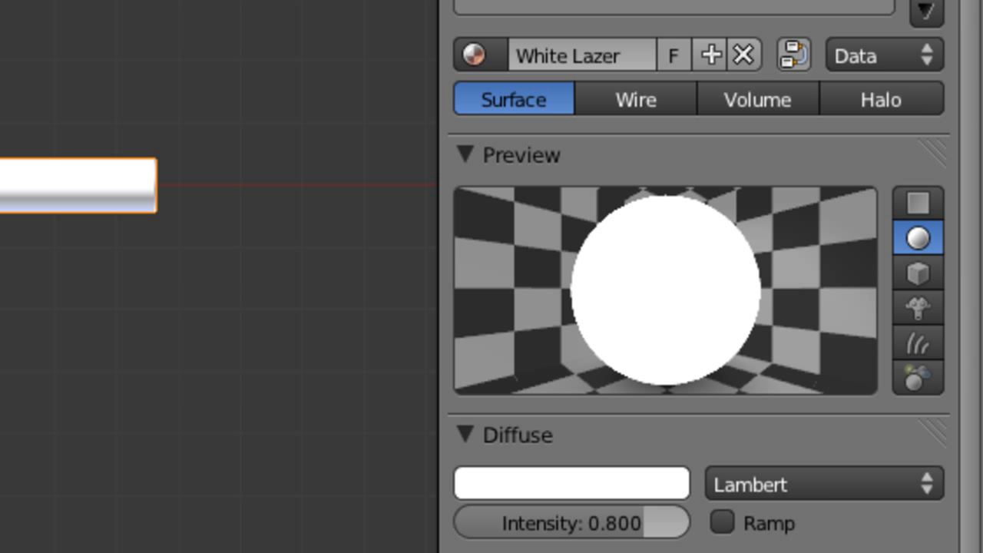
Show the first layer and rename the green saber object to LightSaber.
key("1")
right_click(15, 186)
key("n")
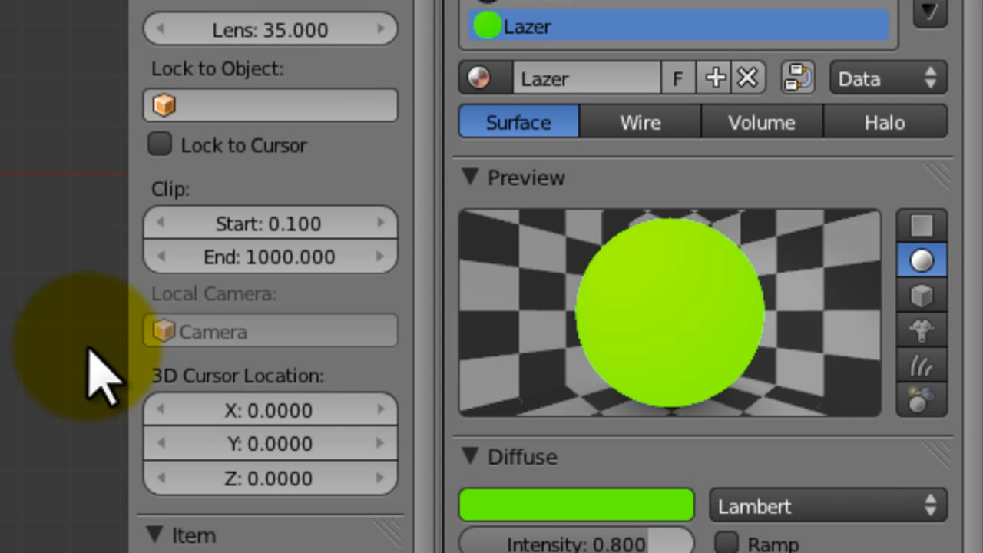
left_click(913, 438)
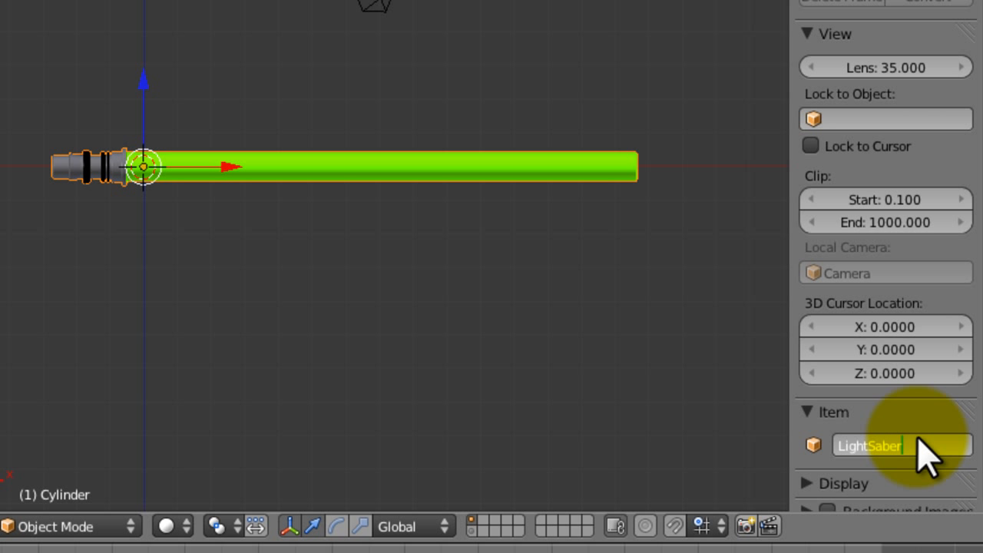
key("Return")
Rename the white blade on the second layer to WhiteGlow and save the file over the existing one.
left_click(474, 529)
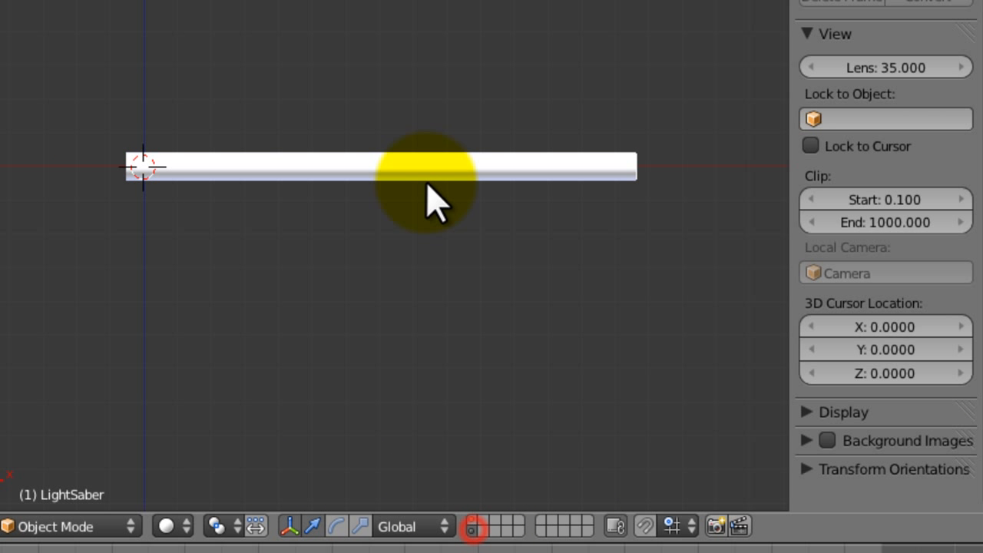
right_click(425, 163)
left_click(907, 442)
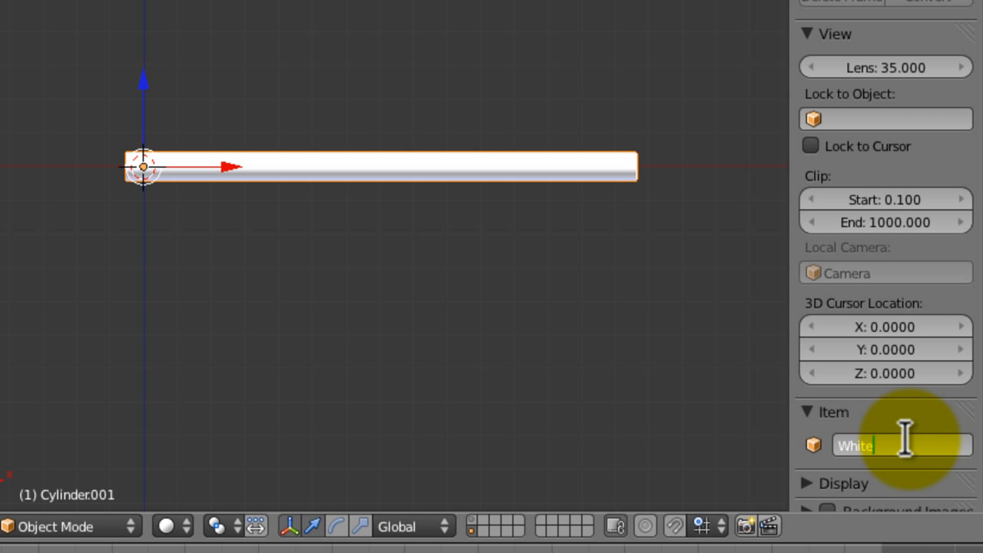
key("Return")
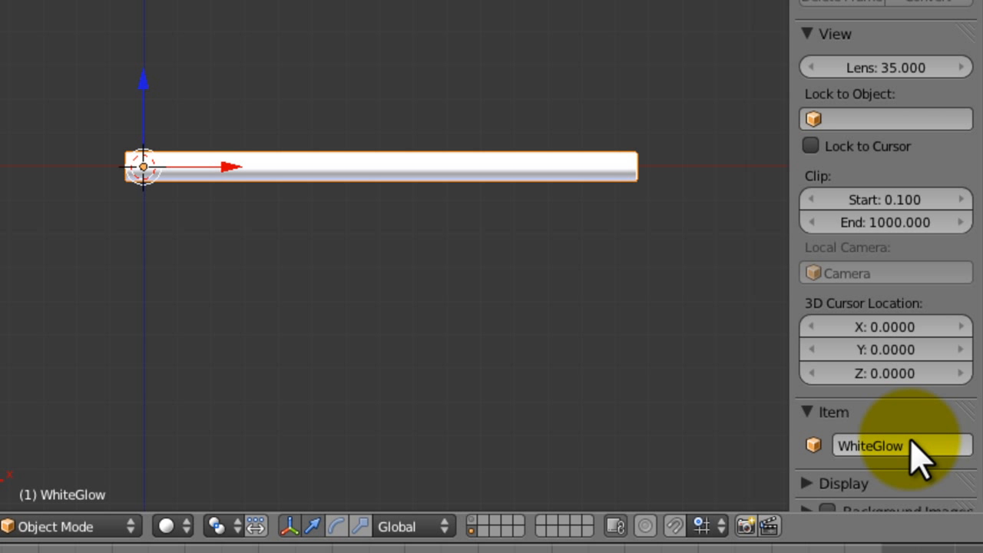
key("ctrl+s")
left_click(684, 359)
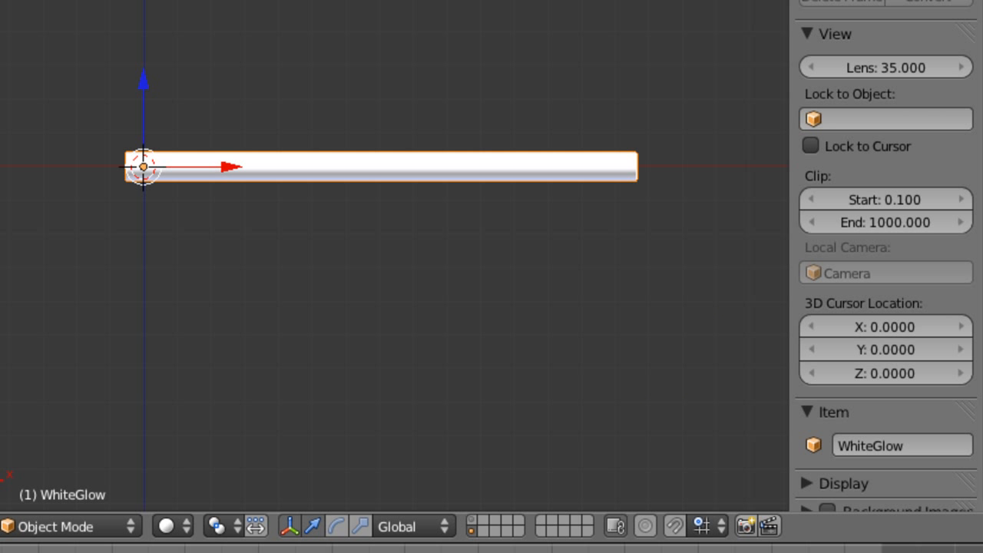
key("ctrl+Left")
key("ctrl+Right")
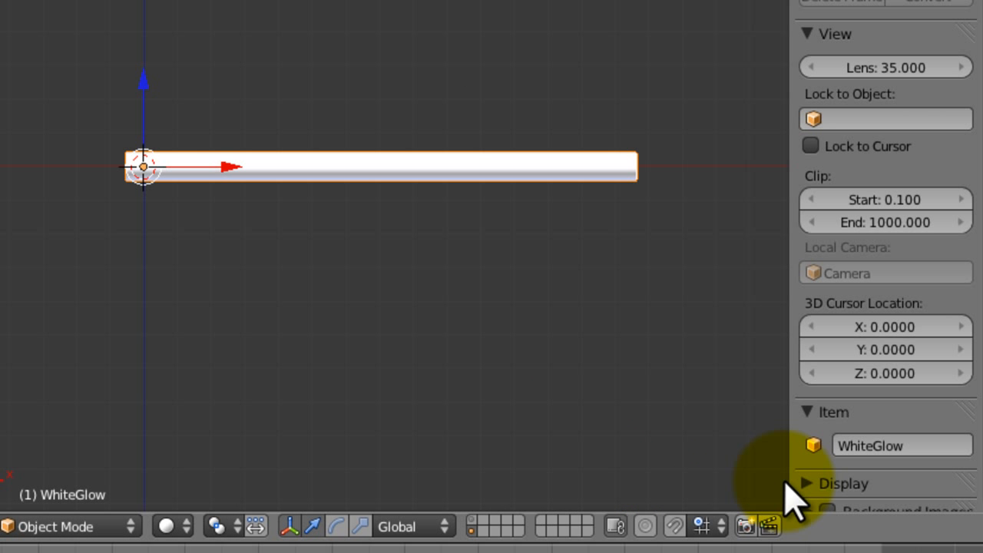
key("ctrl+Right")
key("ctrl+Left")
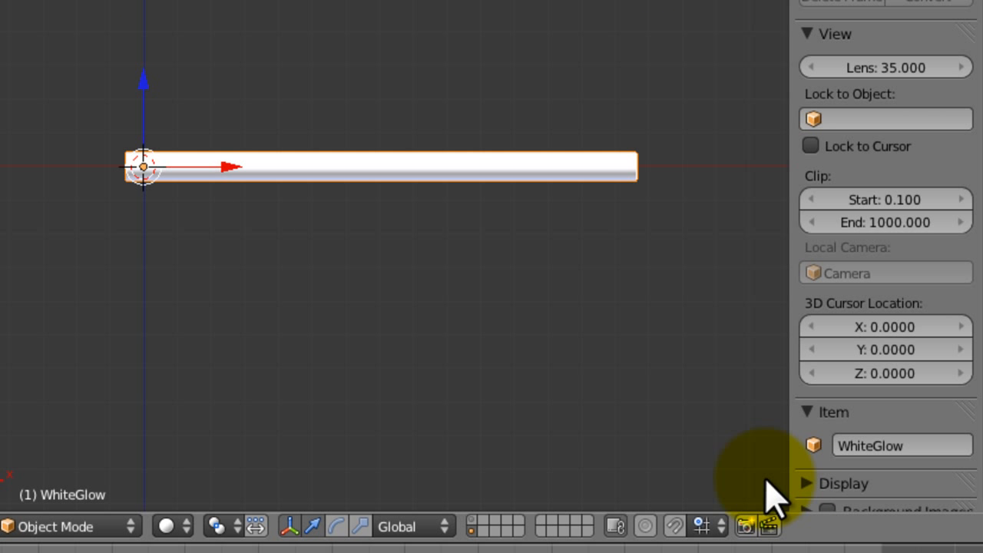
Add a plane on the first layer and move it down along Z to just below the lightsaber.
left_click(473, 522)
key("a")
middle_click_drag(369, 211, 578, 208, "shift")
key("a")
middle_click_drag(430, 160, 426, 337, "ctrl")
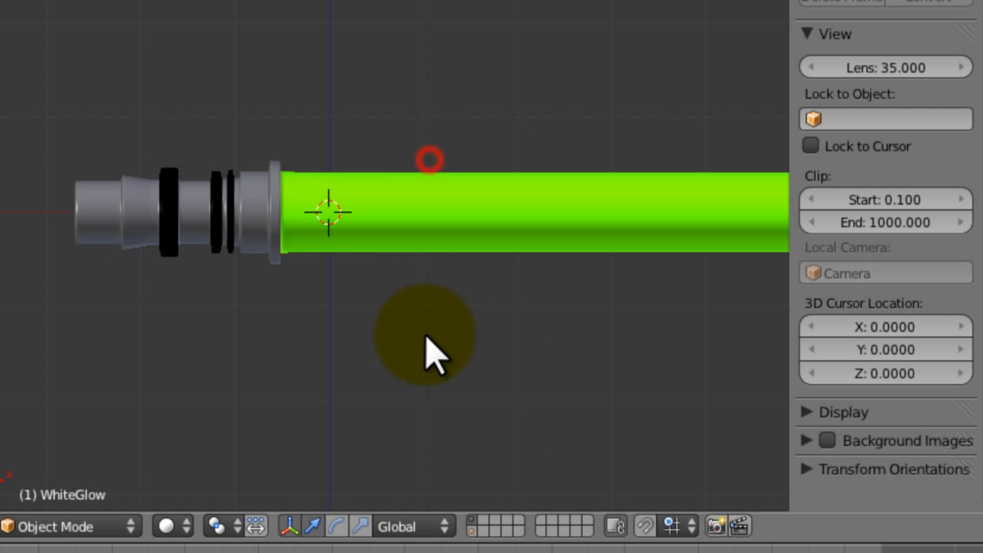
middle_click_drag(401, 285, 389, 288, "shift")
key("ctrl+a")
key("shift+a")
mouse_move(435, 271)
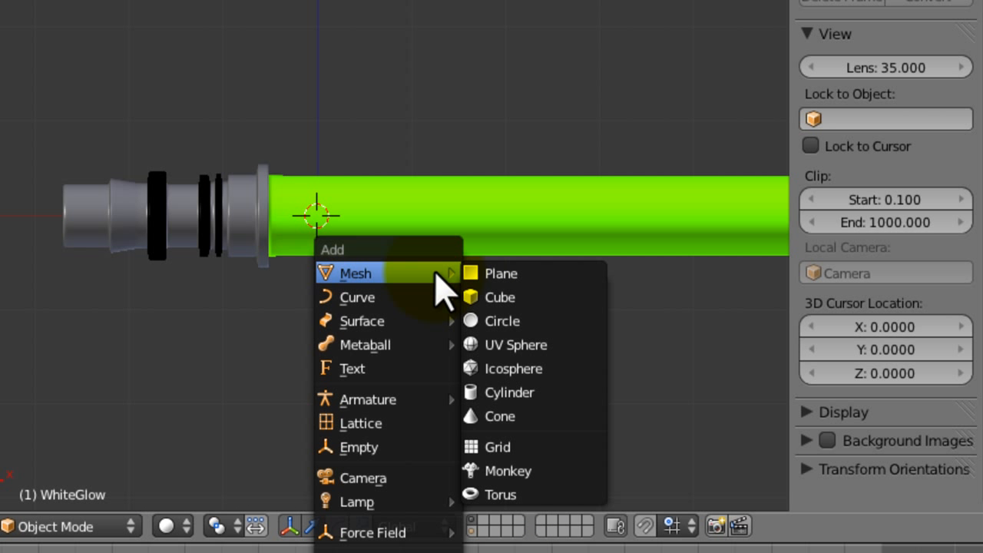
left_click(492, 273)
key("g")
key("z")
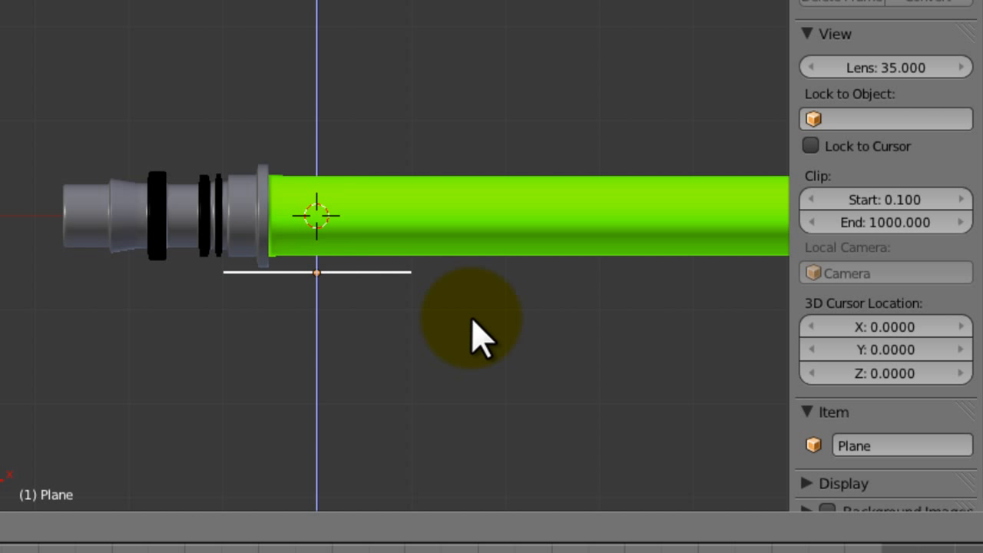
left_click(471, 320)
Shift the plane along X under the saber and scale it up to about 105 units across.
middle_click_drag(470, 317, 426, 79, "ctrl")
middle_click_drag(448, 185, 400, 11, "ctrl")
middle_click_drag(439, 67, 278, 163, "shift")
key("s")
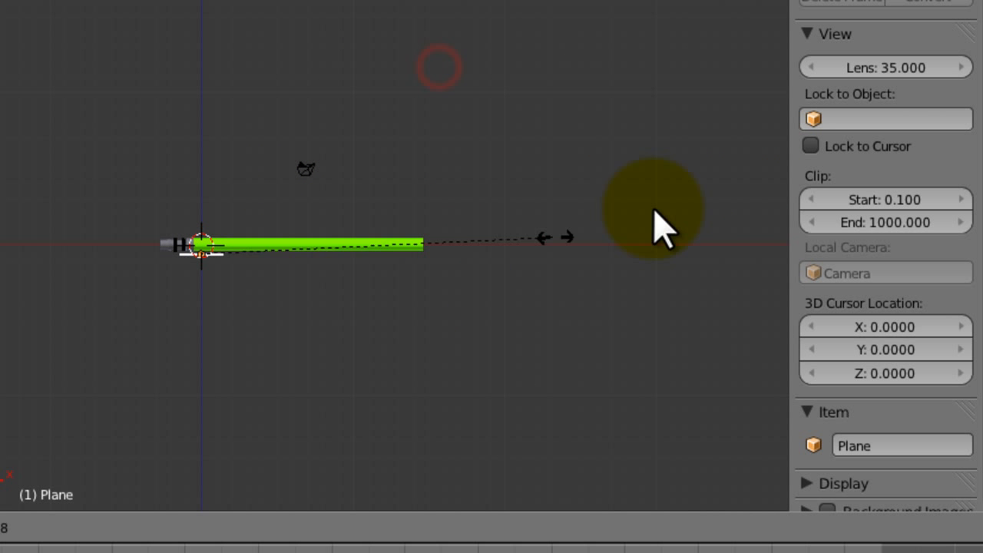
left_click(510, 154)
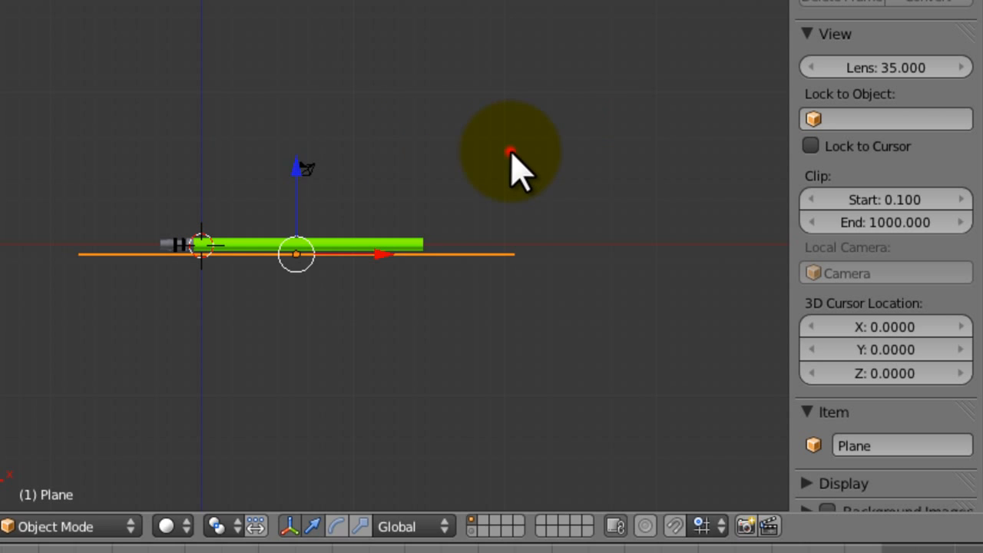
key("s")
left_click(448, 141)
Raise the plane slightly in front view until it sits right beneath the widest ring of the saber handle.
middle_click_drag(412, 145, 517, 201)
key("KP_1")
middle_click_drag(517, 204, 579, 89, "shift")
middle_click_drag(341, 160, 432, 2, "ctrl")
middle_click_drag(441, 210, 453, 77, "ctrl")
middle_click_drag(457, 143, 454, 70, "ctrl")
middle_click_drag(448, 224, 434, 151, "ctrl")
middle_click_drag(439, 205, 419, 7, "ctrl")
middle_click_drag(428, 200, 401, 86, "shift")
middle_click_drag(397, 130, 463, 0, "shift")
scroll(461, 49, "up", 4)
key("g")
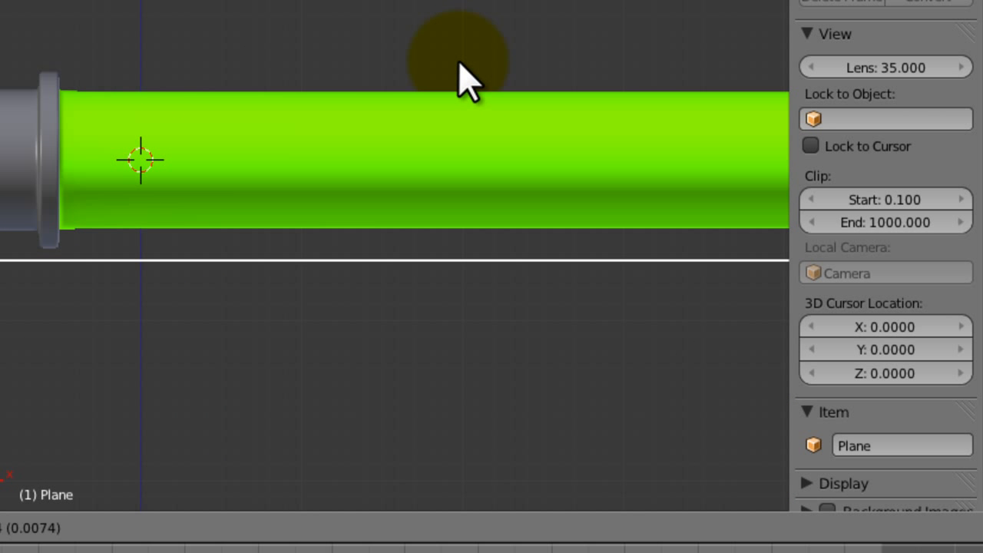
left_click(455, 52)
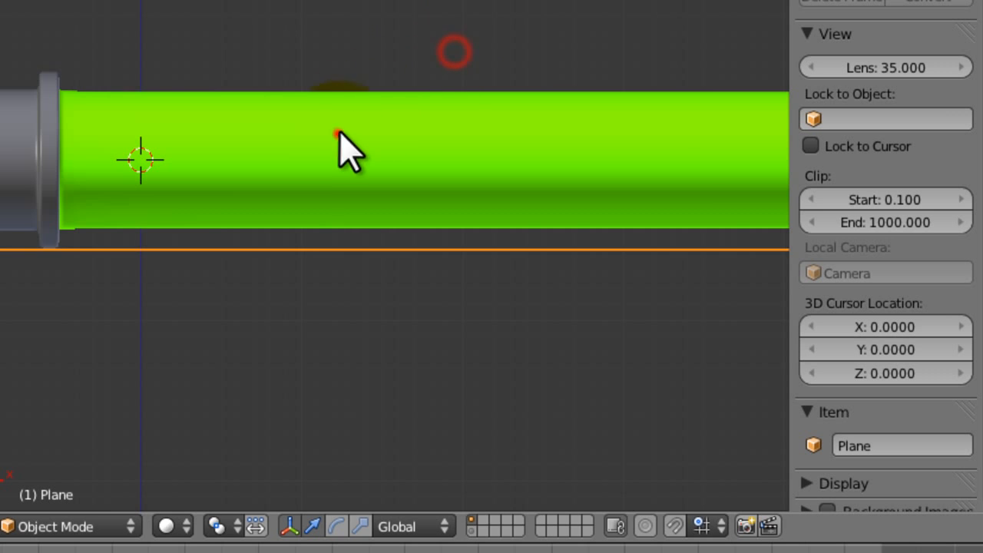
middle_click_drag(338, 133, 670, 34, "shift")
middle_click_drag(505, 49, 456, 61, "shift")
scroll(455, 62, "down", 1)
key("KP_1")
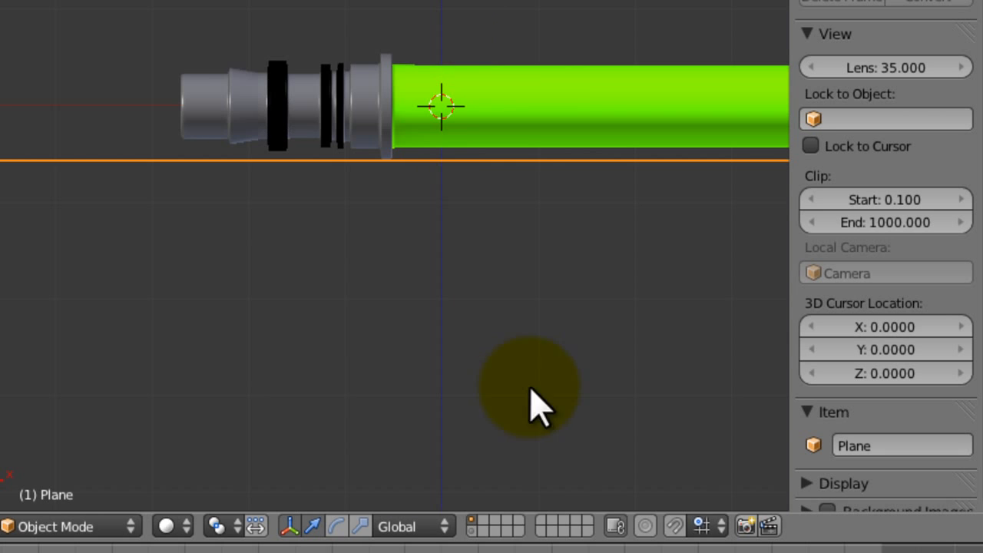
Show the second layer together with the first and add both saber objects to the selection.
left_click(473, 531)
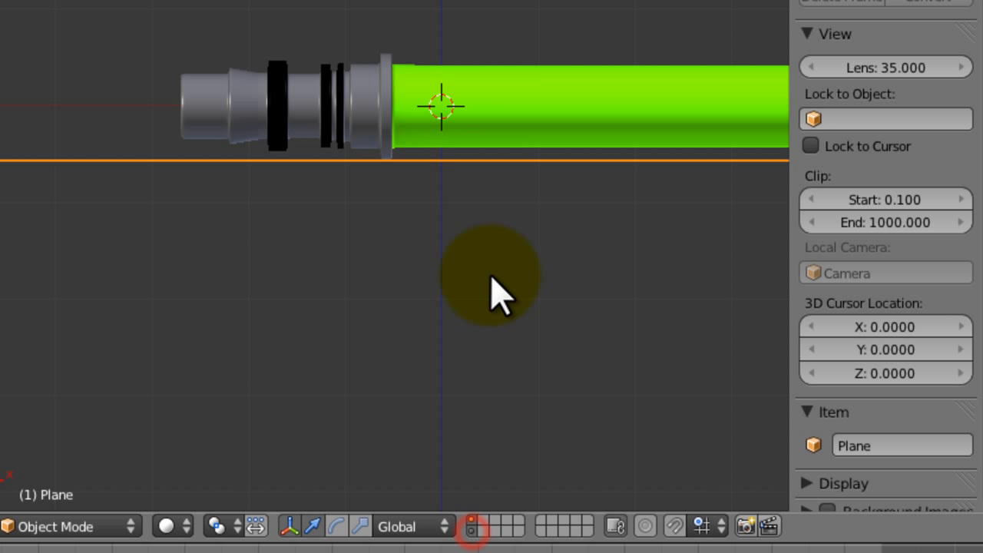
middle_click_drag(476, 281, 379, 332, "shift")
mouse_move(386, 328)
middle_mouse_down("ctrl")
mouse_move(436, 125)
mouse_move(431, 90)
middle_mouse_up("ctrl")
key("z")
key("KP_1")
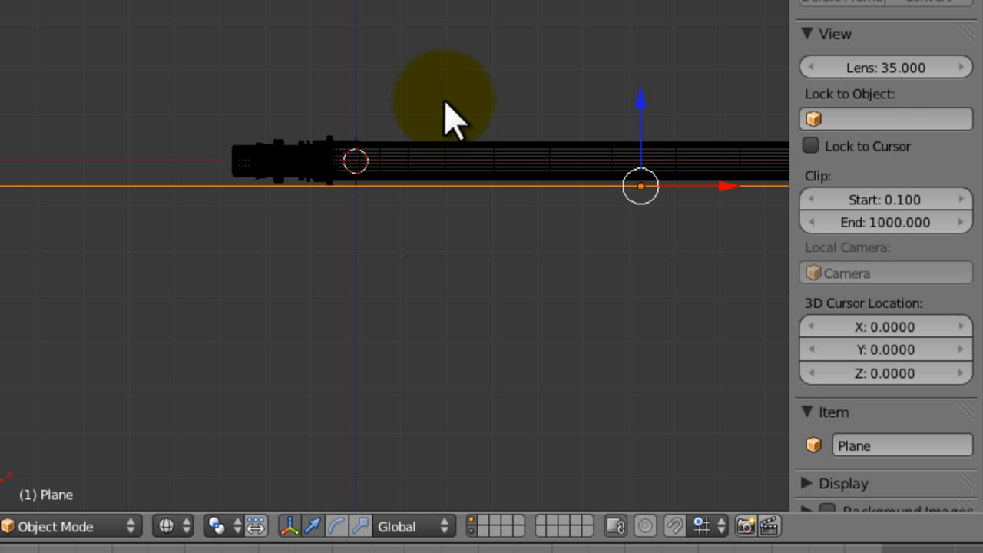
key("z")
middle_click_drag(469, 136, 391, 203, "shift")
key("b")
left_click_drag(401, 190, 361, 245)
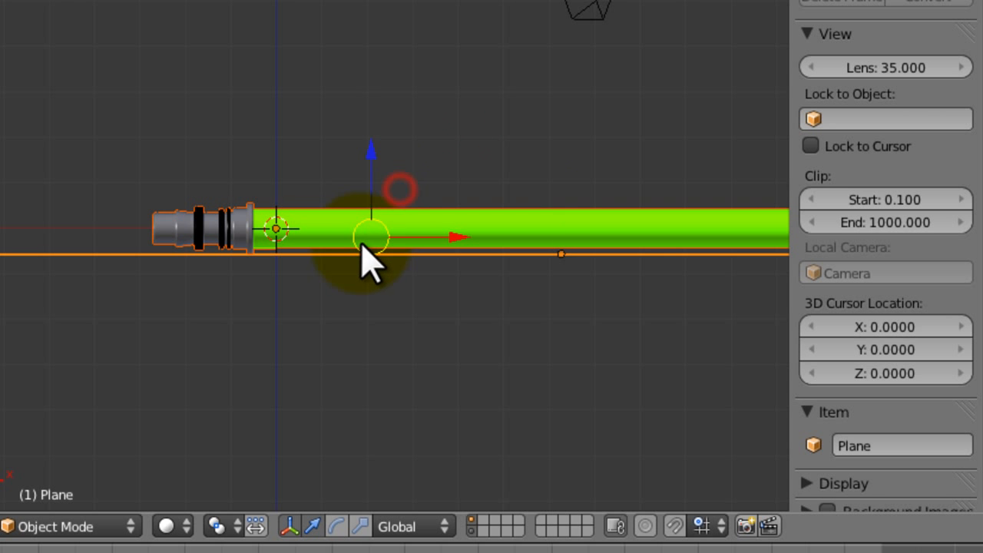
key("z")
mouse_move(373, 248)
middle_mouse_down()
mouse_move(314, 256)
mouse_move(351, 161)
middle_mouse_up()
key("z")
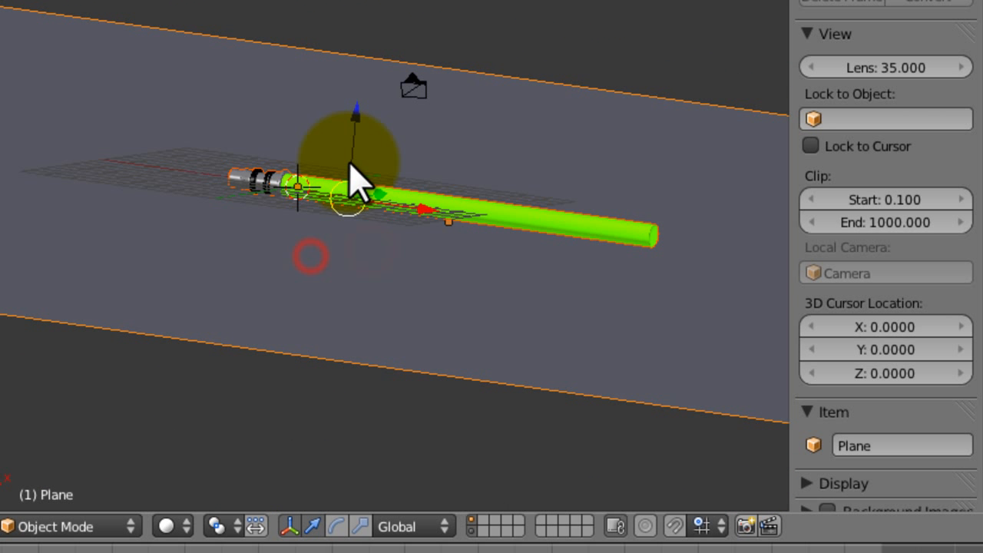
key("KP_1")
key("r")
right_click(394, 148)
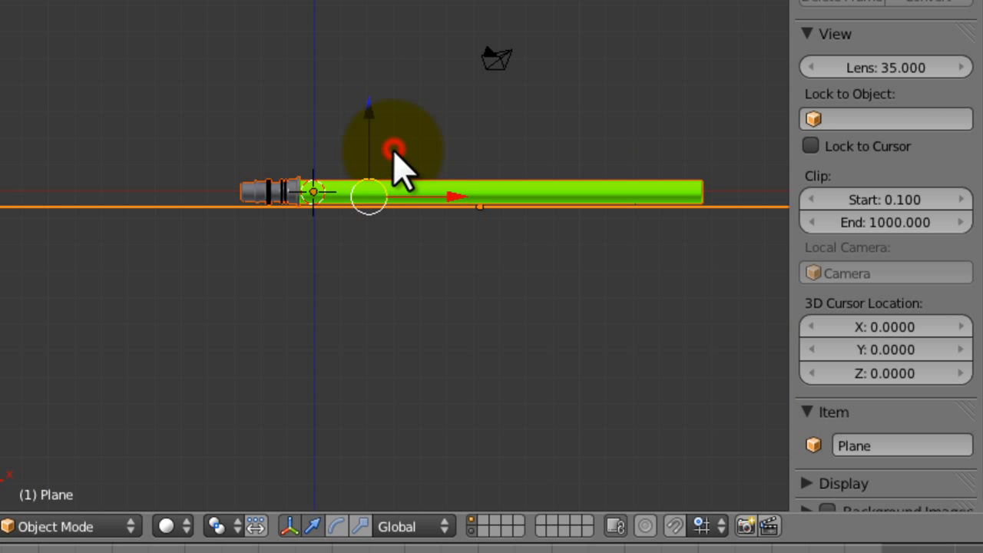
Remove the plane from the selection and show the handle's underside in wireframe.
key("b")
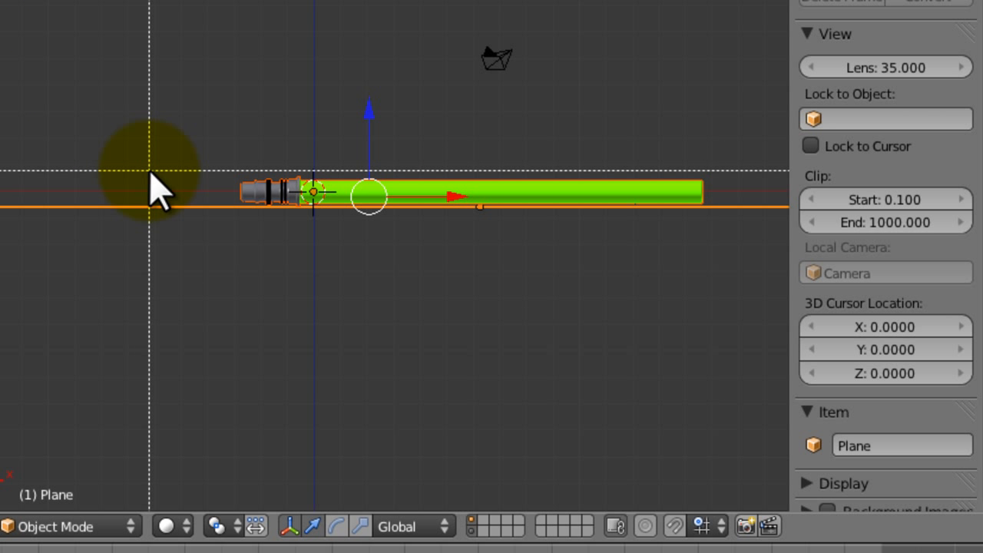
middle_click_drag(129, 190, 105, 225)
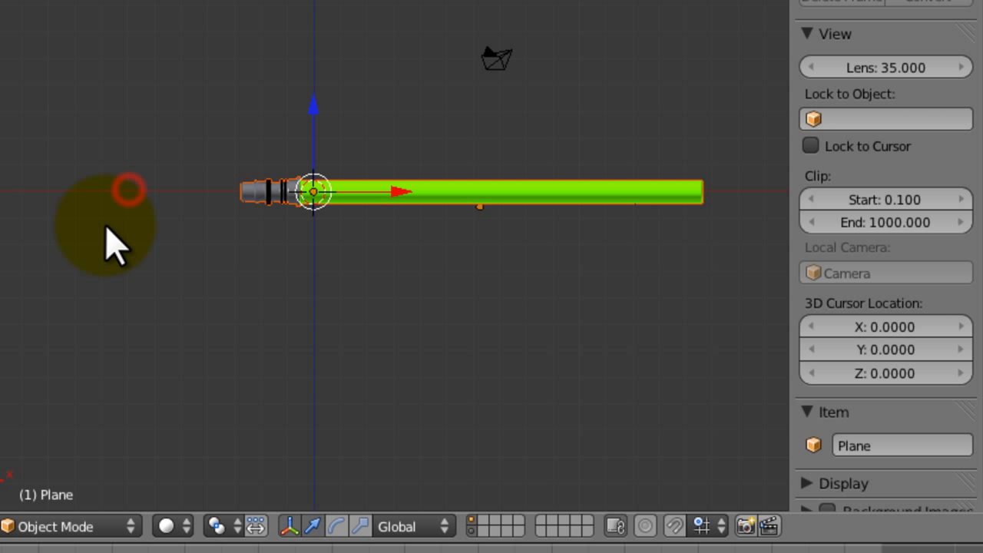
middle_click_drag(317, 233, 298, 302, "shift")
middle_click_drag(231, 244, 417, 325, "shift")
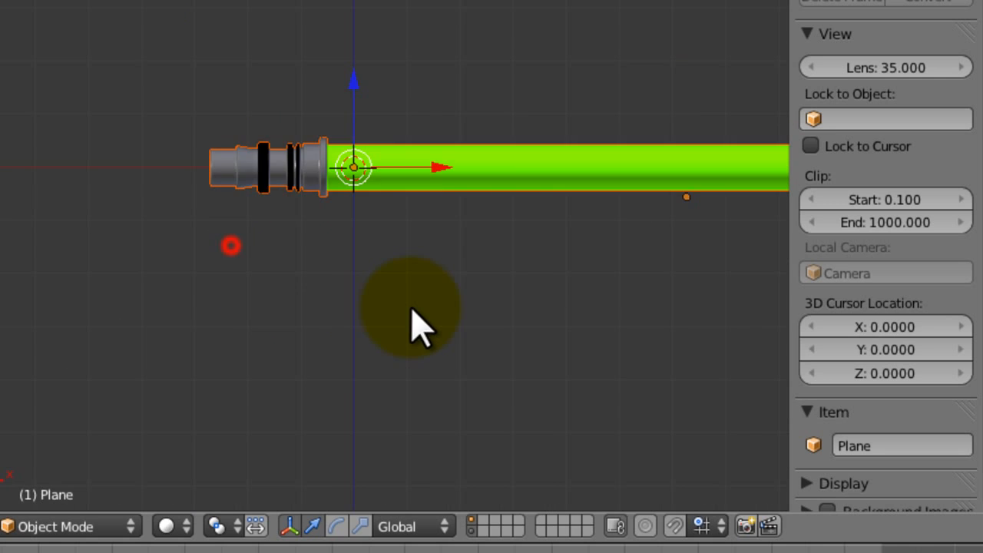
key("z")
middle_click_drag(434, 286, 466, 410, "ctrl")
middle_click_drag(368, 272, 530, 327, "shift")
middle_click_drag(476, 152, 371, 266, "shift")
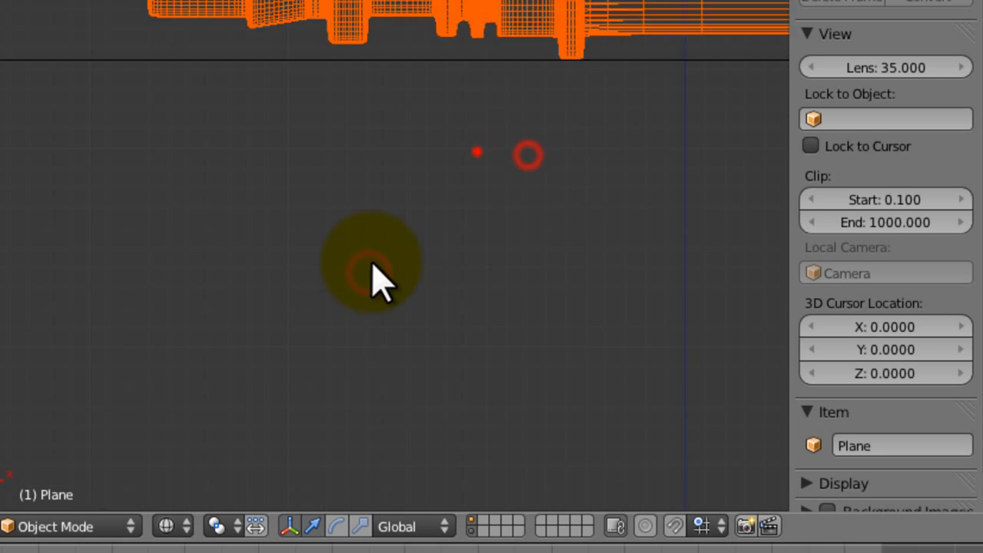
middle_click_drag(435, 187, 430, 354, "ctrl")
Tilt the selected saber in front view with small rotations until two handle rings rest on the plane, then restore solid shading.
key("r")
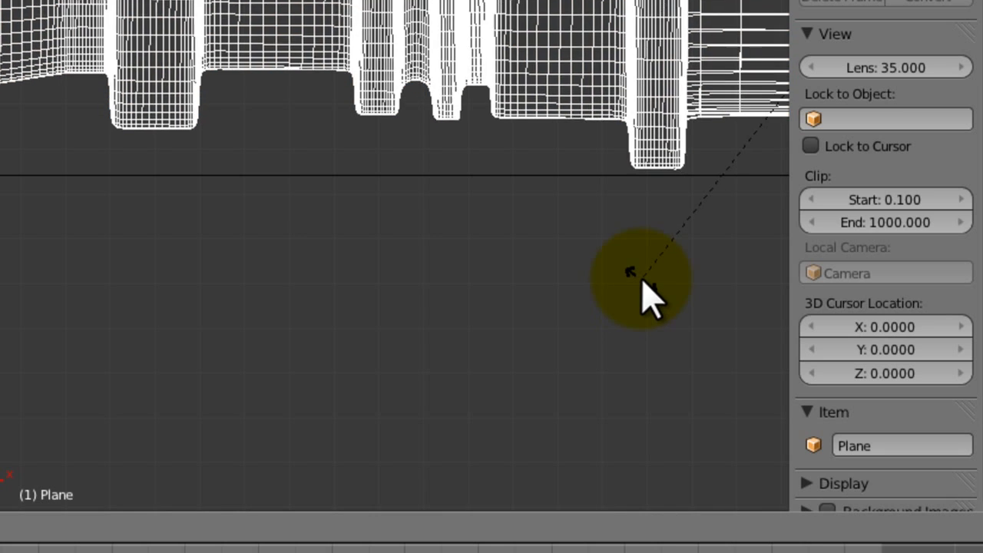
left_click(655, 305)
key("g")
key("y")
left_click(655, 298)
key("r")
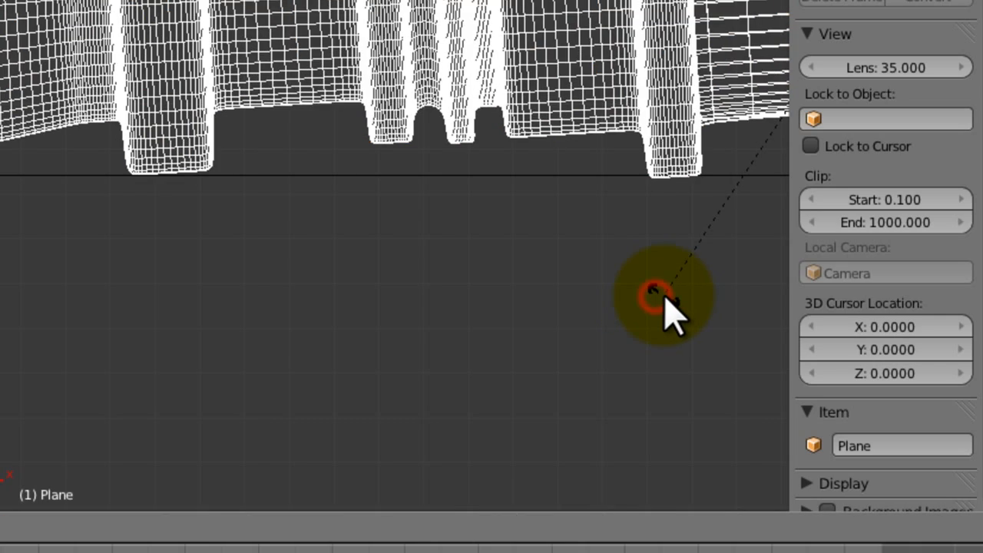
left_click(665, 300)
key("r")
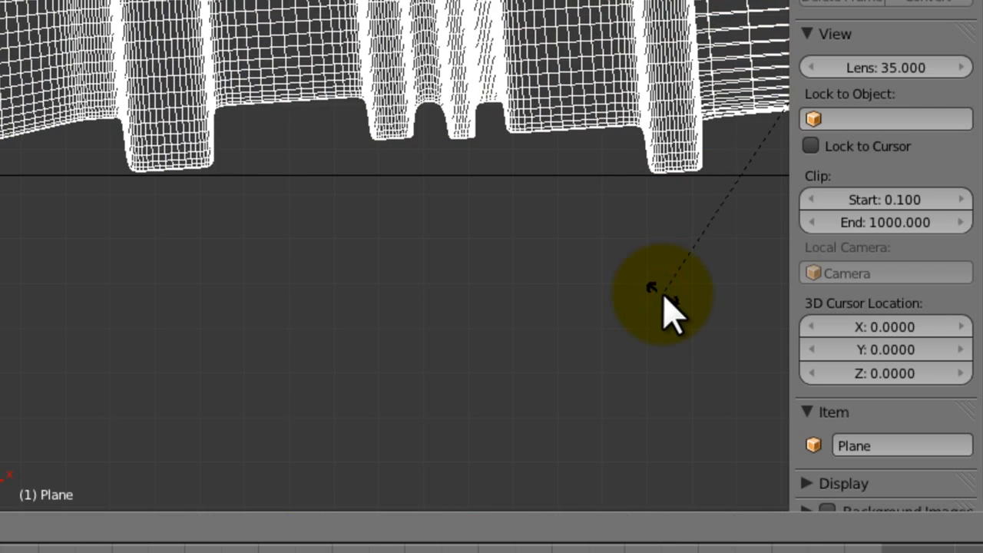
left_click(664, 306)
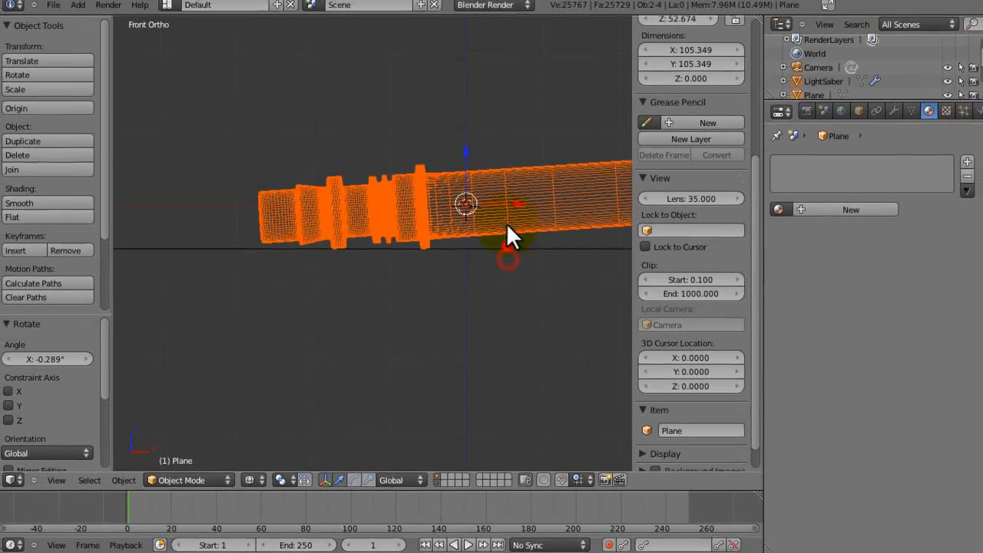
mouse_move(464, 268)
middle_mouse_down()
mouse_move(499, 277)
mouse_move(458, 276)
mouse_move(426, 252)
mouse_move(407, 202)
mouse_move(430, 261)
mouse_move(452, 259)
mouse_move(419, 216)
mouse_move(397, 226)
mouse_move(470, 219)
mouse_move(510, 230)
mouse_move(503, 250)
mouse_move(415, 228)
mouse_move(382, 272)
mouse_move(348, 286)
mouse_move(473, 223)
mouse_move(455, 235)
middle_mouse_up()
key("z")
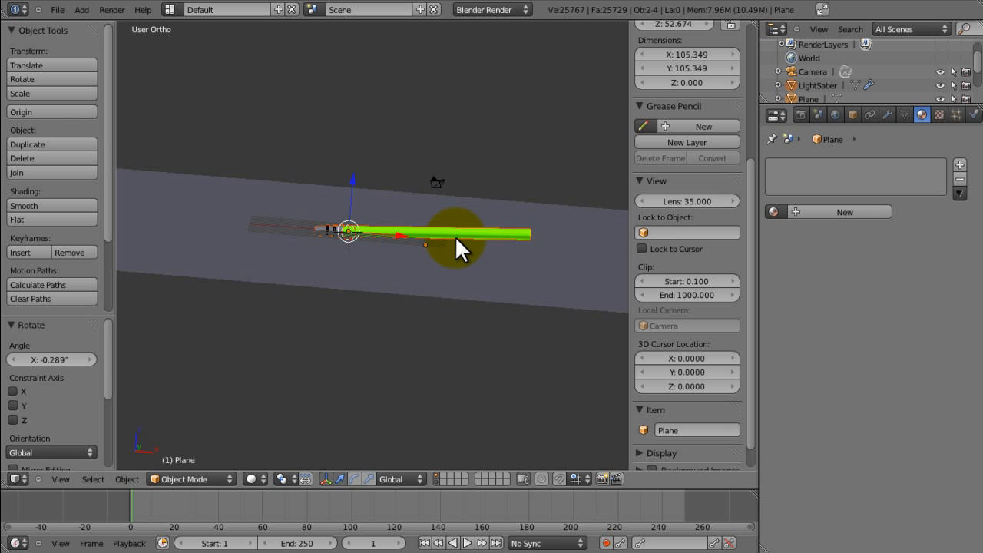
key("KP_1")
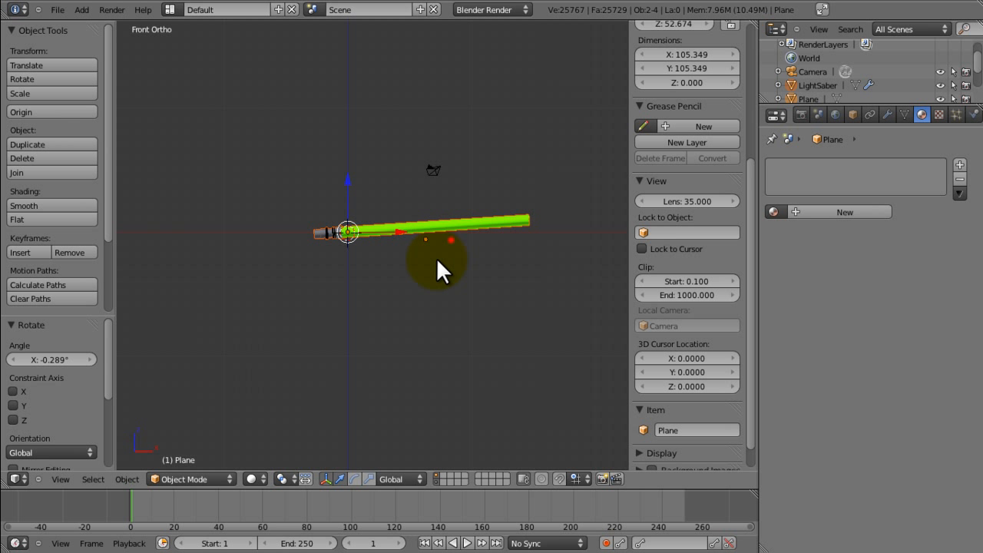
Clear the selection and compare the two layers, ending with only the layer holding the green saber and plane shown.
middle_click_drag(436, 257, 397, 302)
middle_click_drag(465, 290, 515, 275)
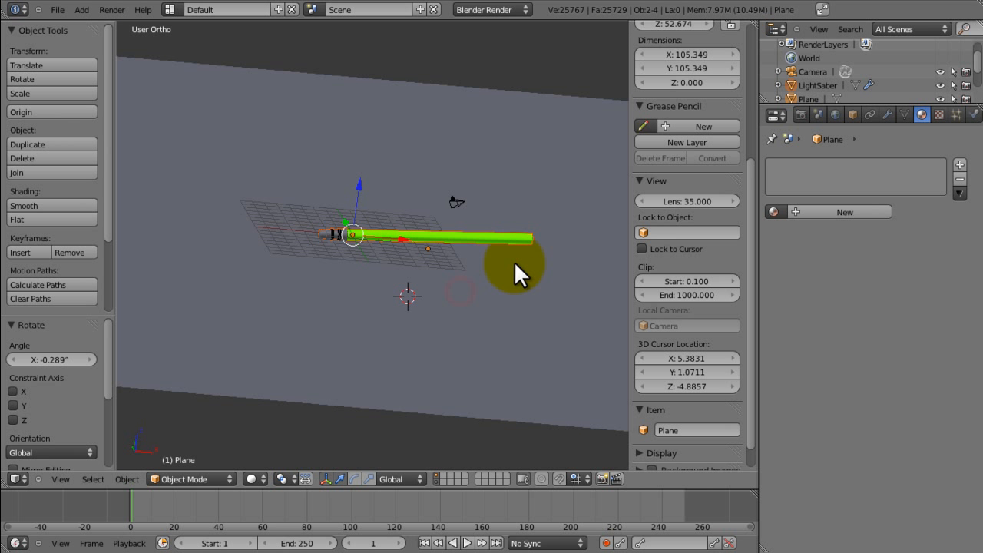
key("a")
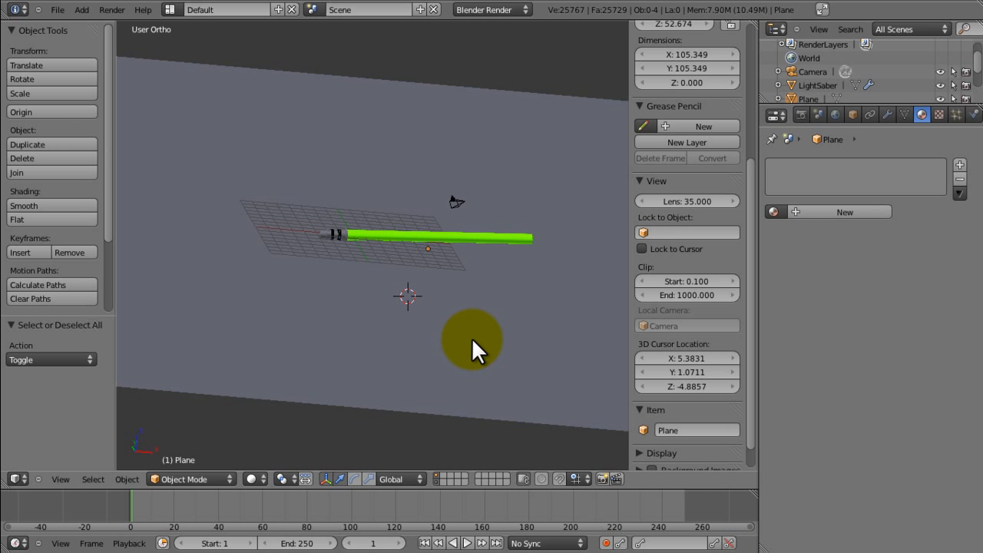
left_click(437, 477)
left_click(436, 473)
left_click(437, 479)
left_click(438, 475)
left_click(437, 479)
left_click(438, 475)
left_click(437, 478)
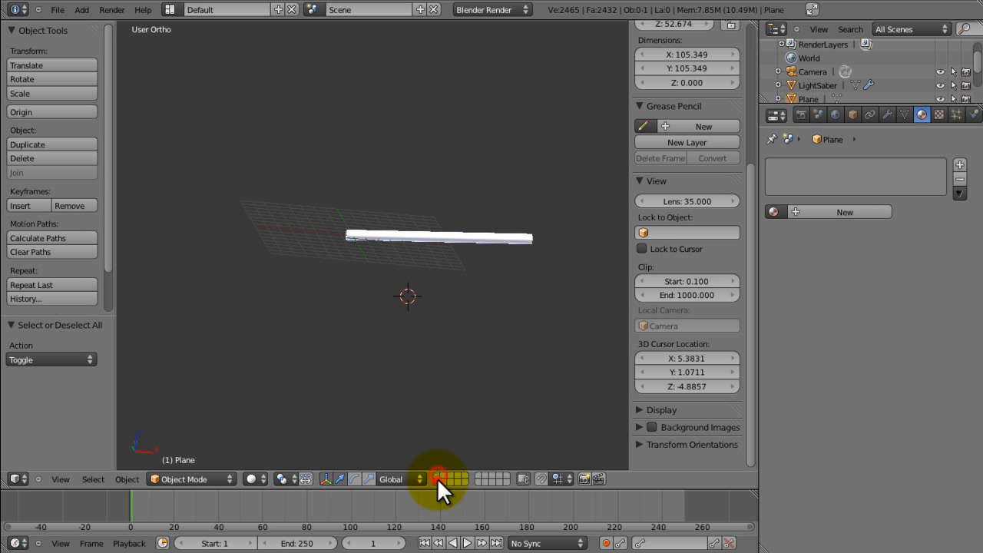
left_click(437, 477)
left_click(437, 474)
left_click(437, 472)
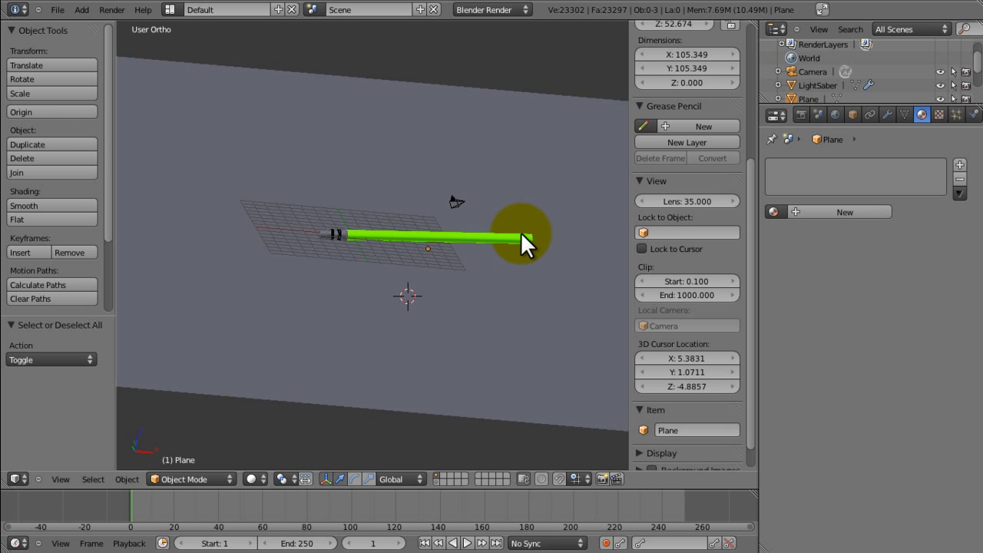
Save the file and check the saber's fit on the plane from the front and at an angle.
left_click(435, 478)
left_click(435, 474)
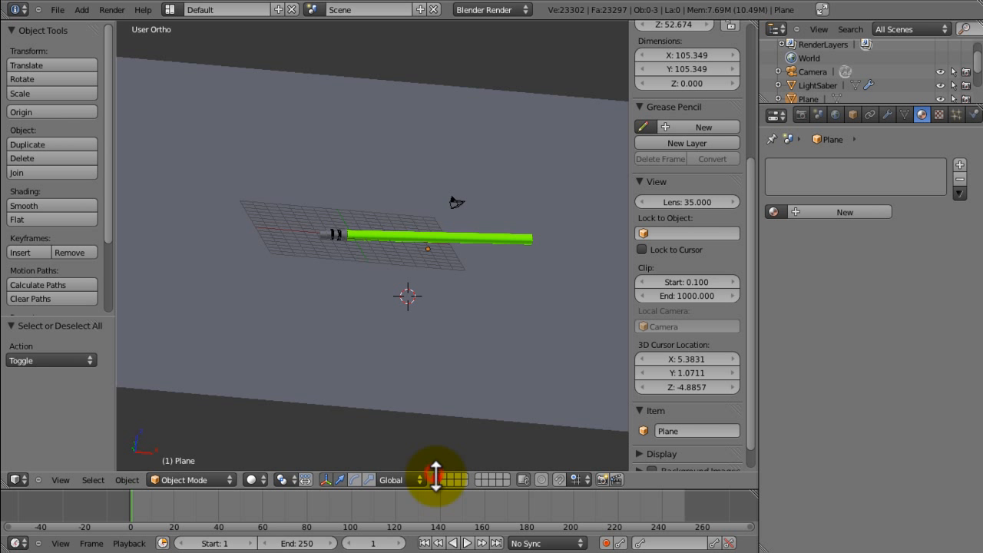
key("KP_1")
key("ctrl+s")
left_click(447, 375)
middle_click_drag(447, 373, 406, 295)
key("KP_1")
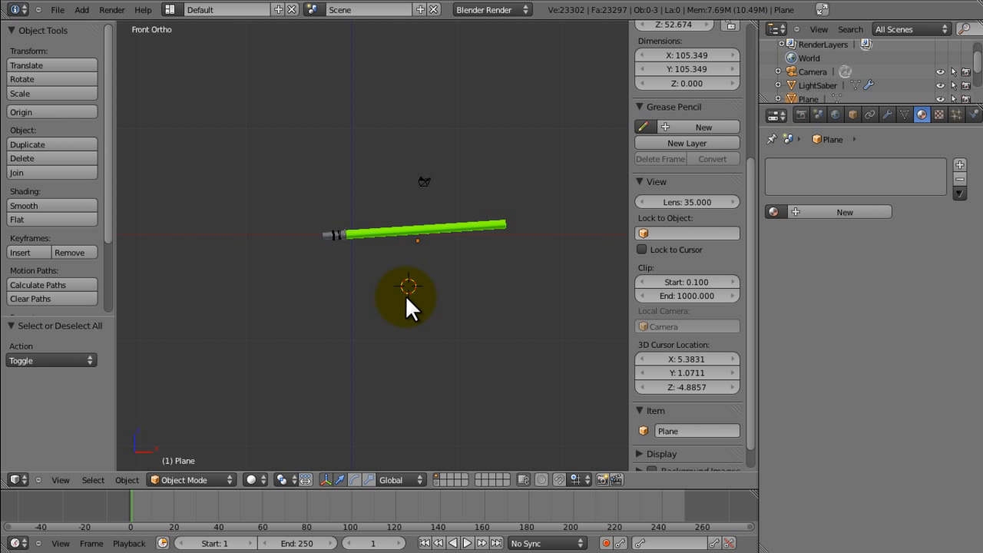
middle_click_drag(429, 253, 377, 335)
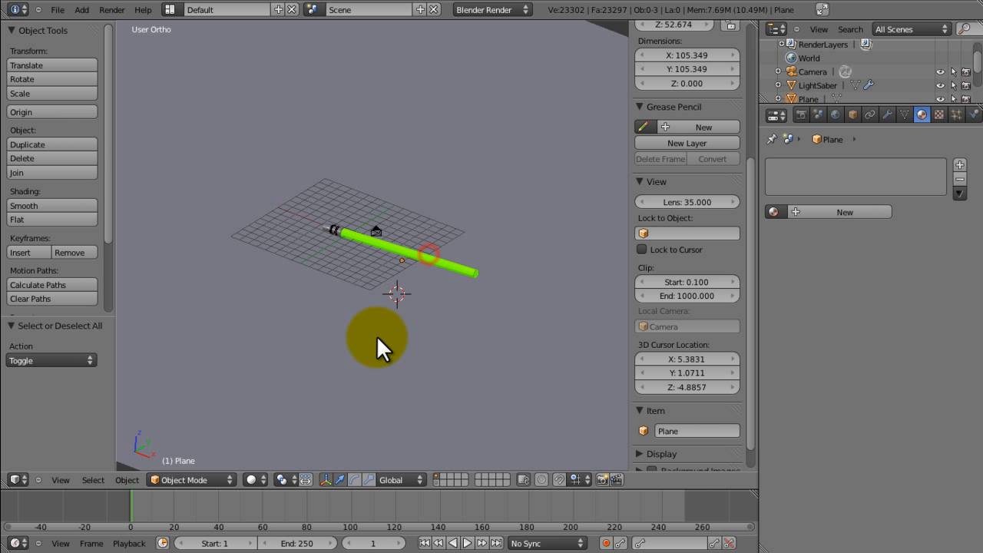
Select the ground plane and turn on its Wire display option.
left_click(376, 336)
left_click(853, 115)
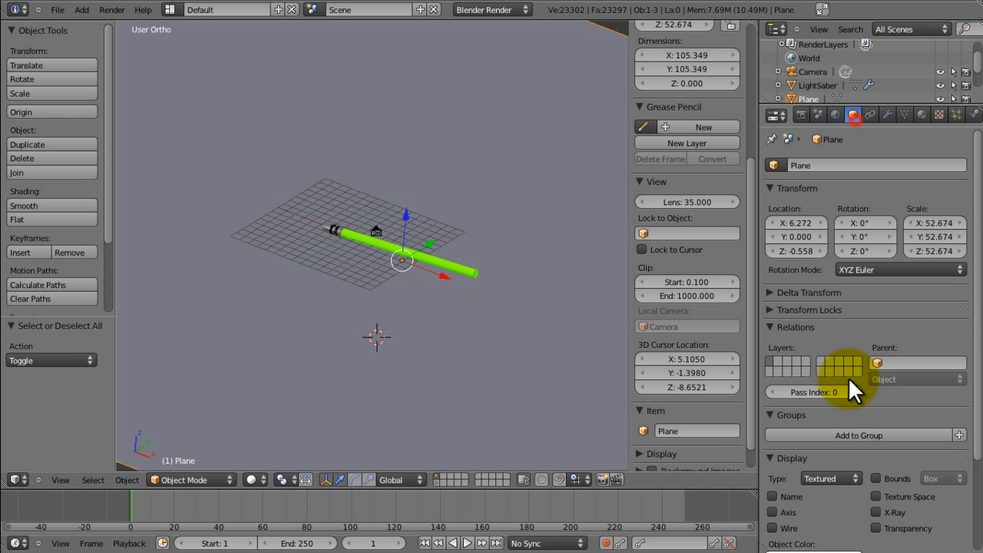
left_click(773, 529)
middle_click_drag(501, 400, 390, 255)
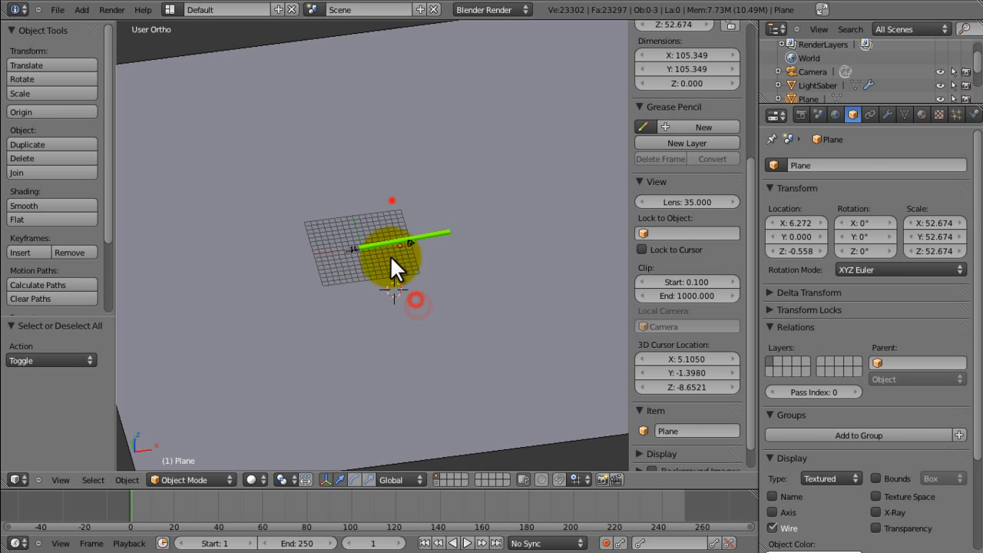
Select the LightSaber object, turn on its Wire display option and deselect it to show the mesh density.
scroll(390, 255, "up", 6)
right_click(371, 265)
left_click(773, 529)
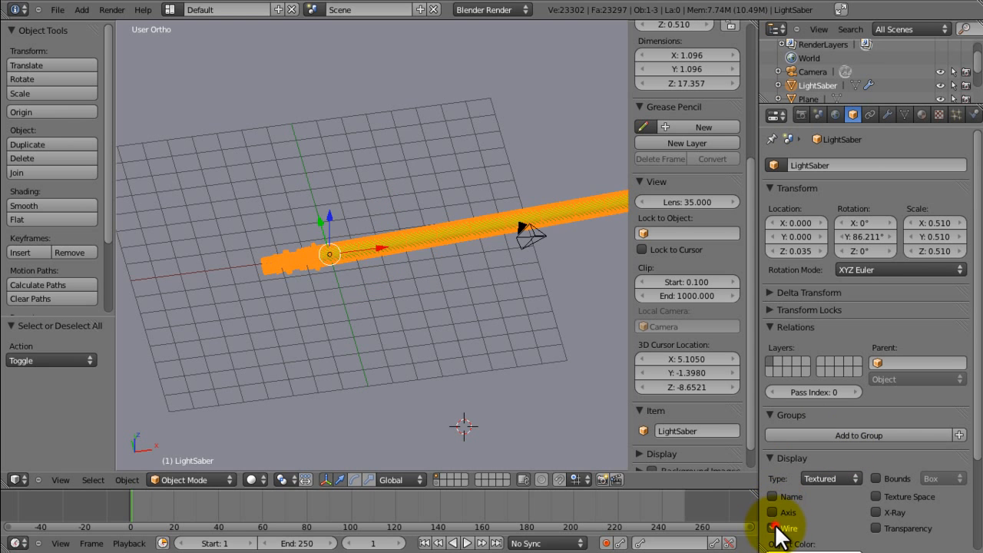
key("shift+z")
key("shift+z")
middle_click_drag(438, 323, 466, 407)
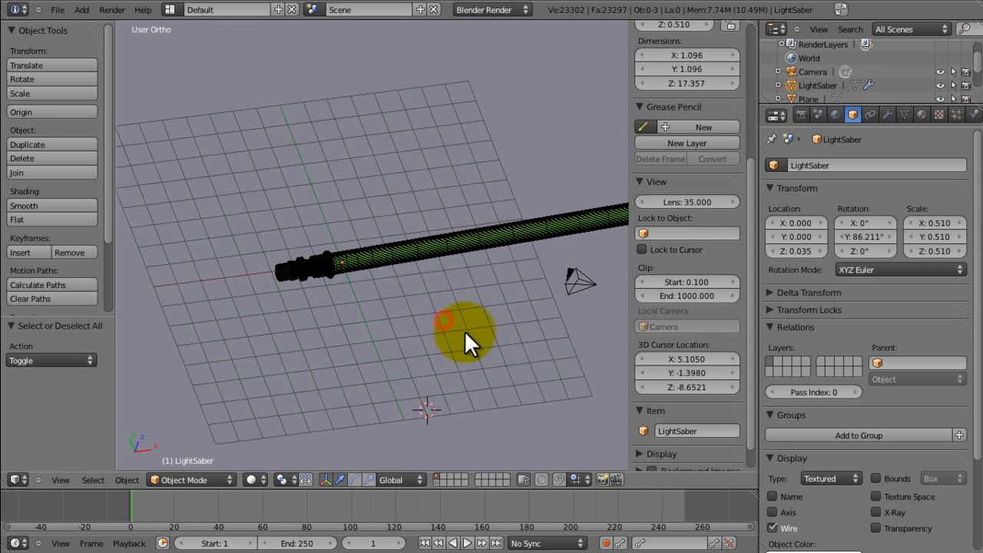
scroll(466, 407, "up", 3)
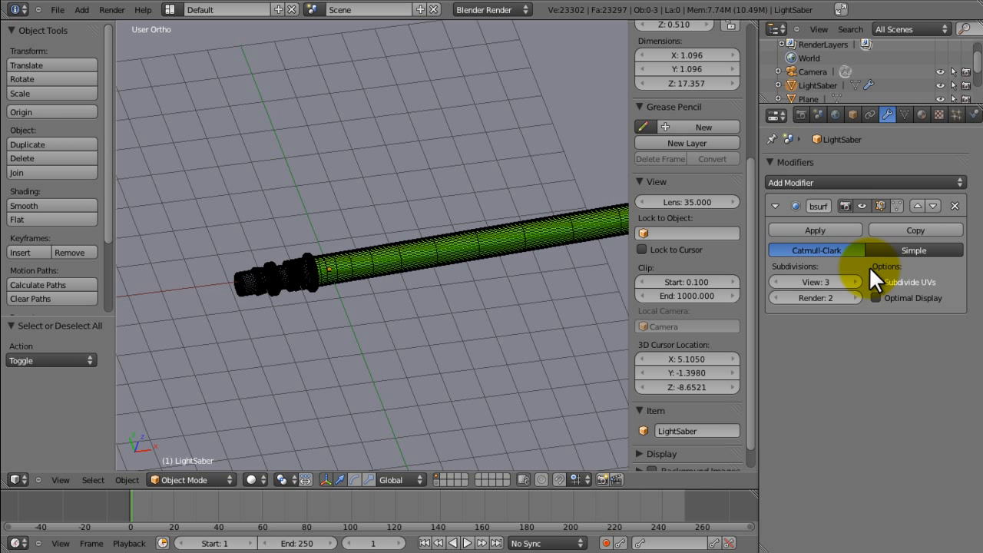
Enable Optimal Display on the LightSaber's subdivision surface modifier and inspect the wires on the handle up close.
left_click(877, 297)
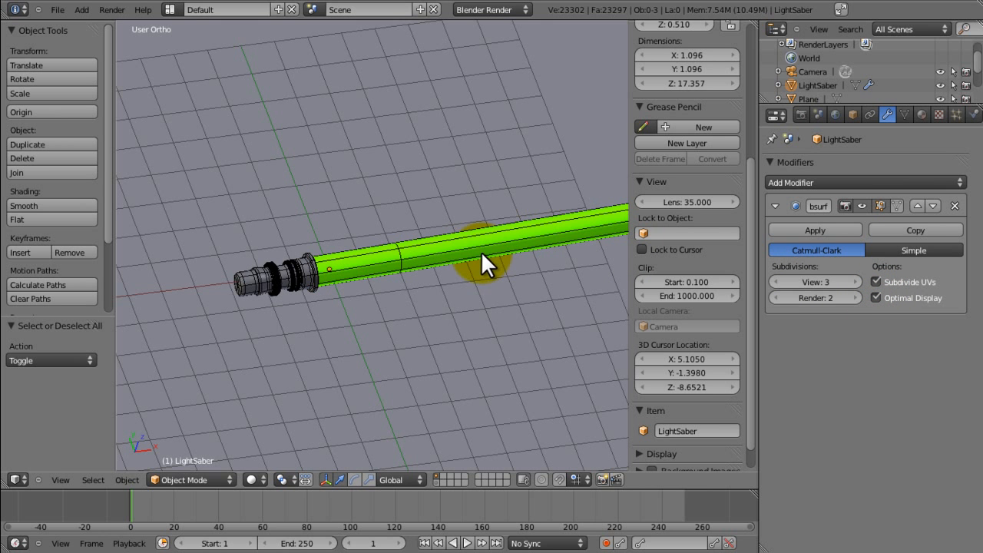
middle_click_drag(454, 238, 360, 274)
scroll(358, 274, "up", 3)
middle_click_drag(323, 305, 393, 300)
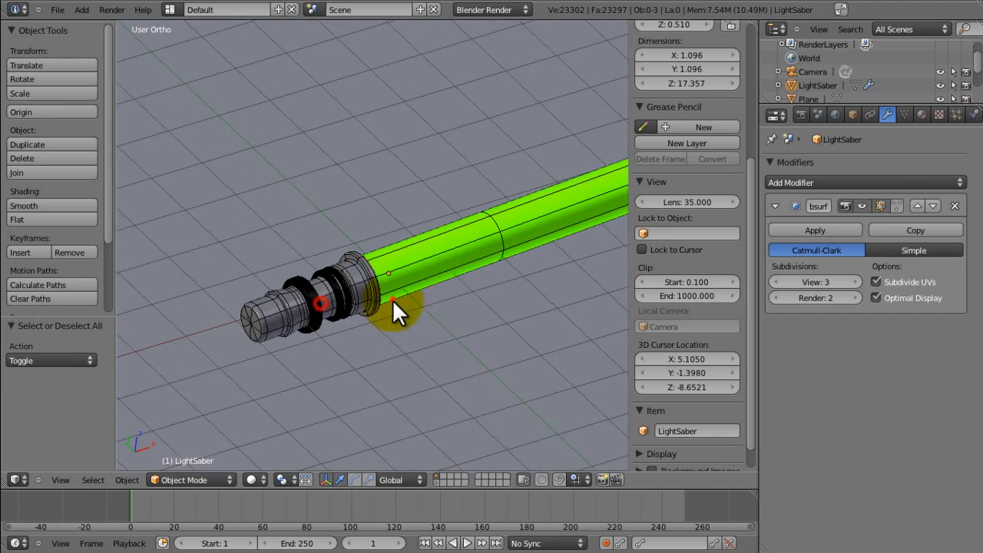
scroll(392, 300, "up", 3)
middle_click_drag(379, 367, 361, 364)
Toggle the modifier's Optimal Display off and on to compare the wire density, leaving it enabled.
scroll(361, 363, "down", 5)
left_click(879, 297)
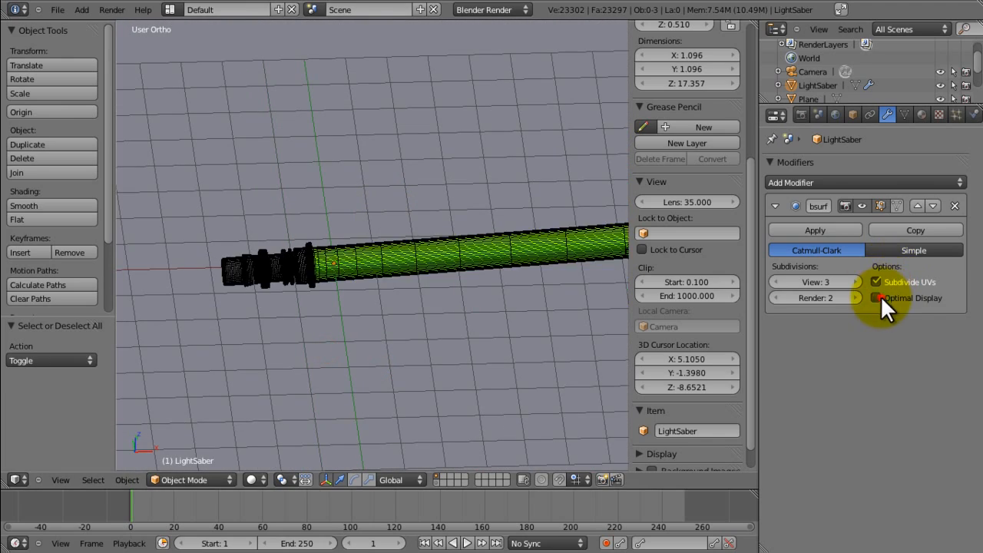
left_click(879, 297)
left_click(880, 295)
left_click(880, 295)
Turn off the Wire display option on the LightSaber object and clear the selection.
scroll(384, 289, "down", 3)
middle_click_drag(351, 291, 355, 209)
right_click(369, 222)
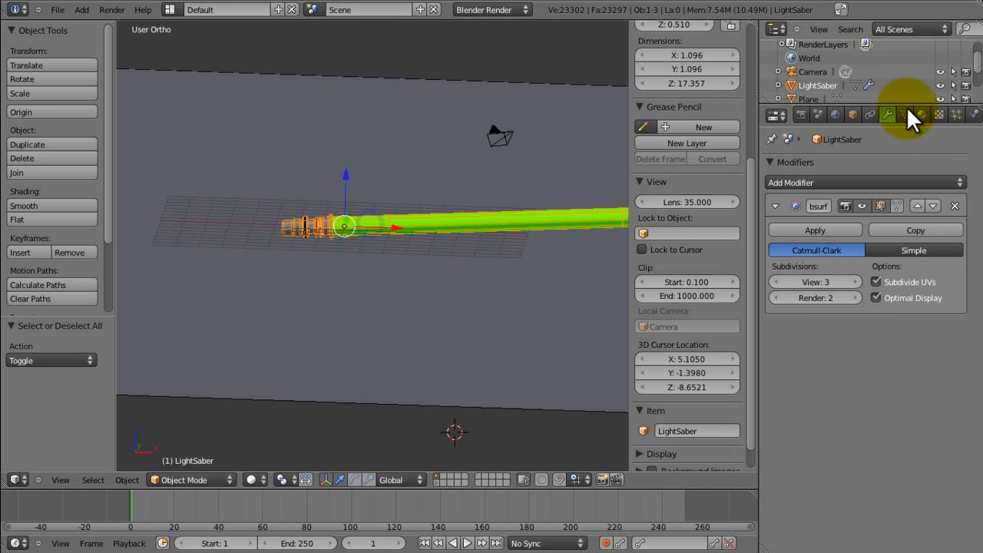
left_click(852, 114)
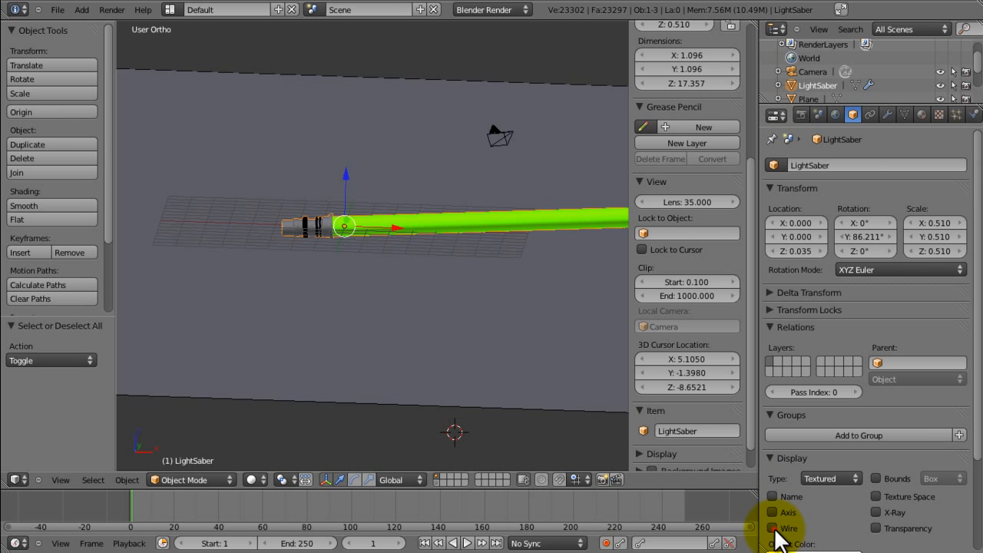
key("a")
middle_click_drag(503, 312, 416, 337)
middle_click_drag(340, 344, 403, 359)
middle_click_drag(405, 360, 366, 283)
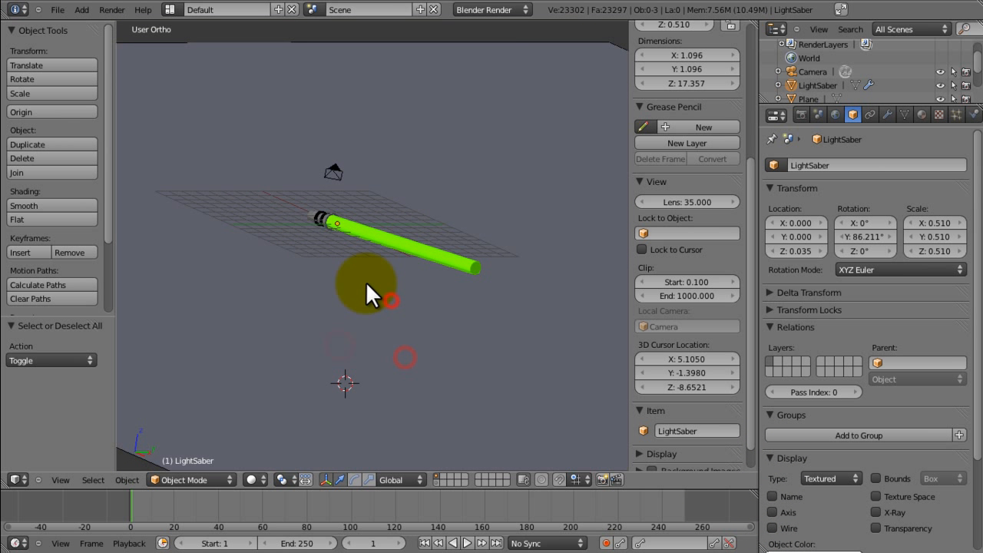
Show both layers together in front view and select the LightSaber and WhiteGlow objects.
key("KP_1")
left_click(433, 481)
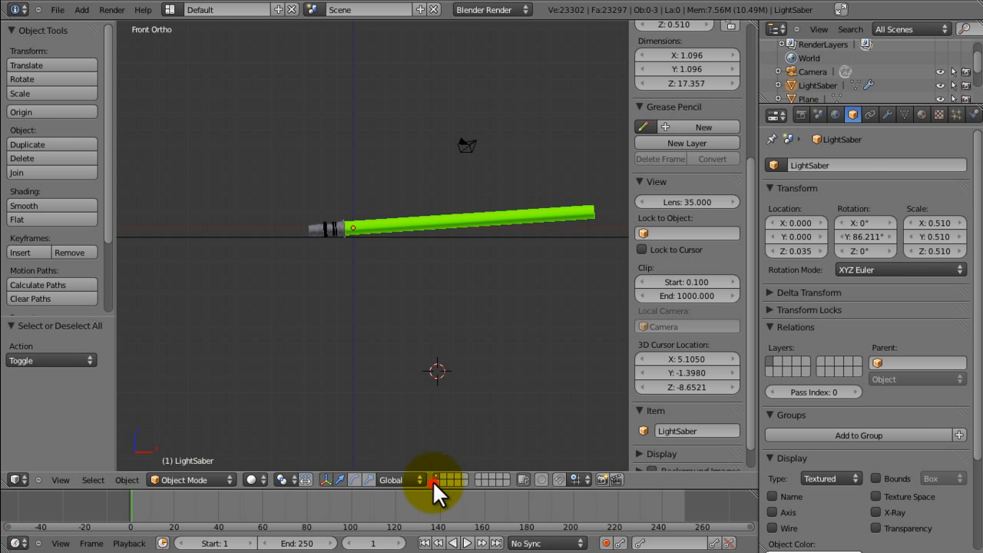
left_click(435, 480, "shift")
key("a")
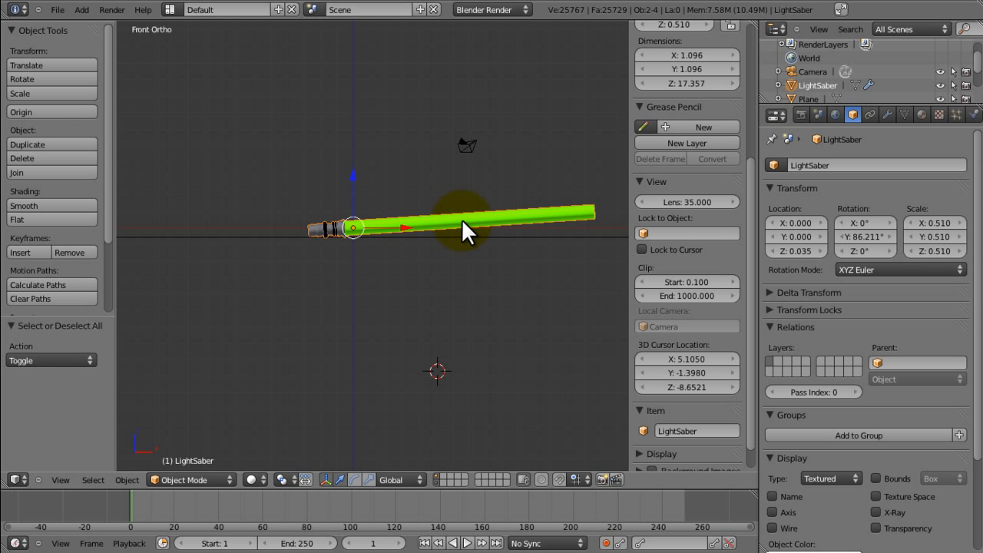
Try to level the two saber objects with freehand rotations in front view.
key("r")
left_click(518, 238)
scroll(444, 201, "up", 6)
key("r")
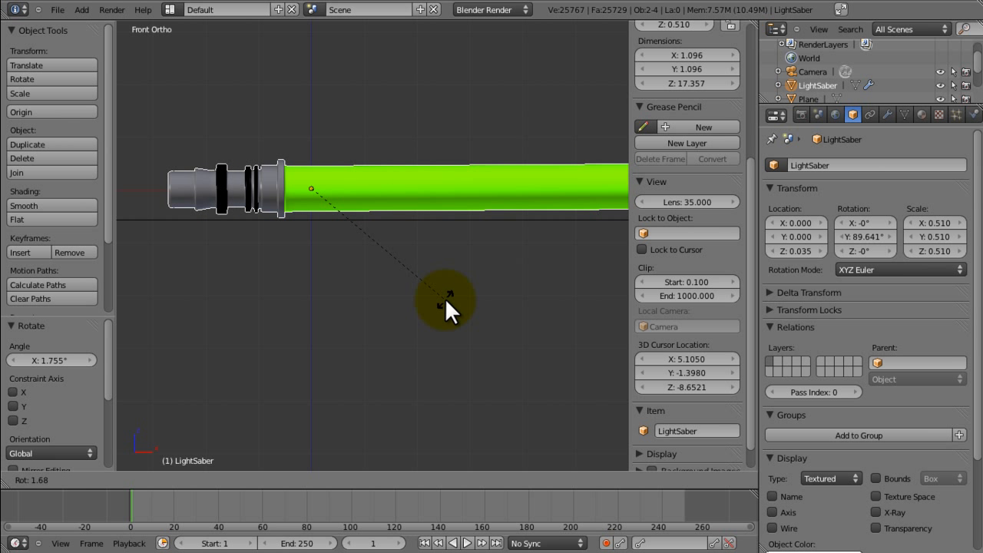
left_click(444, 298)
Clear the rotation of both saber objects and rotate them exactly 90° in front view so they lie level.
key("alt+r")
key("r")
key("9")
key("0")
key("Return")
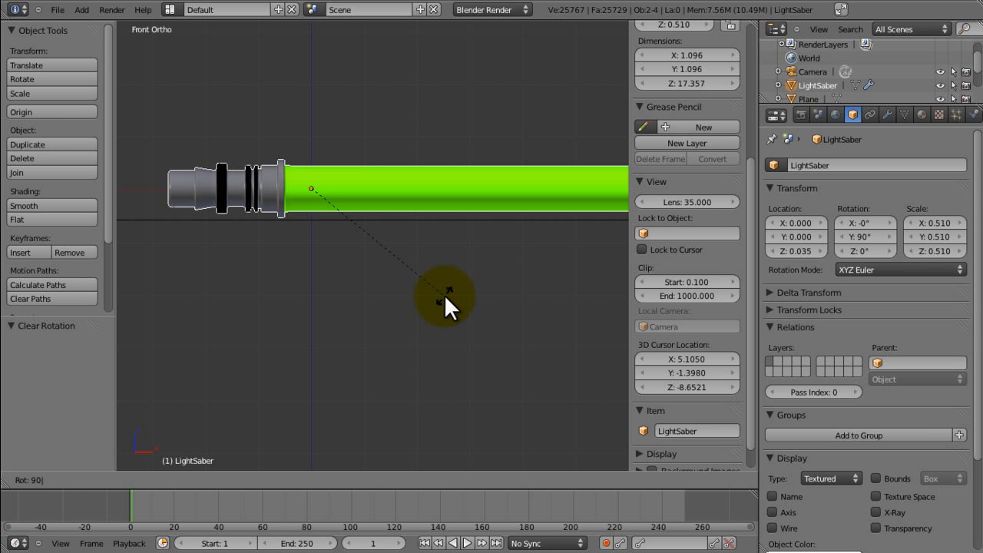
Lower both saber objects along Z by about 0.027 so the widest handle ring rests on the plane.
key("g")
key("z")
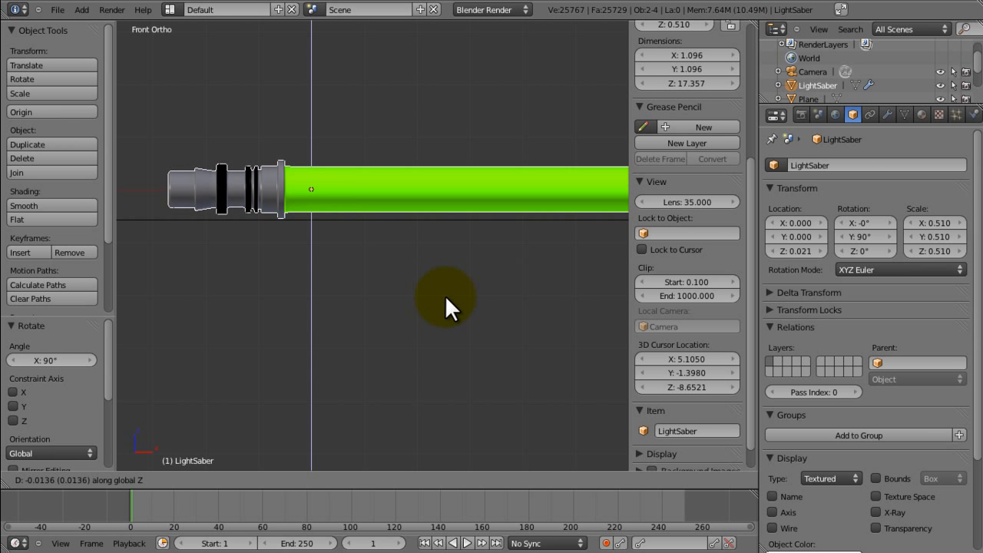
left_click(445, 296)
scroll(430, 169, "down", 3)
Switch to the camera view while trying rotations of the saber around Z, and undo both rotations.
middle_click_drag(431, 169, 390, 255)
key("r")
key("z")
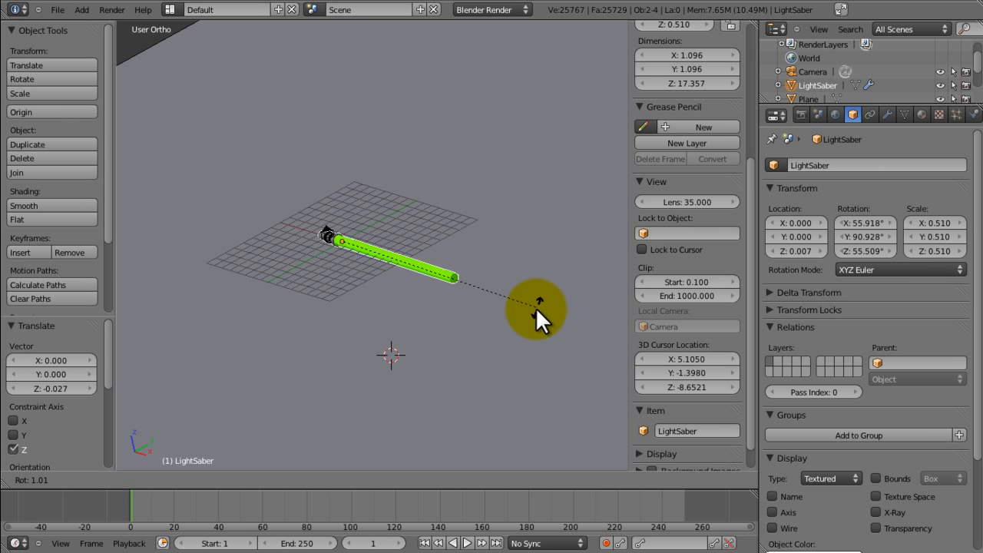
left_click(401, 341)
key("KP_0")
key("r")
key("z")
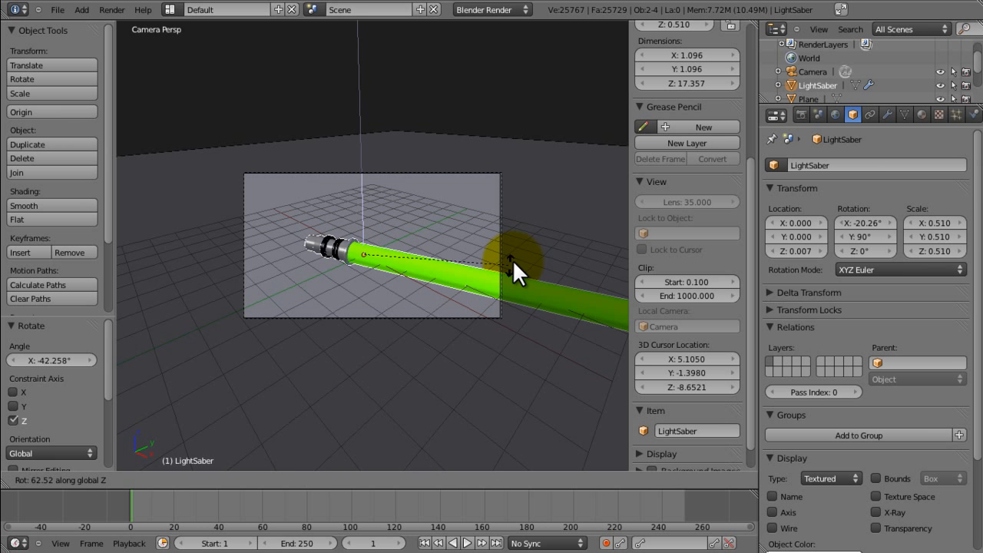
left_click(510, 262)
key("ctrl+z")
key("ctrl+z")
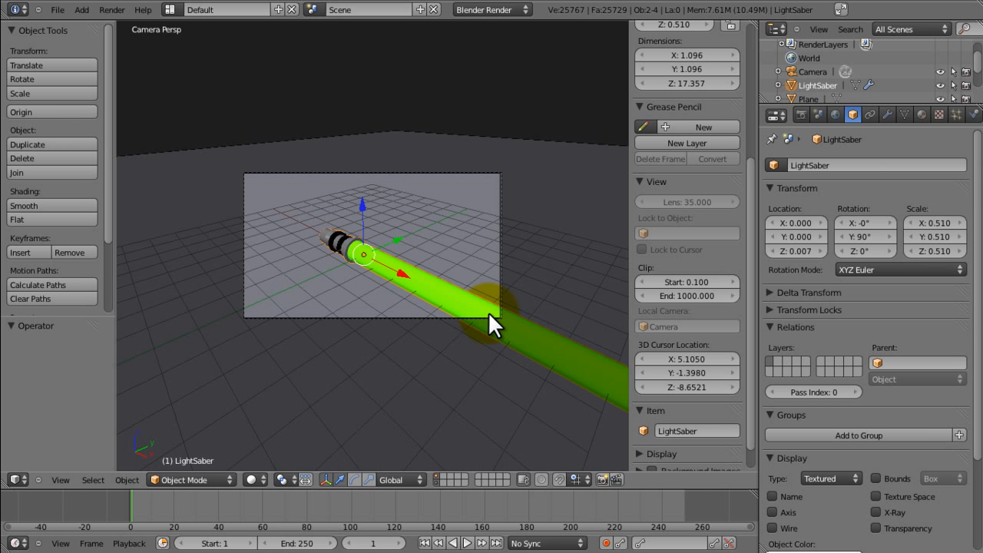
key("a")
right_click(448, 322)
right_click(440, 311)
key("g")
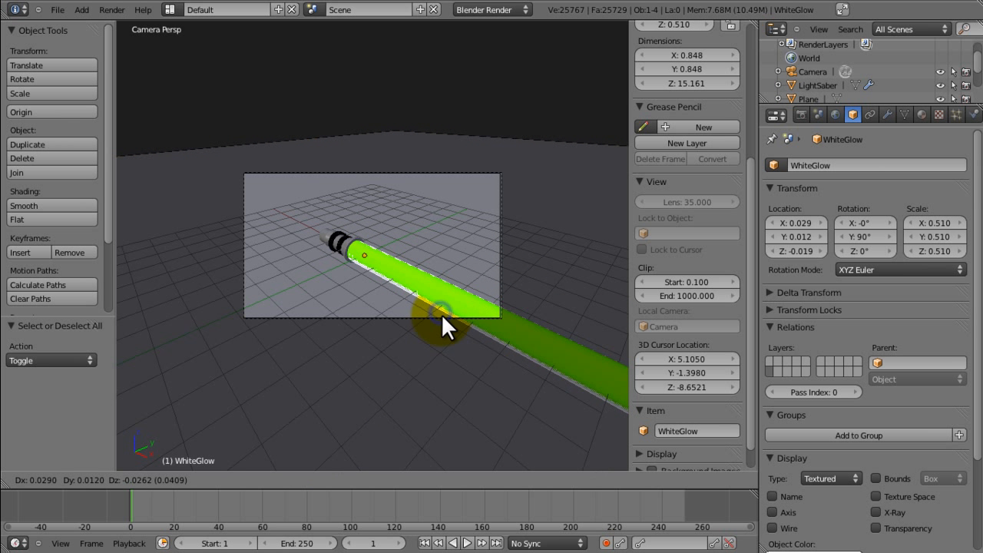
right_click(441, 312)
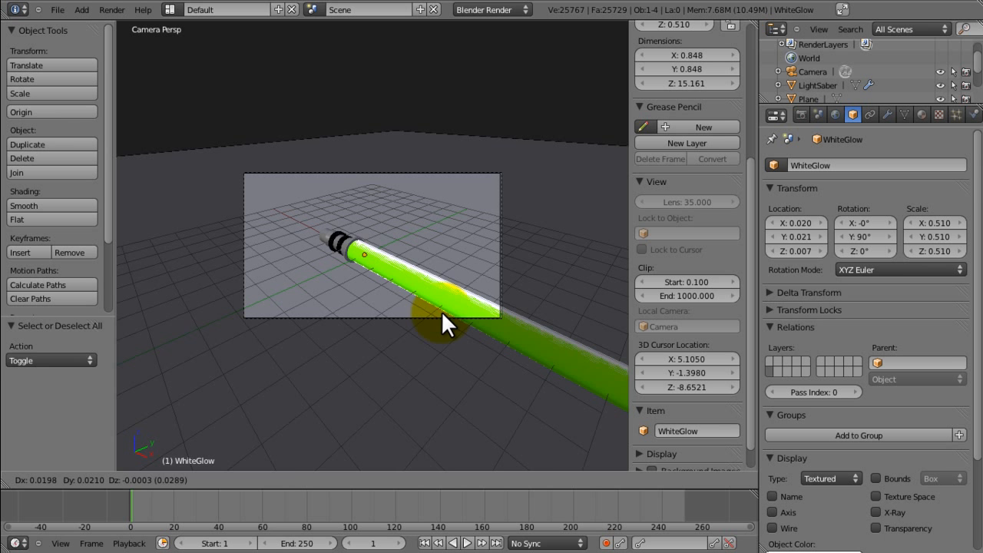
Select the camera, move it about 3.2 units along X and raise it slightly along Z.
right_click(329, 316)
right_click(273, 313)
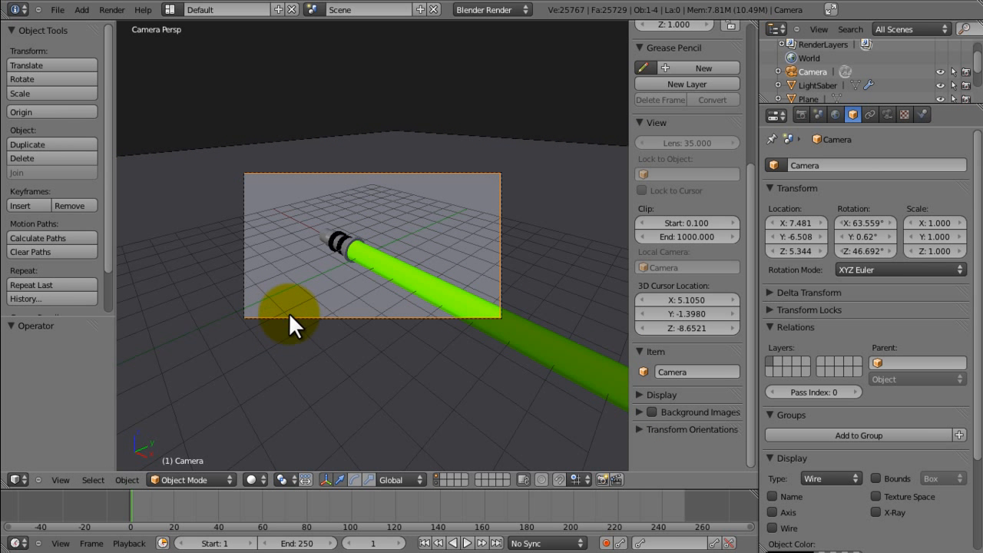
key("g")
key("x")
left_click(545, 429)
key("g")
key("z")
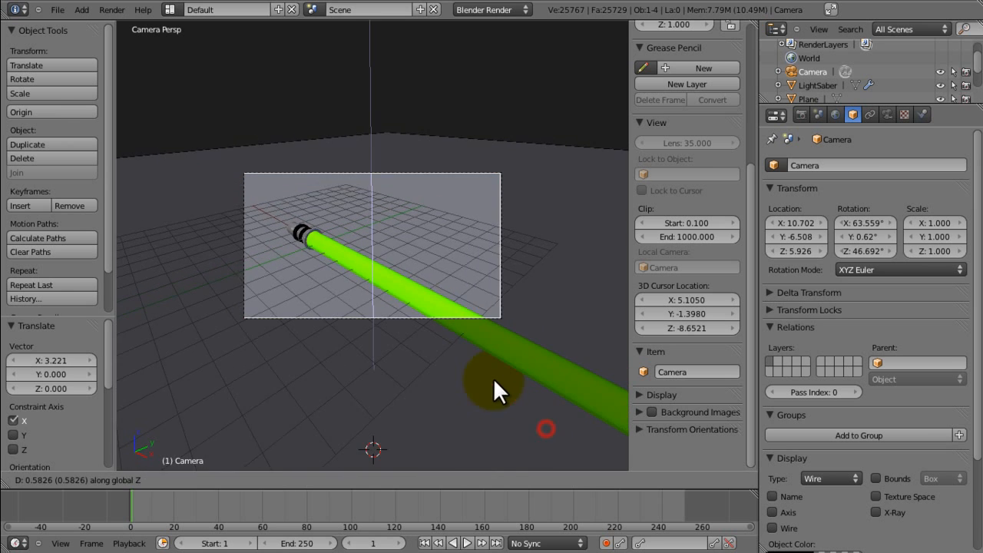
left_click(487, 369)
Move the camera farther along X and Z to about X 17.0 and Z 8.6.
key("g")
key("x")
left_click(546, 395)
key("g")
key("z")
left_click(450, 279)
key("g")
key("x")
left_click(557, 358)
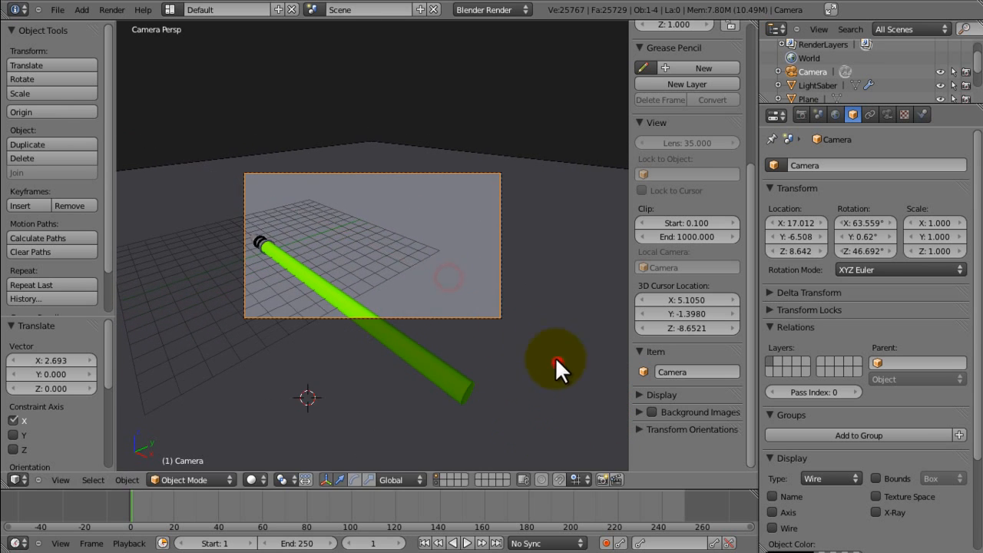
Shift the camera along Y and X to about X 20.6, Y -12.1 so the whole saber fits the frame.
key("g")
key("y")
left_click(424, 427)
key("g")
key("x")
left_click(534, 498)
key("g")
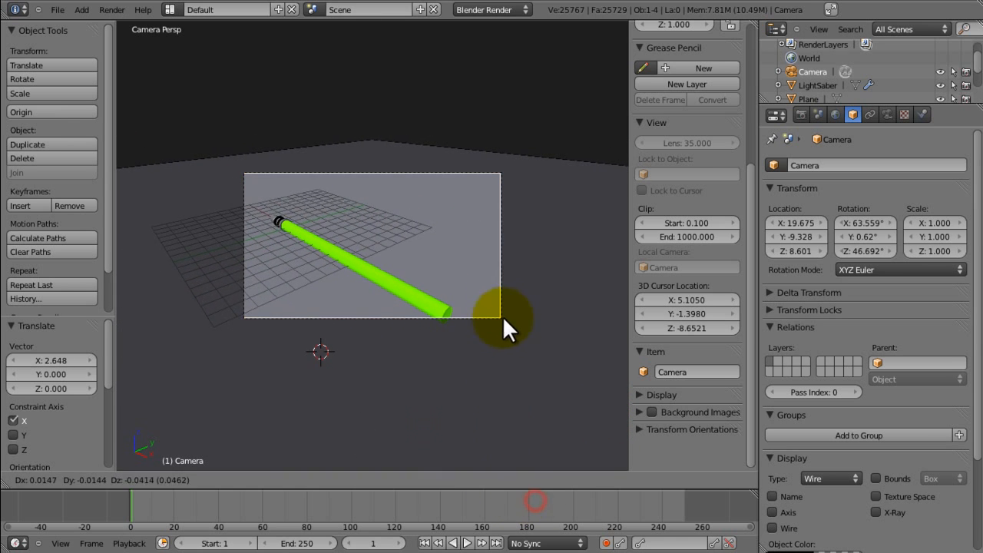
key("x")
left_click(527, 333)
key("g")
key("y")
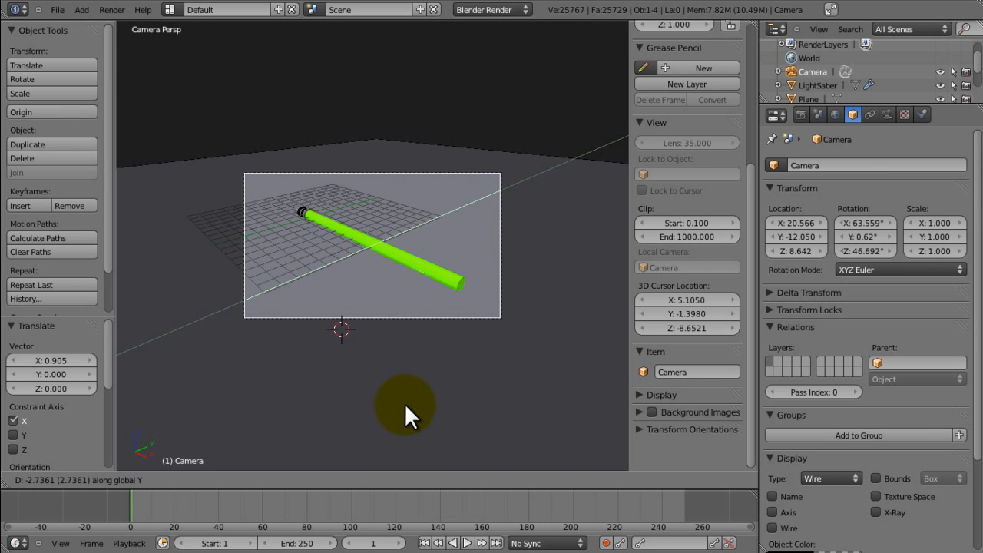
left_click(405, 403)
Confirm the camera's position, deselect it and add a spot lamp from the front view.
mouse_move(468, 275)
middle_mouse_down()
mouse_move(456, 278)
mouse_move(481, 279)
middle_mouse_up()
key("KP_1")
key("a")
key("Home")
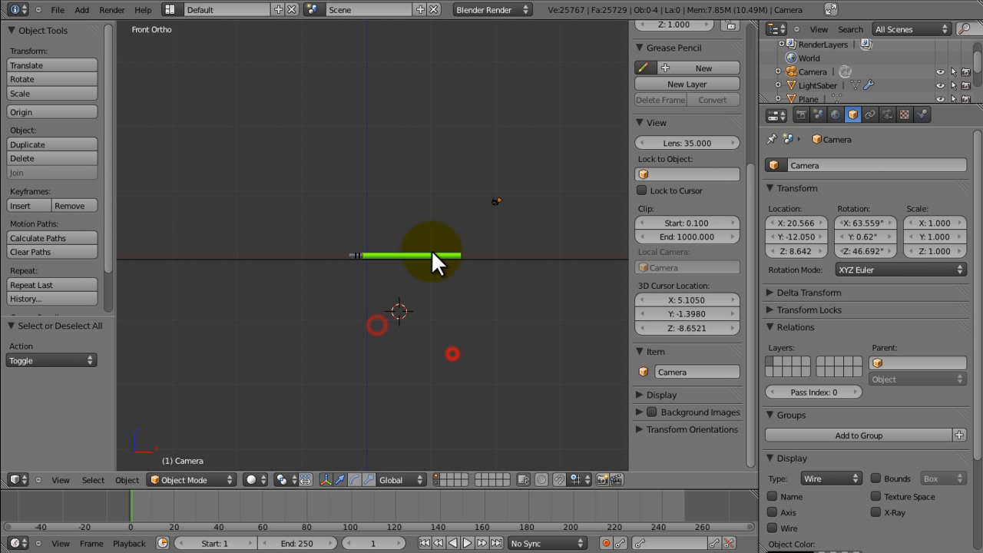
key("shift+a")
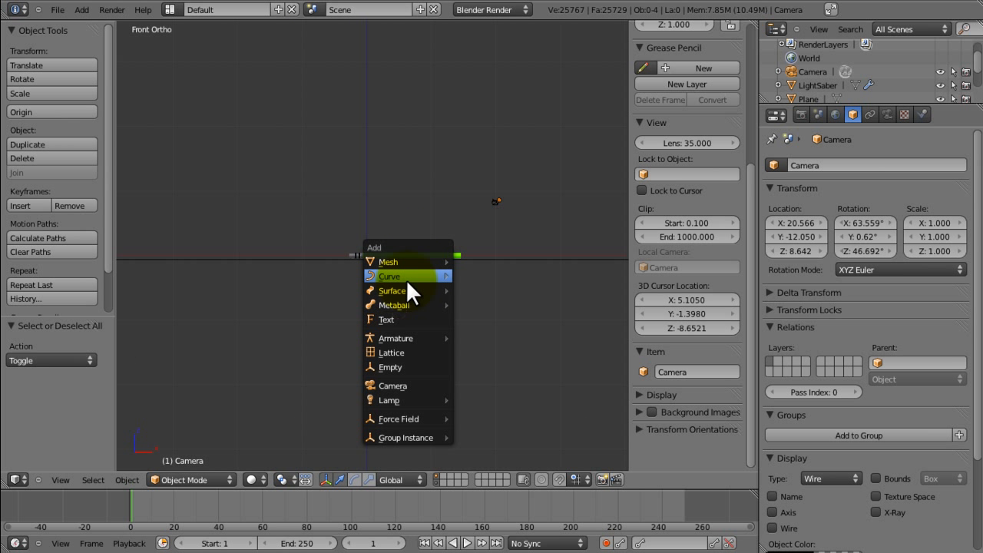
mouse_move(414, 396)
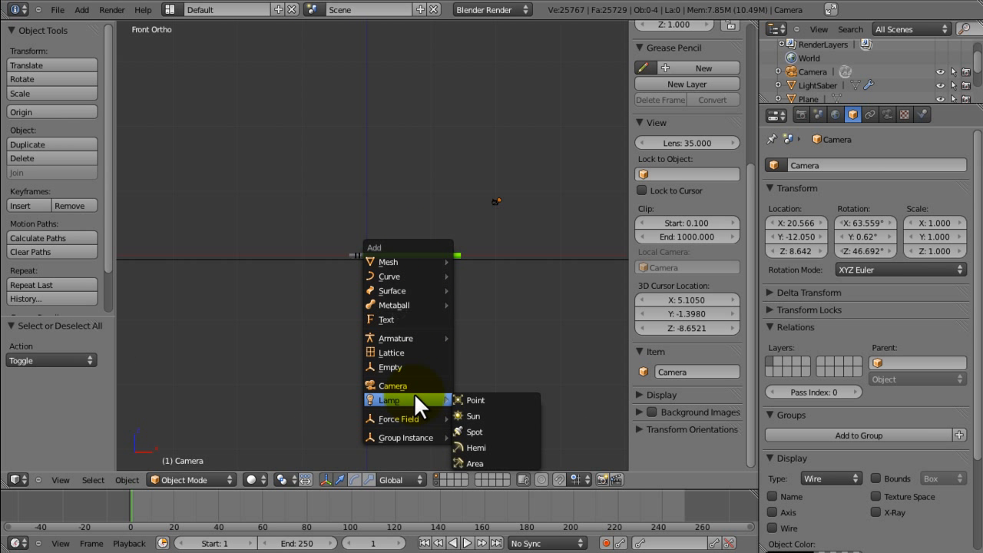
left_click(486, 431)
Raise the spot lamp along Z to about 37.3, high above the saber, and scale it to about 1.8.
key("g")
key("z")
left_click(403, 105)
key("g")
key("z")
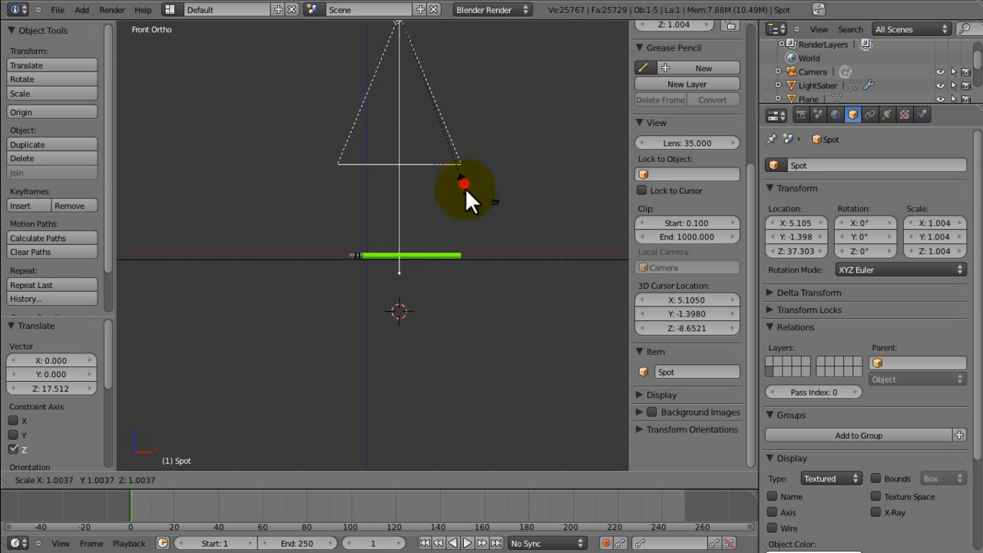
left_click(526, 314)
From the top view, move the spot lamp about 1.34 units along Y to line it up over the saber.
middle_click_drag(526, 313, 479, 336)
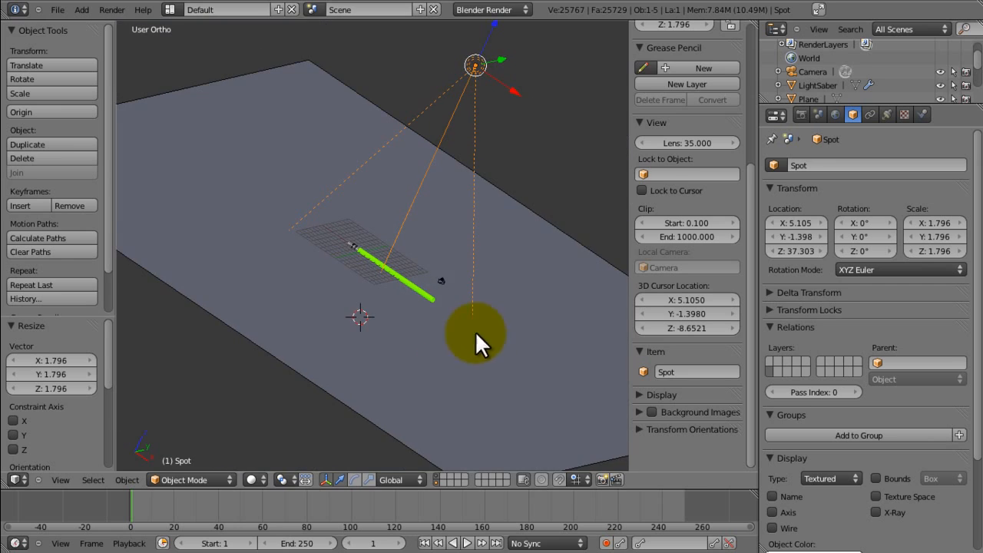
key("KP_7")
key("g")
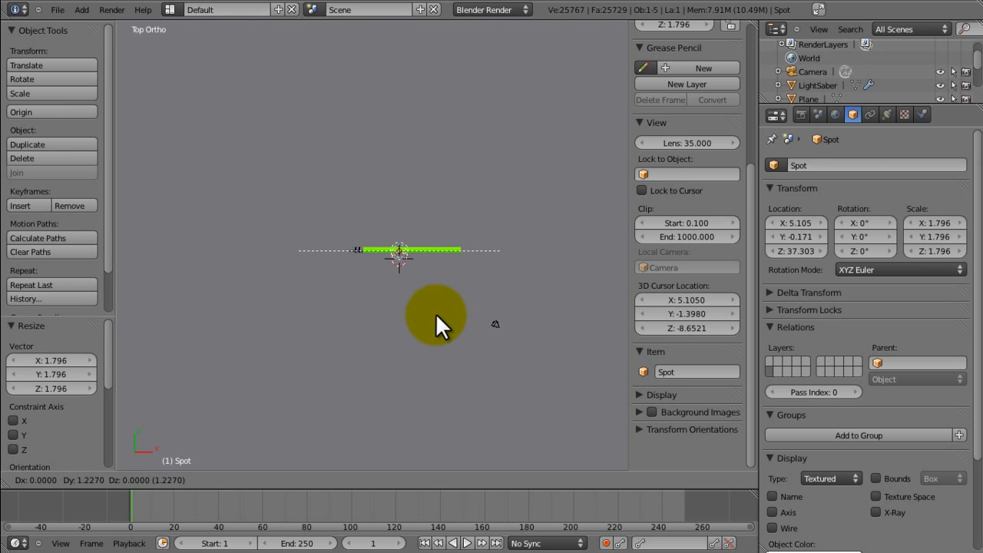
left_click(435, 313)
middle_click_drag(436, 312, 336, 179)
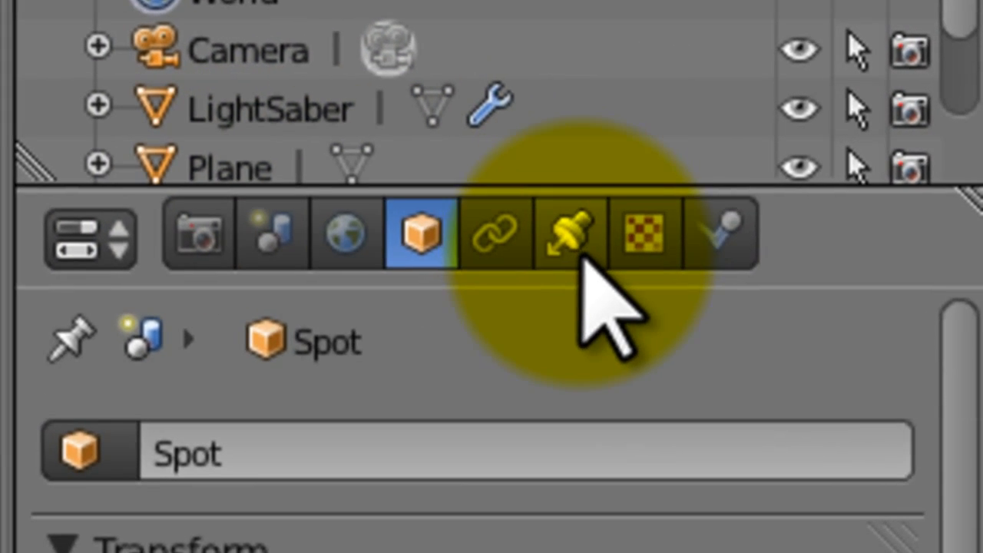
Set the spot lamp's colour to green with R 0.037, G 1.000, B 0.000, and review its lamp and shadow settings.
left_click(887, 117)
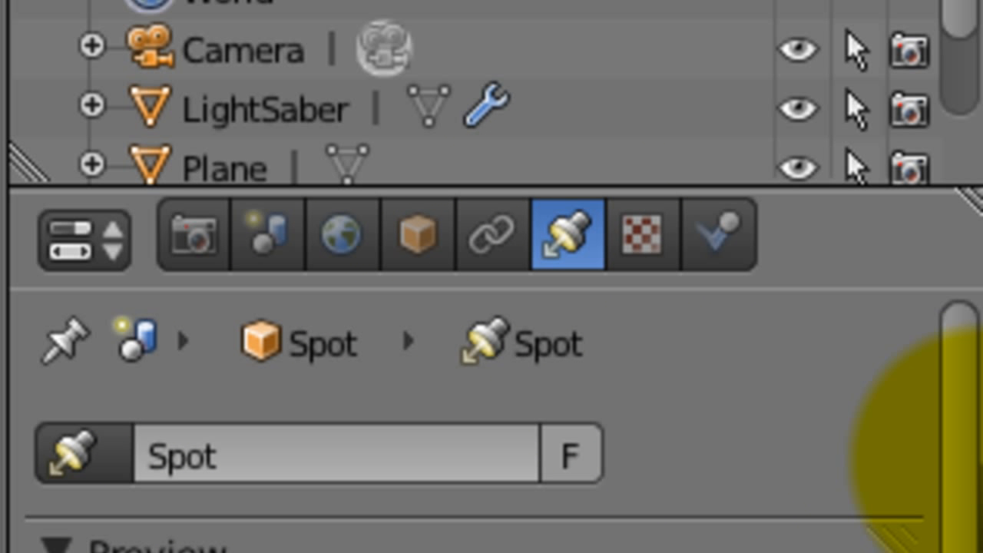
left_click(634, 502)
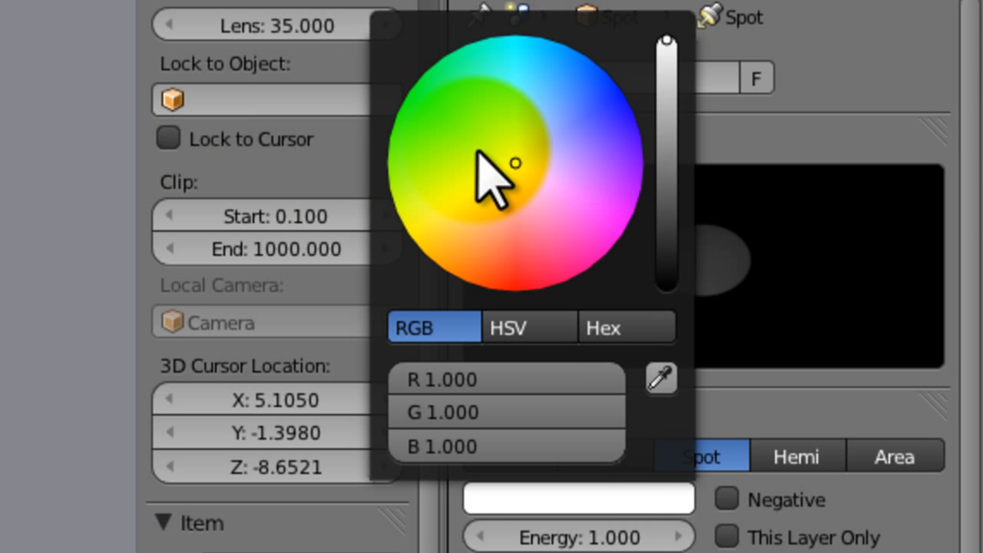
left_click_drag(478, 152, 389, 99)
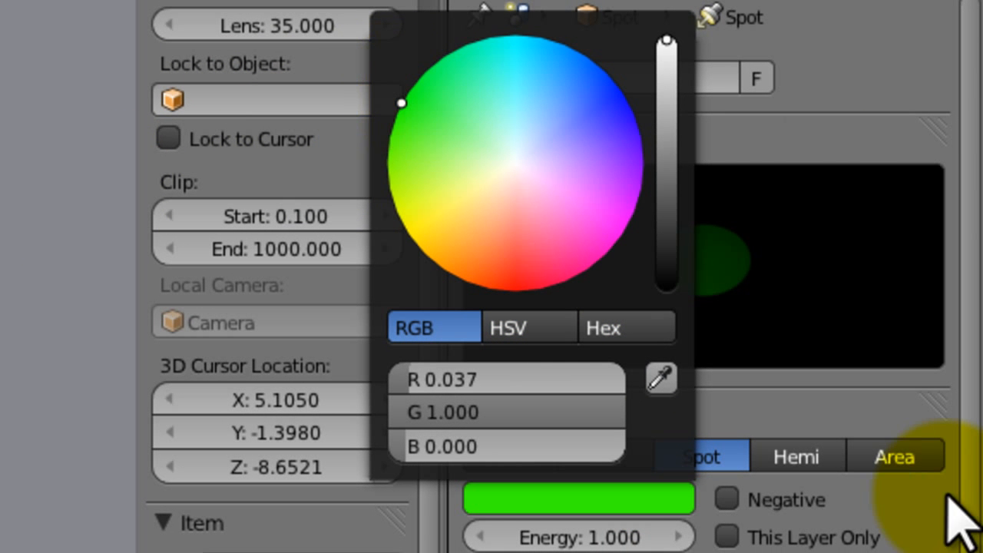
left_click_drag(978, 519, 904, 552)
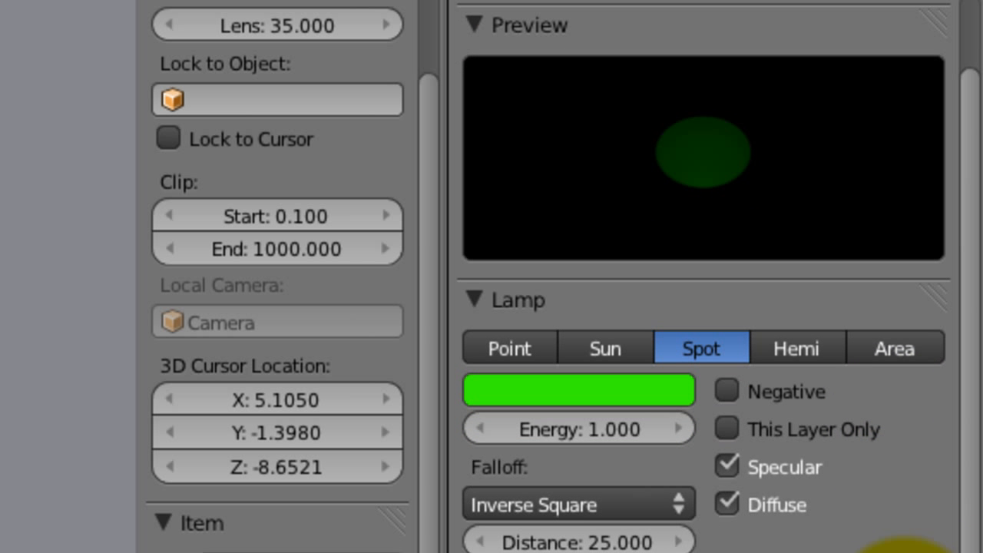
scroll(905, 550, "down", 8)
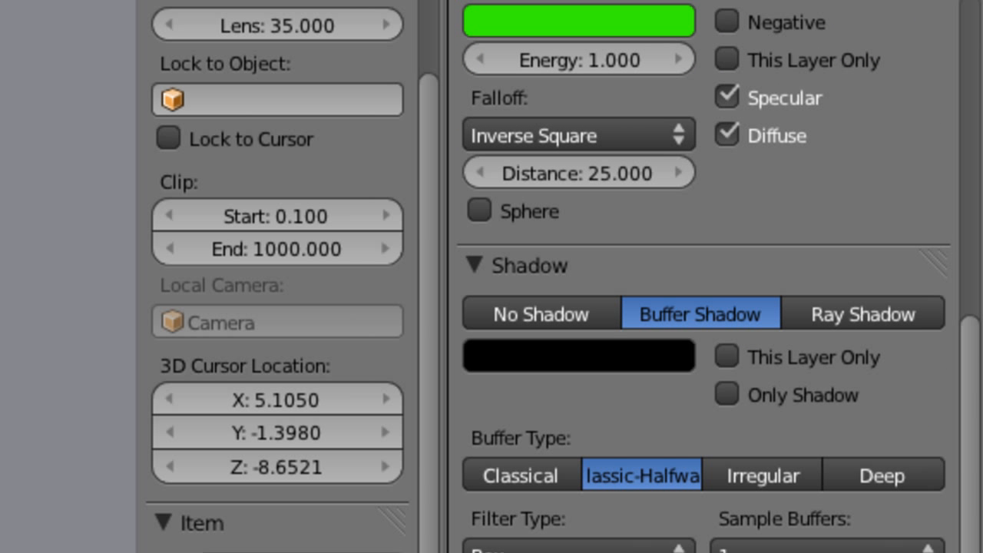
middle_click_drag(906, 479, 905, 552)
scroll(703, 277, "up", 7)
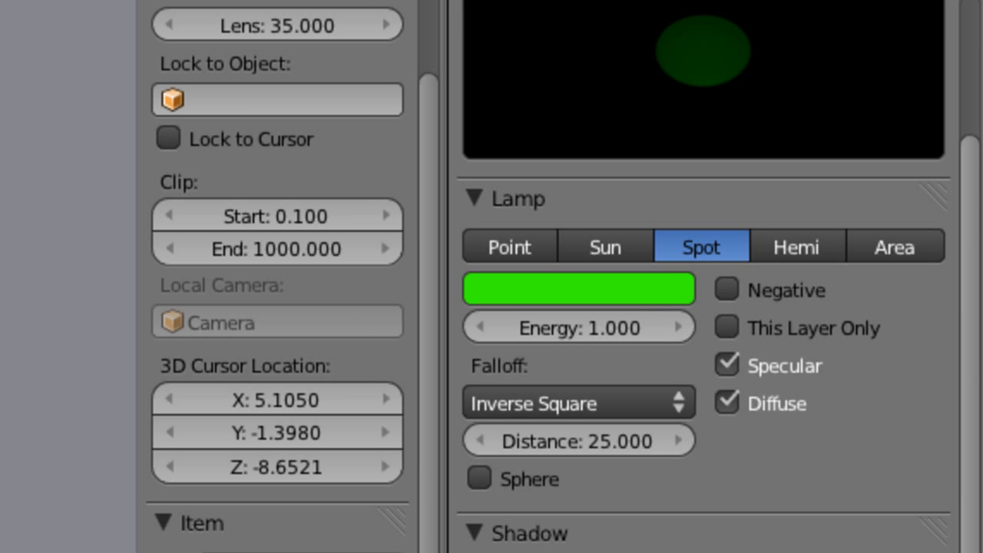
left_click_drag(966, 522, 960, 415)
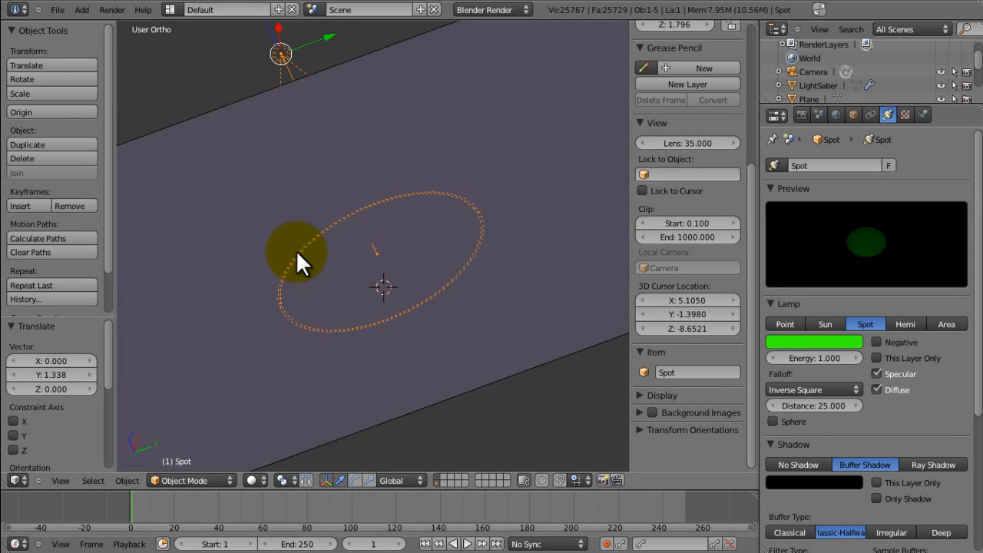
Render a still of the scene through the camera, return to the 3D view and save the file.
key("KP_0")
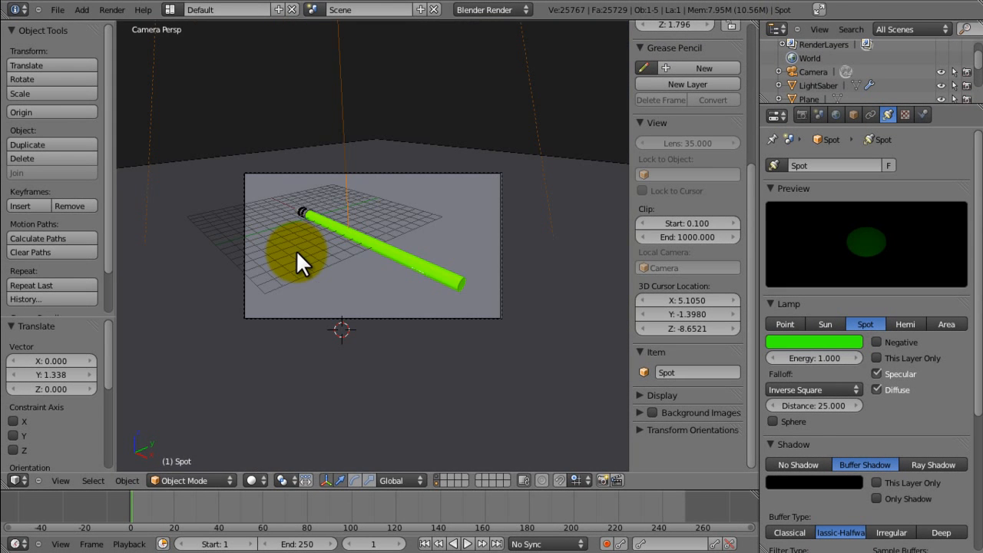
key("F12")
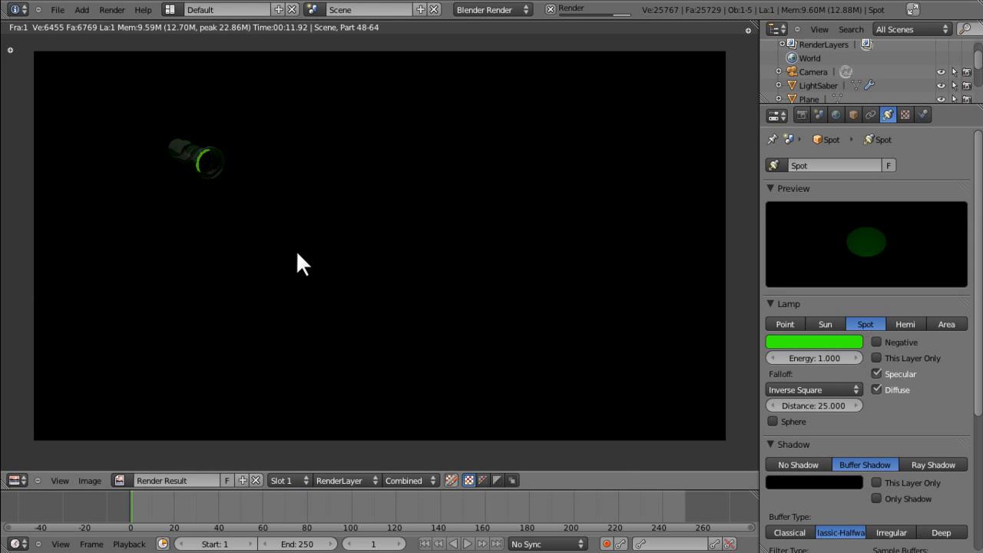
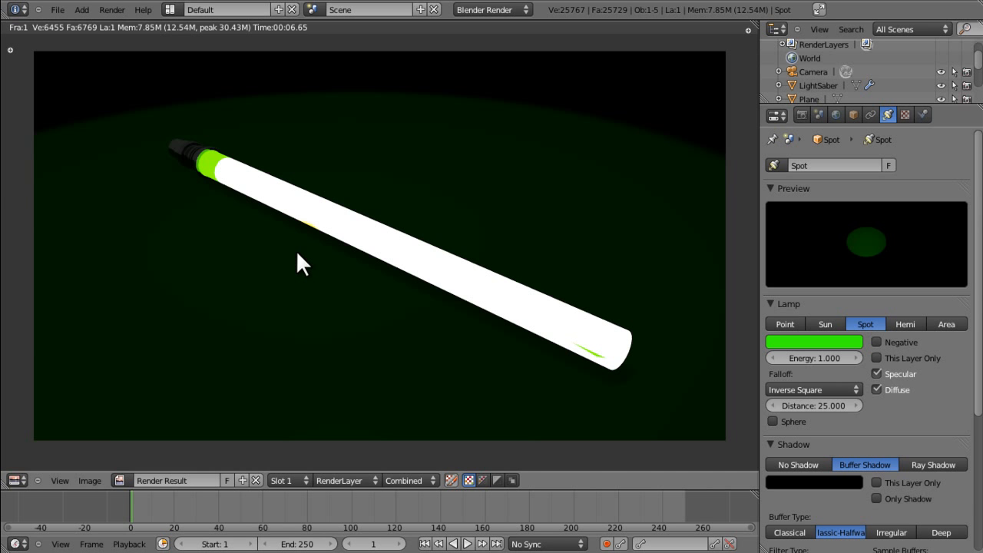
key("Escape")
key("KP_1")
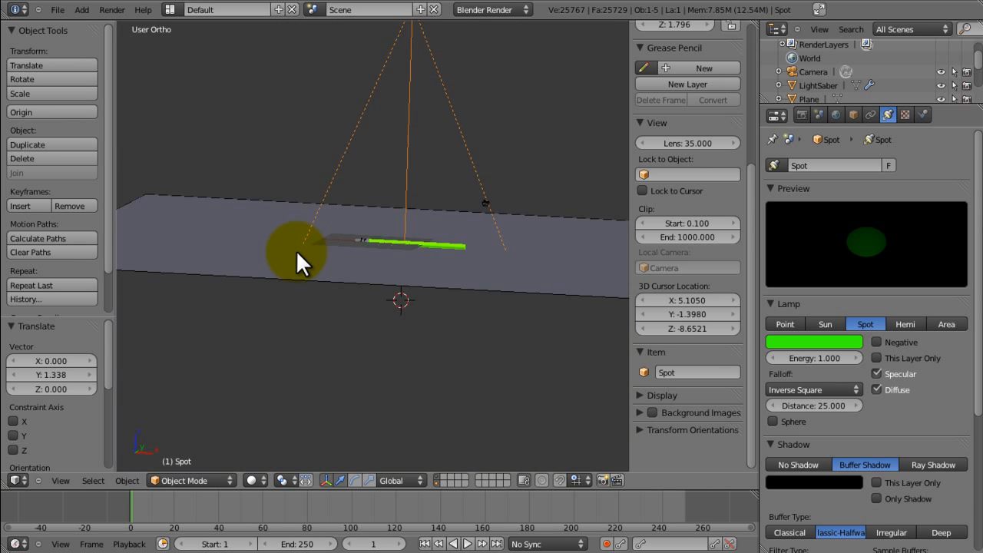
key("ctrl+s")
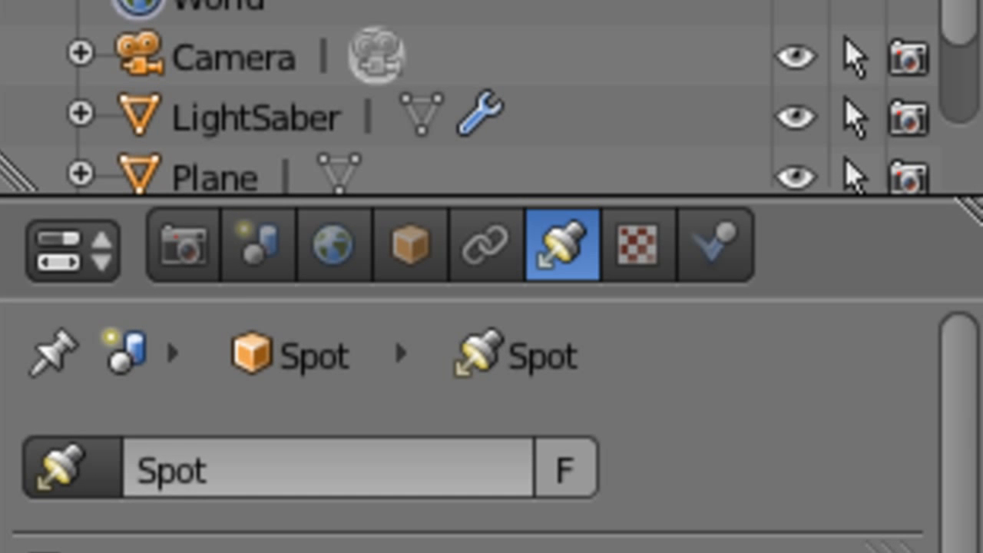
Open the scene's render layer settings and rename the existing render layer GreenSaber.
left_click(183, 238)
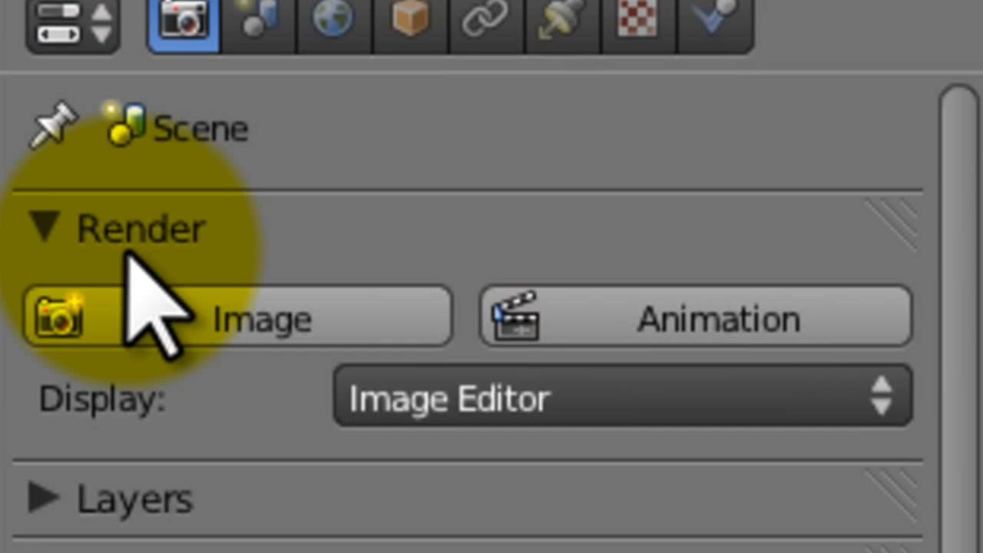
left_click(115, 230)
left_click(79, 131)
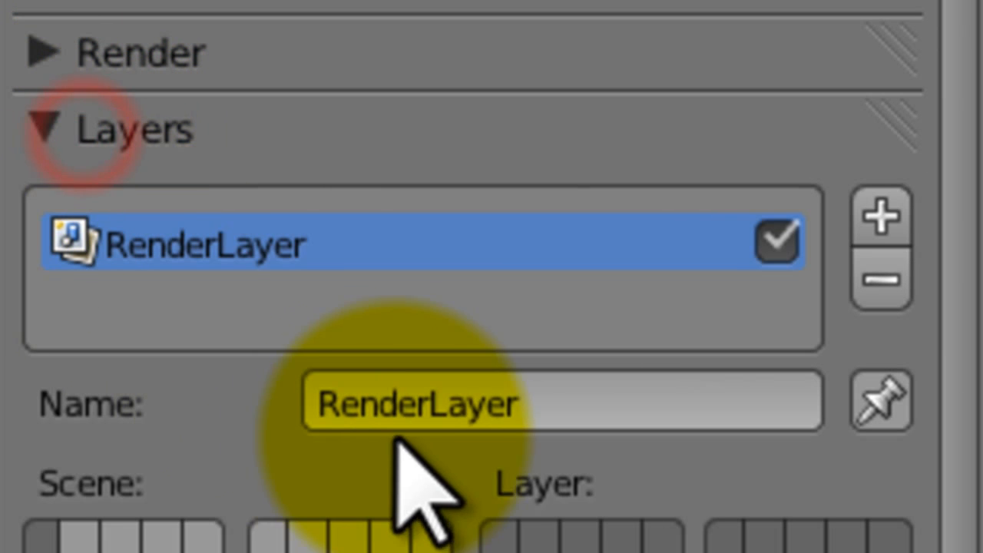
left_click(513, 395)
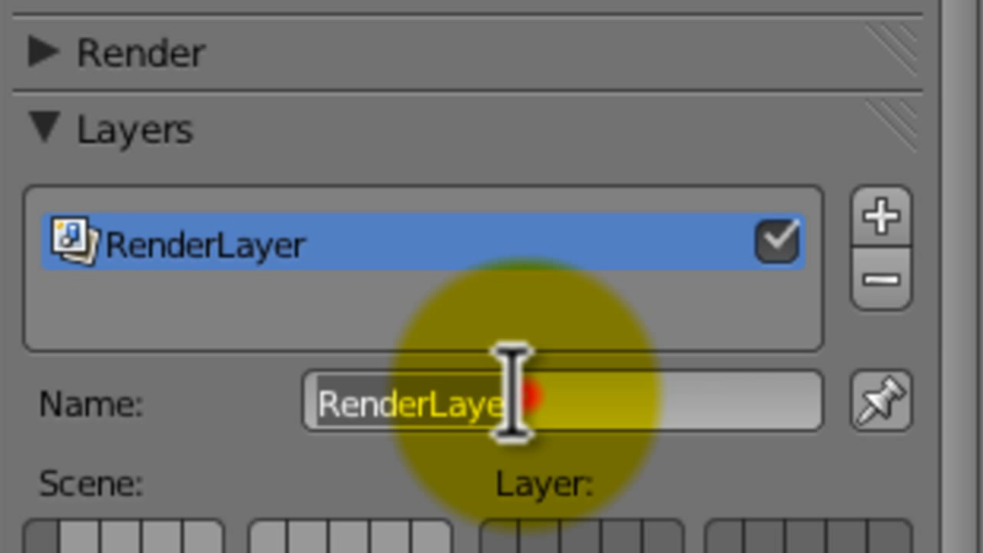
type("Green")
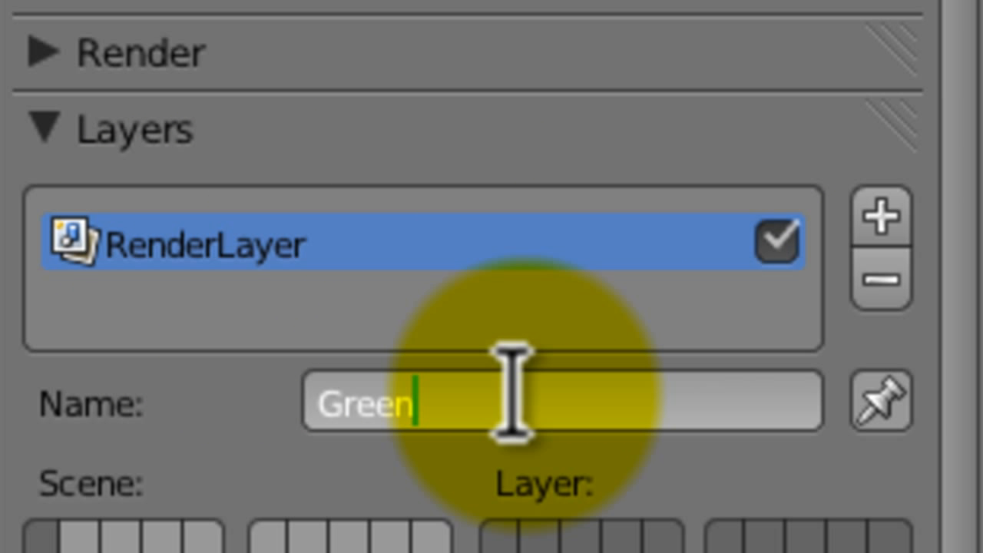
type("Saber")
key("Return")
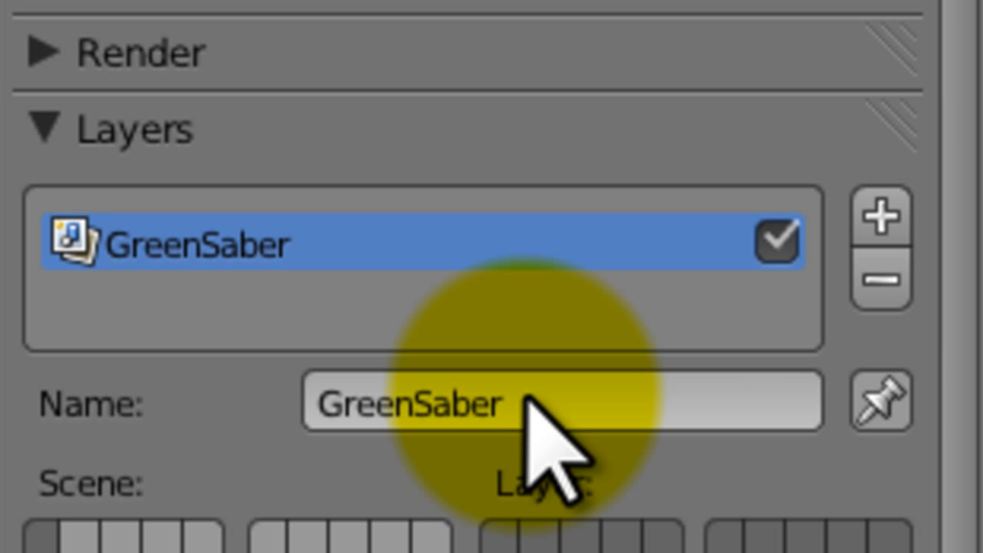
Rename the GreenSaber render layer LightSaber.
left_click(592, 388)
type("Light")
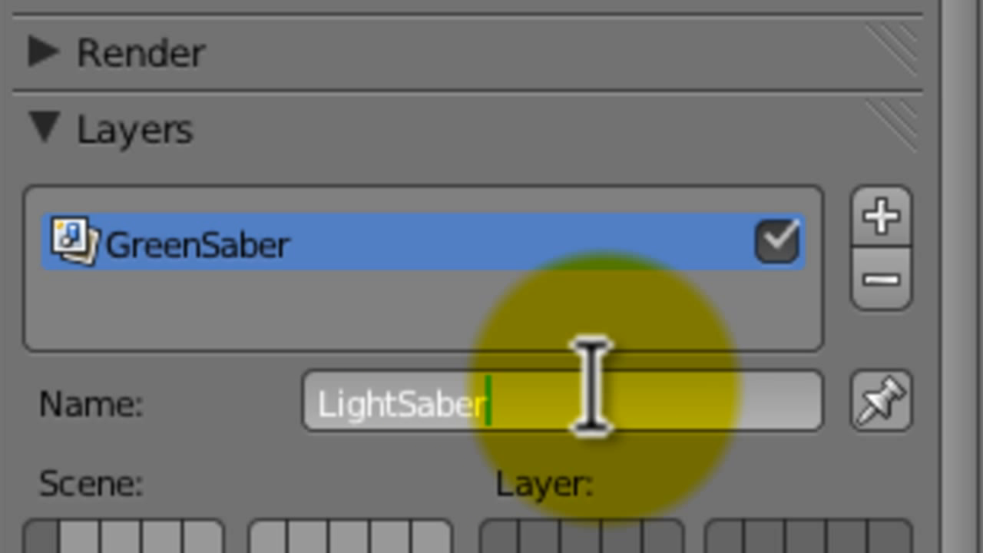
key("Return")
Add a second render layer and name it WhiteGlow.
left_click(881, 215)
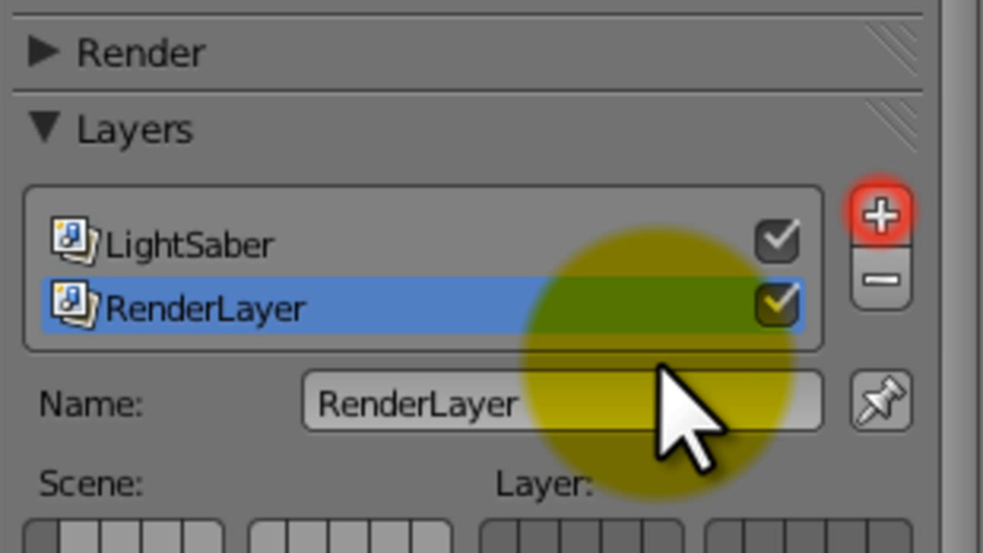
left_click(647, 396)
type("WhiteGlo")
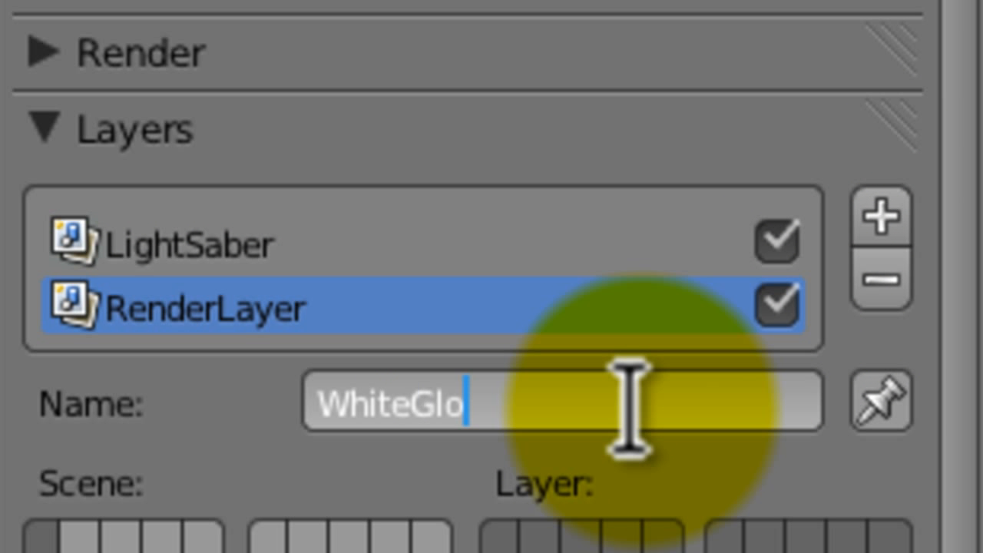
type("w")
key("Return")
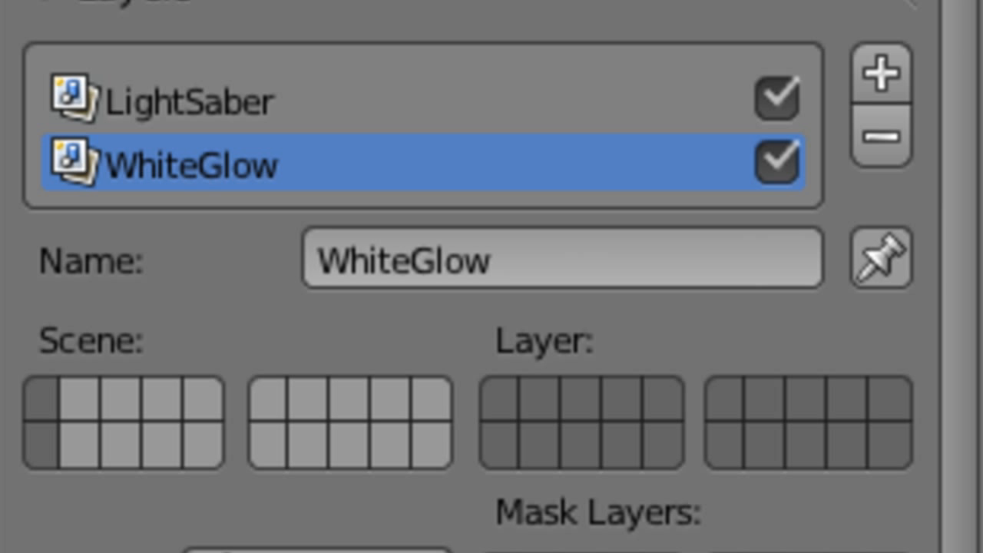
Restrict the LightSaber render layer to the first upper-row layer and WhiteGlow to the first lower-row layer.
left_click_drag(945, 418, 938, 325)
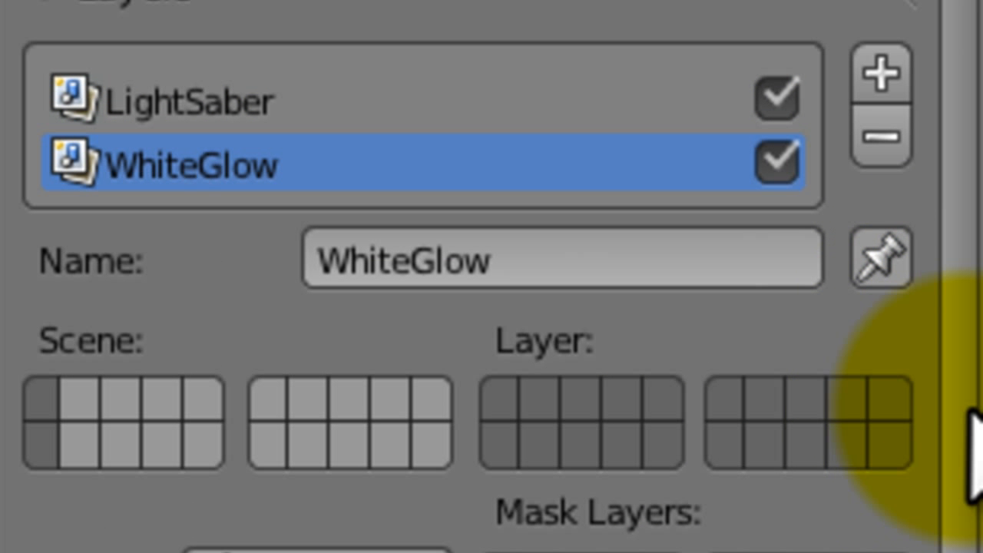
left_click_drag(965, 412, 937, 433)
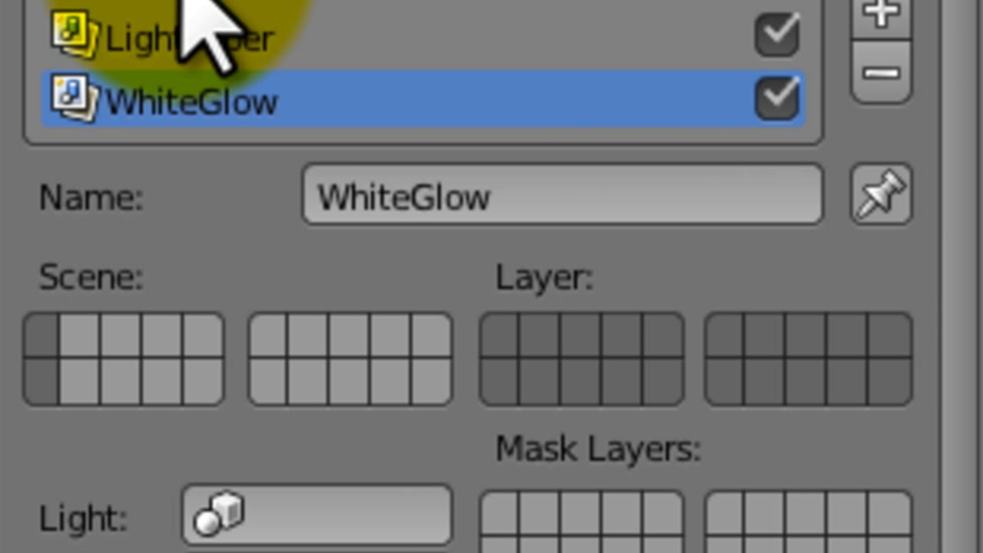
left_click(202, 35)
left_click(511, 330)
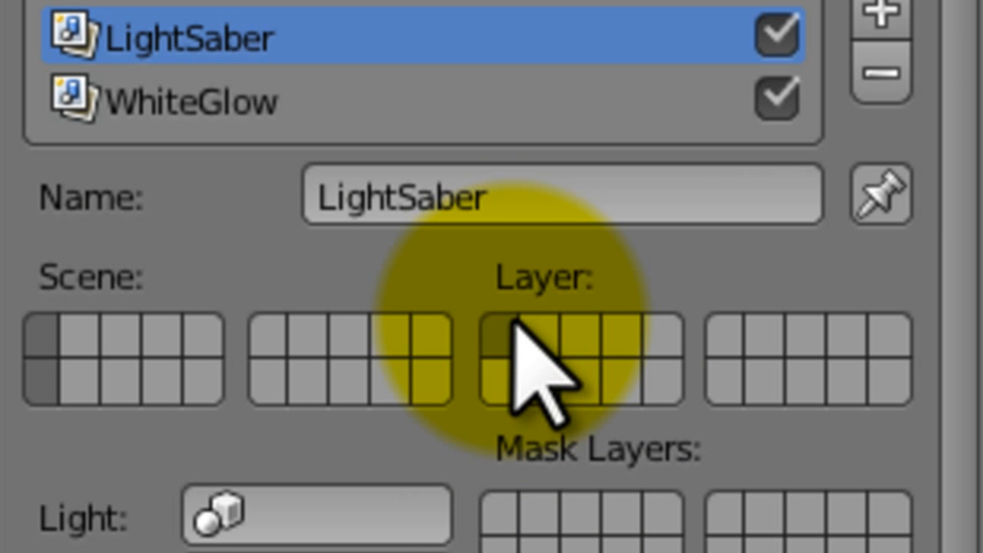
left_click(216, 80)
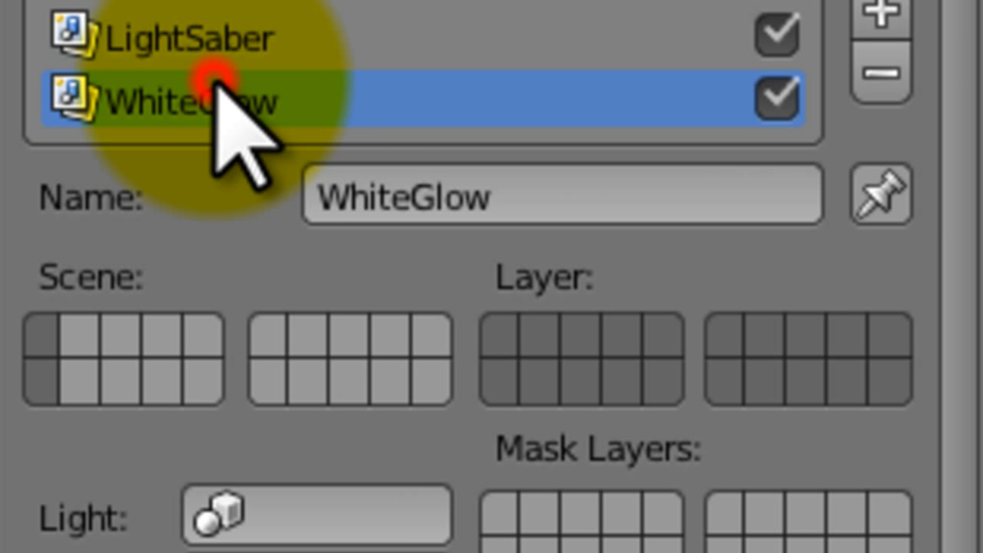
left_click(499, 377)
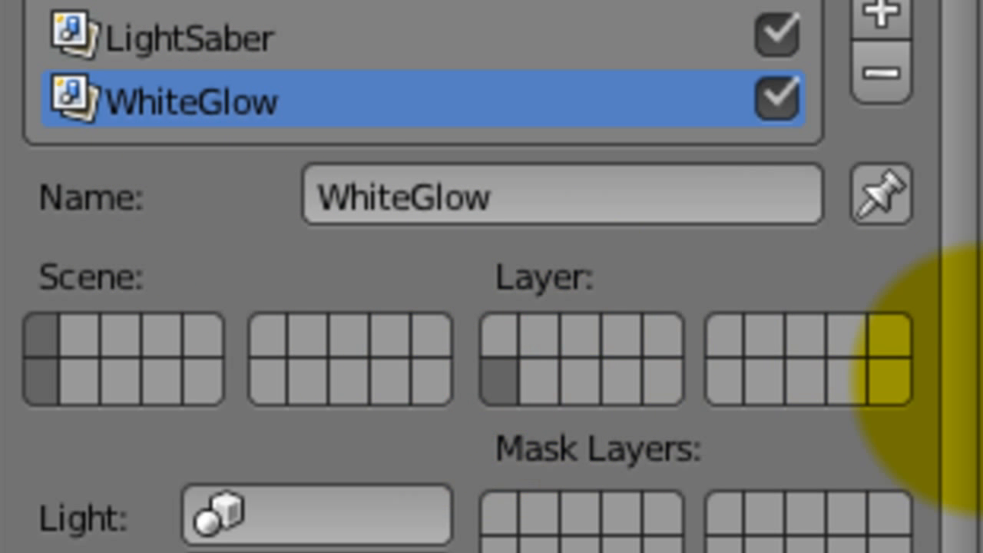
Exclude the sky from the WhiteGlow render layer.
left_click_drag(968, 384, 960, 552)
left_click(675, 199)
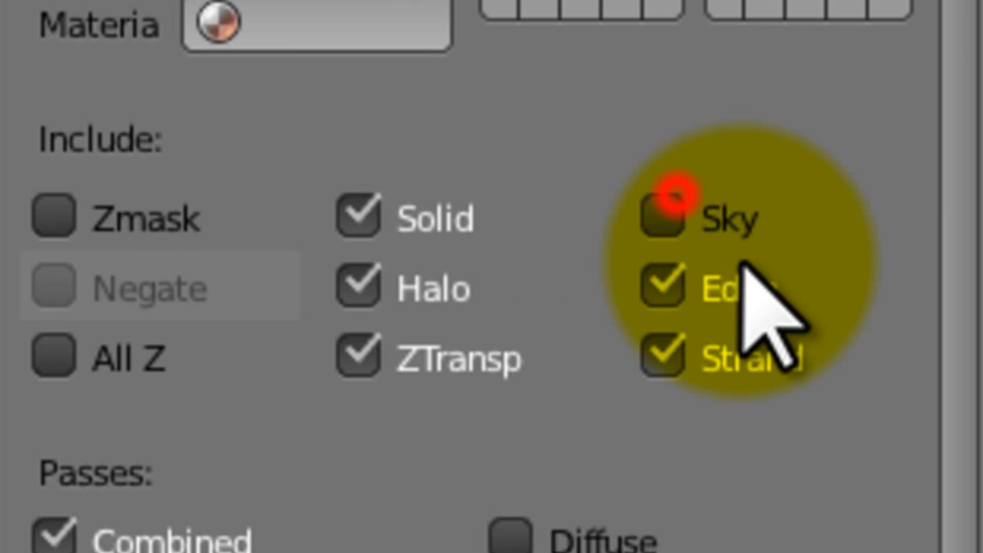
scroll(922, 384, "up", 8)
left_click(359, 152)
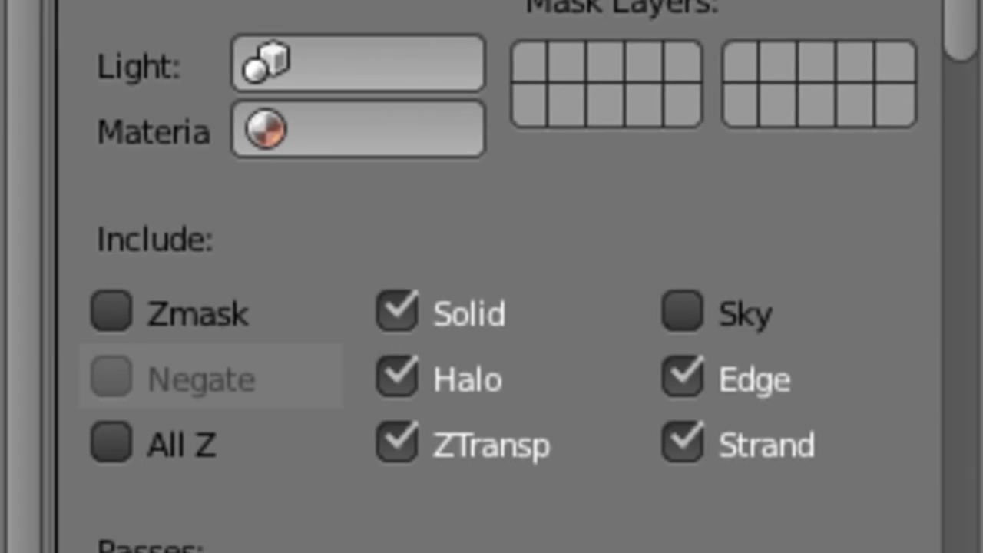
Save the file and test-render the scene from the camera view.
key("ctrl+s")
left_click(421, 299)
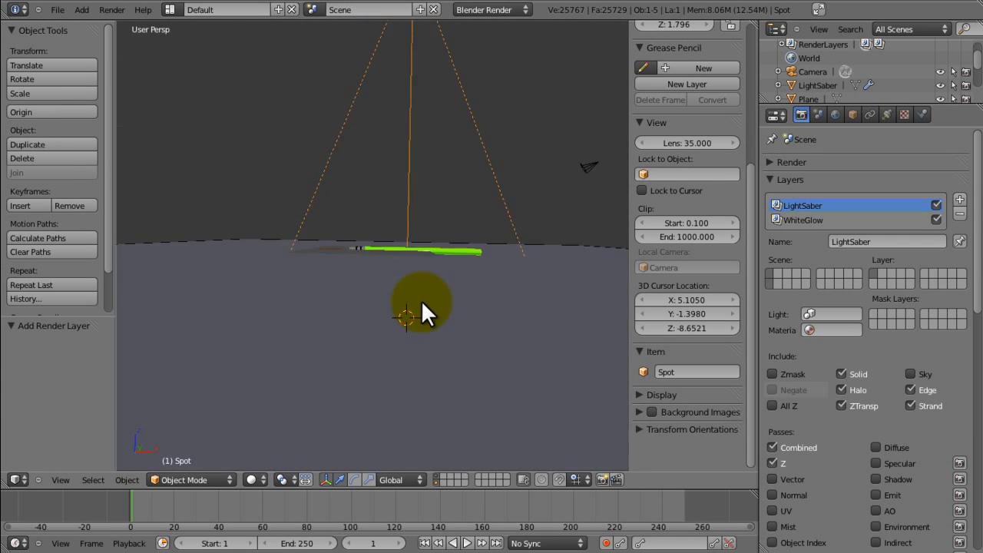
key("KP_0")
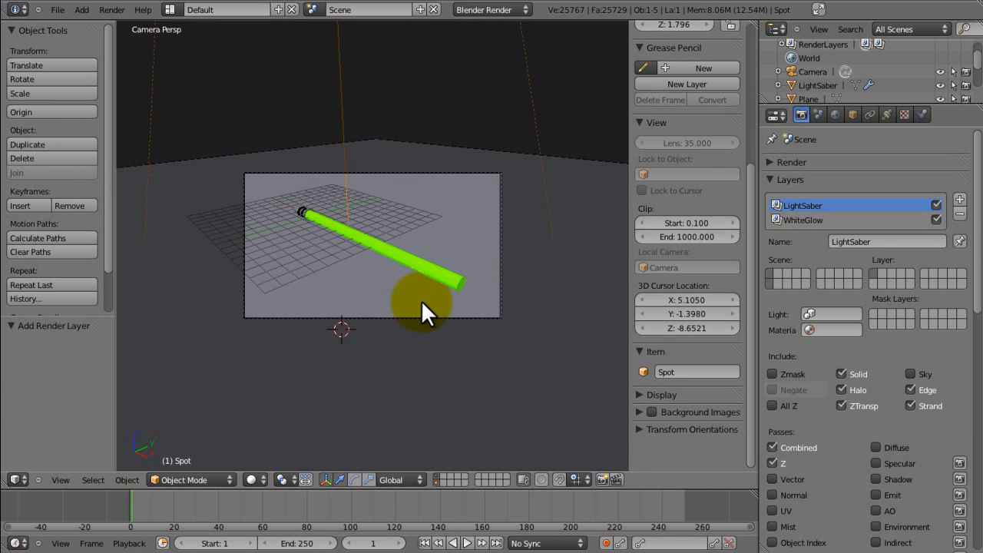
key("F12")
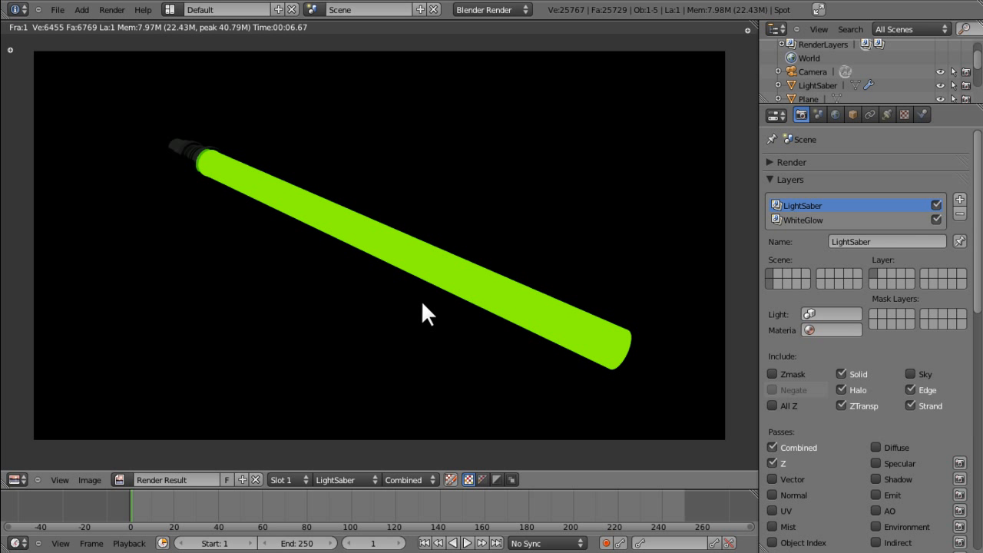
key("Escape")
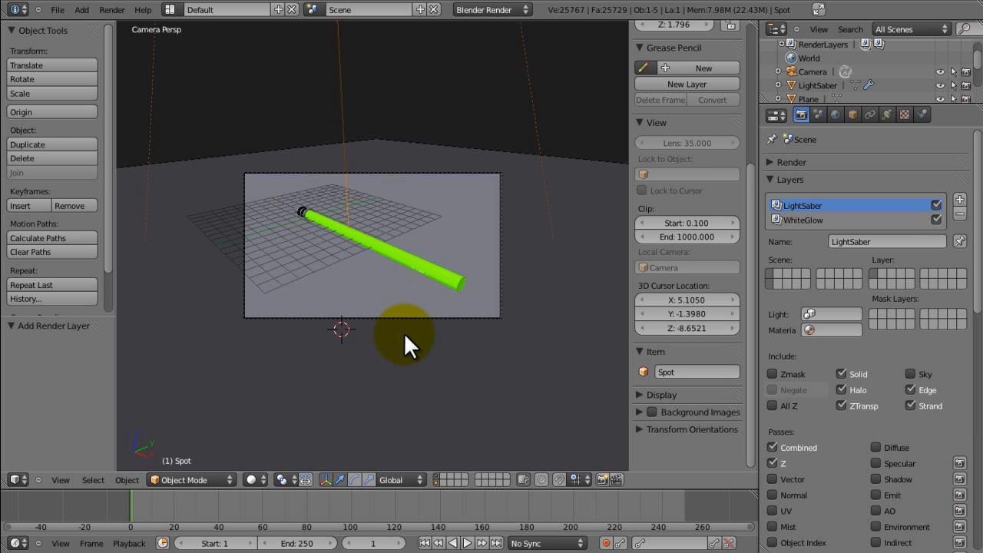
Move the spot lamp to the first layer of the upper row.
key("KP_5")
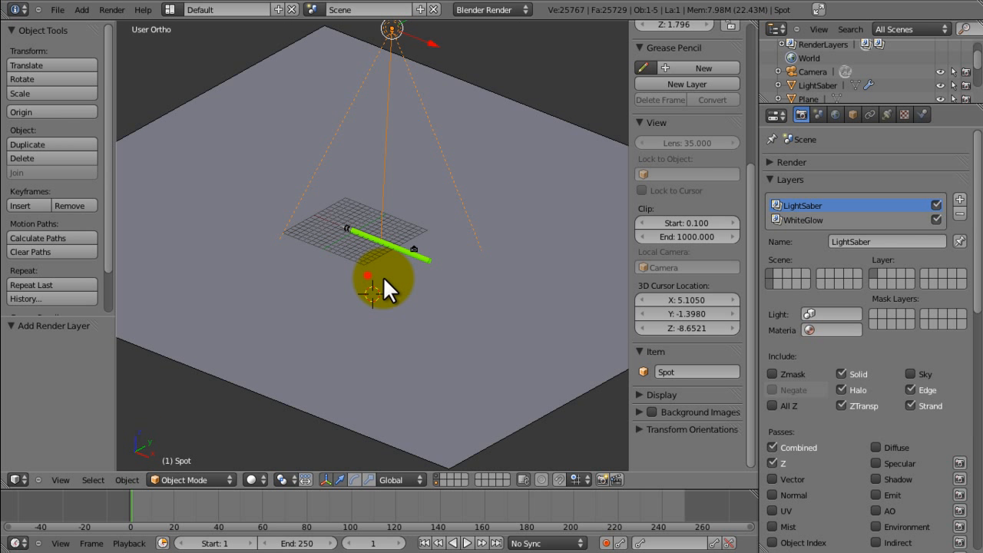
key("KP_1")
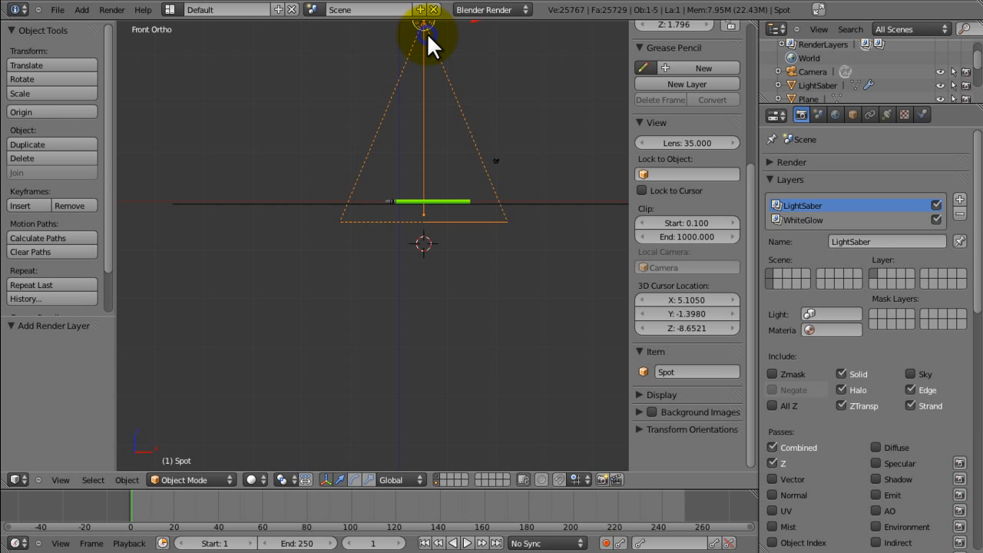
key("m")
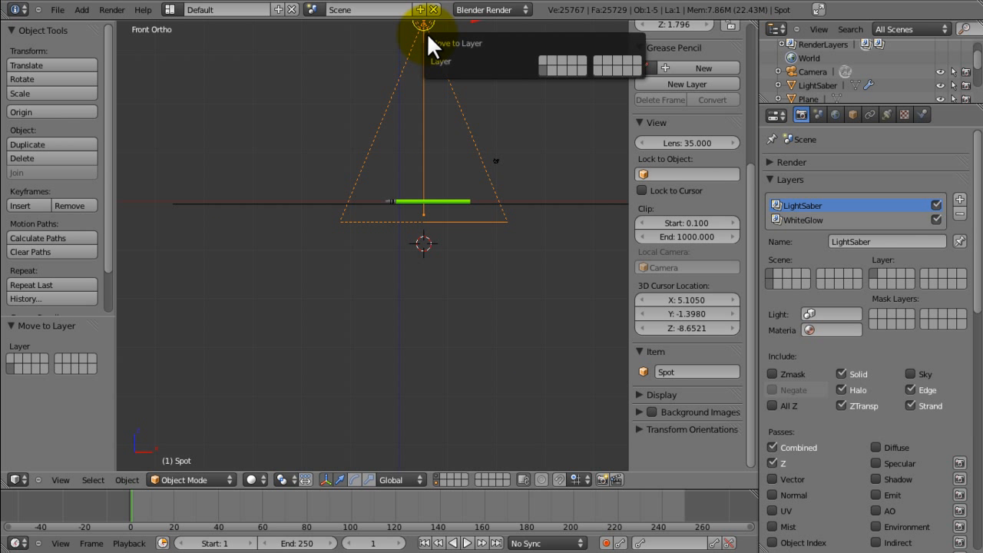
left_click(542, 59)
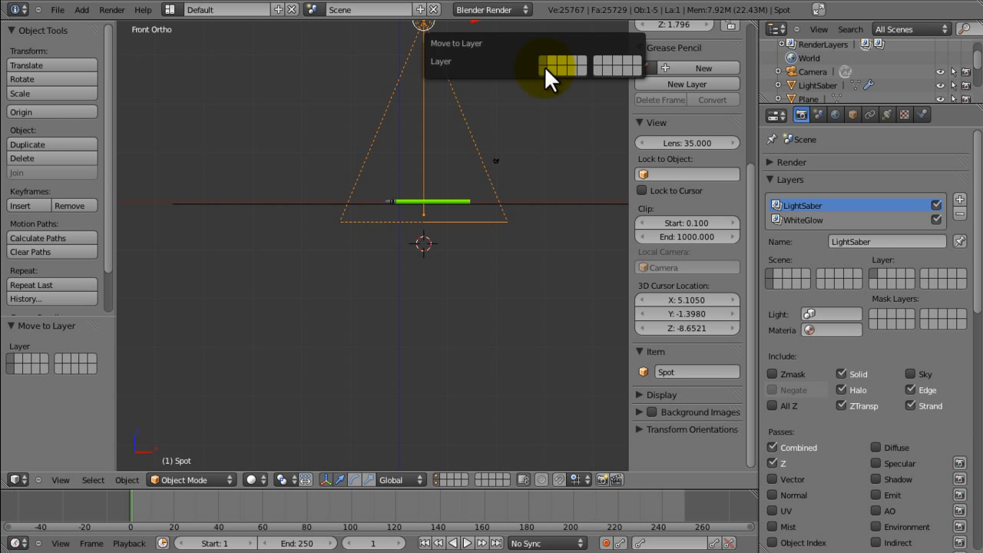
Save over the existing file and render the camera view again.
key("KP_0")
key("ctrl+s")
key("Return")
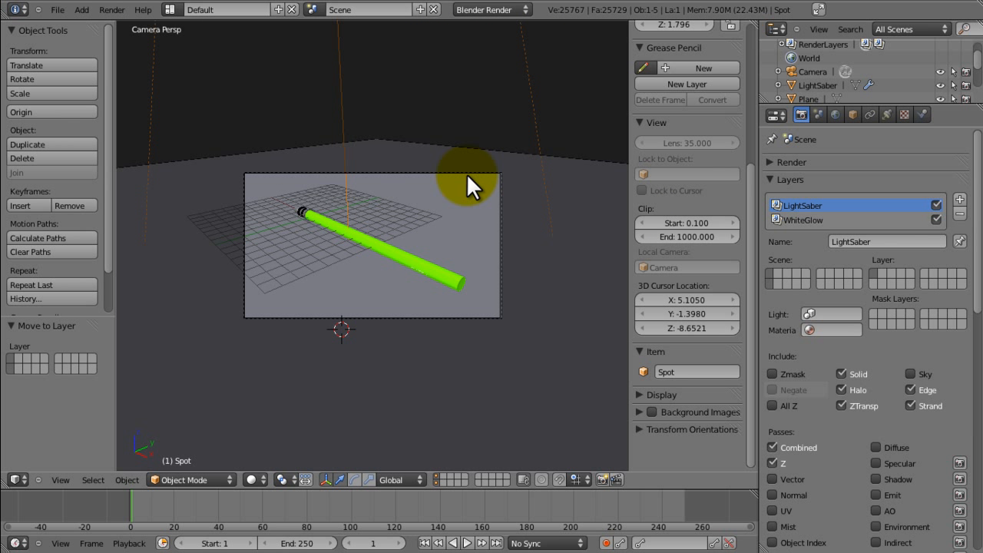
key("F12")
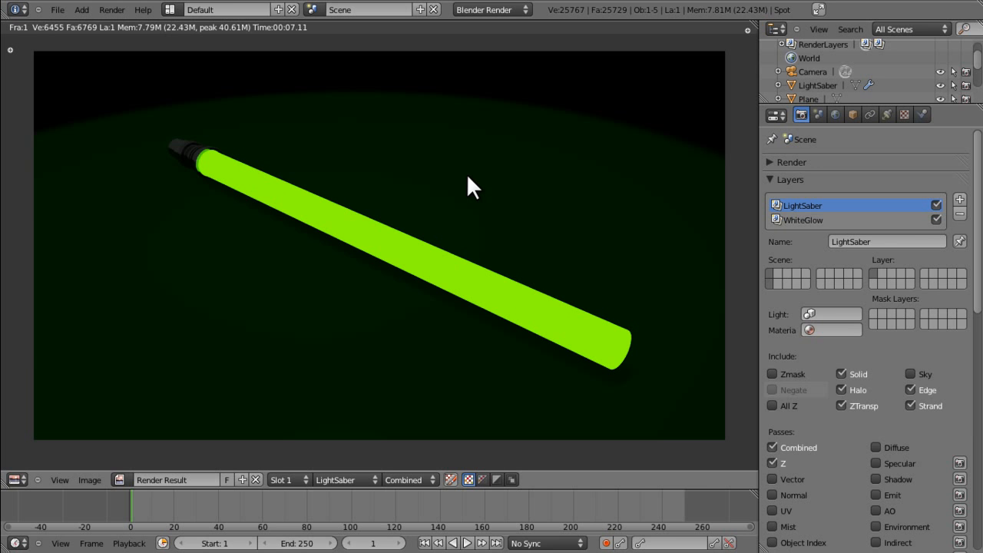
Switch to the Compositing layout, enable nodes and the backdrop, and move the Composite node farther from the Render Layers node.
key("ctrl+Left")
left_click(259, 328)
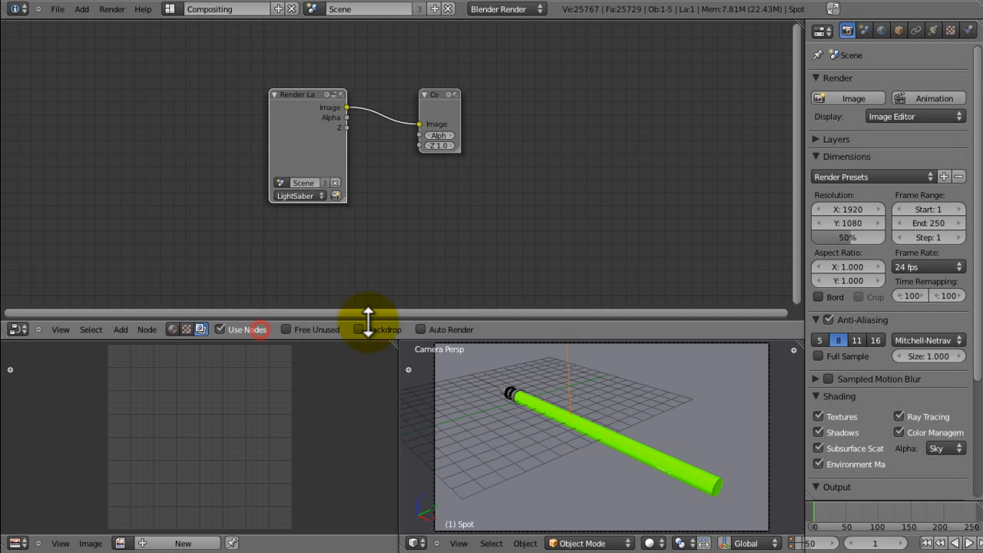
left_click(367, 325)
left_click_drag(446, 95, 600, 74)
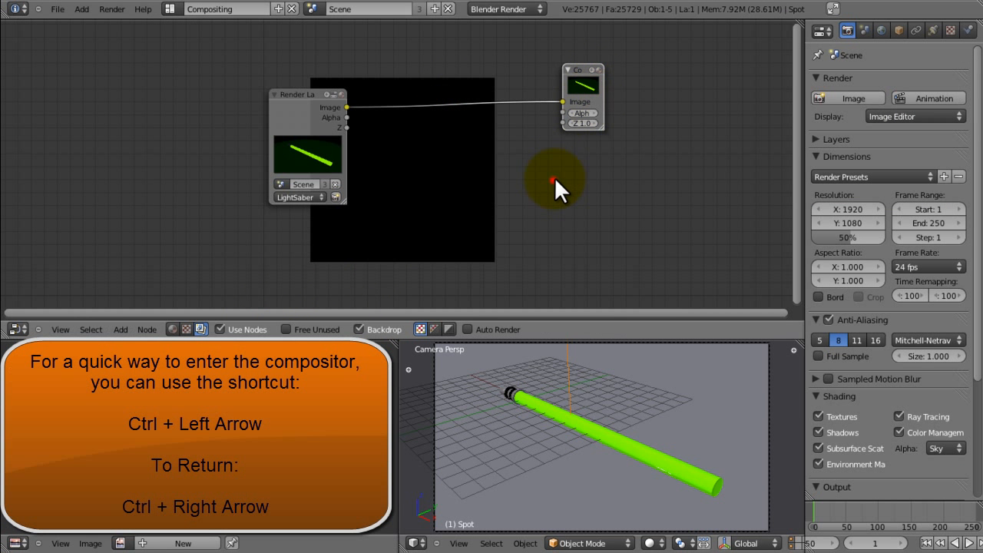
Add a Viewer node below the Composite node, feed it the Render Layers image, and move the Render Layers node away to make room.
key("shift+a")
mouse_move(556, 193)
left_click(624, 212)
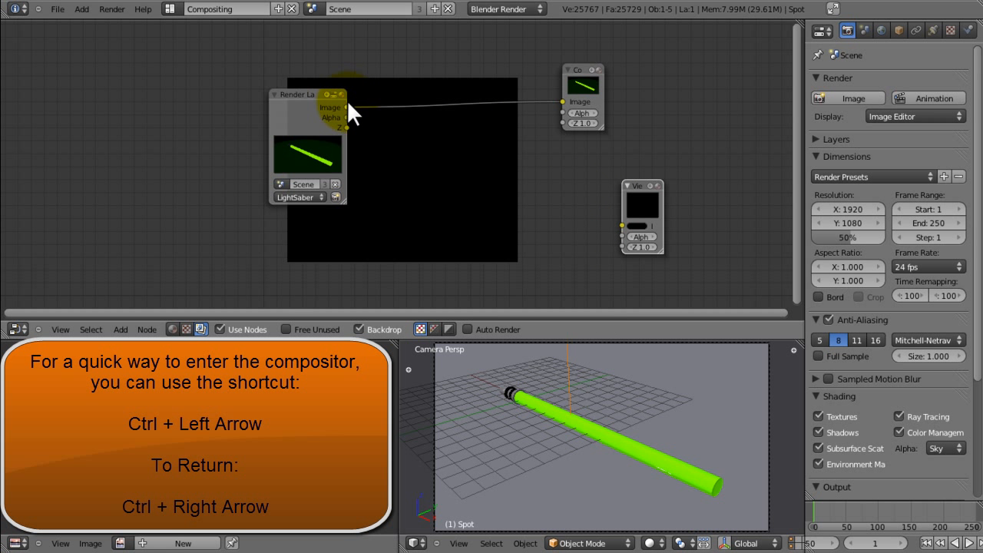
left_click_drag(540, 201, 583, 158)
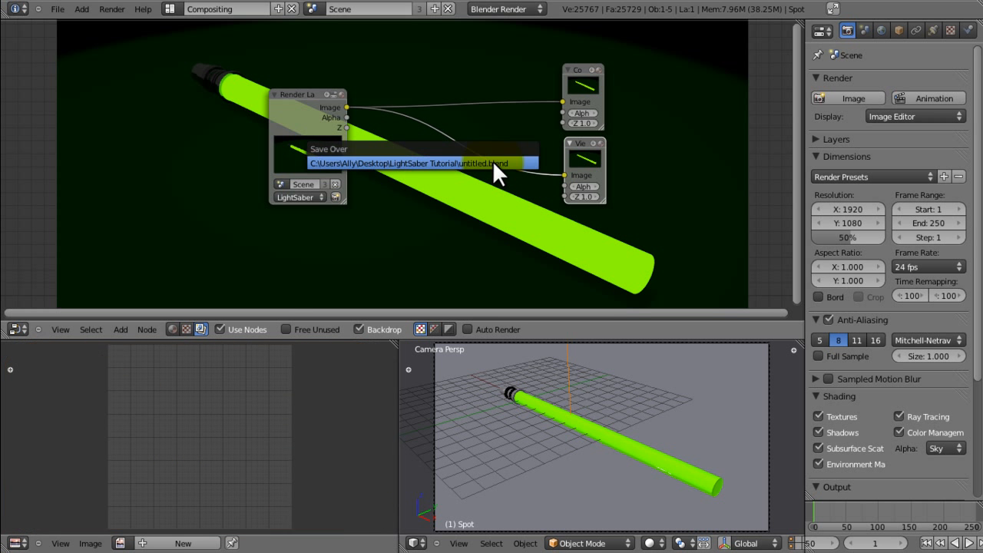
key("g")
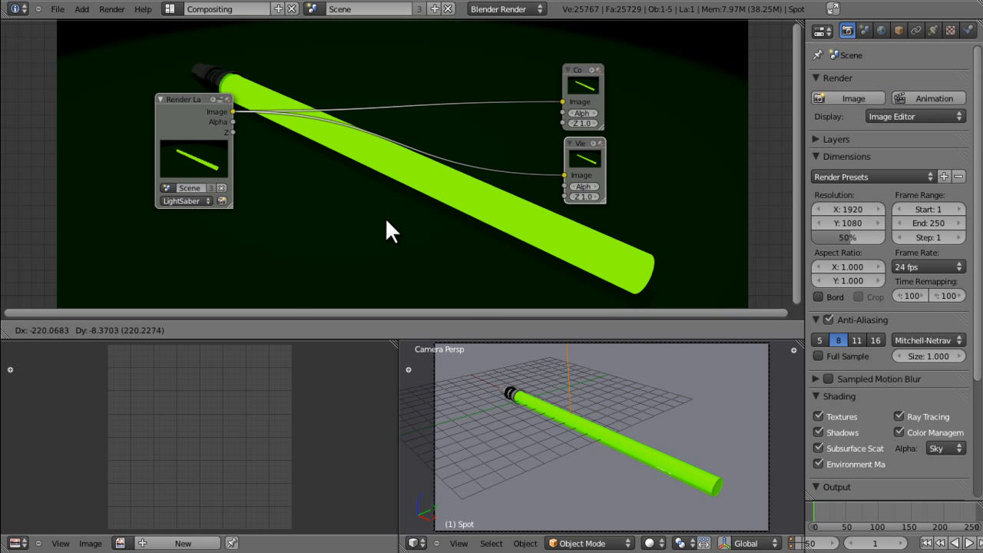
left_click(349, 213)
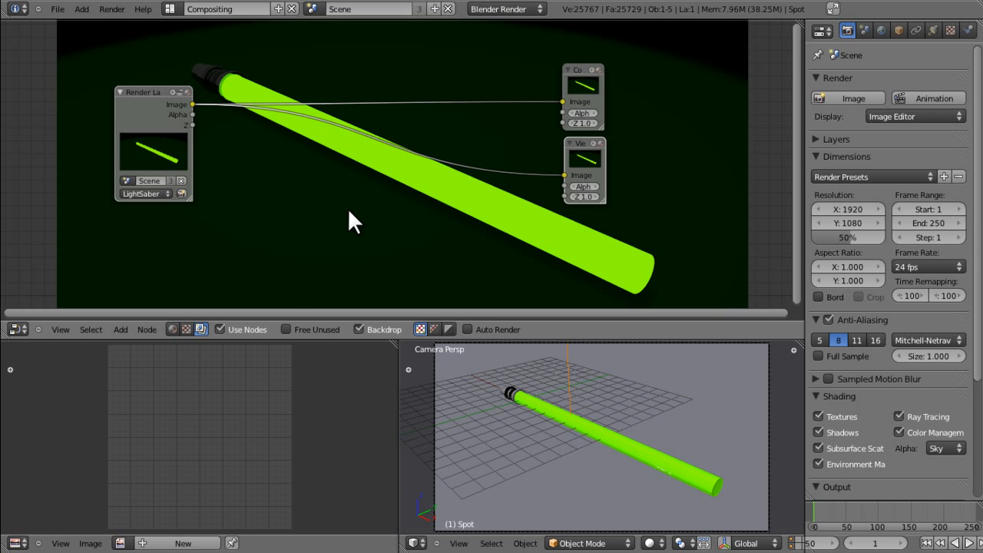
Add an RGB Curves node and link it between the Render Layers image and the Viewer.
key("shift+a")
mouse_move(264, 143)
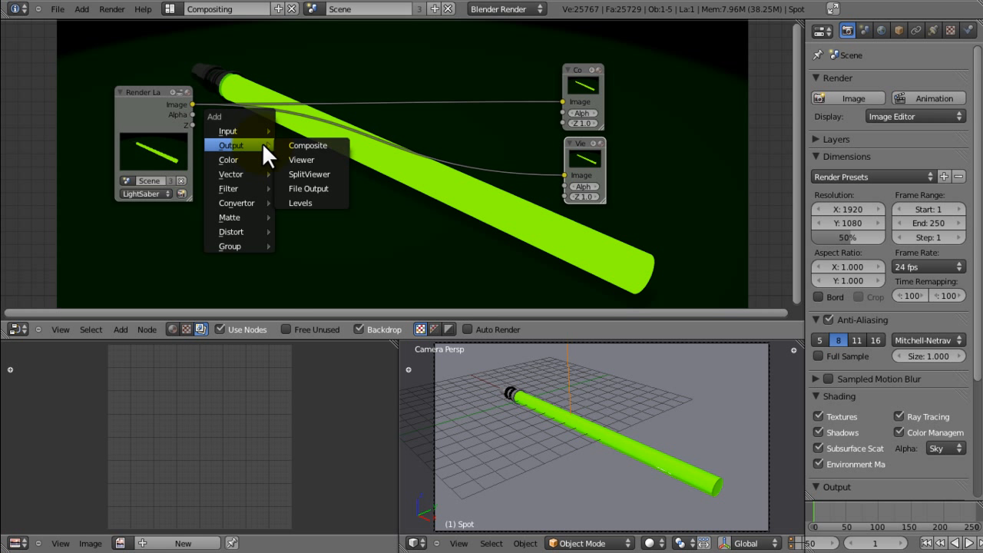
mouse_move(251, 159)
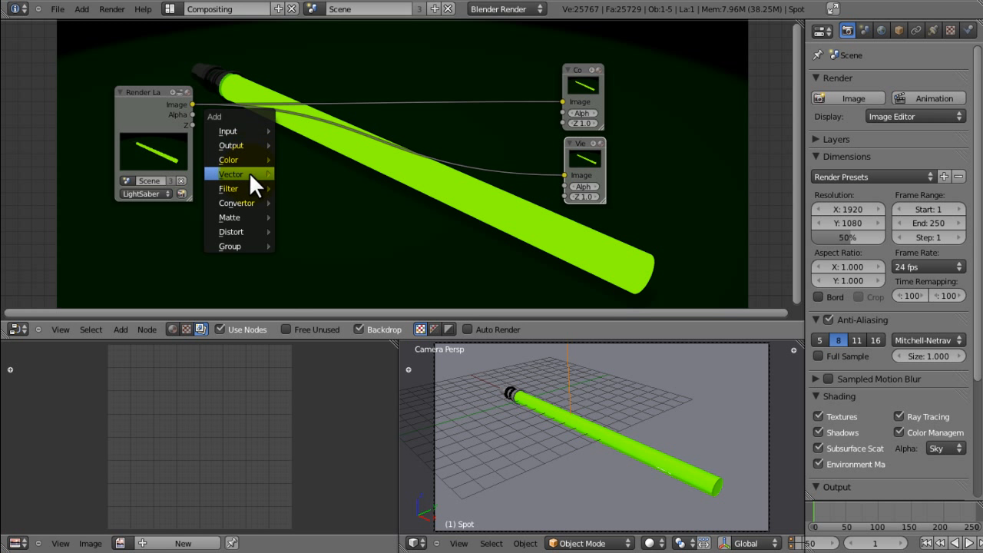
mouse_move(243, 186)
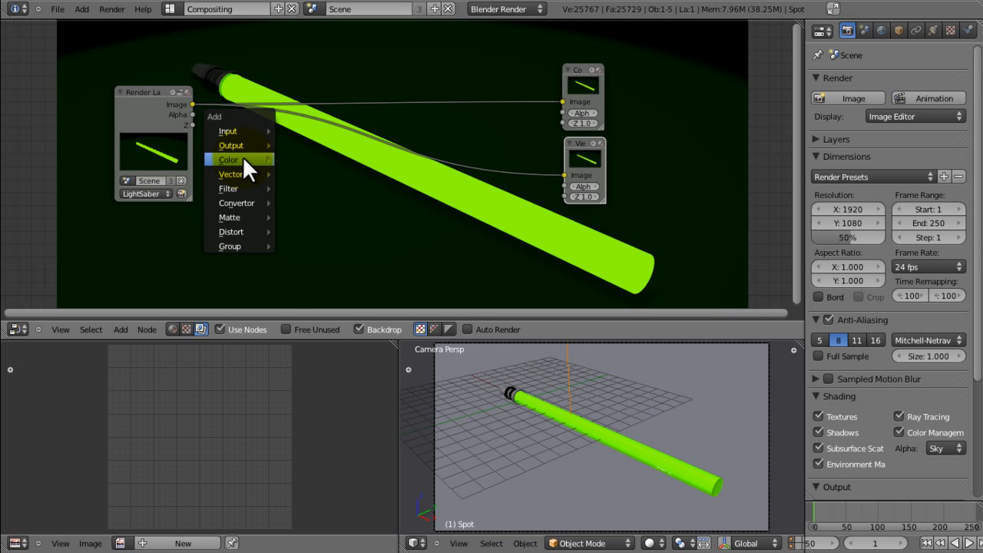
left_click(304, 159)
left_click_drag(191, 105, 285, 276)
left_click_drag(389, 145, 565, 176)
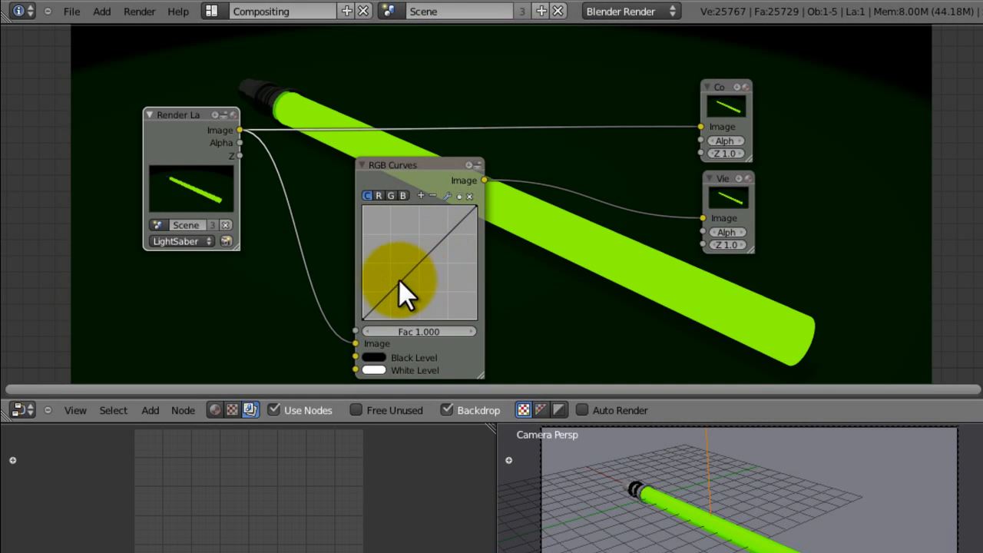
Shape the RGB curve into a steep S using two control points near the middle, isolating the bright blade.
left_click_drag(398, 280, 417, 308)
left_click_drag(463, 260, 423, 213)
left_click_drag(408, 168, 406, 209)
Select the Composite and Viewer nodes together and move them farther from the RGB Curves node.
key("a")
key("b")
left_click_drag(768, 99, 725, 218)
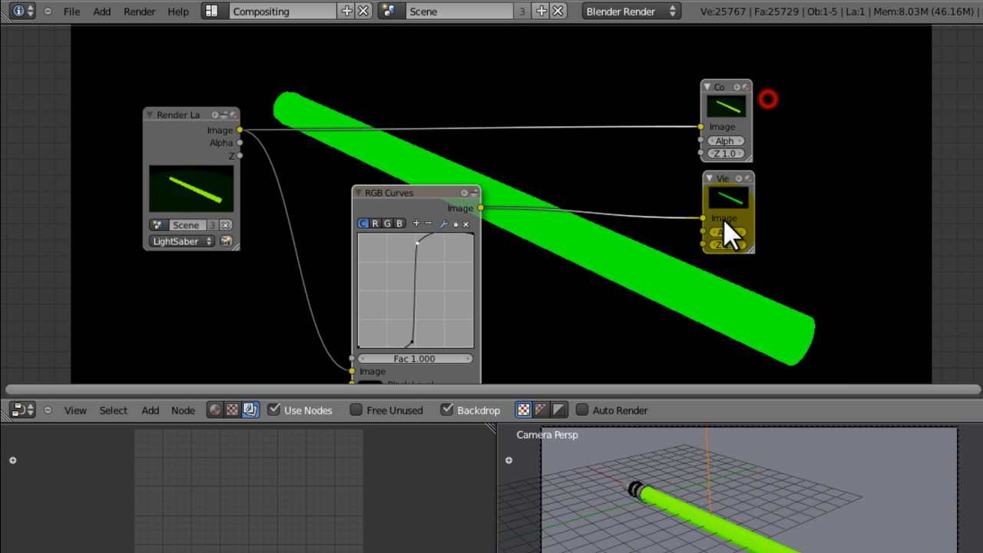
key("g")
left_click(918, 179)
key("a")
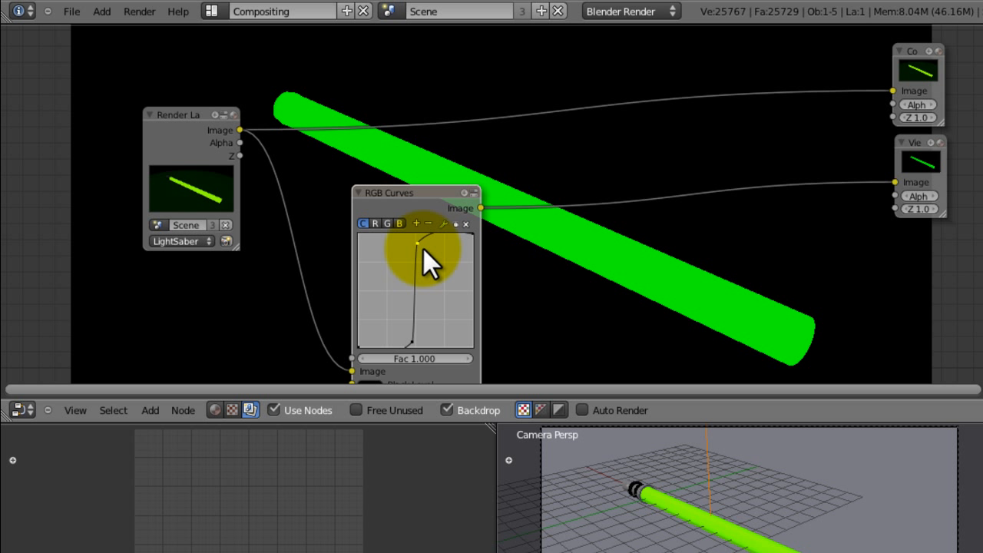
key("a")
key("b")
left_click(558, 151)
key("a")
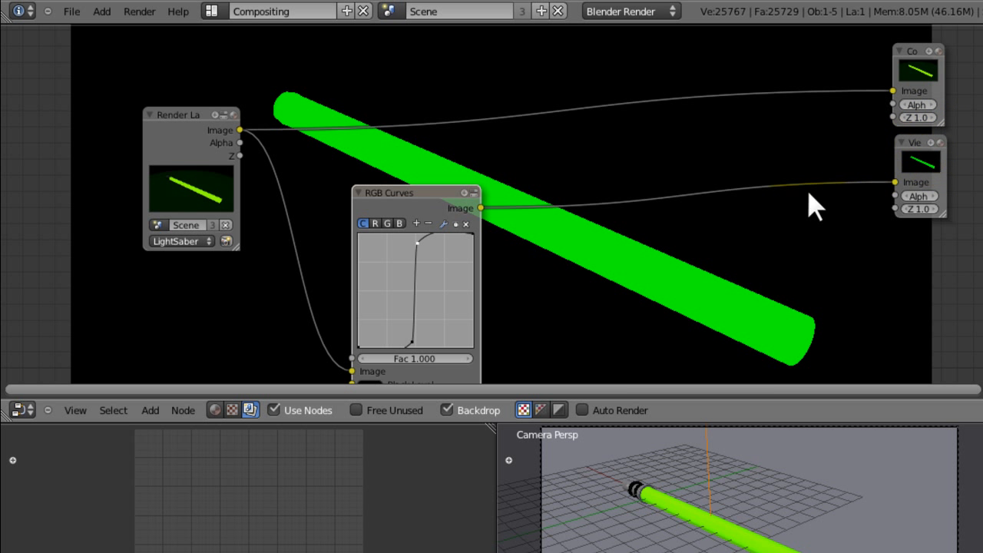
Add a Blur node and set its filter type to Fast Gaussian.
middle_click_drag(809, 192, 626, 221)
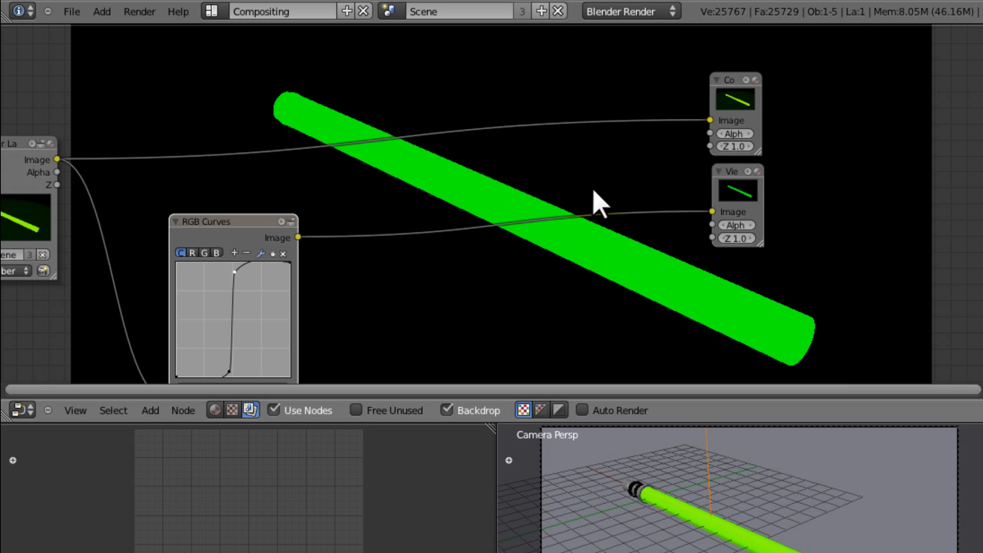
key("shift+a")
mouse_move(439, 289)
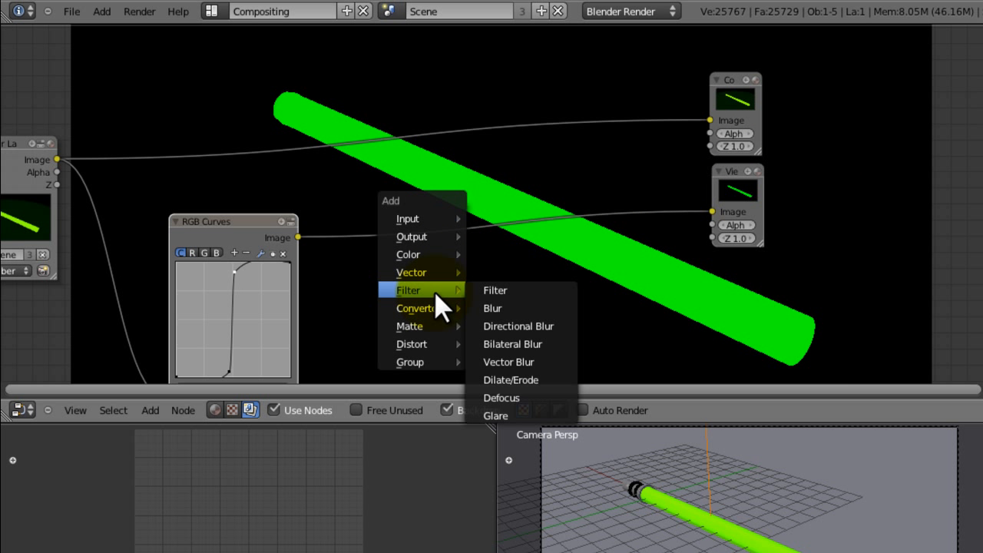
left_click(517, 310)
left_click(559, 352)
left_click(541, 365)
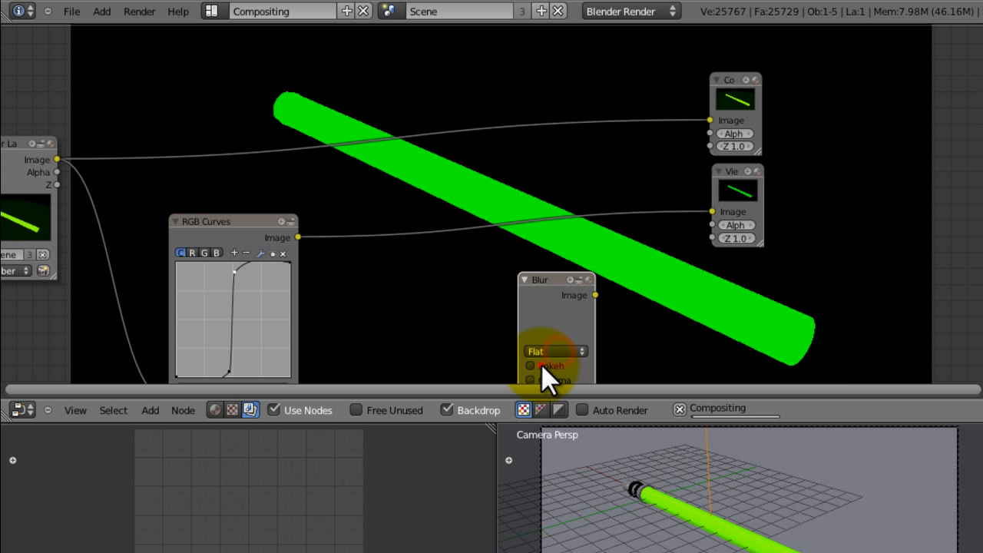
left_click(559, 350)
left_click(553, 274)
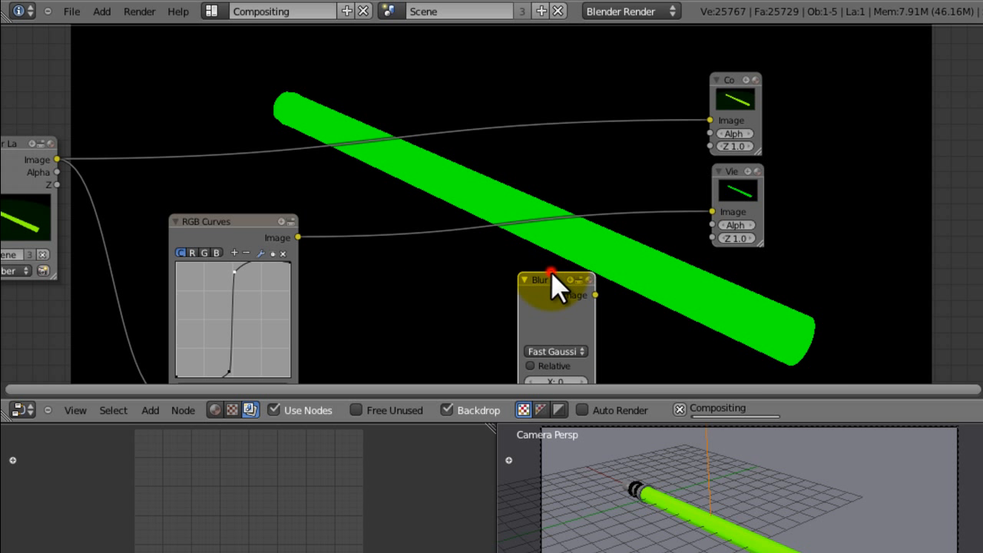
Place the Blur node beside RGB Curves and link it between the RGB Curves output and the Viewer.
left_click_drag(551, 277, 461, 231)
middle_click_drag(333, 235, 323, 168)
left_click_drag(299, 170, 413, 281)
left_click_drag(488, 162, 714, 145)
left_click_drag(451, 235, 401, 280)
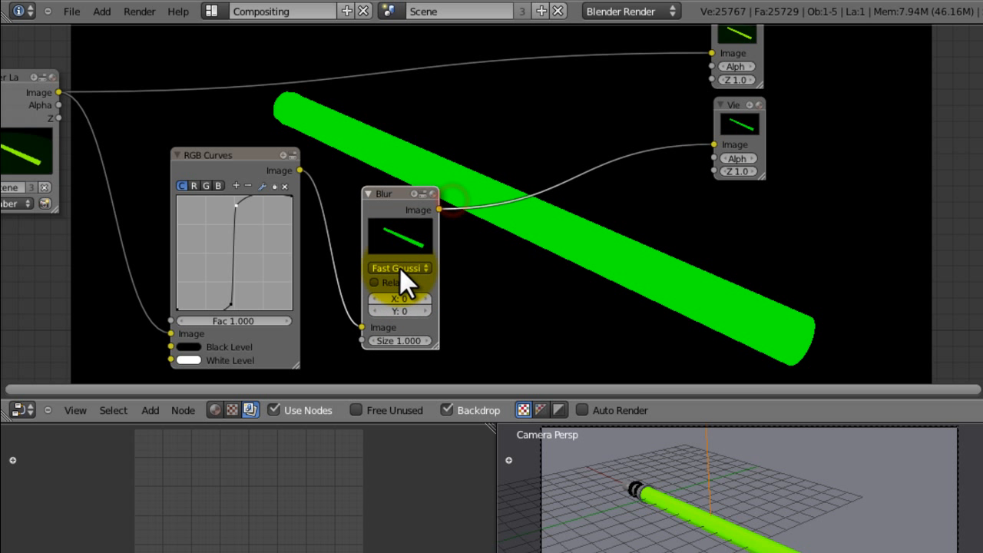
Set the Blur node's X and Y values to 10.
left_click(402, 299)
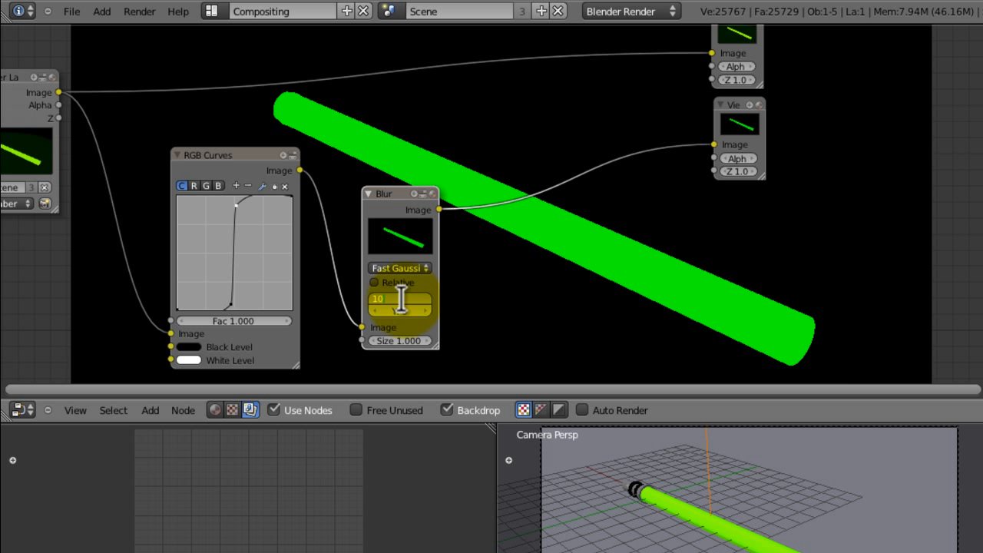
type("10")
key("Return")
left_click_drag(393, 240, 375, 214)
middle_click_drag(375, 214, 402, 159)
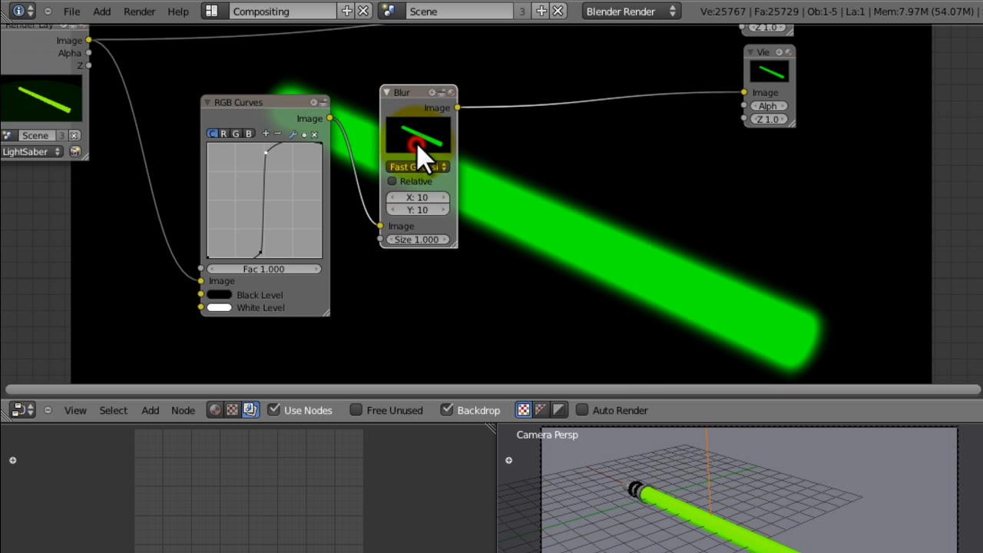
Duplicate the Blur node, place the copy below the original, and link the RGB Curves image to it.
left_click_drag(417, 142, 411, 80)
middle_click_drag(432, 162, 439, 128)
key("shift+d")
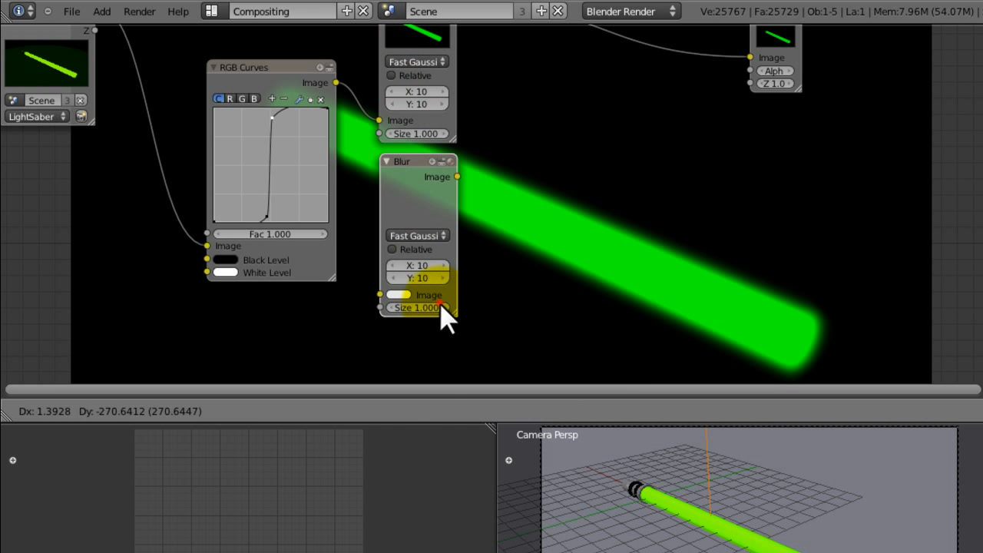
left_click(440, 304)
left_click_drag(337, 82, 384, 298)
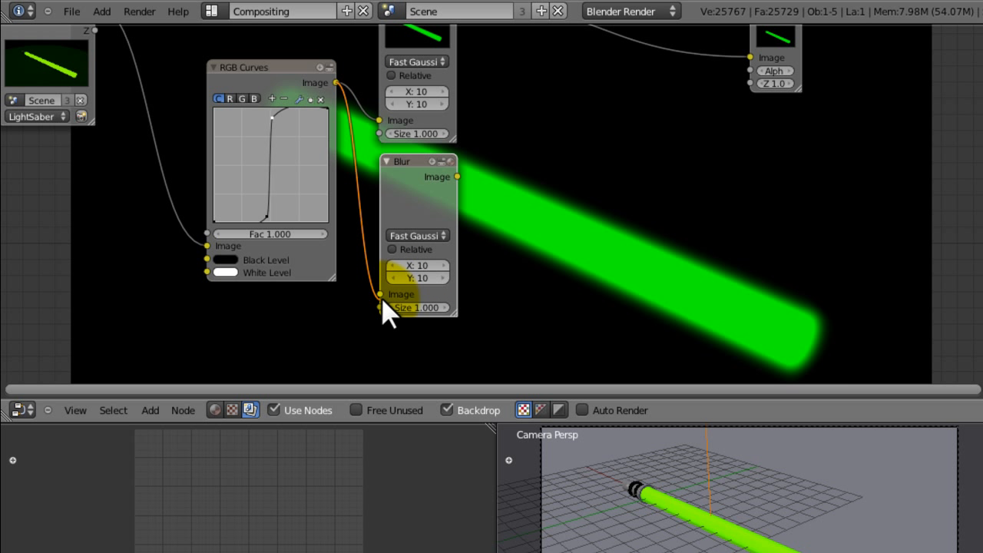
Set the lower Blur node's X and Y values to 50.
left_click(411, 266)
type("50")
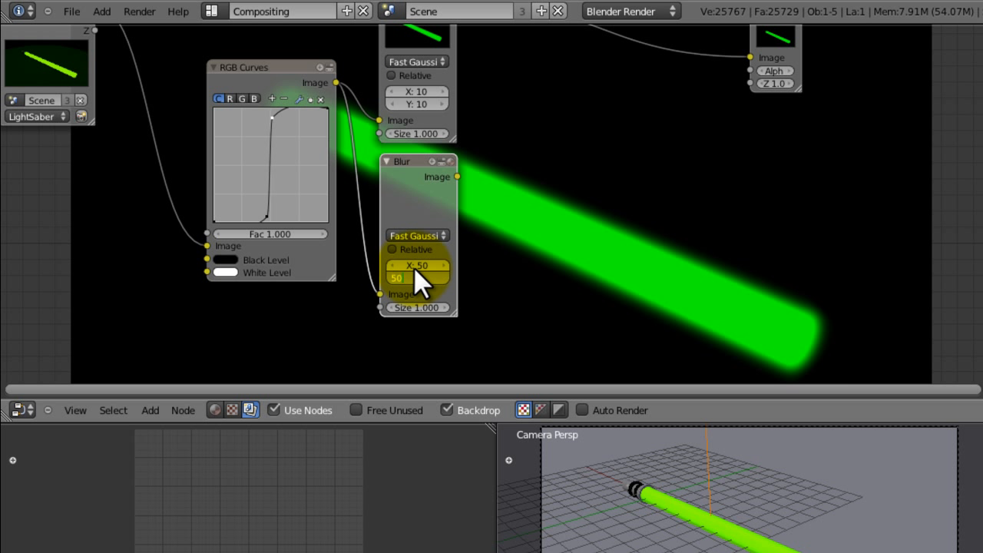
key("Return")
Add a Mix node fed by the lower Blur, set its blend type to Add, and place it beside the two Blur nodes.
middle_click_drag(461, 170, 406, 254)
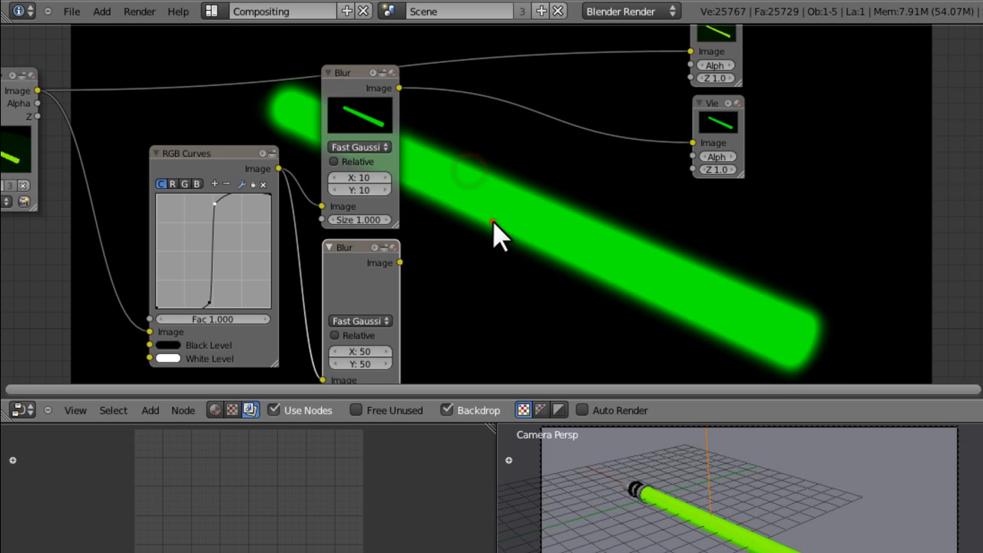
key("shift+a")
mouse_move(485, 184)
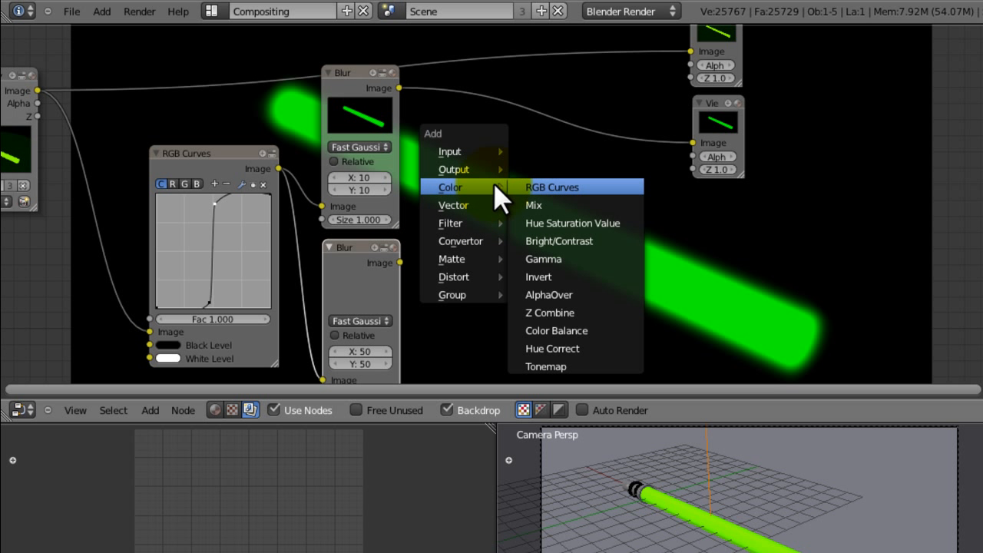
left_click(538, 205)
left_click(545, 246)
left_click(560, 242)
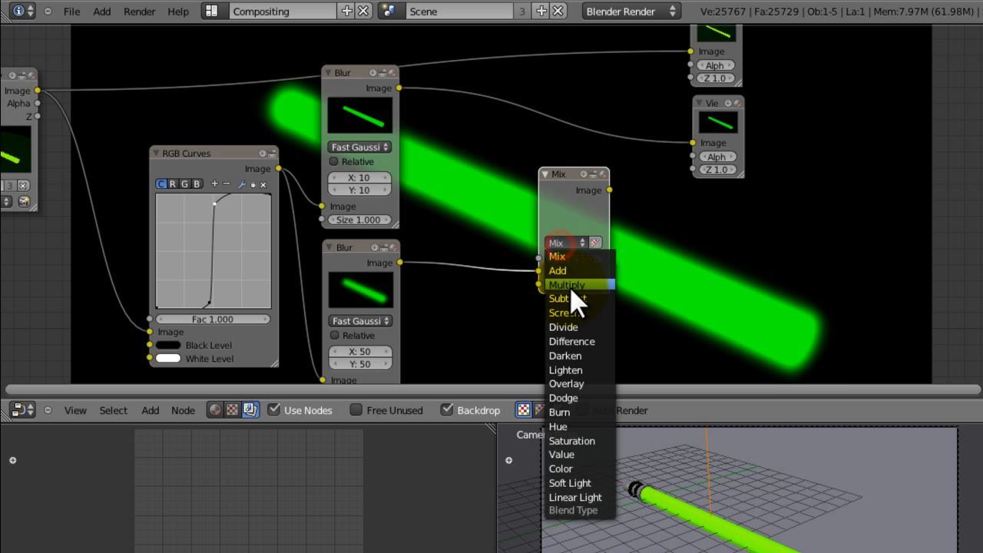
left_click(572, 273)
left_click_drag(561, 214, 491, 185)
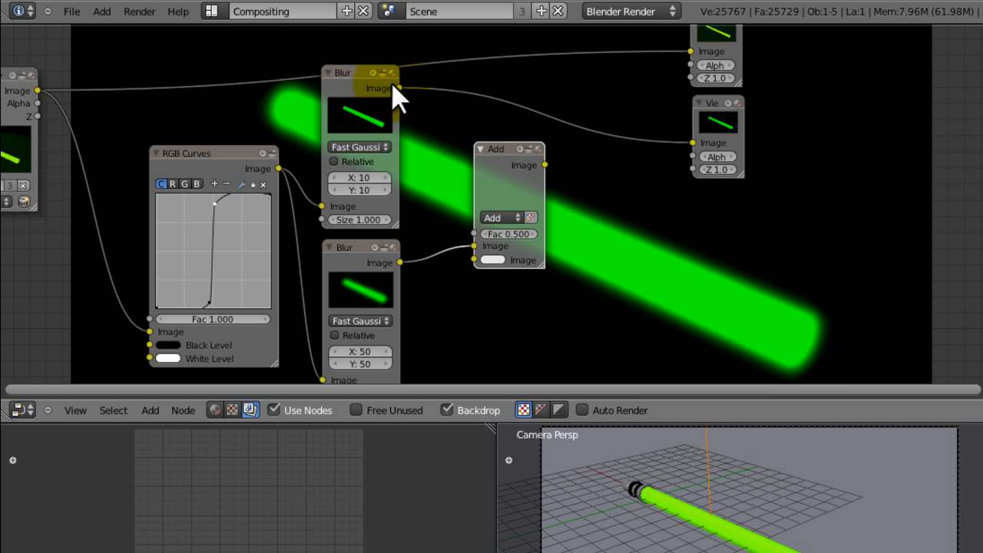
Link the upper Blur to the Add node's second Image input, route the Add output to the Viewer, and save the file.
left_click_drag(399, 88, 474, 260)
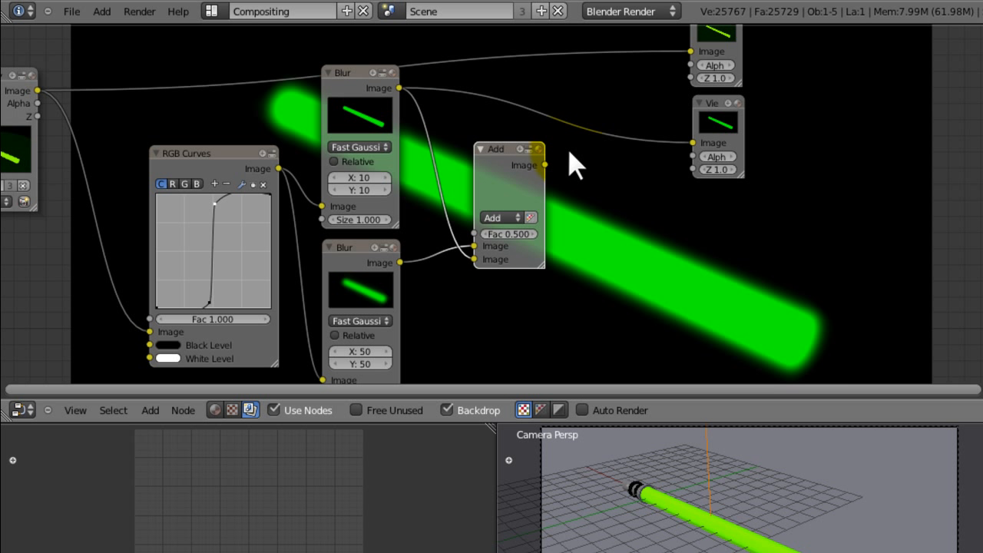
left_click_drag(545, 164, 692, 143)
left_click(694, 152)
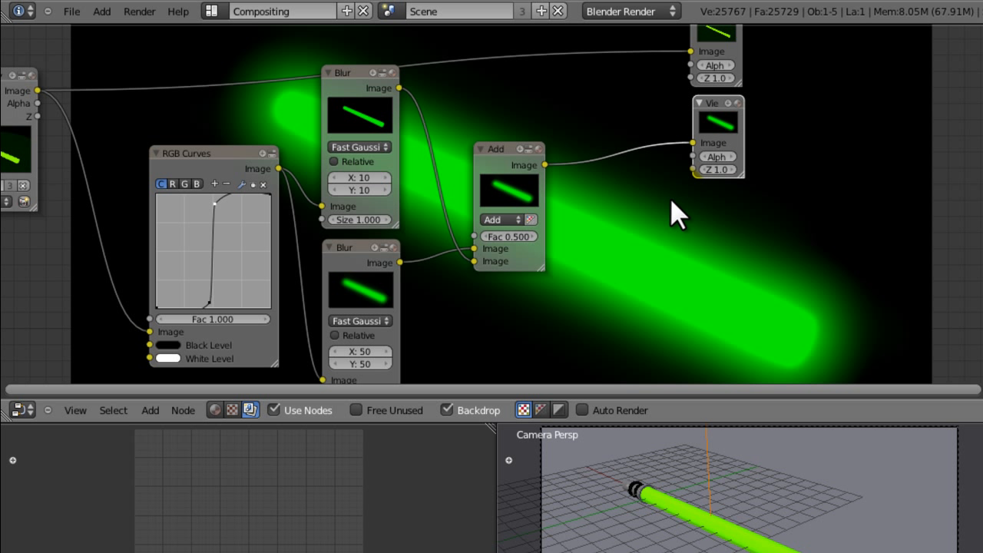
key("ctrl+s")
left_click(672, 215)
Set the Add node's Fac to 1.000.
middle_click_drag(637, 235, 592, 215)
scroll(593, 219, "down", 3)
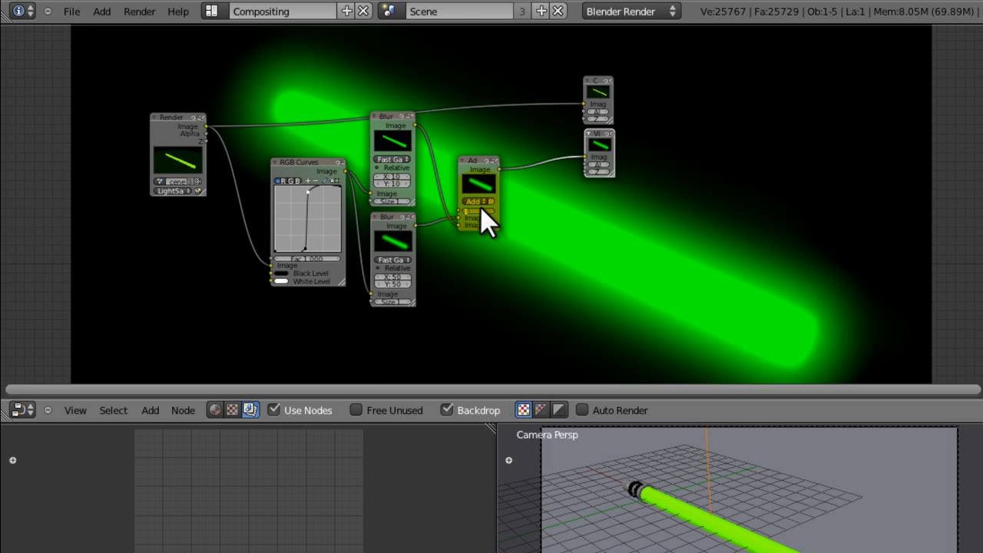
scroll(530, 222, "up", 8)
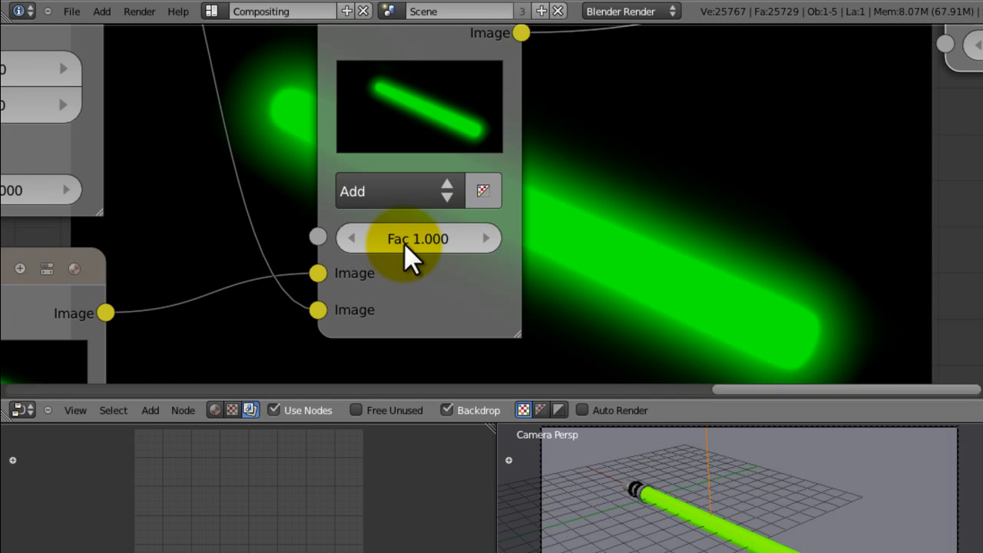
middle_click_drag(405, 238, 428, 297)
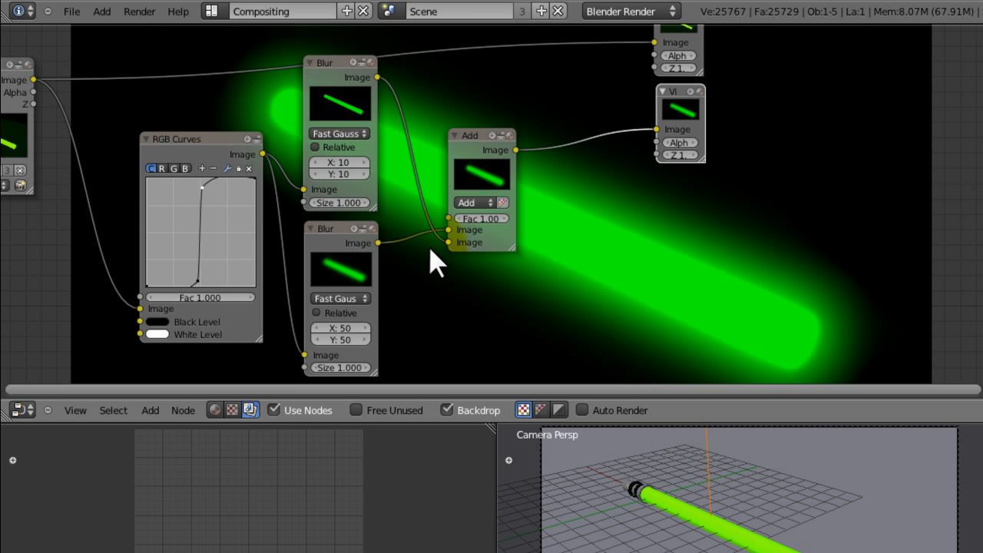
Try Fac values of 0 and -1 on the Add node and return it to 1.
scroll(437, 189, "up", 3)
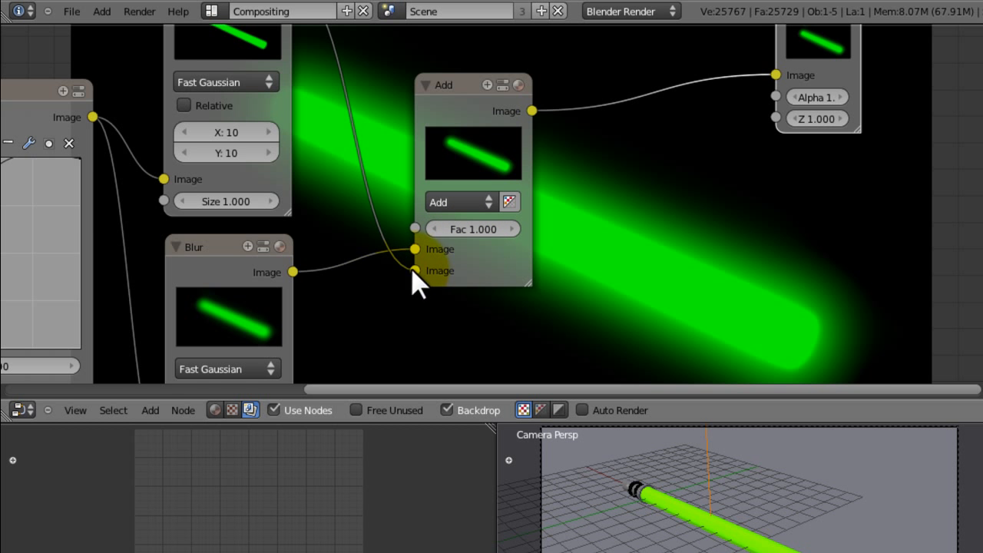
middle_click_drag(345, 226, 379, 281)
scroll(380, 282, "down", 3)
scroll(492, 296, "up", 5)
middle_click_drag(407, 211, 434, 71)
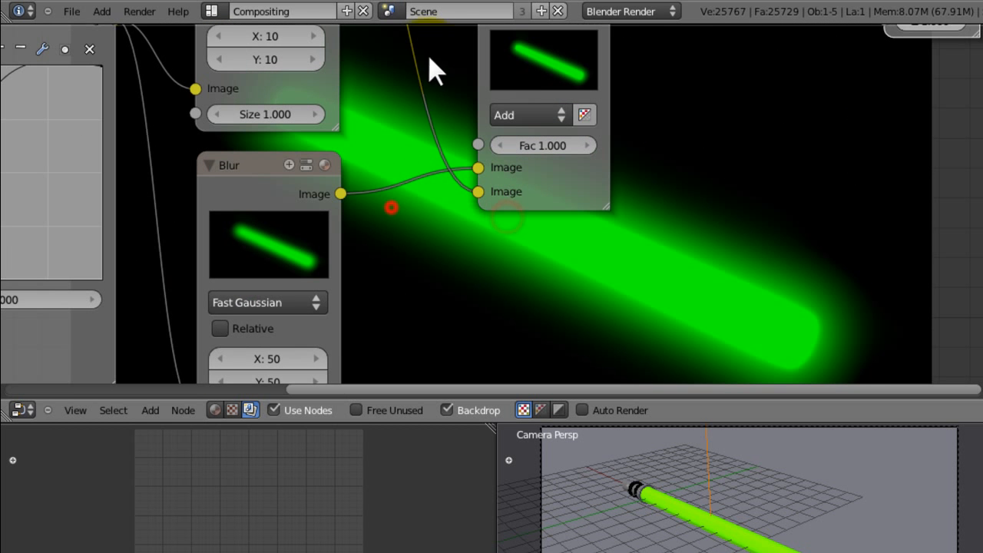
middle_click_drag(448, 202, 431, 243)
left_click(535, 180)
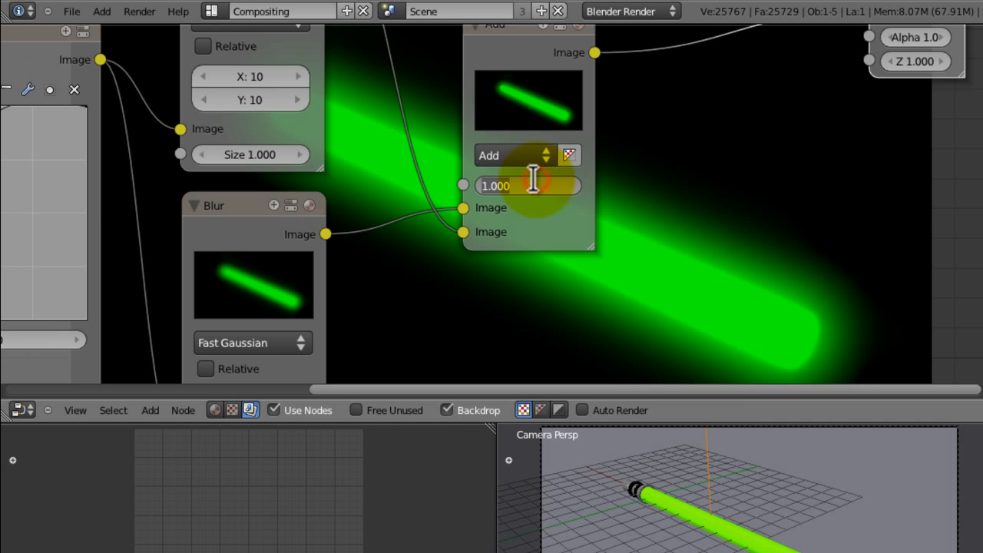
type("0")
key("Return")
middle_click_drag(395, 277, 395, 308, "ctrl")
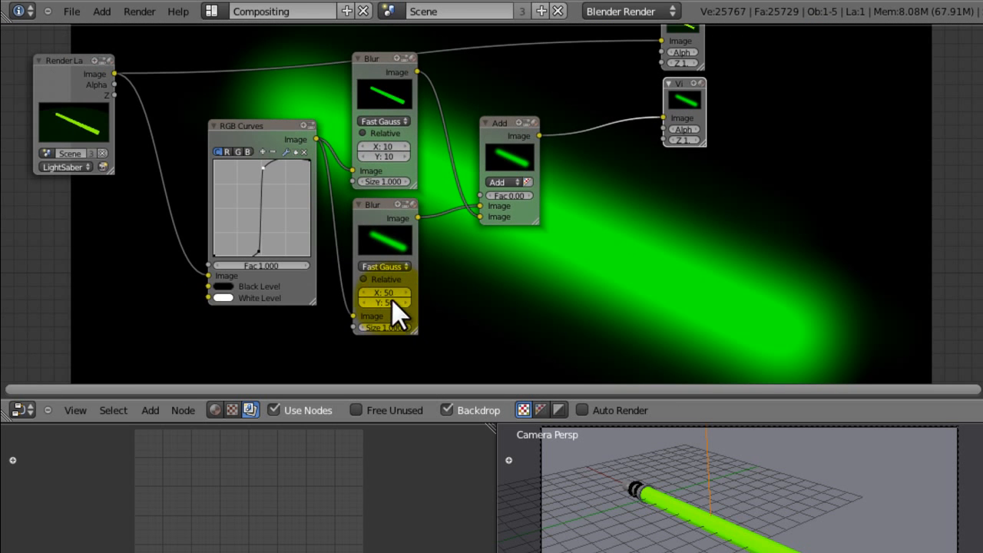
scroll(503, 198, "up", 2)
key("Return")
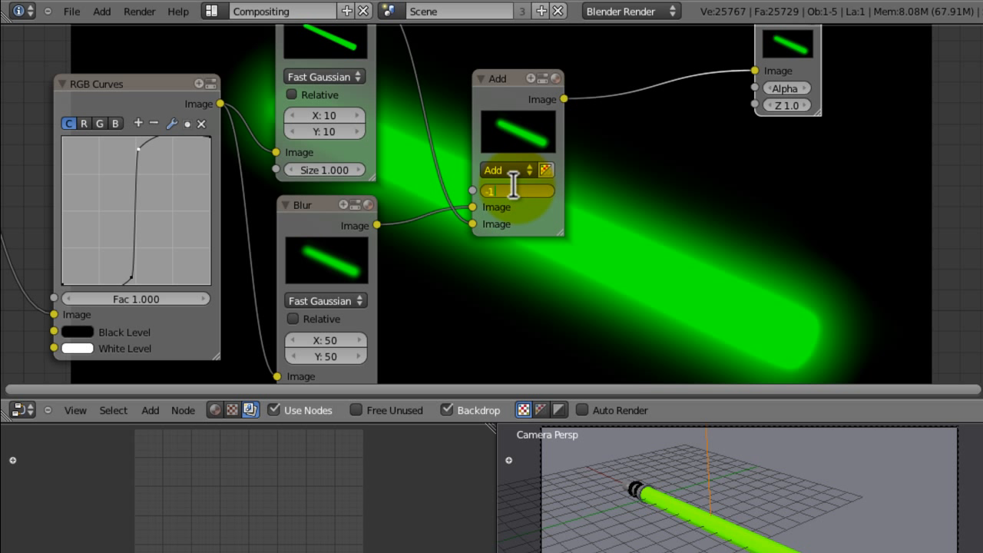
key("Return")
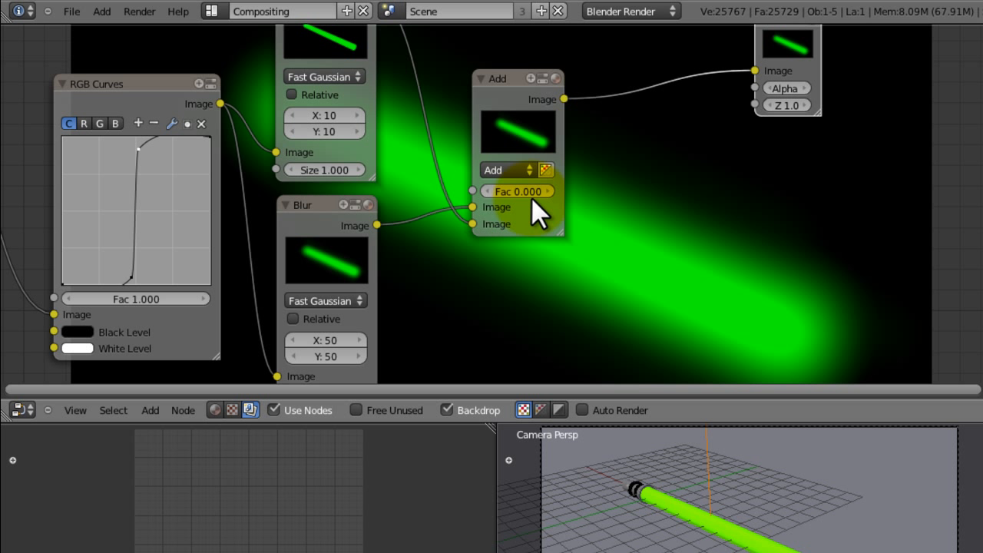
type("1")
key("Return")
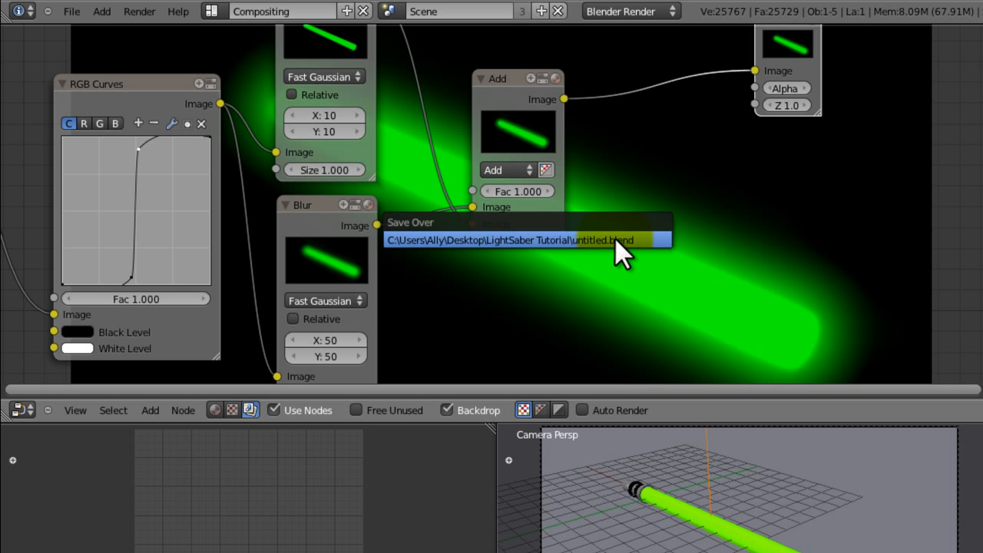
Swap the Add node's links so the upper Blur feeds the first Image input and the lower Blur feeds the second.
middle_click_drag(477, 194, 504, 234)
left_click_drag(498, 260, 500, 248)
Try Fac values of 0.5 and 0.2 on the Add node to compare the glow strength.
left_click(544, 230)
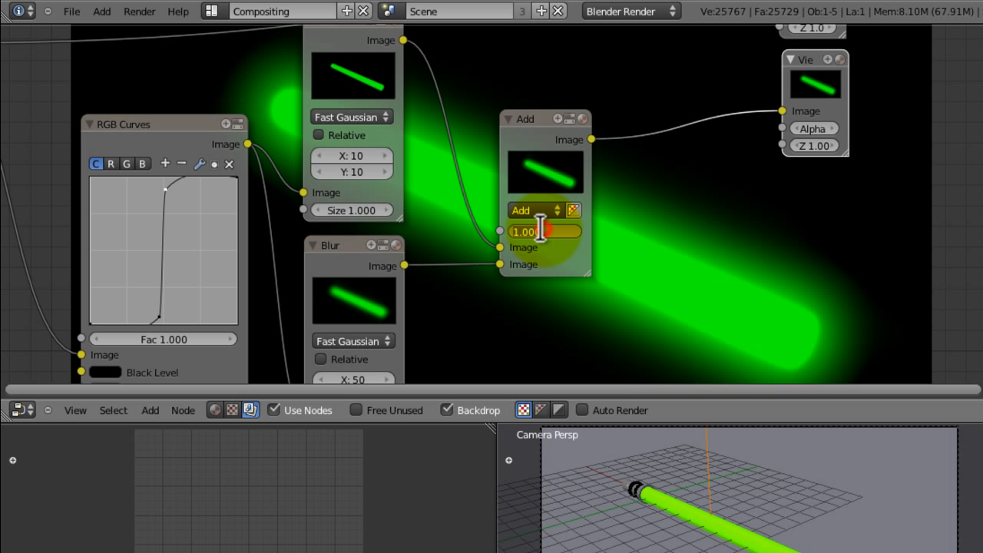
type("0.5")
key("Return")
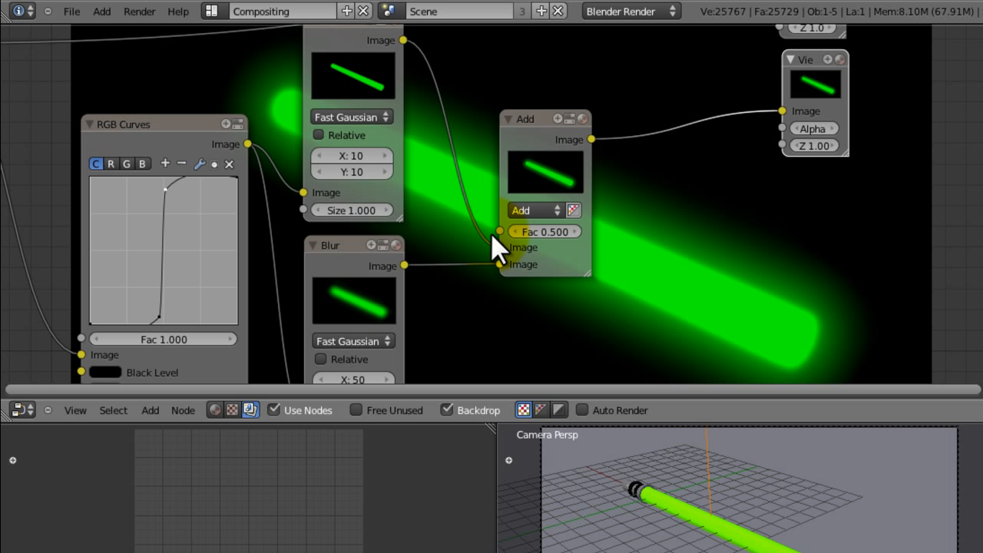
left_click_drag(491, 233, 498, 249)
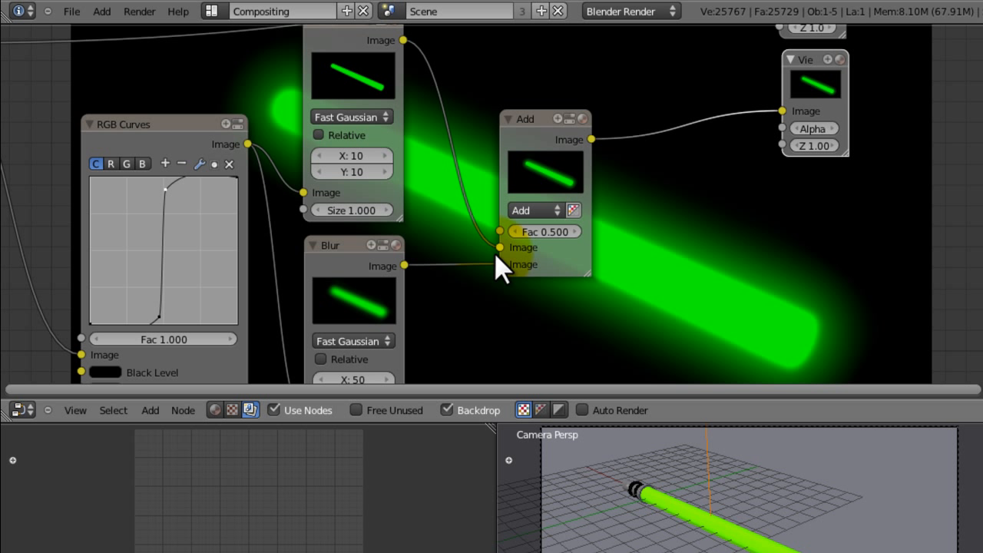
left_click(545, 234)
type("0.2")
key("Return")
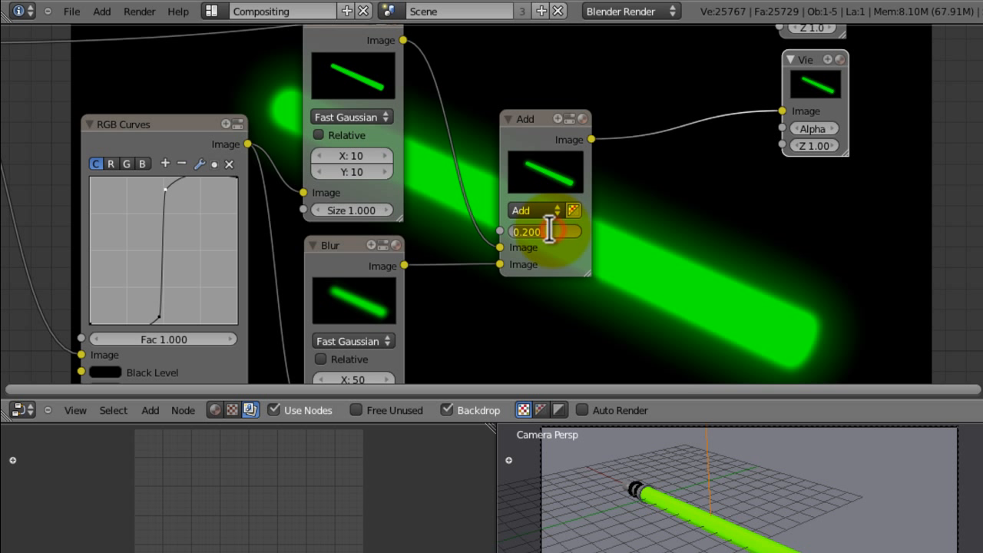
Set the Add node's Fac to 1 and save the file.
type("1")
key("Return")
key("ctrl+s")
left_click(661, 206)
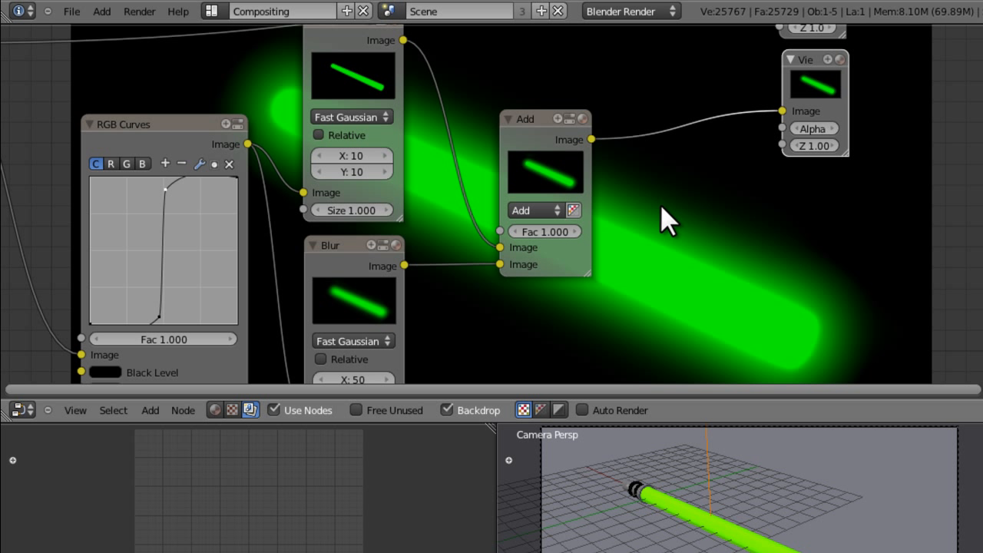
Move the RGB Curves, Blur and Add nodes down as a group, and bring the Composite and Viewer nodes down toward them.
middle_click_drag(659, 207, 544, 292)
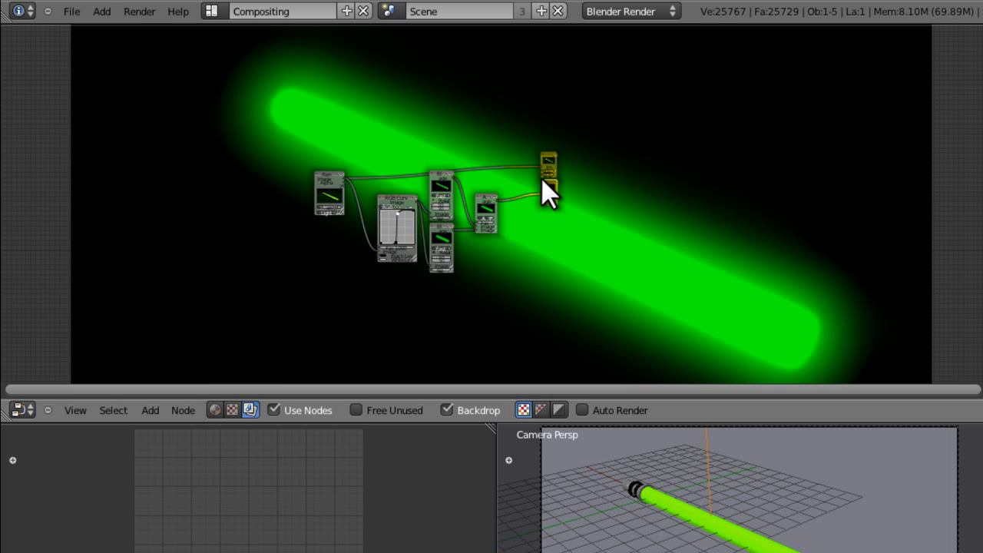
left_click_drag(499, 167, 397, 265)
key("g")
left_click(392, 302)
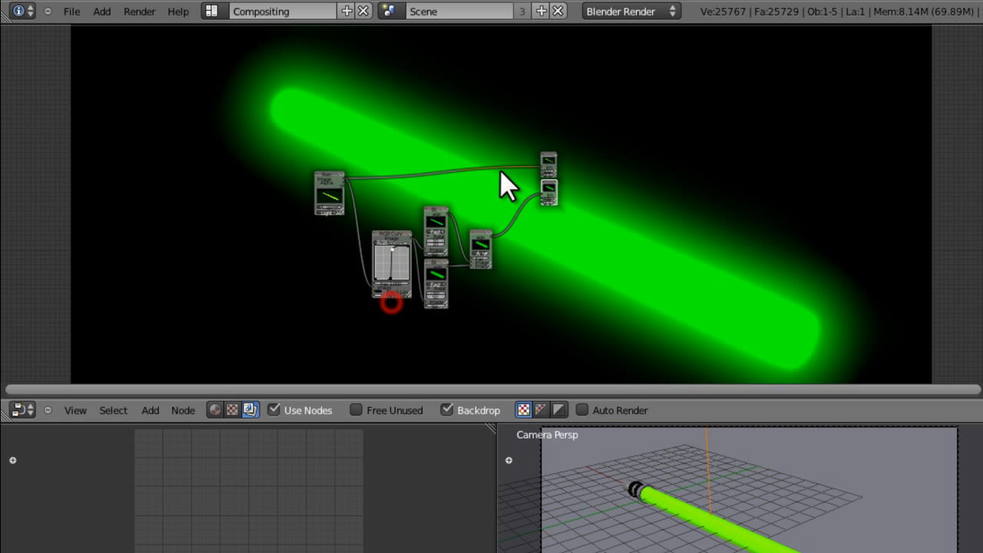
key("b")
left_click_drag(577, 141, 530, 198)
key("g")
left_click(521, 217)
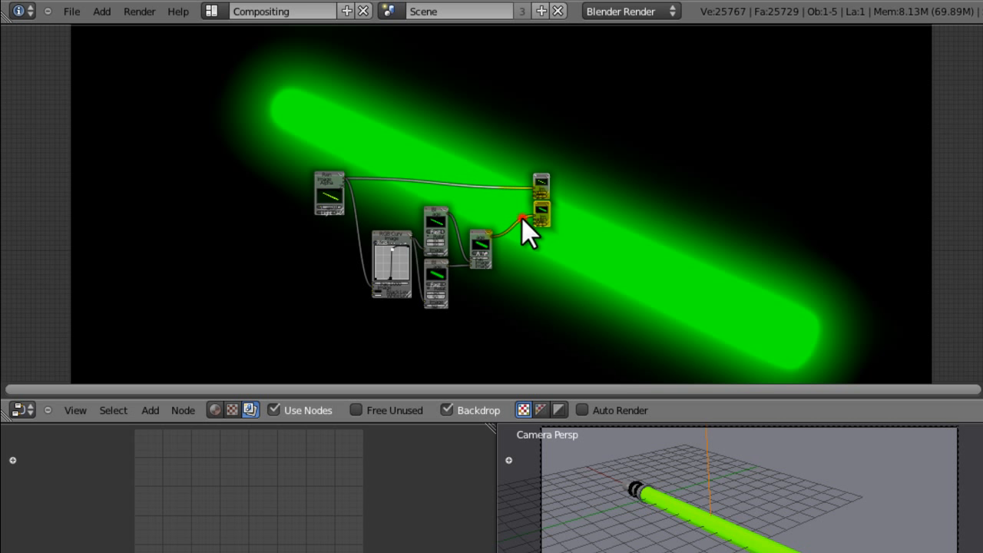
Move the Render Layers node down next to RGB Curves and save the file.
key("b")
left_click_drag(372, 172, 297, 255)
key("g")
left_click(299, 287)
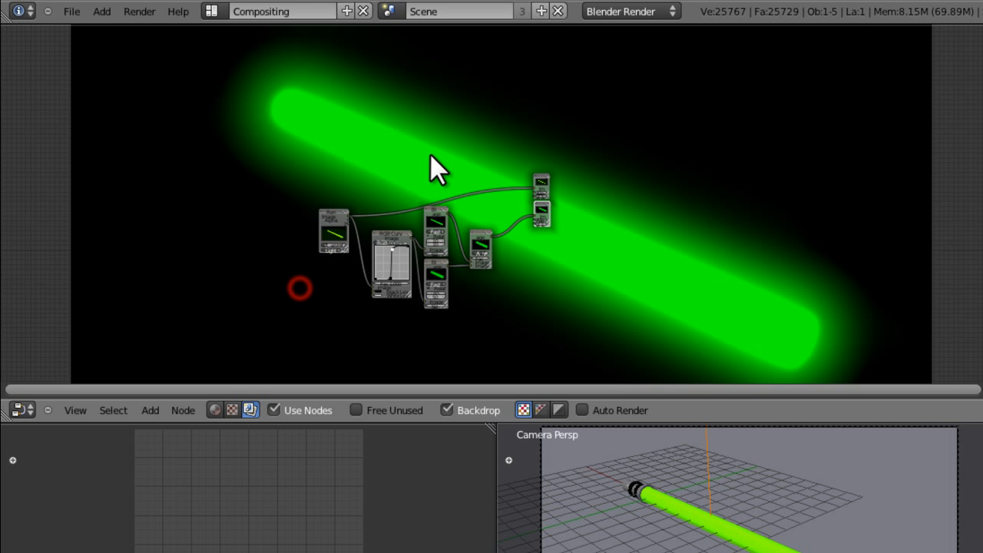
middle_click_drag(429, 155, 514, 120)
scroll(460, 146, "up", 4)
key("ctrl+s")
left_click(460, 144)
Duplicate the LightSaber Render Layers node and place the copy above the original.
middle_click_drag(470, 180, 498, 165)
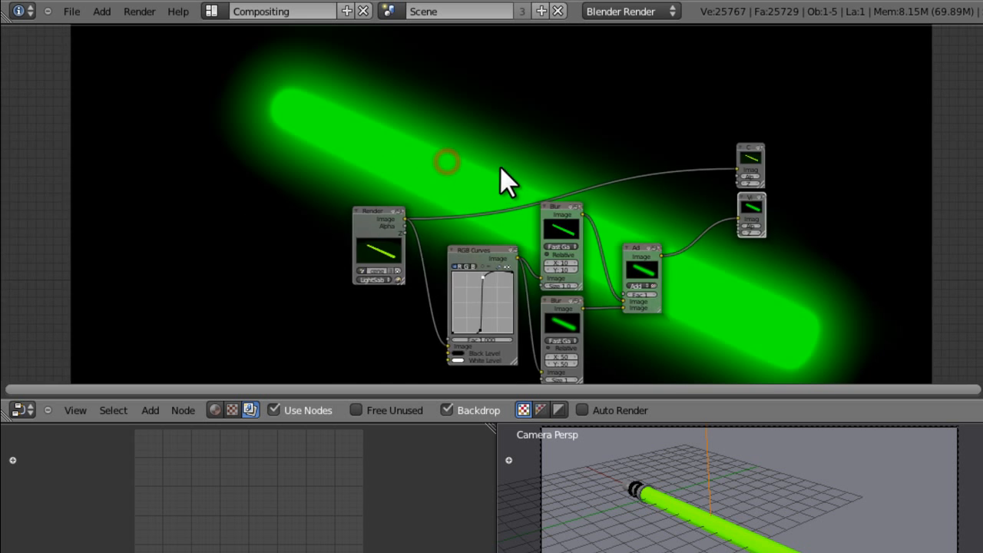
scroll(474, 175, "down", 4)
scroll(467, 185, "down", 1)
middle_click_drag(421, 164, 474, 270)
scroll(474, 267, "up", 9)
middle_click_drag(468, 232, 480, 43)
mouse_move(510, 264)
middle_mouse_down()
mouse_move(502, 213)
mouse_move(494, 266)
middle_mouse_up()
middle_click_drag(494, 265, 492, 210)
middle_click_drag(492, 213, 482, 180, "ctrl")
middle_click_drag(480, 278, 480, 314, "ctrl")
middle_click_drag(481, 315, 533, 303)
left_click(461, 251)
key("shift+d")
left_click(461, 16)
key("g")
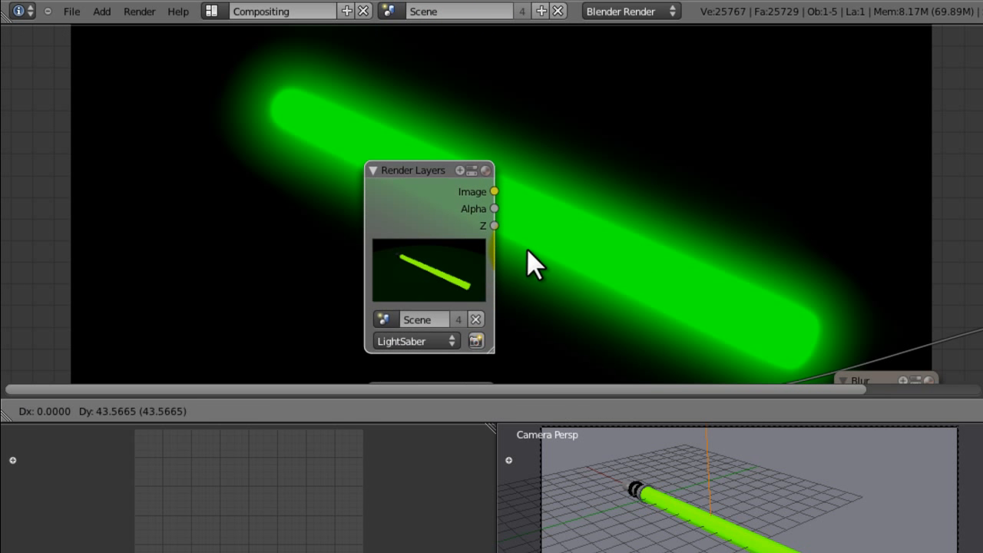
left_click(528, 248)
Set the duplicated Render Layers node's layer to WhiteGlow and move it higher above the LightSaber node.
left_click(443, 338)
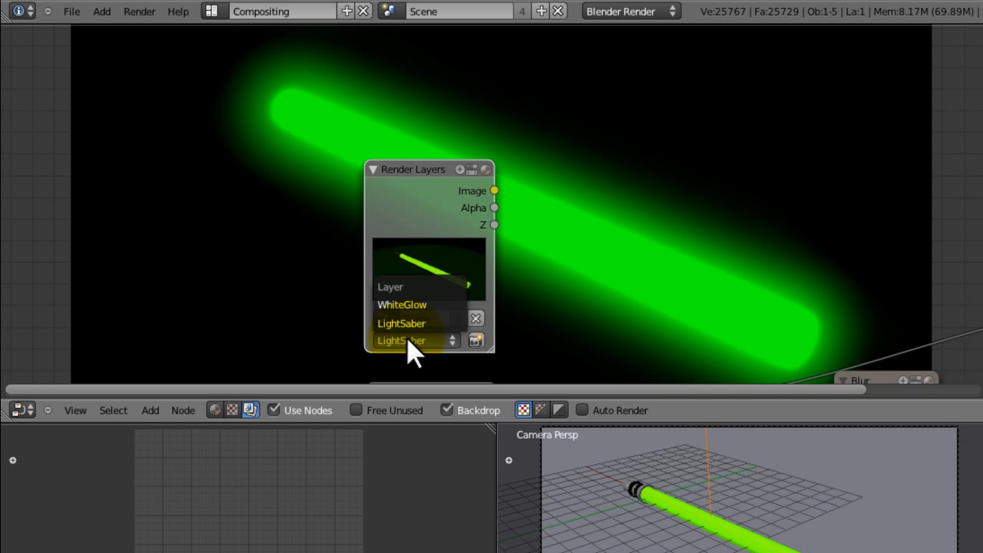
left_click(407, 323)
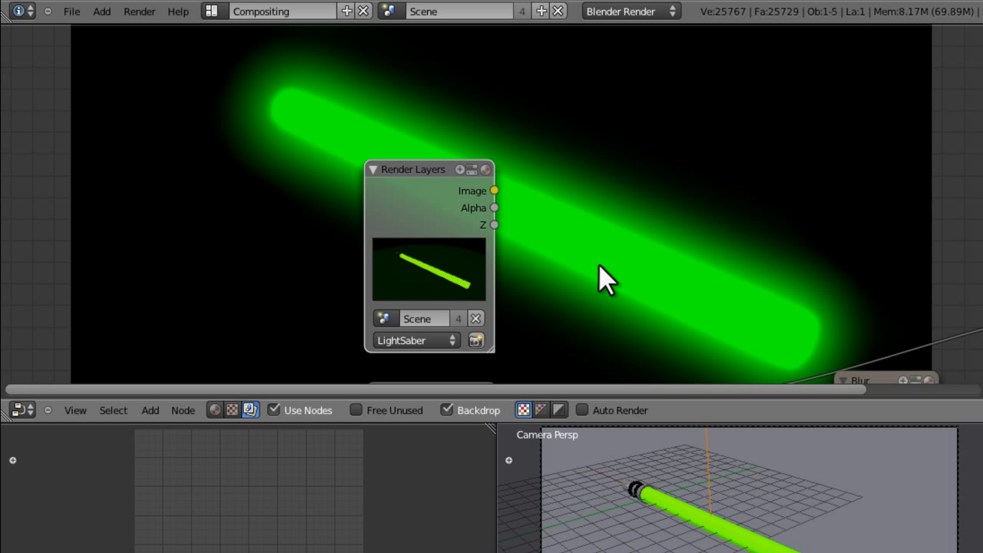
left_click(427, 341)
left_click(404, 305)
middle_click_drag(566, 274, 364, 261)
left_click_drag(314, 171, 304, 117)
Duplicate the Viewer node, link the WhiteGlow image to the copy to show it in the backdrop, and save the file.
left_click(795, 267)
key("shift+d")
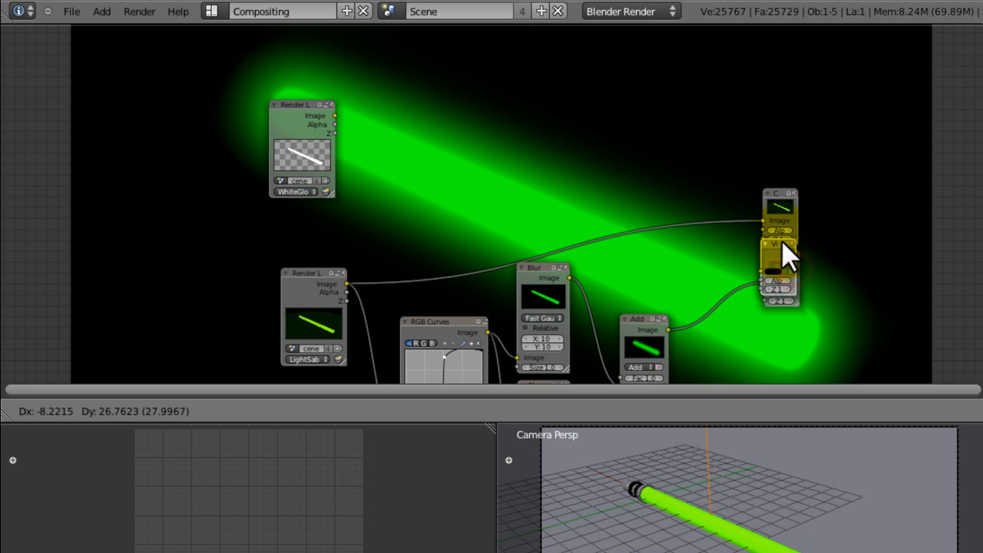
left_click(720, 101)
left_click_drag(335, 115, 693, 116)
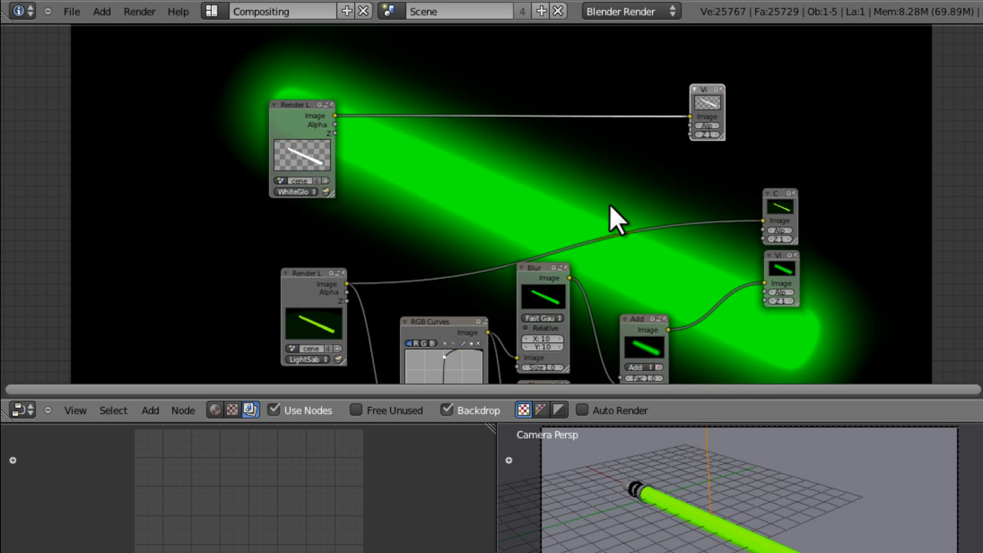
left_click(720, 100)
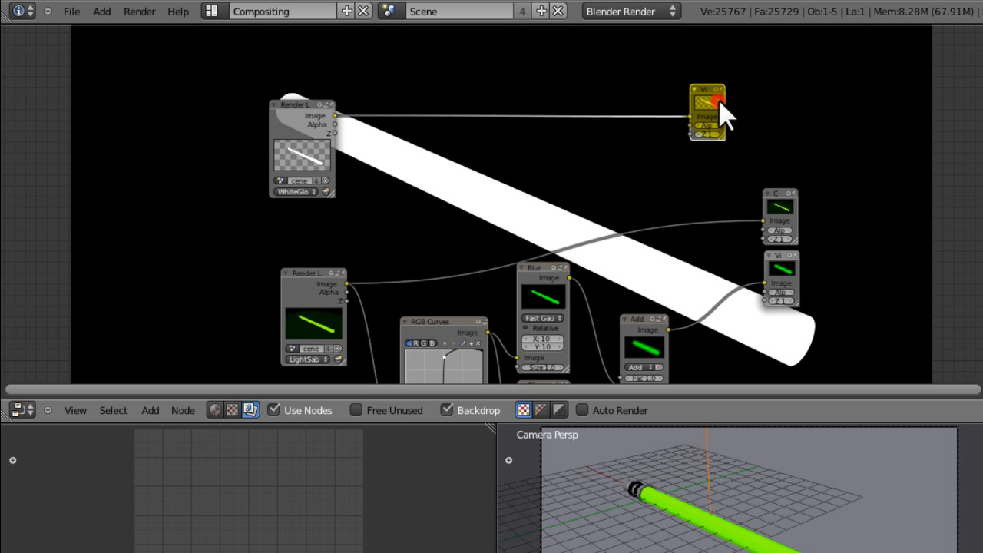
key("ctrl+s")
left_click(622, 175)
Duplicate both Blur nodes and place the copies beside the WhiteGlow Render Layers node.
middle_click_drag(622, 175, 544, 122)
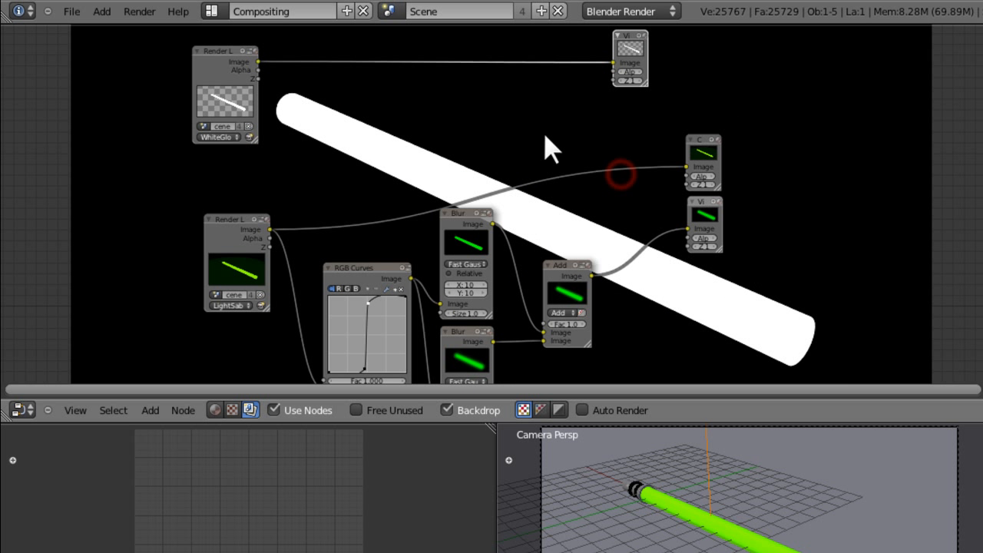
key("a")
key("b")
left_click_drag(506, 207, 452, 361)
key("shift+d")
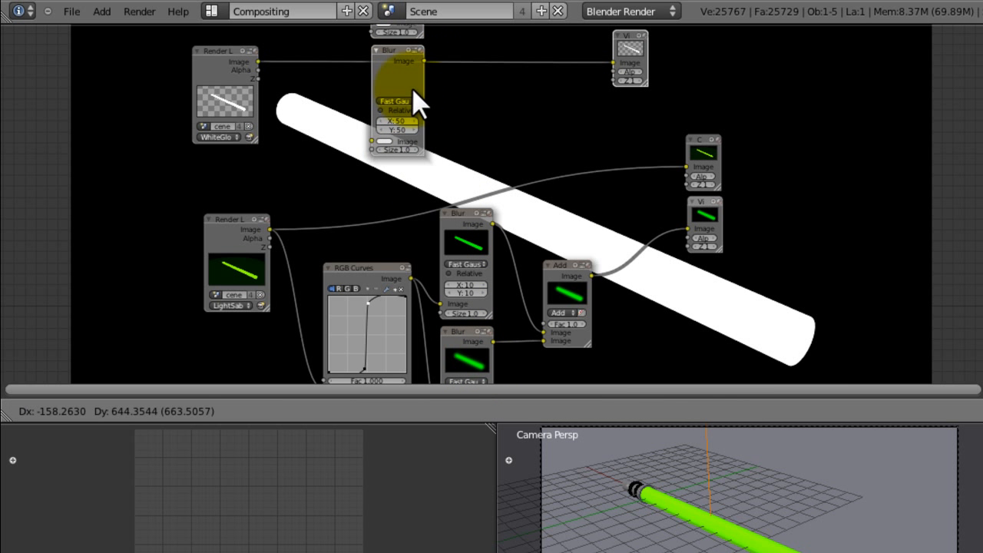
left_click(411, 110)
middle_click_drag(269, 126, 369, 224)
scroll(370, 215, "up", 4)
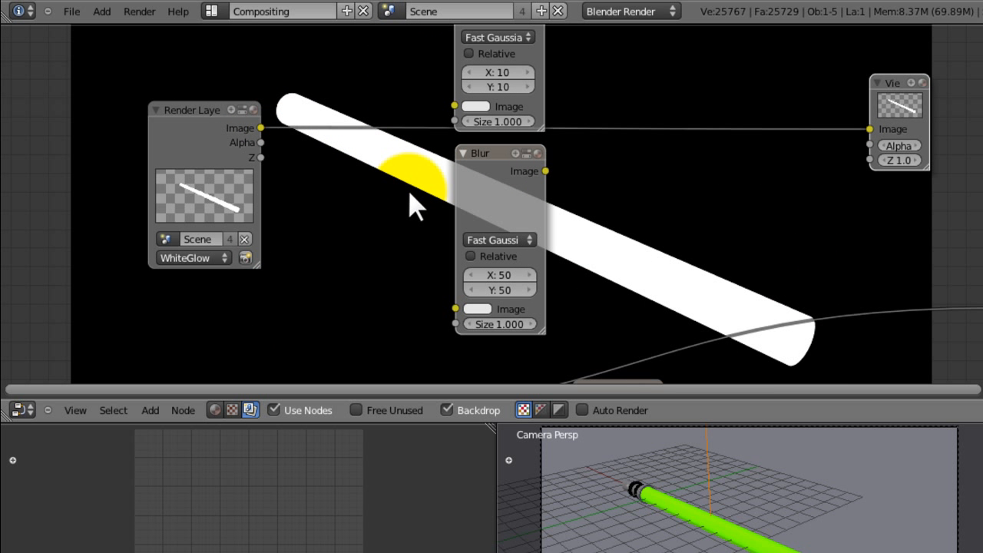
Duplicate the Add node from the green glow setup and place the copy beside the WhiteGlow Blur nodes.
middle_click_drag(405, 194, 383, 202)
middle_click_drag(478, 234, 439, 152, "ctrl")
key("b")
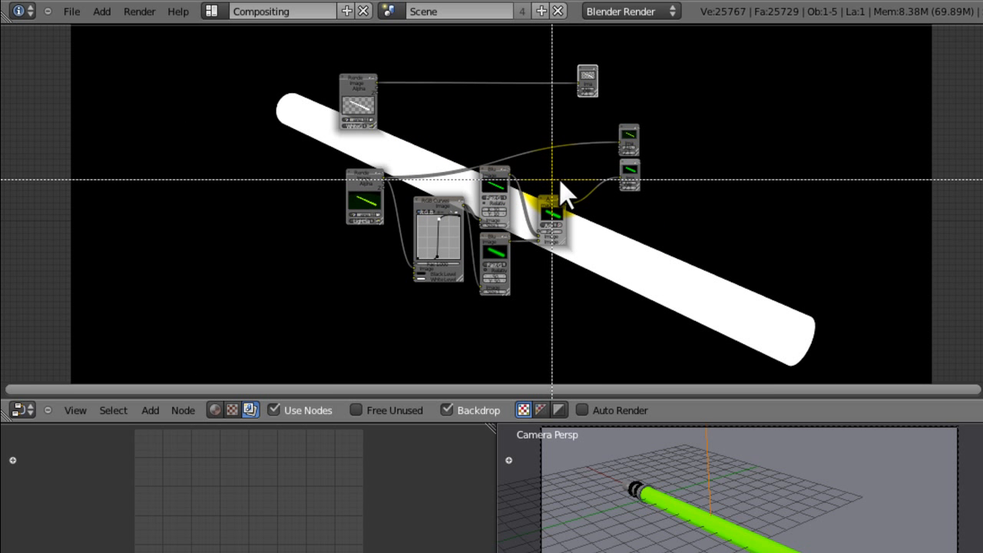
left_click_drag(571, 177, 435, 285)
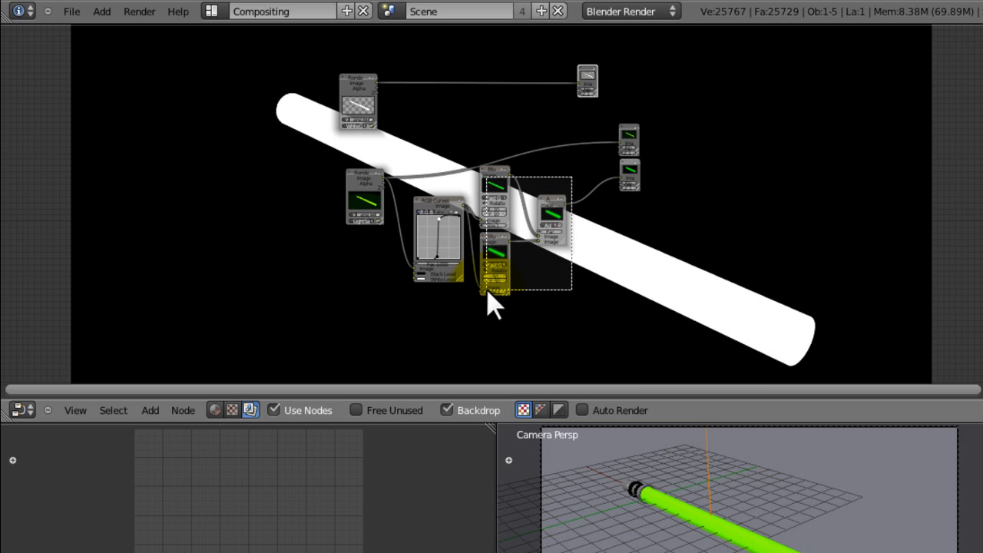
key("shift+d")
left_click(410, 182)
Link the WhiteGlow image to both duplicated Blur nodes and feed their outputs into the two image inputs of the new Add node.
middle_click_drag(411, 182, 511, 248)
middle_click_drag(510, 248, 471, 201, "ctrl")
left_click_drag(451, 141, 566, 143)
left_click_drag(636, 33, 705, 183)
left_click_drag(644, 206, 705, 194)
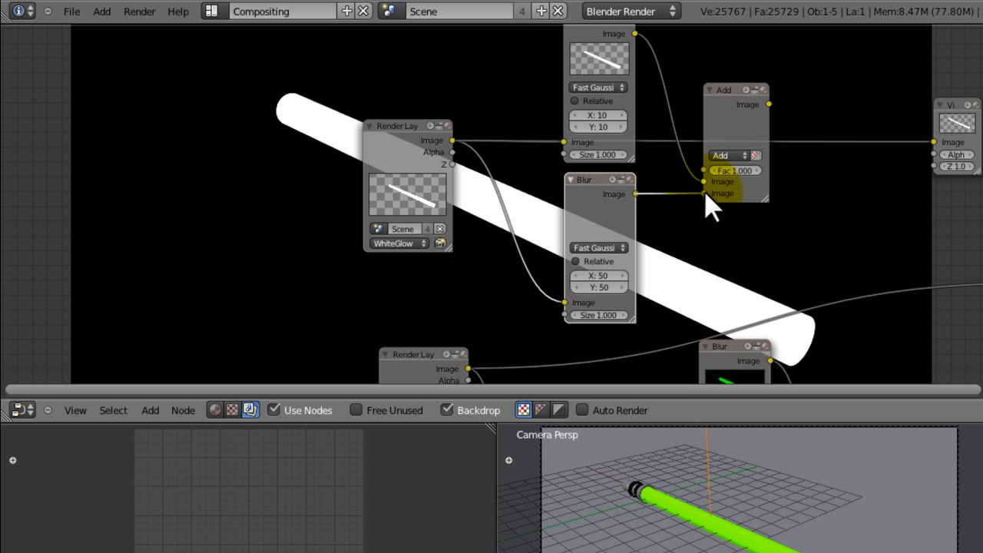
Link the WhiteGlow Add node to its Viewer to show the blurred core in the backdrop, and save the file.
left_click_drag(769, 105, 934, 142)
left_click(954, 133)
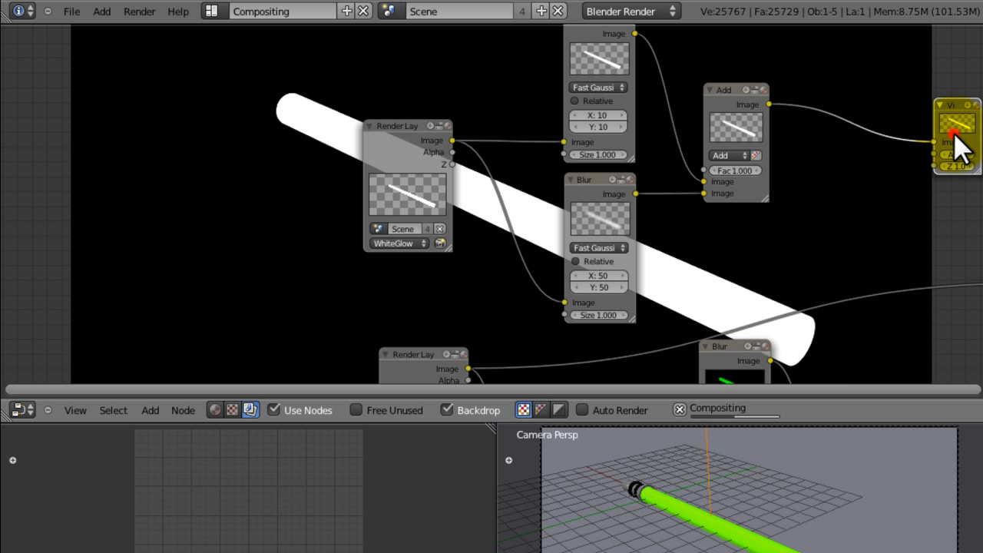
key("ctrl+s")
left_click(768, 221)
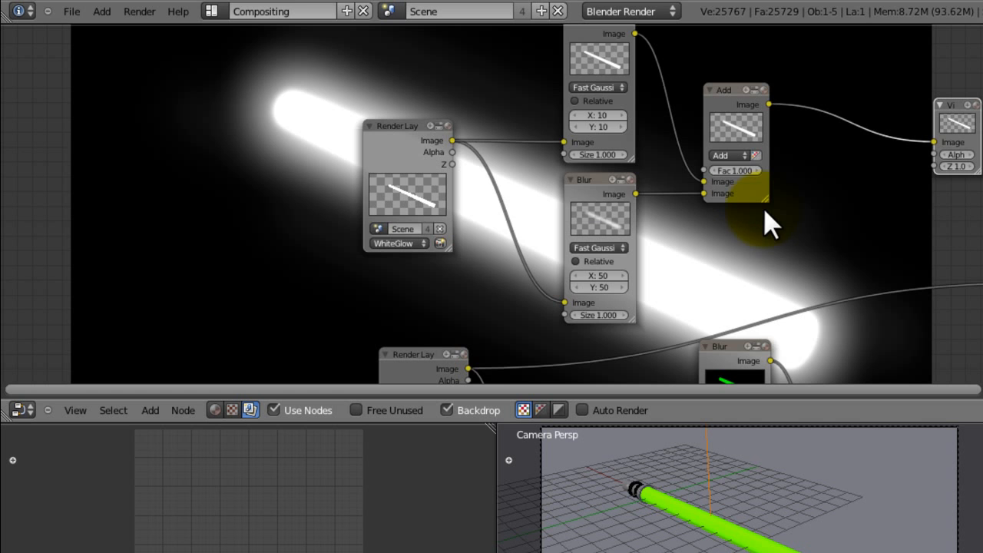
Move both Viewer nodes and the Composite node farther away from the Add nodes to free space between them.
middle_click_drag(742, 207, 702, 212)
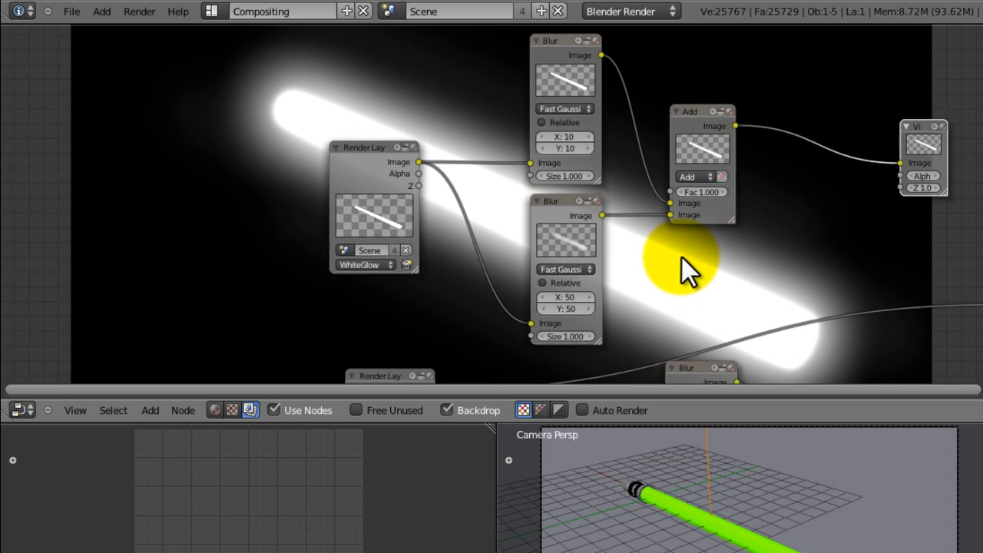
scroll(683, 259, "up", 1)
middle_click_drag(683, 259, 588, 265)
scroll(733, 215, "up", 2)
scroll(646, 256, "down", 1)
middle_click_drag(645, 256, 624, 287)
scroll(597, 304, "down", 3)
middle_click_drag(594, 305, 495, 233)
key("b")
left_click_drag(697, 113, 614, 143)
key("g")
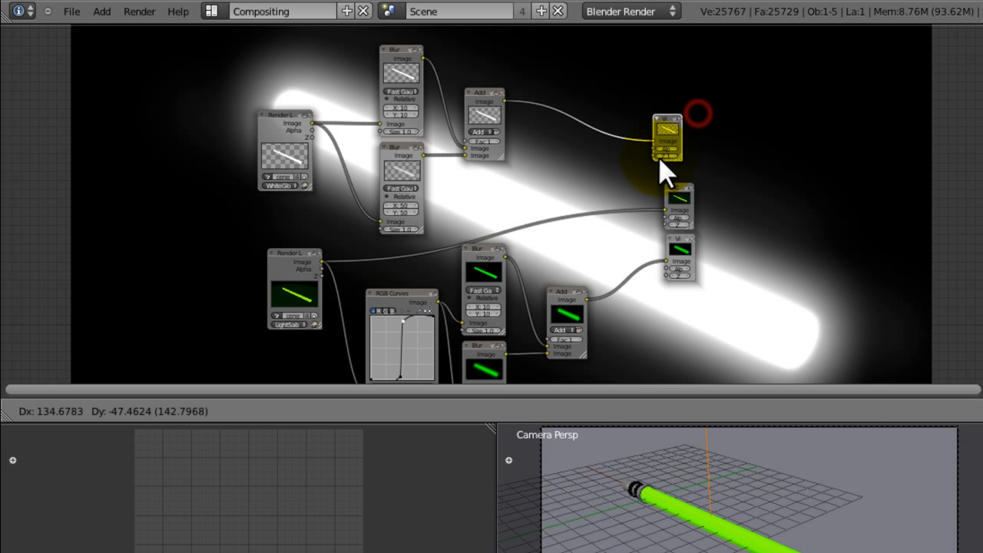
left_click(667, 166)
key("b")
left_click_drag(748, 129, 664, 272)
key("g")
left_click(807, 250)
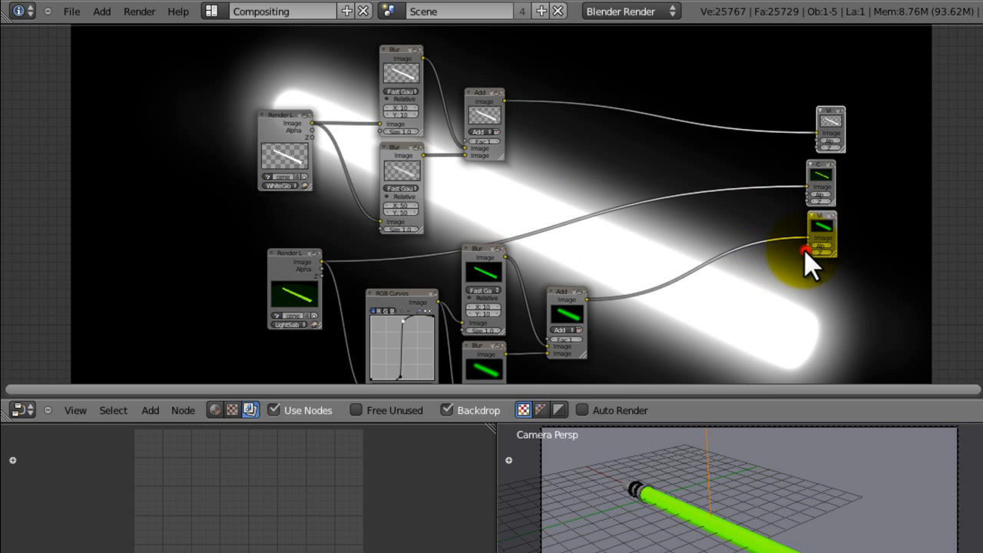
Duplicate the green glow's Add node, place the copy before the Viewers, and link the green glow into its second image input.
middle_click_drag(670, 274, 636, 270)
left_click(544, 297)
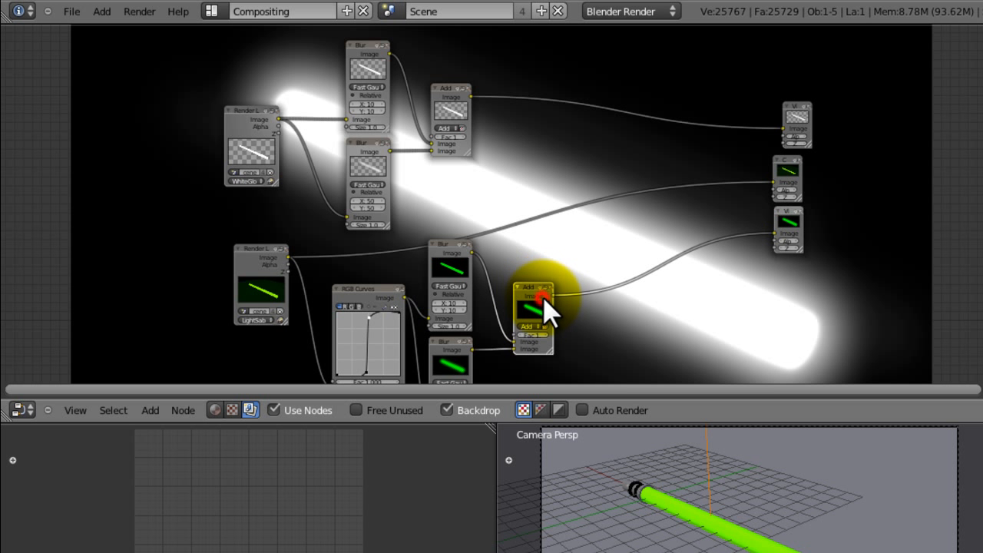
key("shift+d")
left_click(645, 231)
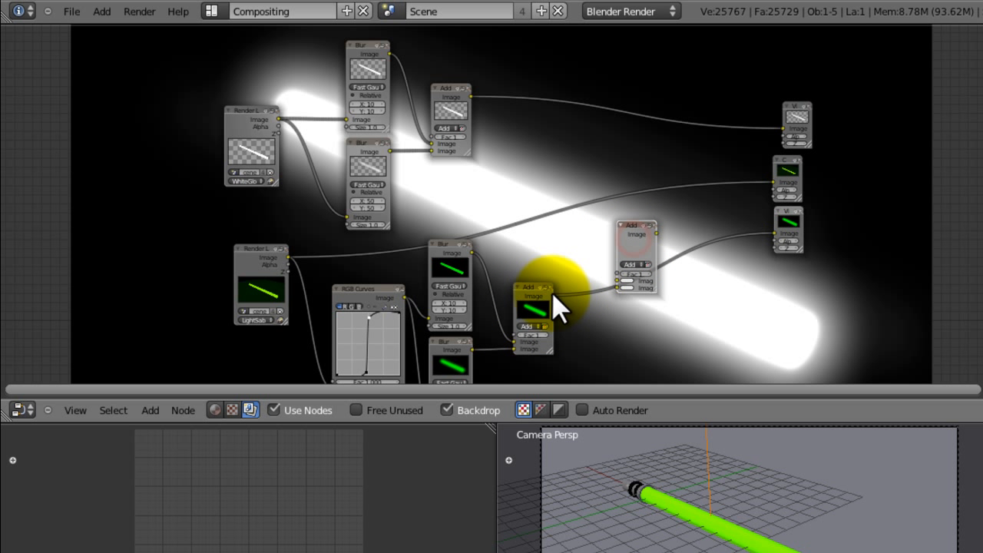
left_click_drag(551, 295, 617, 289)
left_click_drag(643, 237, 614, 215)
middle_click_drag(559, 216, 547, 174)
left_click_drag(600, 184, 594, 174)
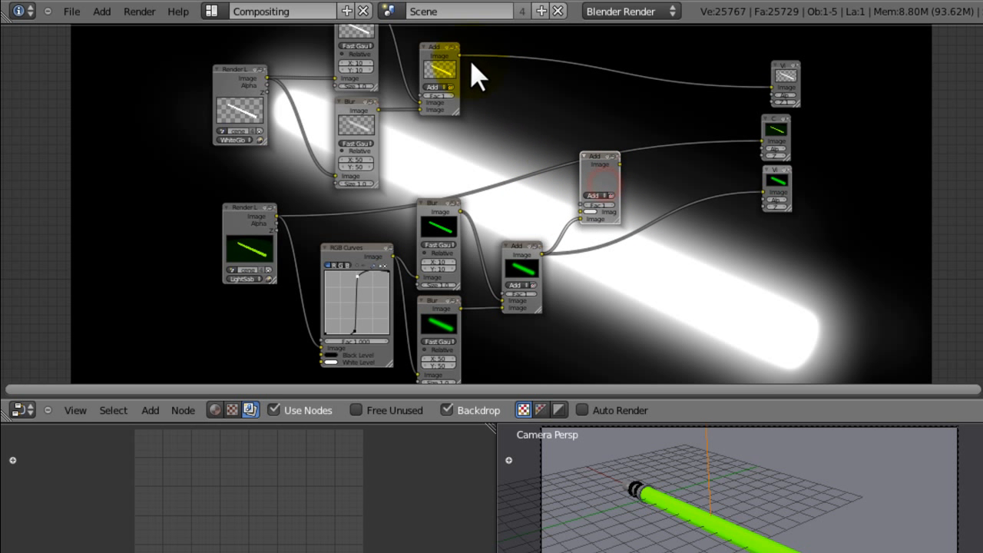
Link the white glow's Add output into the combining Add node, connect that node to the lower Viewer, and save the file.
left_click_drag(460, 49, 578, 208)
right_click(490, 82)
left_click_drag(619, 164, 783, 185)
middle_click_drag(714, 183, 493, 180)
key("ctrl+s")
key("Return")
Swap the combining Add node's inputs so the green glow feeds the first image socket and the white glow the second.
middle_click_drag(497, 184, 482, 197)
middle_click_drag(485, 198, 573, 219, "ctrl")
middle_click_drag(573, 219, 562, 263, "ctrl")
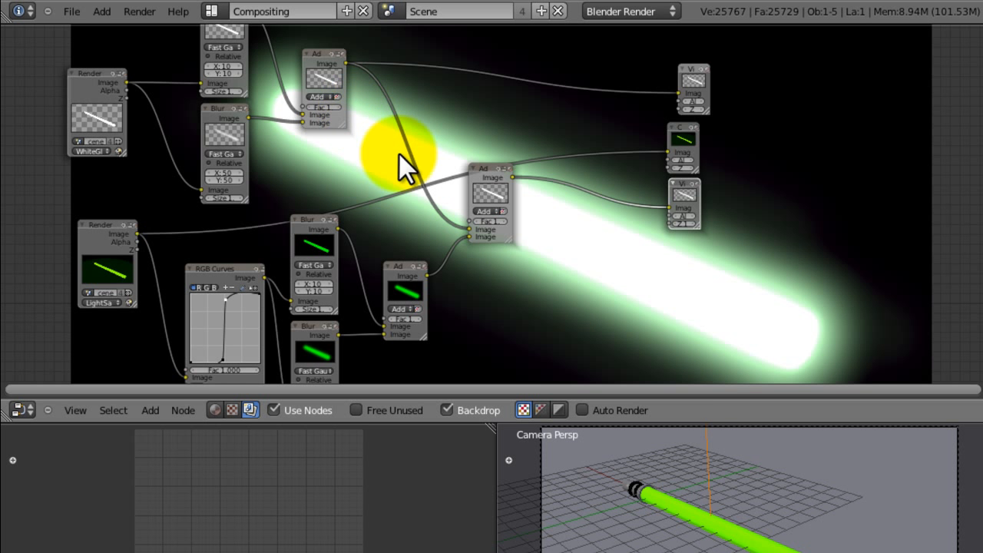
middle_click_drag(399, 153, 399, 131, "ctrl")
left_click_drag(421, 277, 422, 303)
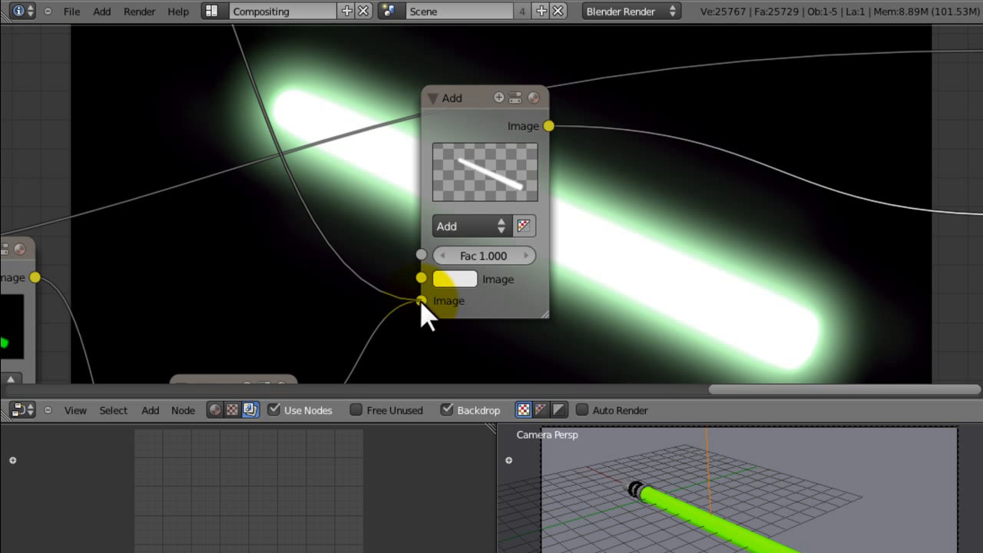
Try factors of 0.5 and 0.2 on the combining Add node, and set the factor back to 1.
left_click(481, 255)
type("0.5")
key("Return")
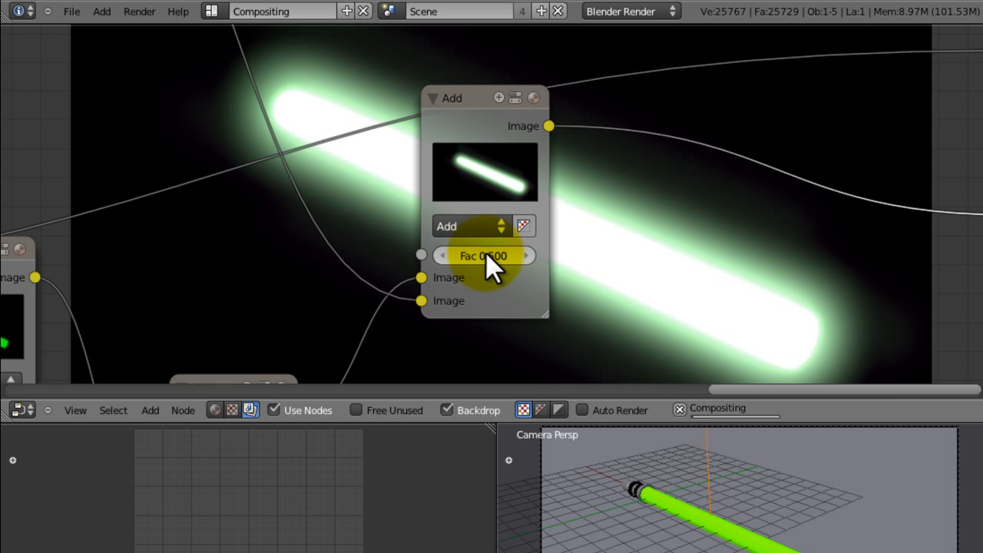
left_click(485, 255)
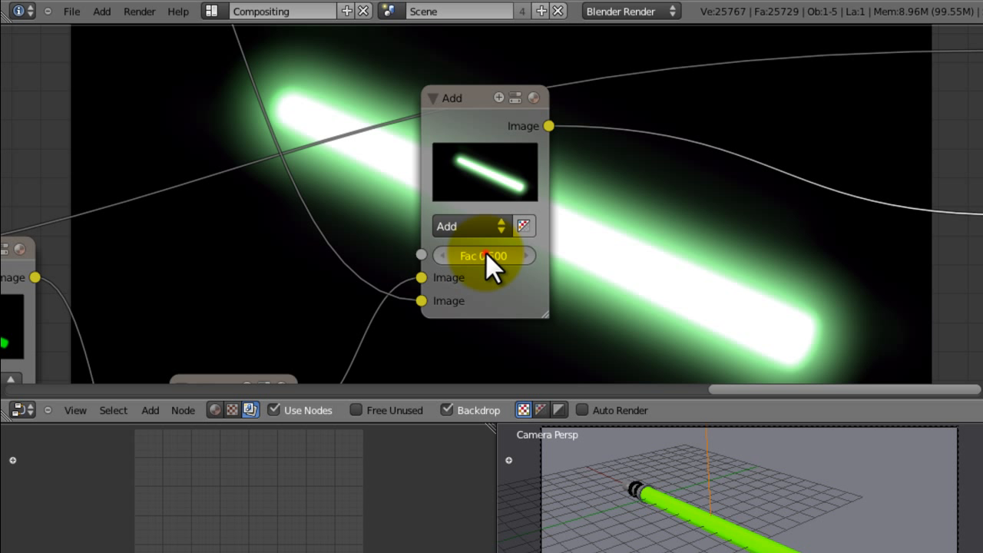
type("0.2")
key("Return")
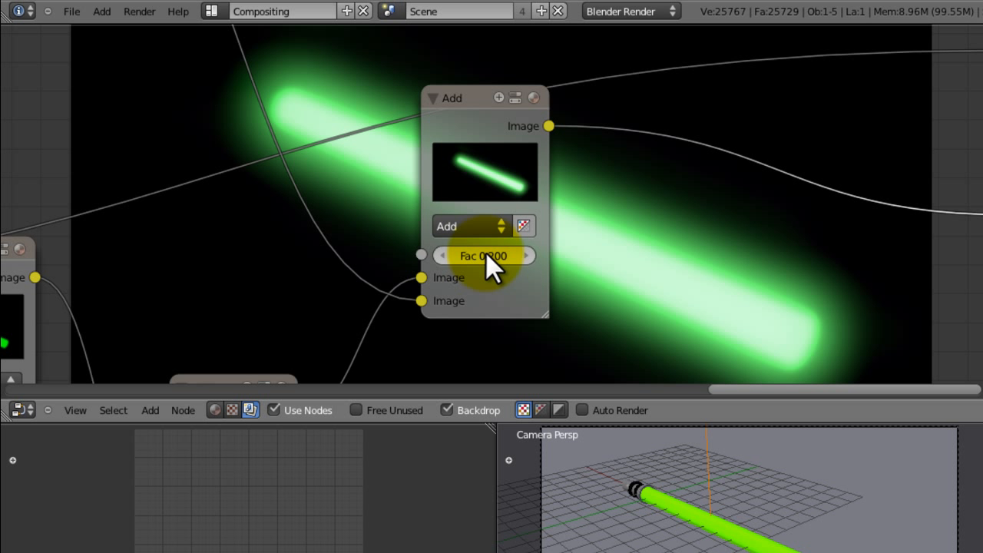
left_click(485, 255)
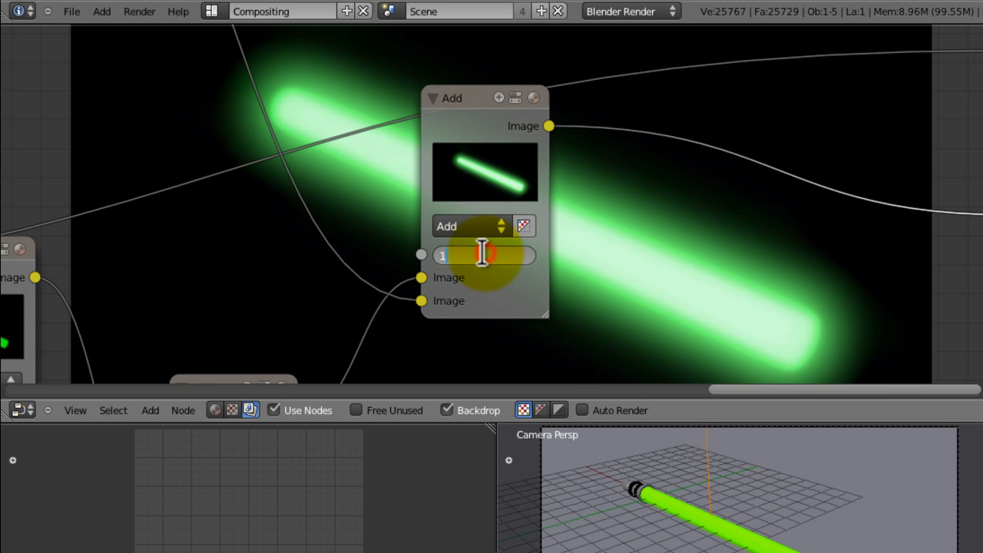
type("1")
key("Return")
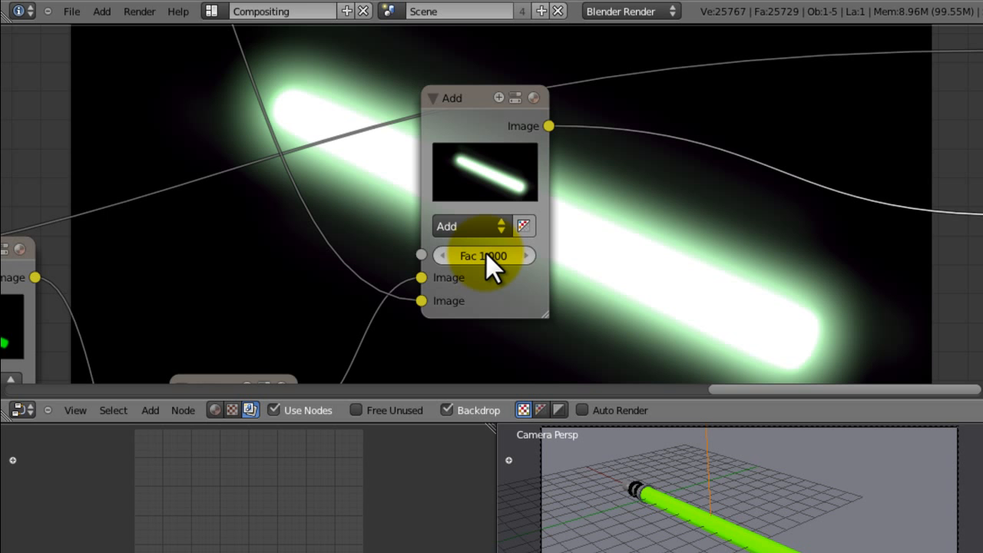
Try the Screen and Mix blend modes on the combining node, and set it back to Add.
middle_click_drag(725, 208, 666, 232, "ctrl")
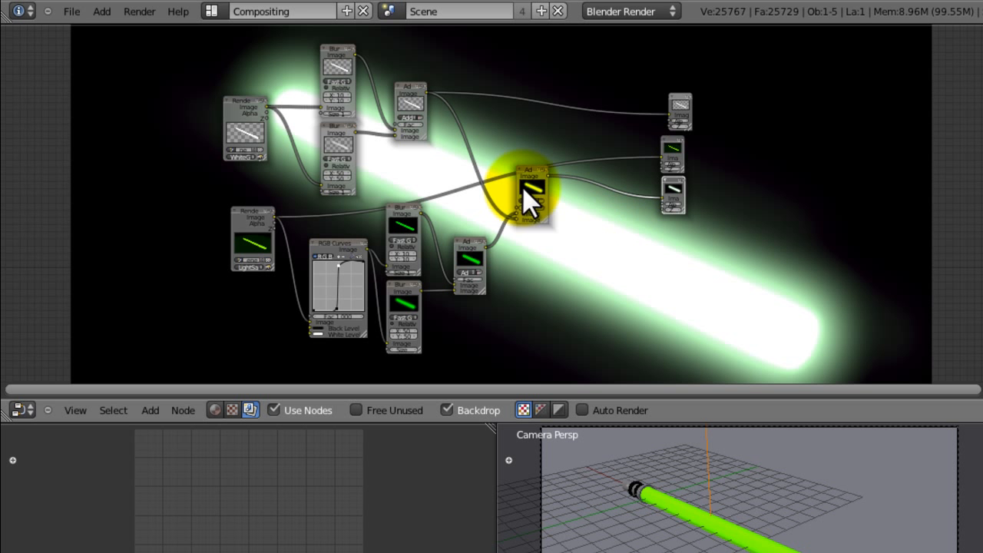
middle_click_drag(522, 193, 605, 196, "ctrl")
left_click(606, 195)
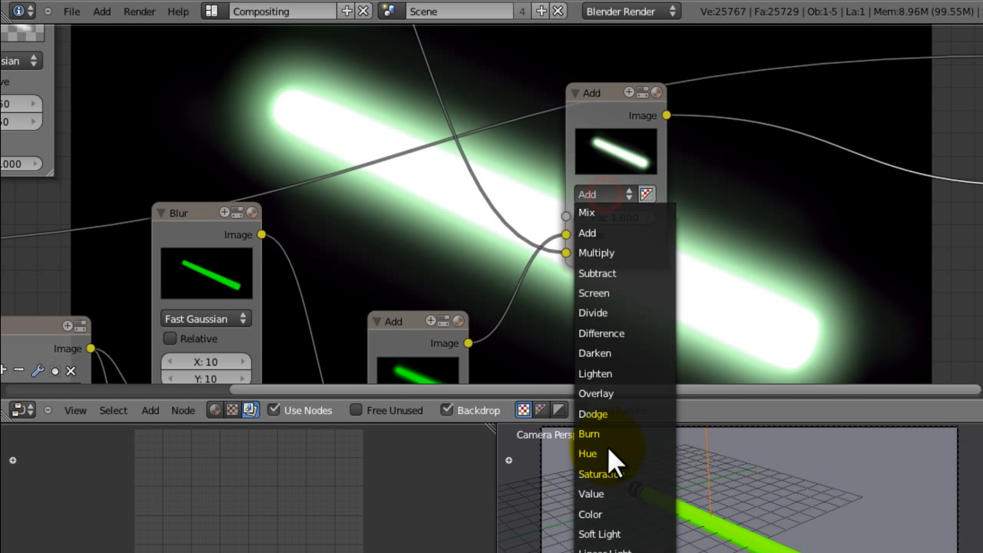
left_click(621, 291)
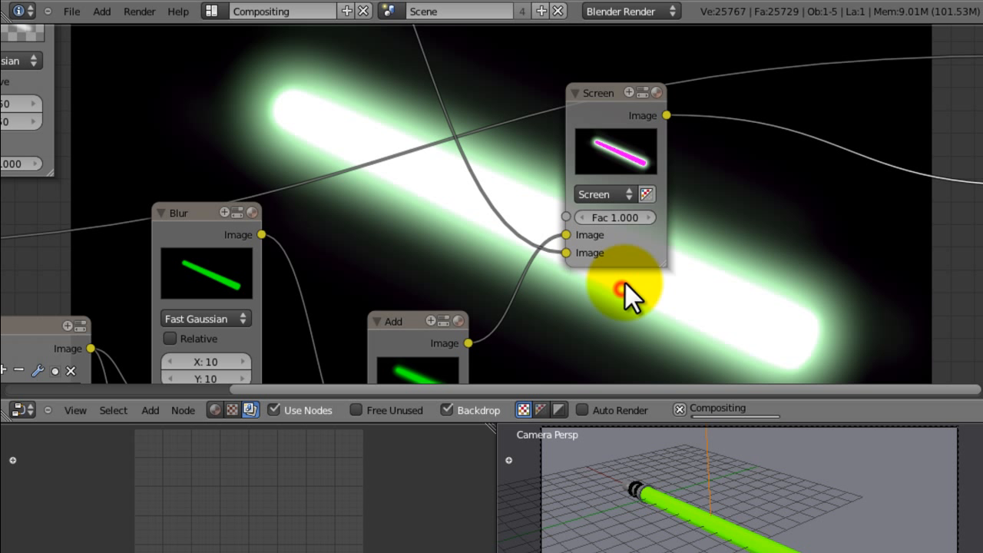
mouse_move(566, 252)
left_mouse_down()
mouse_move(587, 241)
mouse_move(554, 240)
mouse_move(566, 235)
mouse_move(568, 255)
mouse_move(556, 242)
mouse_move(566, 235)
left_mouse_up()
left_click(619, 194)
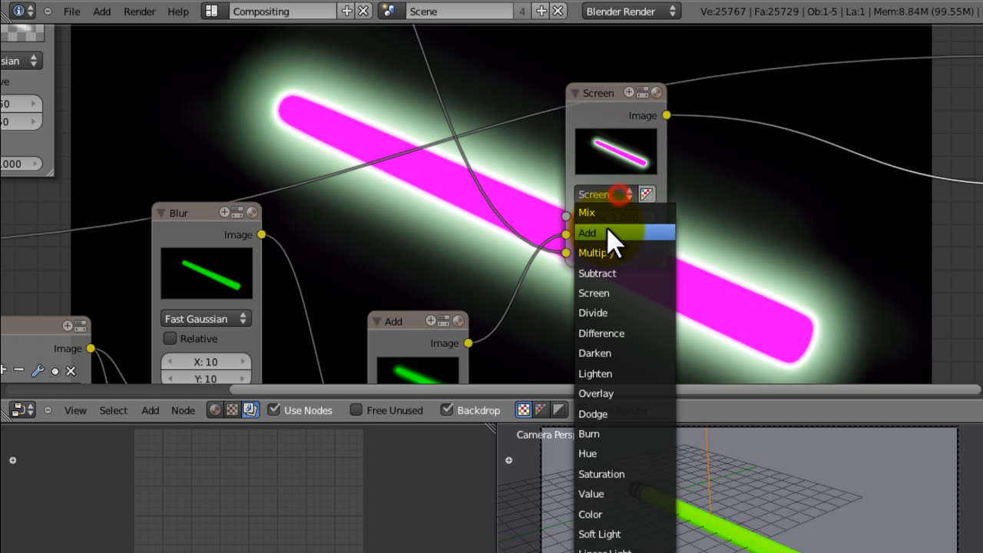
left_click(607, 231)
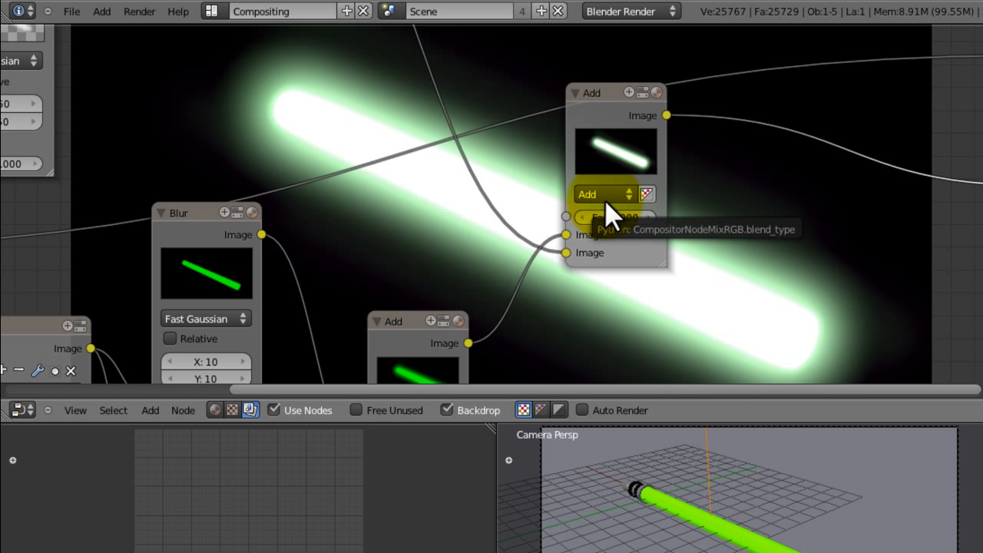
left_click(605, 199)
left_click(605, 208)
left_click(604, 196)
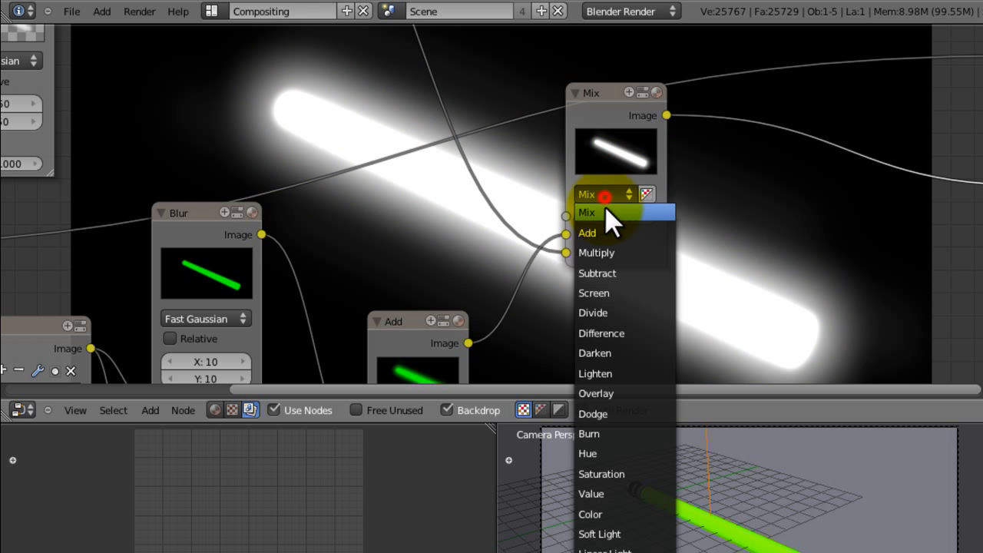
left_click(604, 223)
Duplicate the combining Add node and place the copy between it and the Viewer nodes.
middle_click_drag(459, 274, 477, 328, "ctrl")
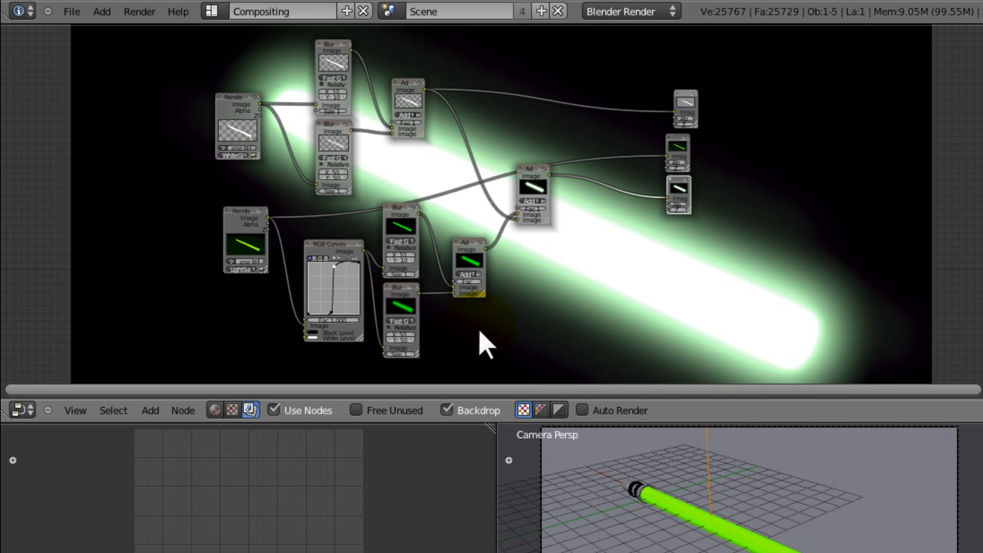
middle_click_drag(507, 294, 462, 276)
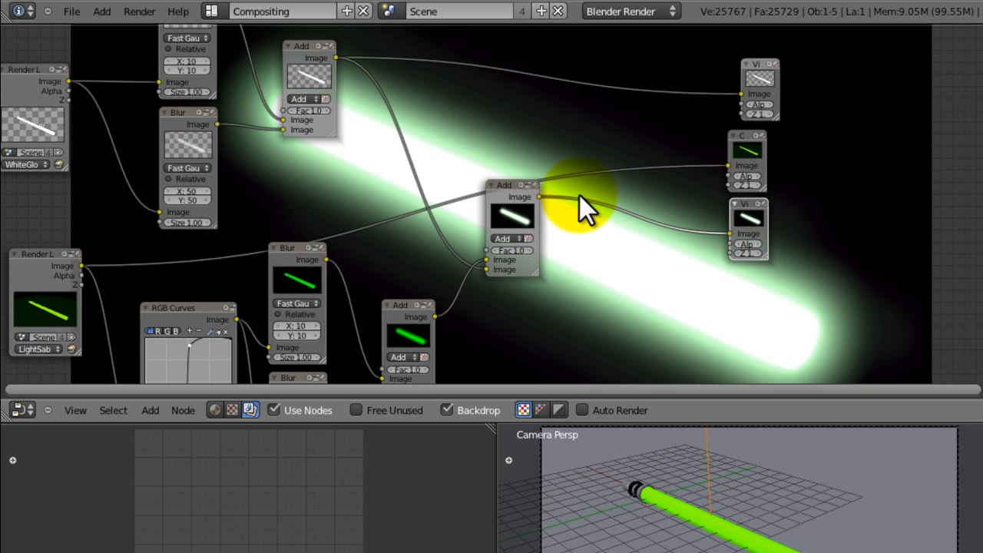
left_click_drag(513, 204, 565, 217)
key("shift+d")
left_click(592, 150)
Feed the LightSaber render layer and the combined glow into the new Add node, and link its output to the lower Viewer.
left_click_drag(80, 265, 561, 207)
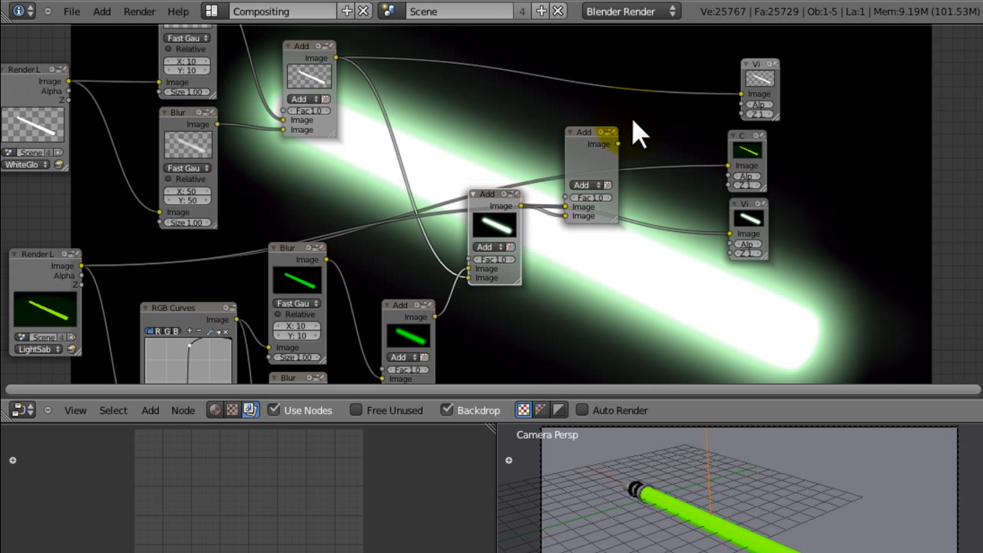
left_click_drag(617, 144, 730, 234)
left_click(687, 278)
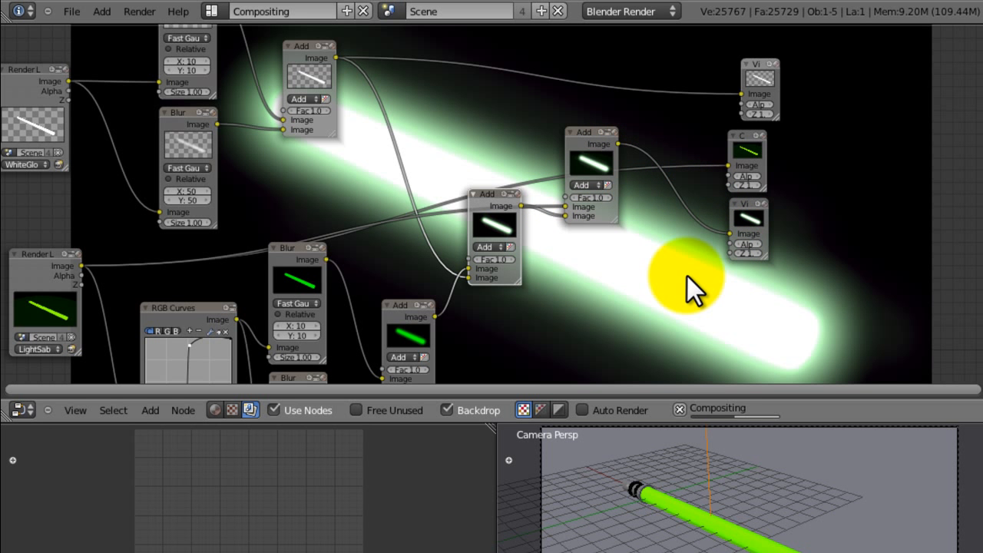
Set the X and Y blur sizes of the lower WhiteGlow Blur node to 20.
middle_click_drag(674, 284, 630, 264, "ctrl")
scroll(660, 244, "up", 5)
middle_click_drag(434, 230, 534, 278)
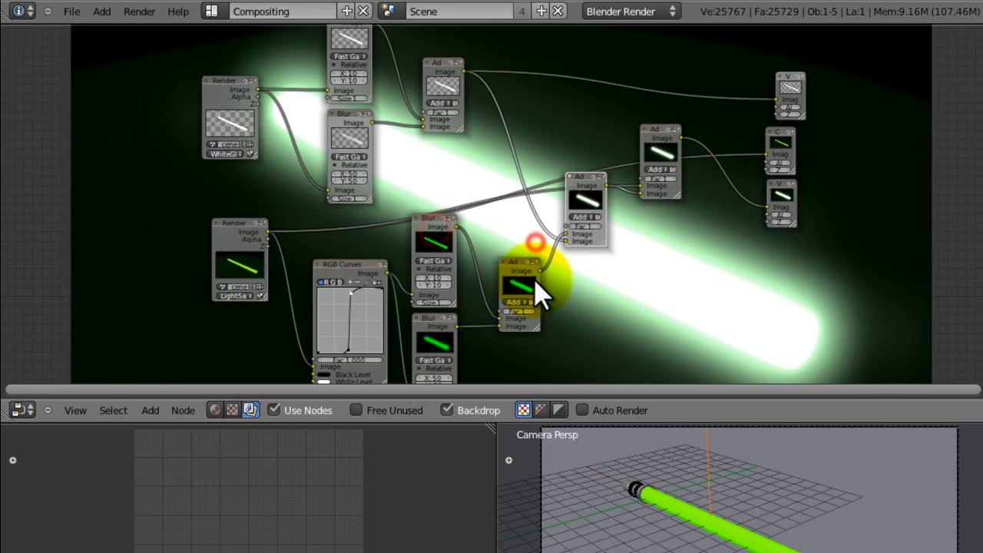
middle_click_drag(470, 185, 596, 283)
middle_click_drag(556, 252, 543, 215, "ctrl")
middle_click_drag(542, 215, 538, 179)
left_click(467, 328)
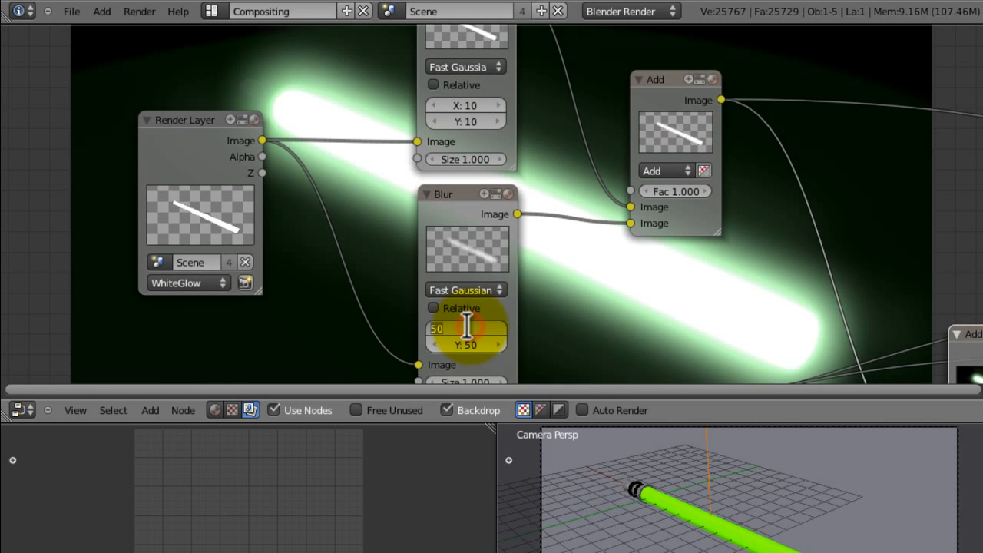
type("20")
key("Tab")
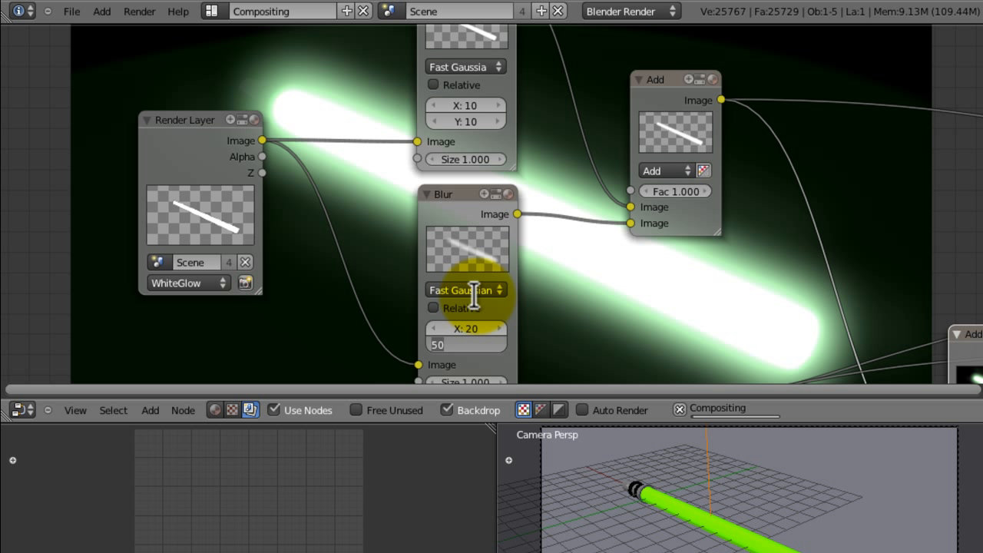
key("Return")
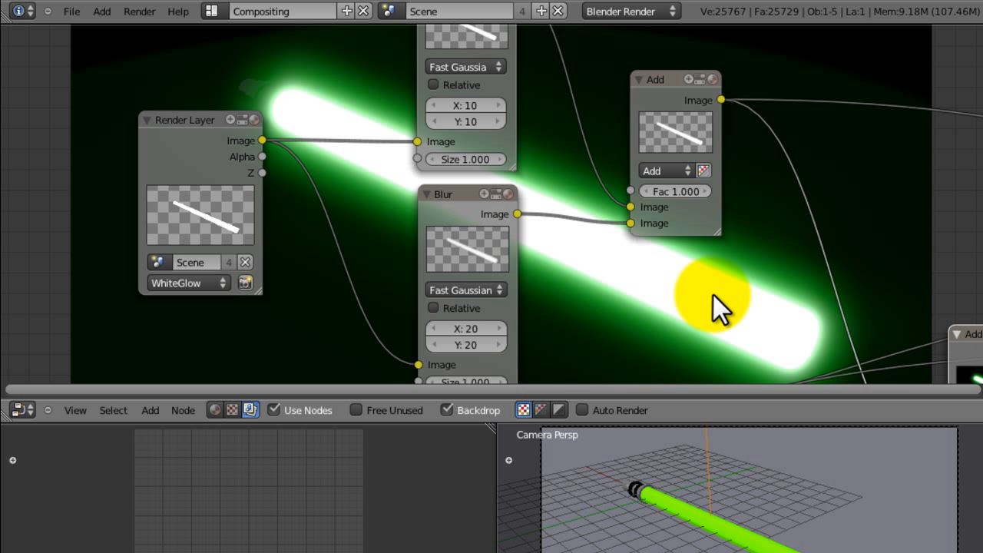
Undo the last blur size change and set the lower WhiteGlow Blur node's Y size to 20 again.
middle_click_drag(722, 300, 586, 255)
key("ctrl+z")
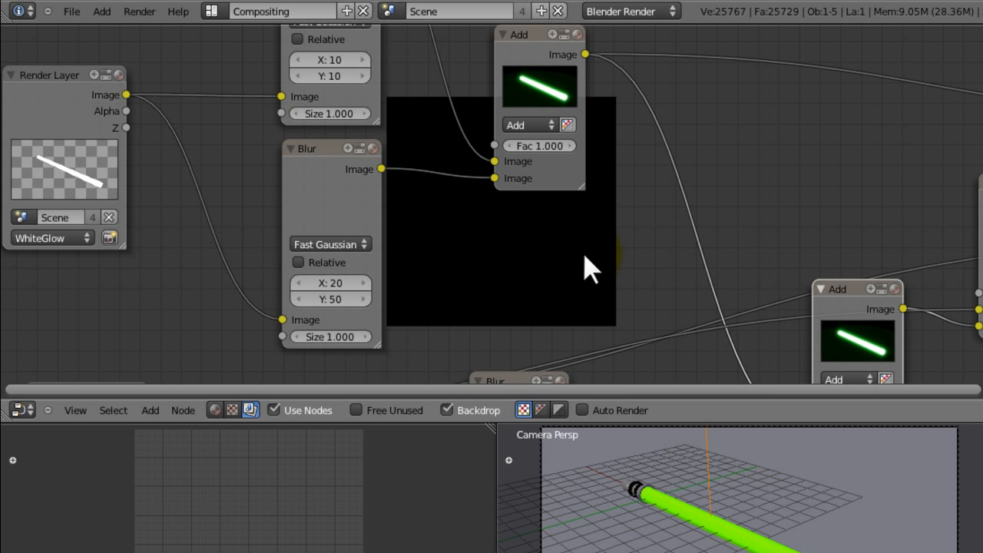
middle_click_drag(583, 261, 589, 284)
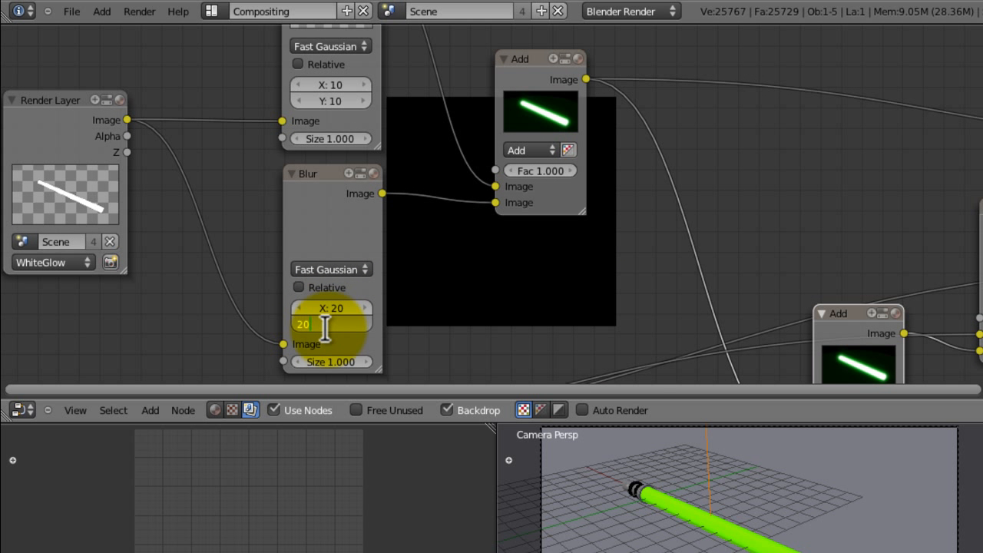
key("Return")
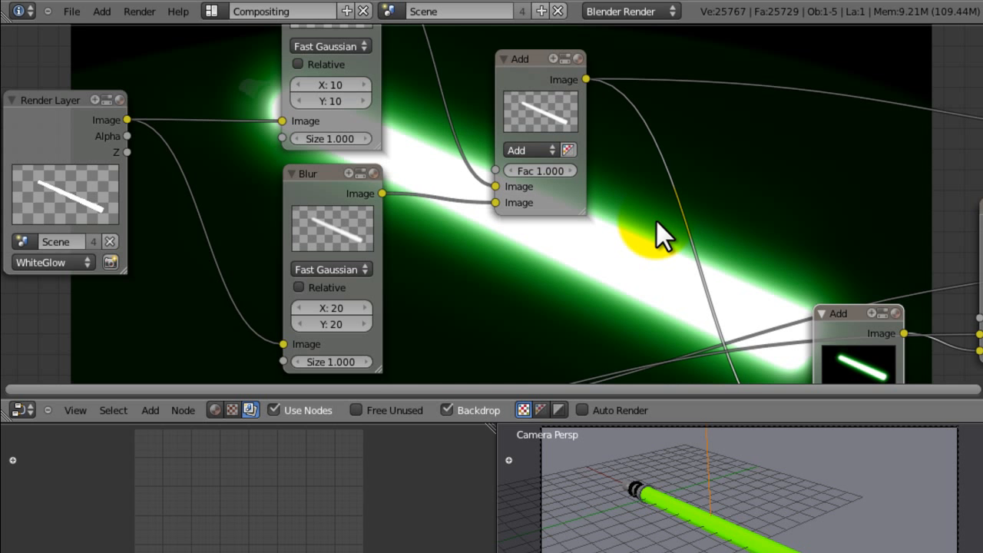
Move the glow-combining Add node lower and closer to the last Add node that feeds the lower Viewer.
middle_click_drag(616, 320, 503, 266)
scroll(530, 265, "down", 3)
middle_click_drag(538, 264, 533, 305)
middle_click_drag(533, 305, 370, 237)
middle_click_drag(485, 252, 452, 318)
middle_click_drag(451, 319, 475, 268, "ctrl")
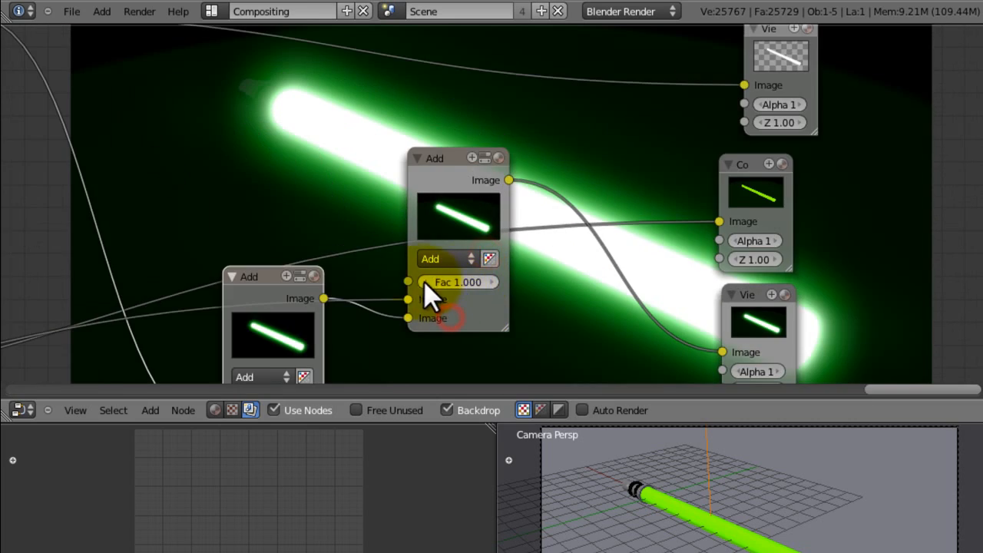
middle_click_drag(384, 281, 430, 226)
left_click_drag(435, 223, 436, 250)
left_click_drag(412, 208, 442, 271)
middle_click_drag(446, 195, 415, 179)
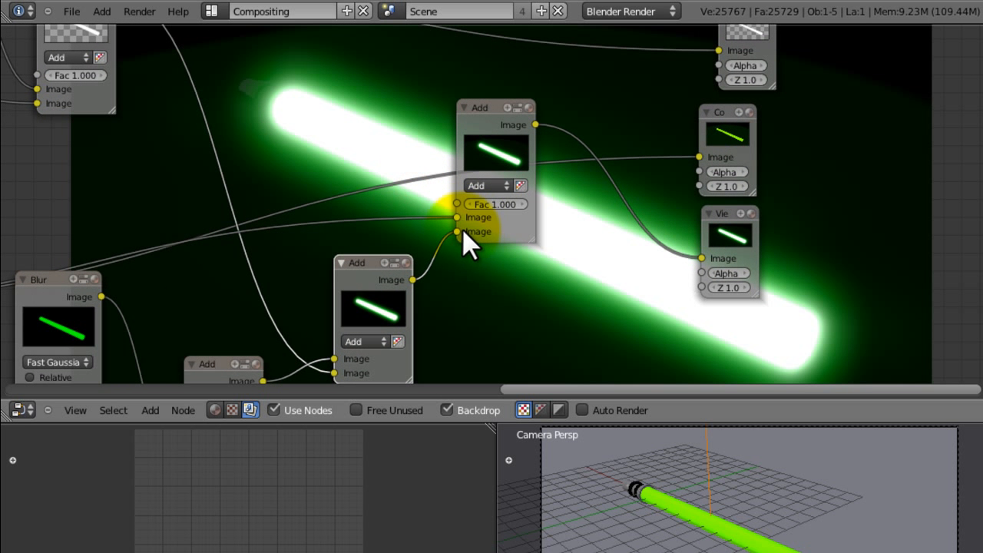
Try reduced Fac values on the last Add node to weaken the glow's intensity.
left_click(453, 226)
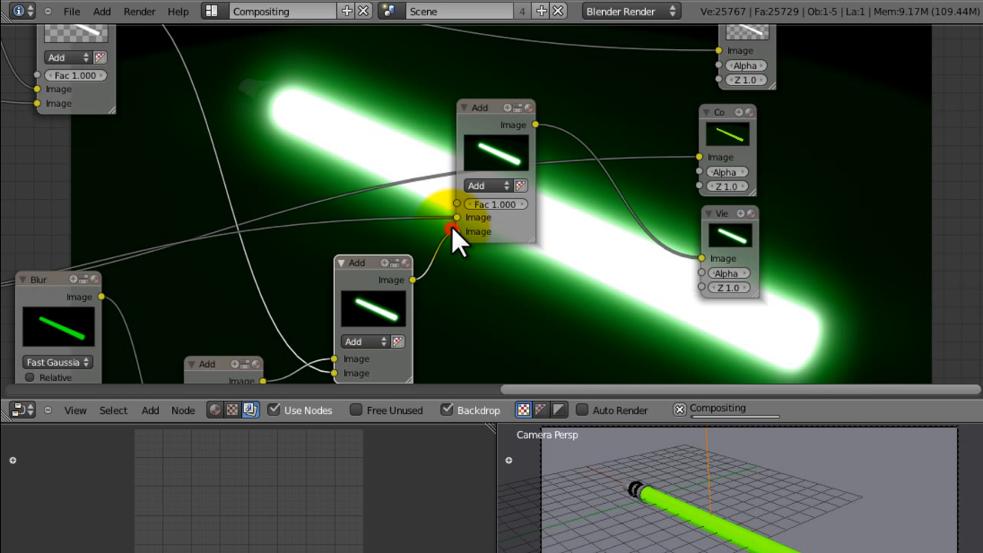
left_click(493, 202)
key("Return")
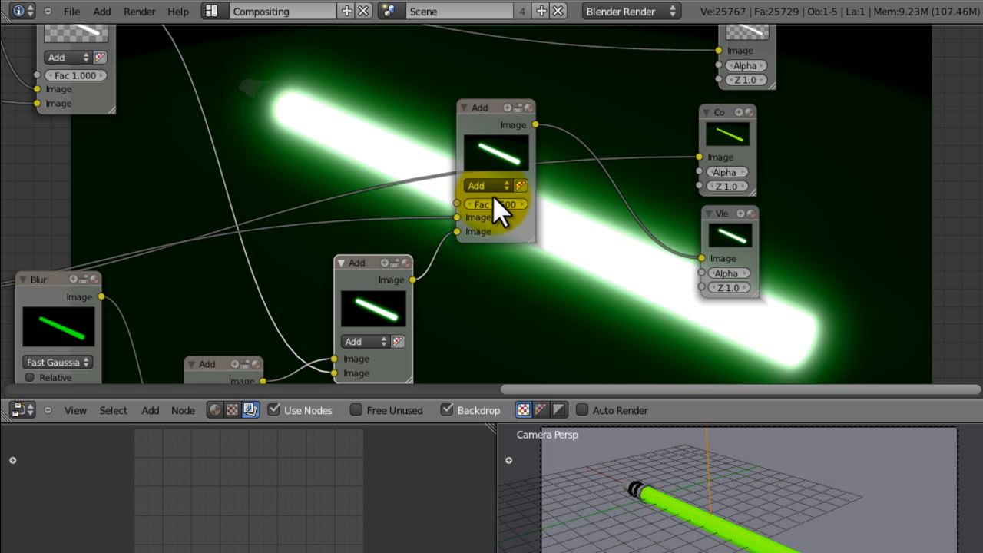
left_click(492, 203)
key("Return")
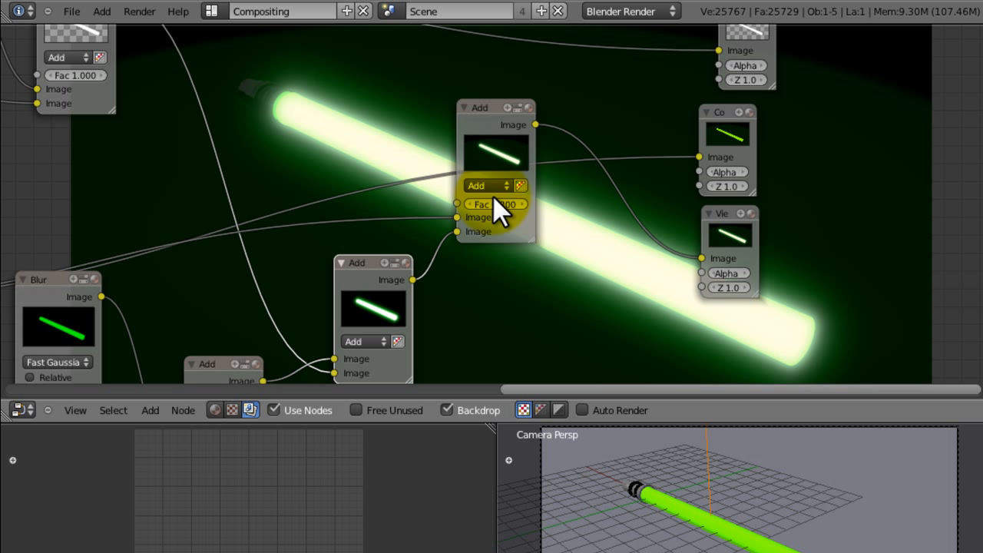
Set the Fac of the last Add node to 0.3.
left_click(492, 202)
key("BackSpace")
type("3")
key("Return")
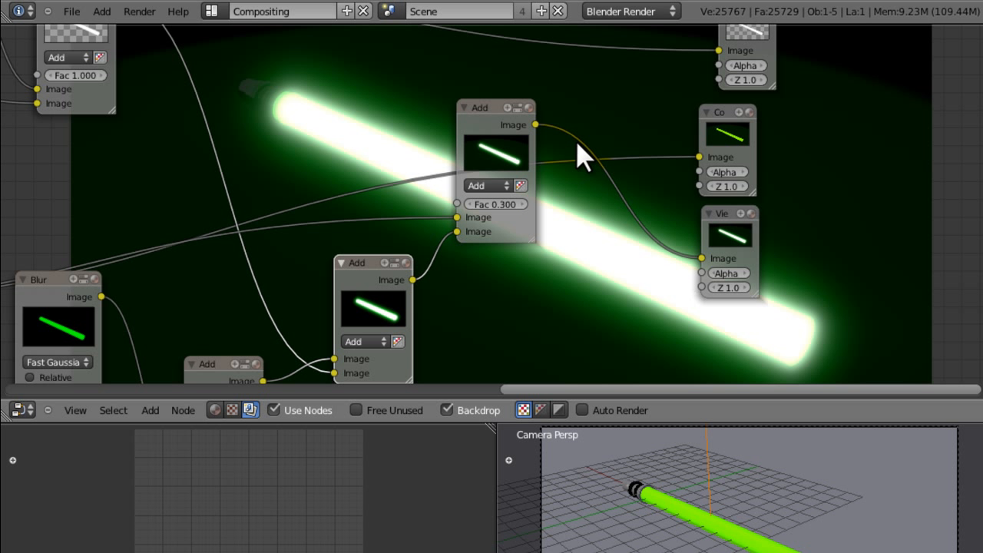
Link the last Add node's image output to the Composite node's image input.
left_click(733, 226)
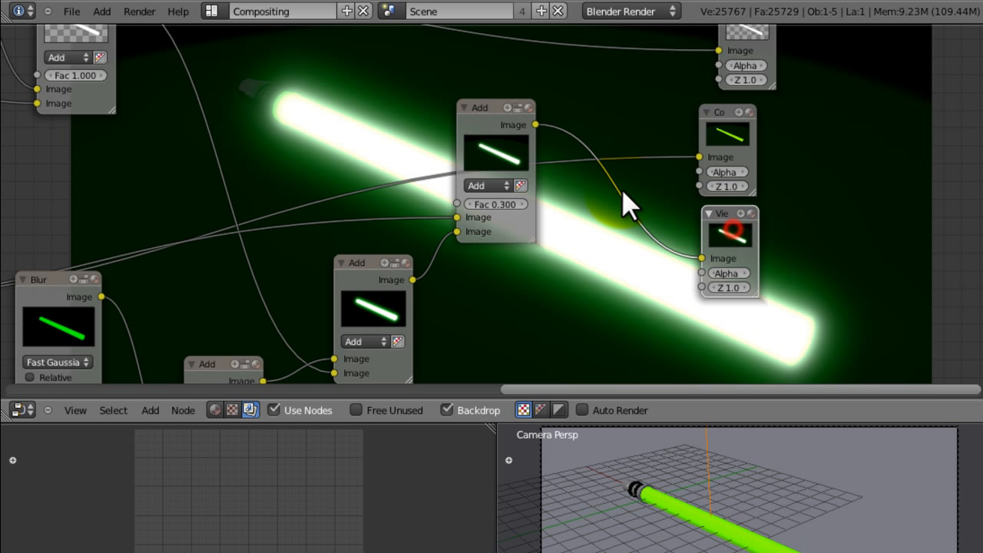
middle_click_drag(621, 191, 565, 273)
left_click_drag(480, 207, 631, 248)
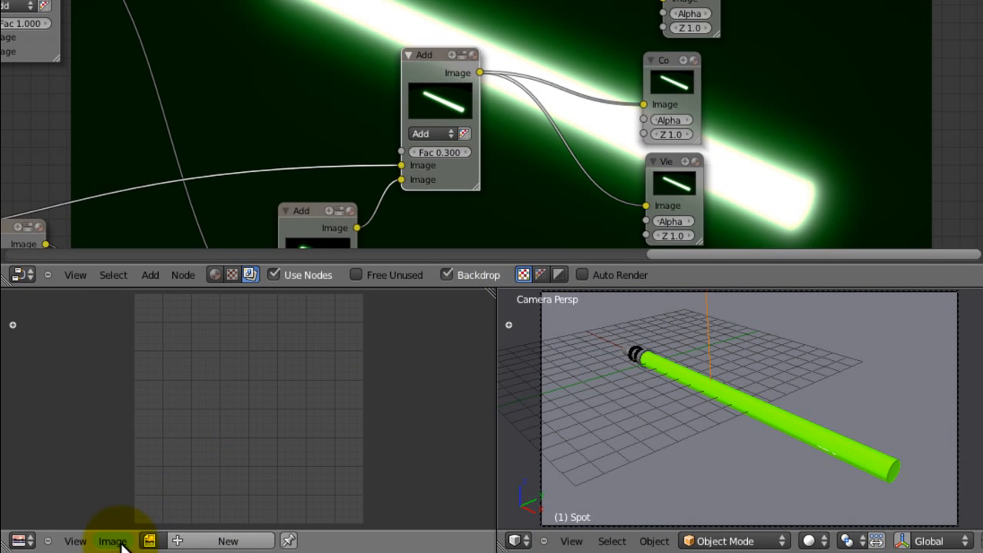
Display the Render Result in the image editor, fitted to its area, and bring the whole node tree into view.
left_click(147, 541)
left_click(197, 349)
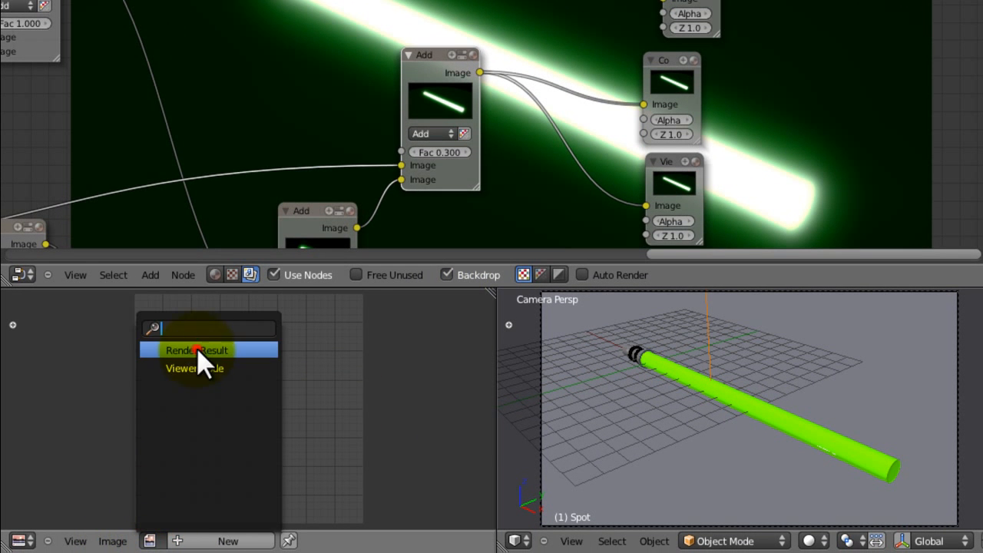
middle_click_drag(206, 444, 209, 364, "ctrl")
middle_click_drag(222, 399, 246, 357, "ctrl")
middle_click_drag(318, 433, 314, 355, "ctrl")
middle_click_drag(335, 103, 315, 185, "ctrl")
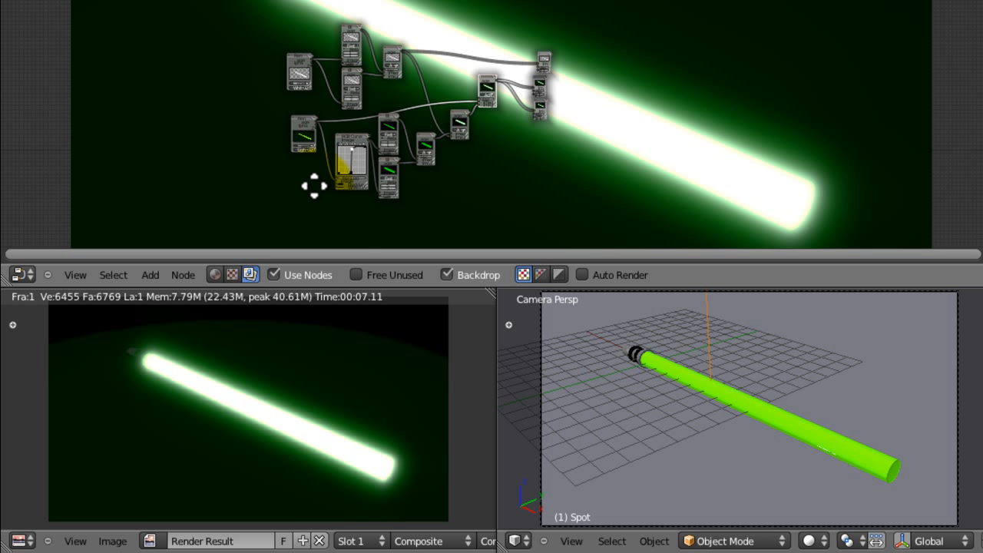